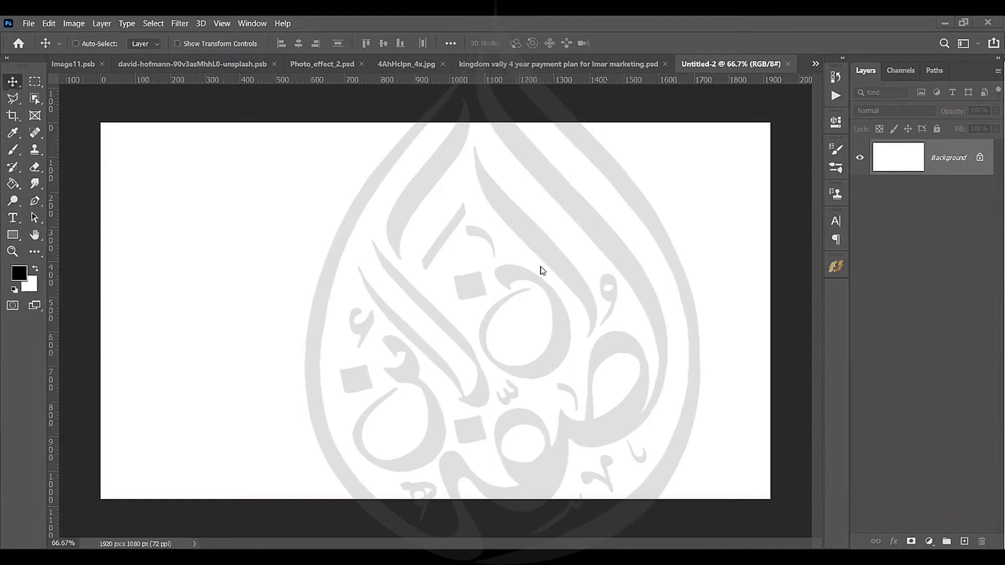
pyautogui.click(33, 168)
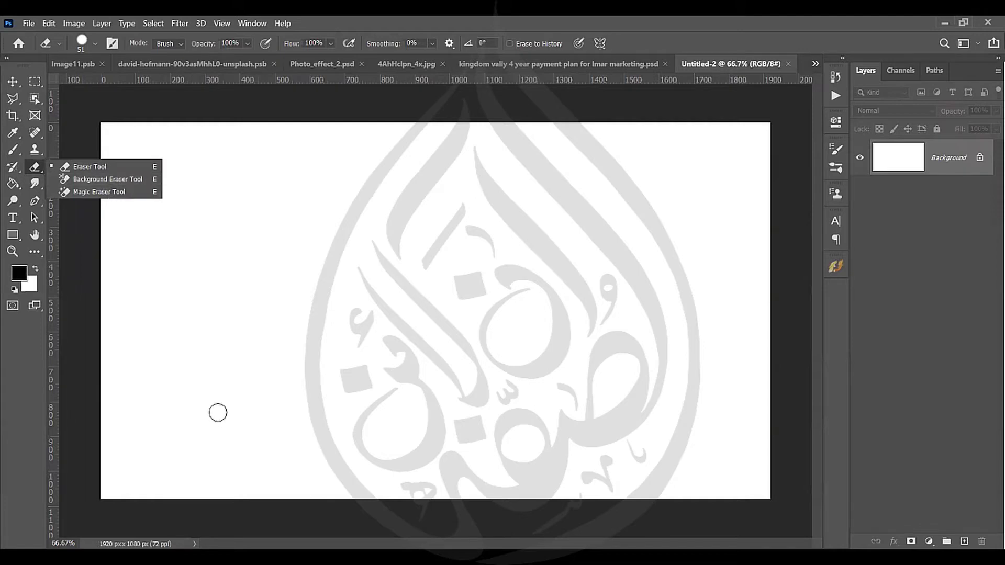
pyautogui.click(239, 477)
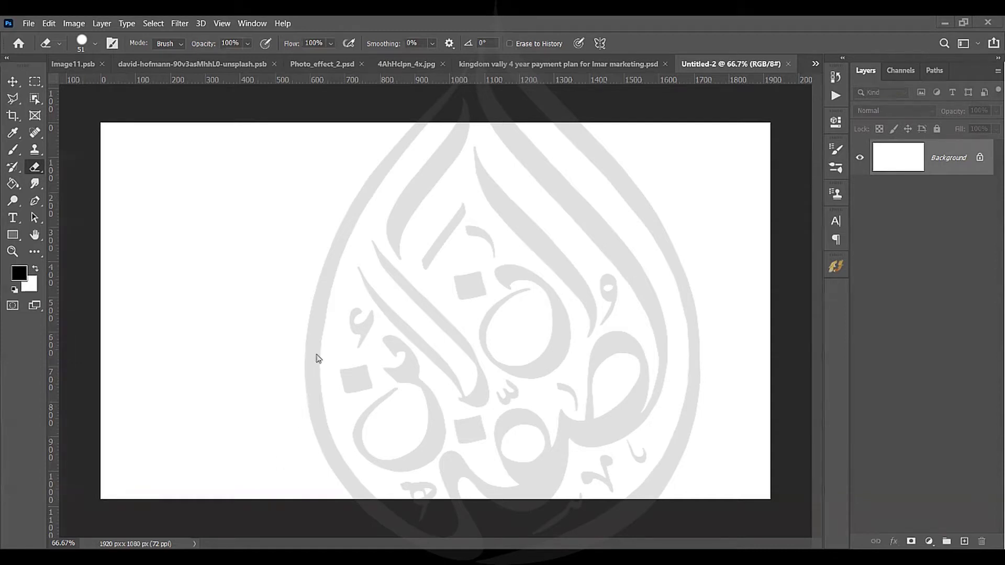
pyautogui.rightClick(35, 166)
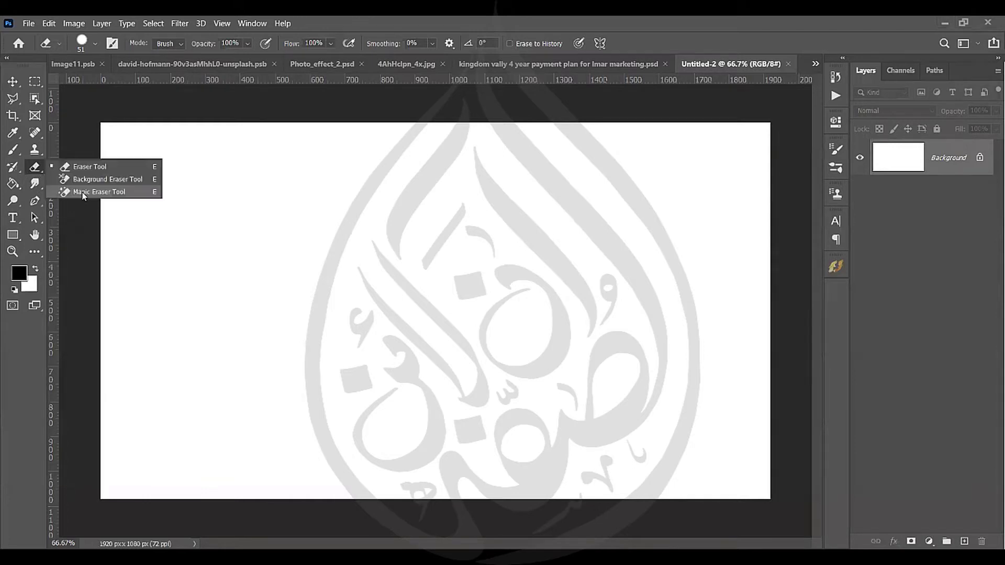
# - Paint a straight horizontal black stroke about 1,100 px long across the upper canvas with a soft 97 px brush
pyautogui.click(17, 151)
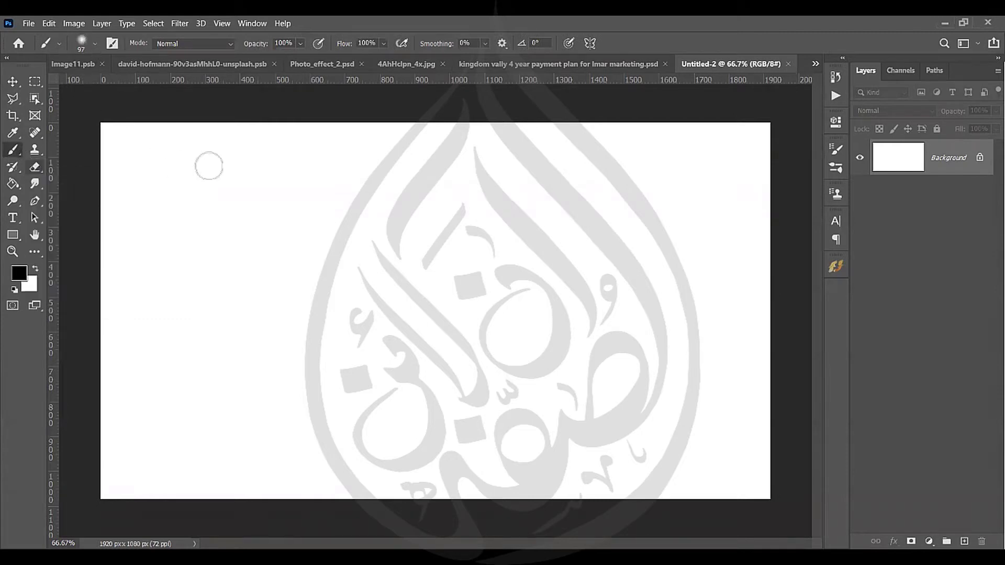
pyautogui.click(164, 188)
pyautogui.keyDown('shift'); pyautogui.click(523, 187); pyautogui.keyUp('shift')
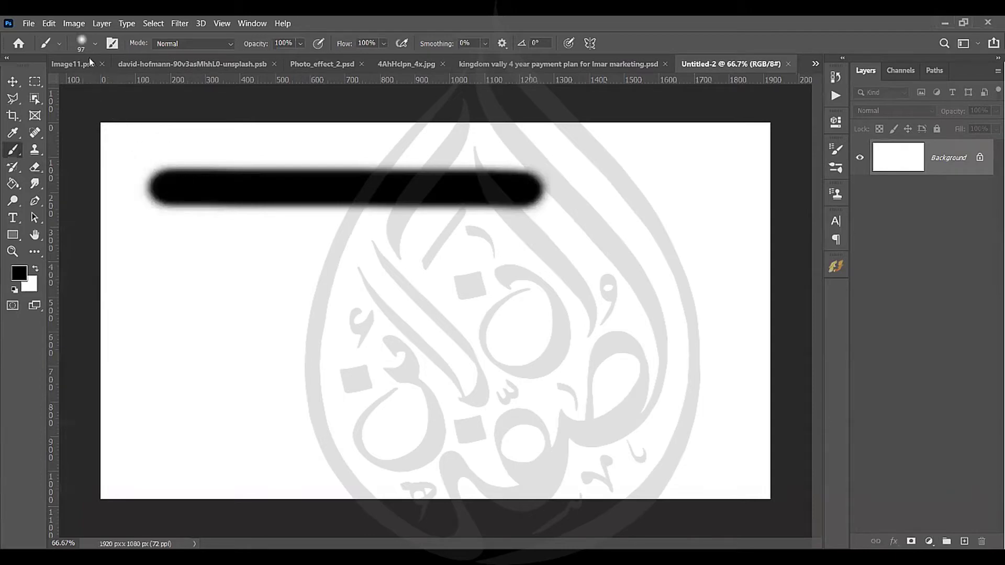
pyautogui.click(95, 44)
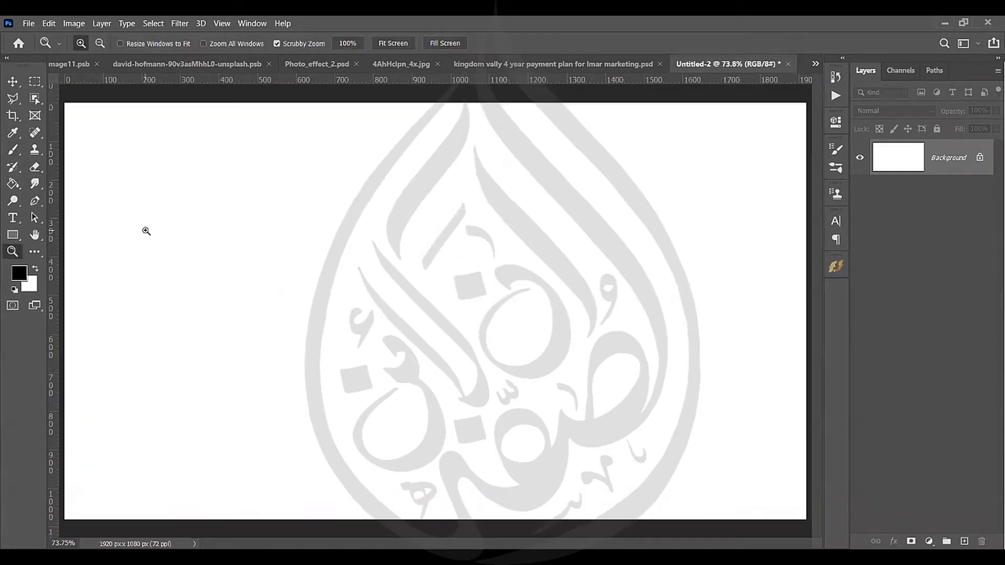
# - Activate the Blur tool
pyautogui.press('v')
pyautogui.rightClick(37, 186)
pyautogui.click(84, 183)
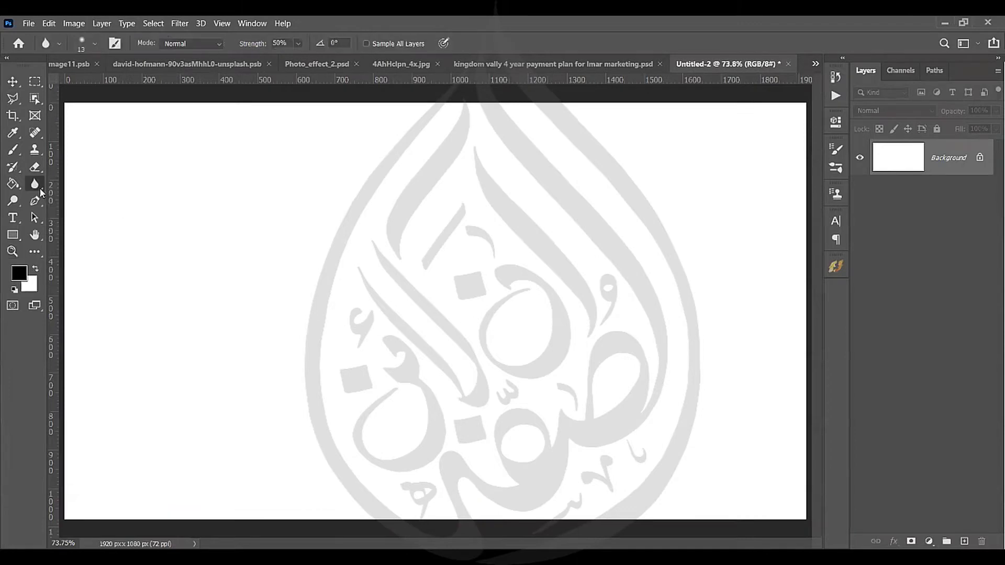
pyautogui.rightClick(35, 185)
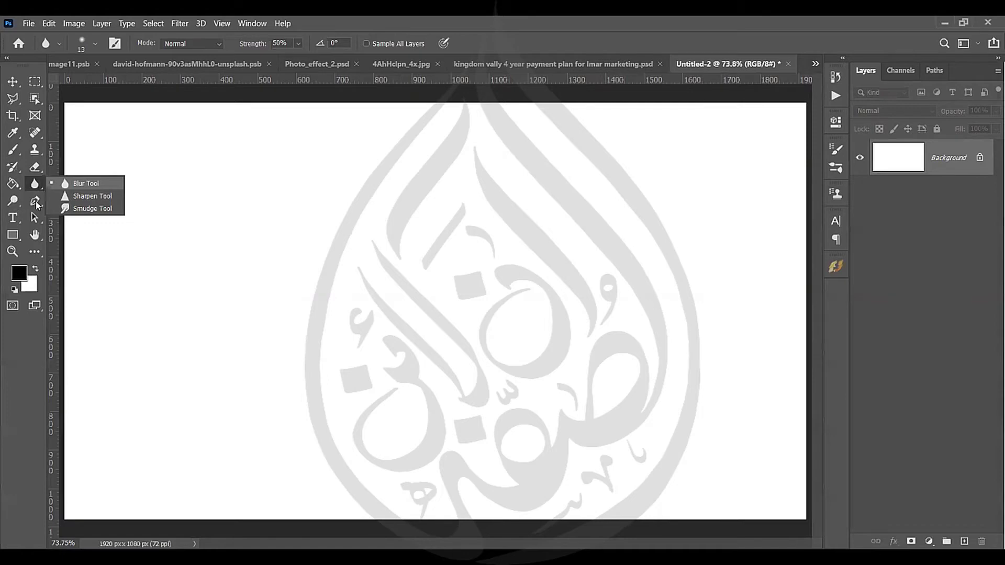
pyautogui.click(12, 201)
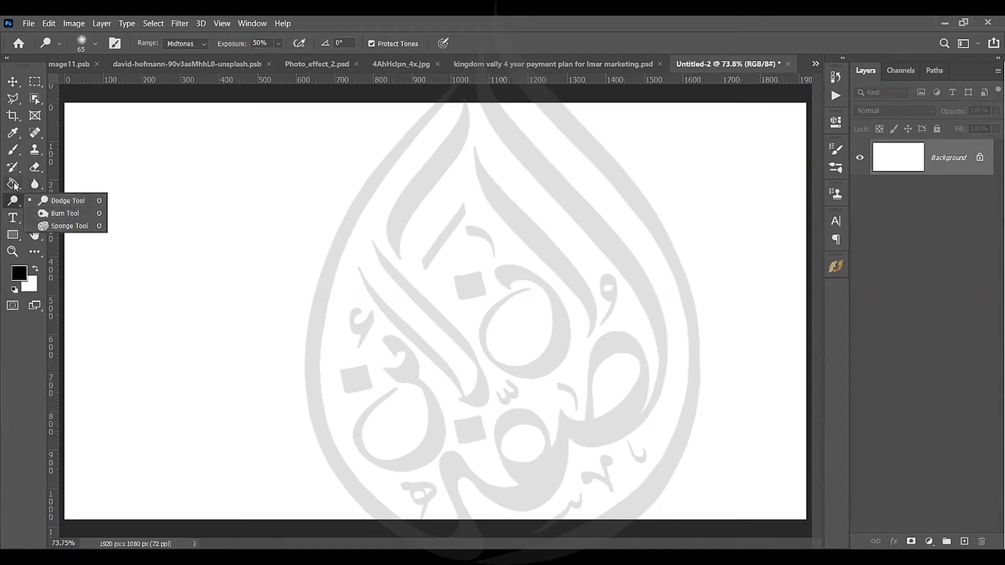
pyautogui.click(37, 184)
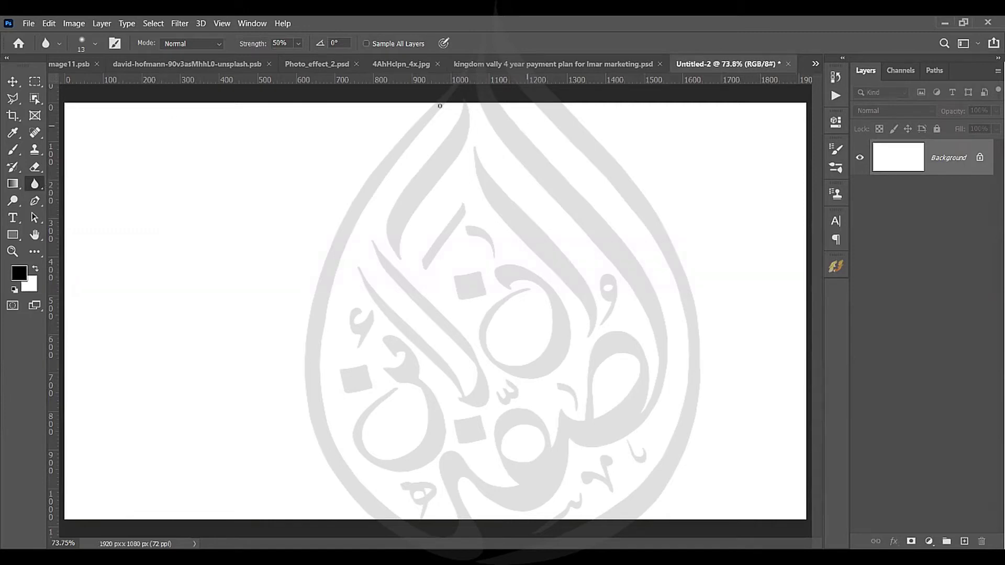
# - Open the recent image Ram.jpg
pyautogui.click(28, 24)
pyautogui.click(32, 48)
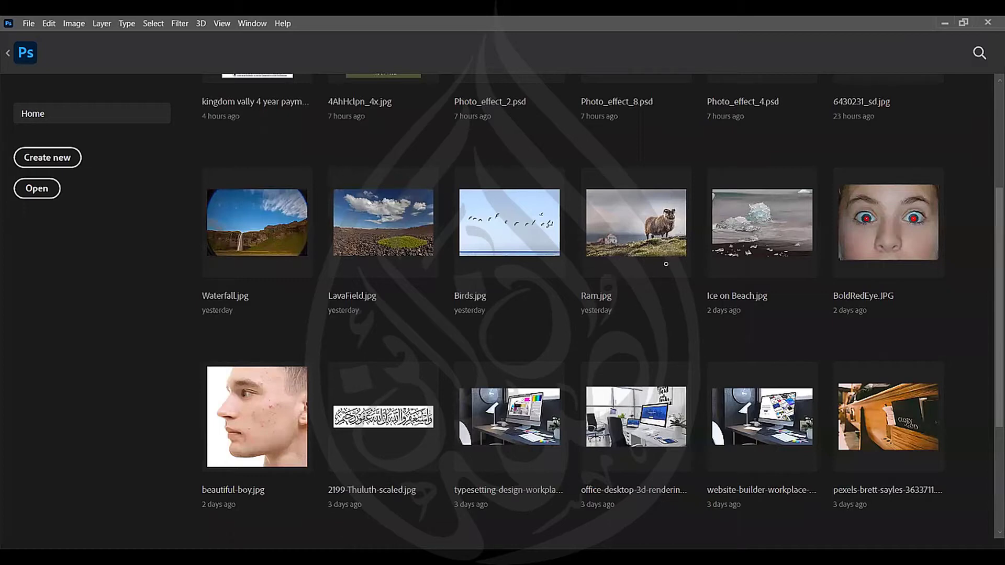
pyautogui.click(617, 274)
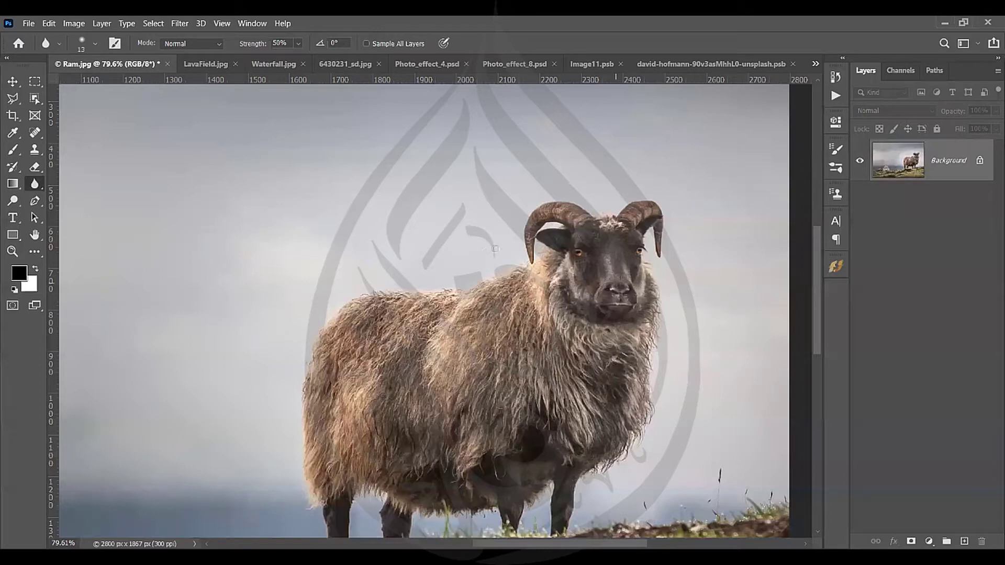
# - Duplicate the background layer and blur the ram's head and upper fleece with a 165 px Blur brush at 50% strength
pyautogui.scroll(3, 495, 245)
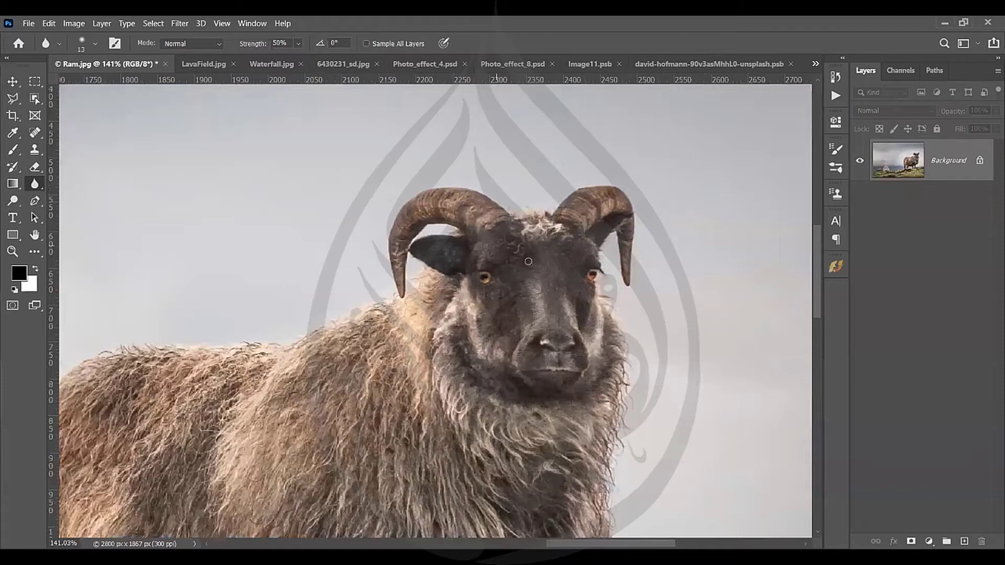
pyautogui.moveTo(525, 266); pyautogui.dragTo(594, 266)
pyautogui.hotkey('ctrl', 'j')
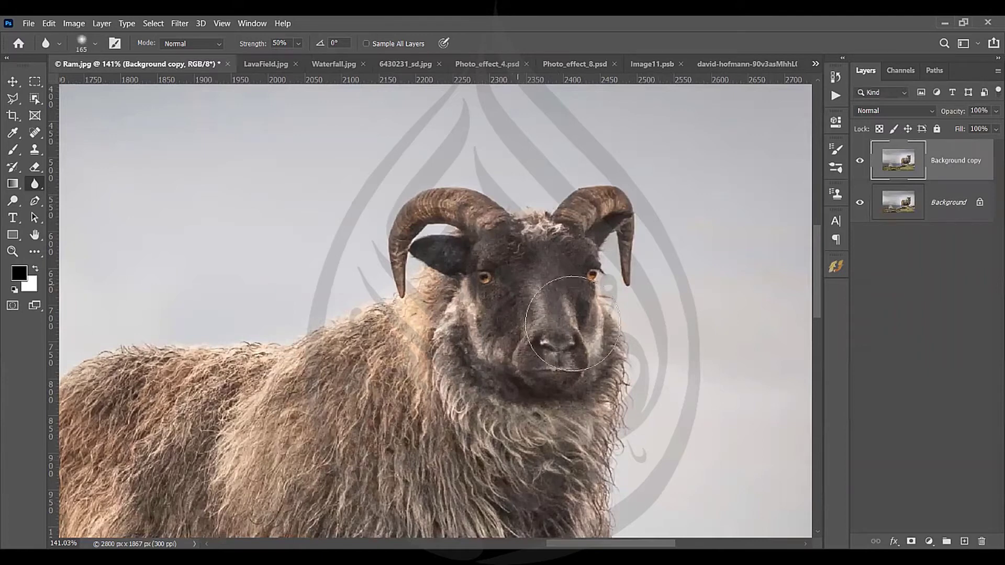
pyautogui.moveTo(416, 161)
pyautogui.mouseDown()
pyautogui.moveTo(441, 191)
pyautogui.moveTo(510, 223)
pyautogui.moveTo(582, 295)
pyautogui.moveTo(581, 414)
pyautogui.moveTo(664, 336)
pyautogui.moveTo(491, 361)
pyautogui.moveTo(354, 280)
pyautogui.moveTo(305, 360)
pyautogui.moveTo(350, 403)
pyautogui.moveTo(370, 442)
pyautogui.moveTo(502, 415)
pyautogui.moveTo(494, 315)
pyautogui.moveTo(427, 189)
pyautogui.moveTo(526, 250)
pyautogui.moveTo(590, 350)
pyautogui.moveTo(608, 353)
pyautogui.moveTo(601, 376)
pyautogui.moveTo(529, 345)
pyautogui.moveTo(526, 356)
pyautogui.moveTo(529, 329)
pyautogui.mouseUp()
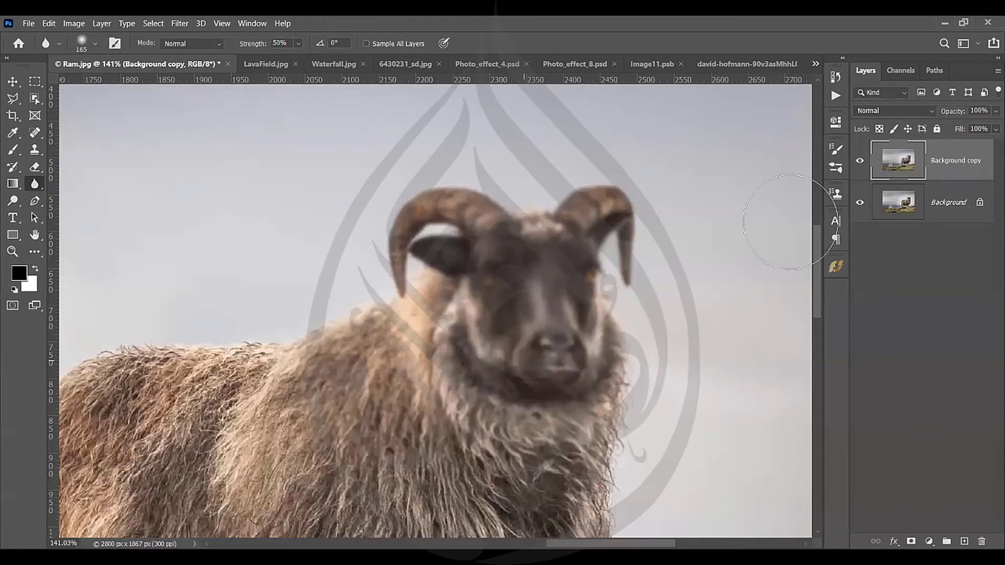
pyautogui.click(860, 162)
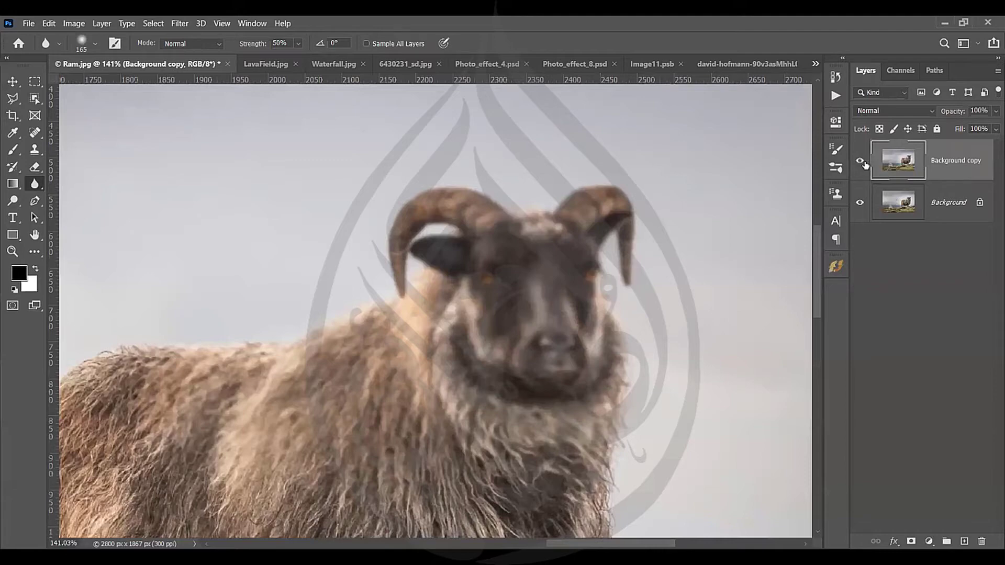
pyautogui.hotkey('ctrl', ',')
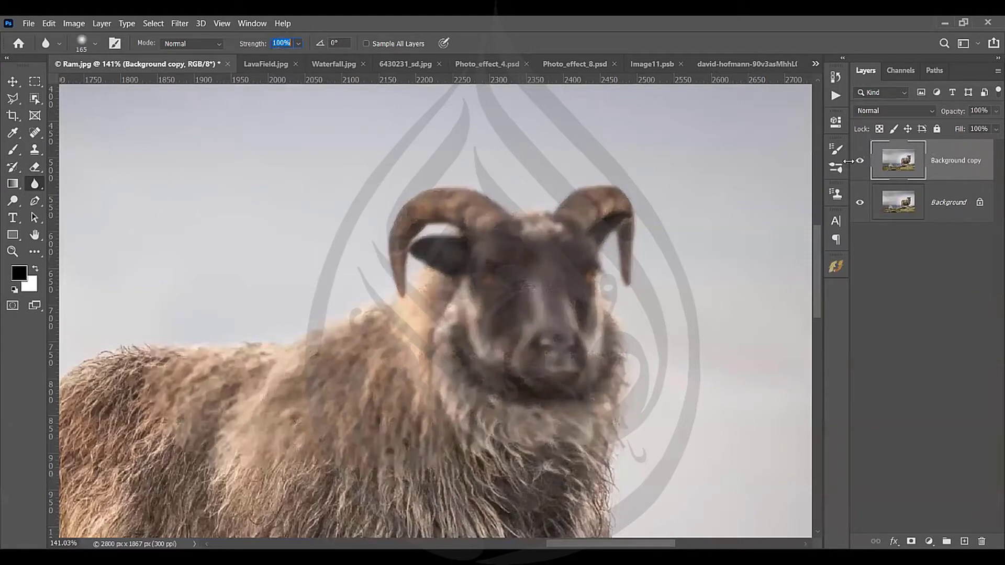
# - Set the Blur strength to 100% and blur the ram's head on a second duplicate of the background, leaving both copies hidden
pyautogui.press('Return')
pyautogui.click(925, 212)
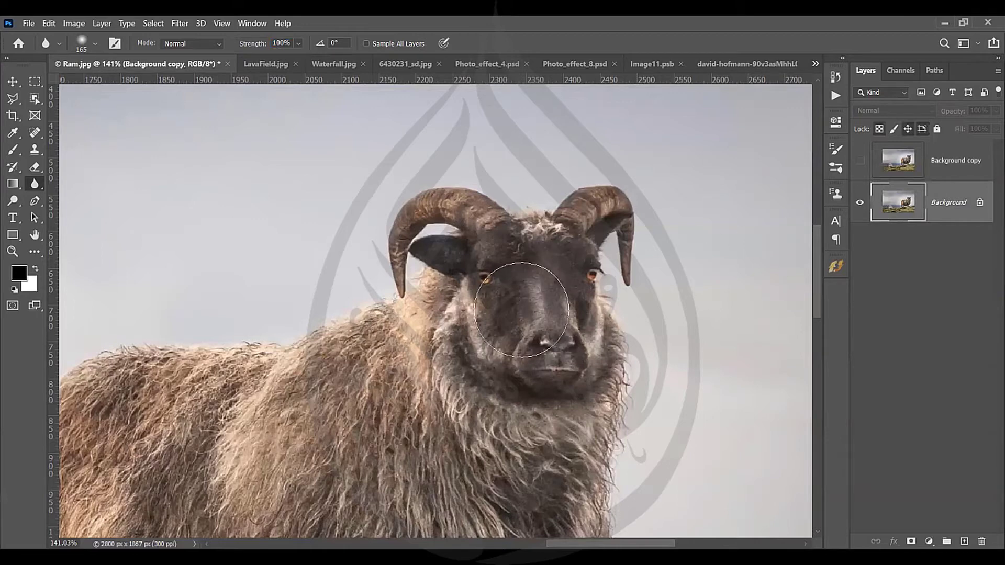
pyautogui.hotkey('ctrl', 'j')
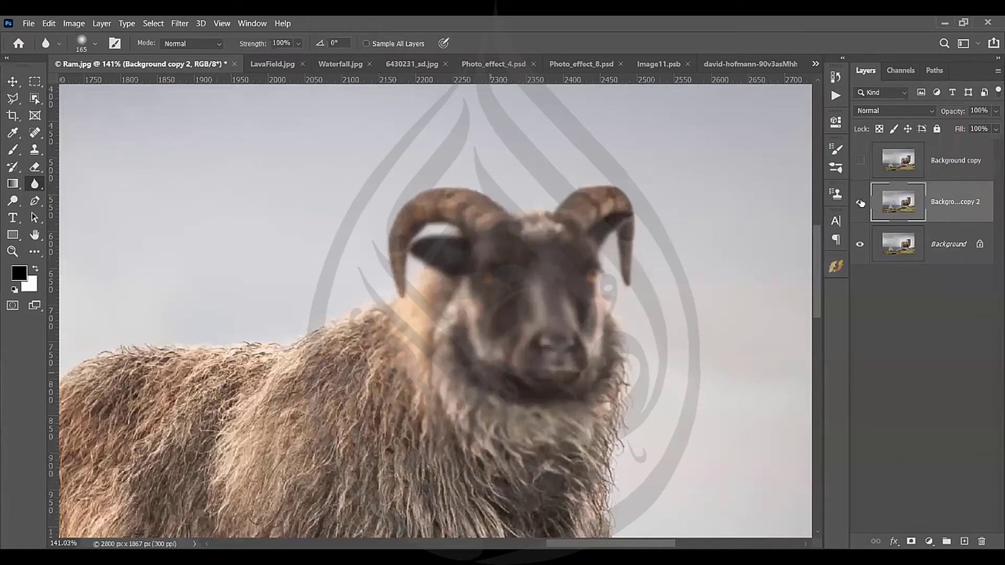
pyautogui.click(860, 202)
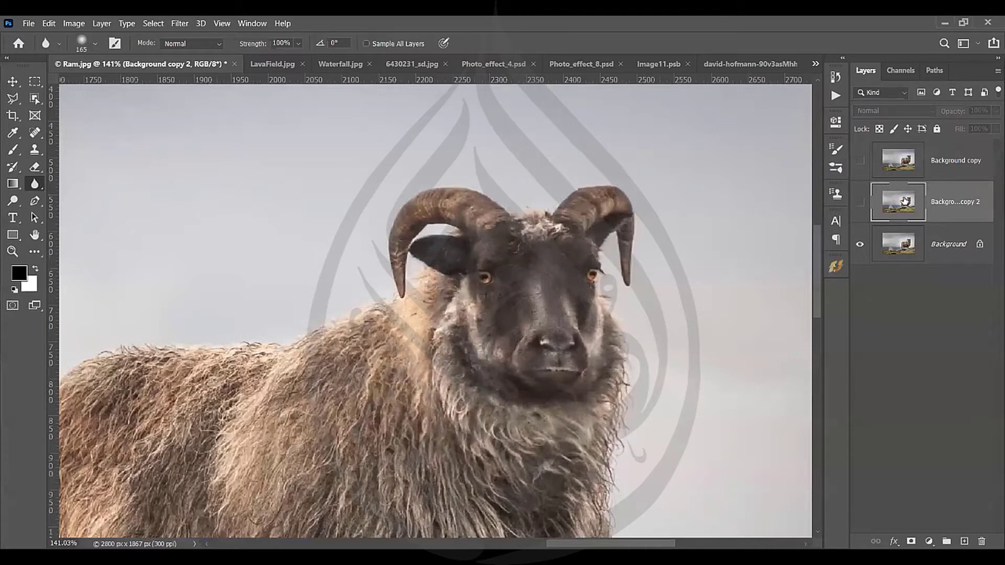
# - Duplicate the background again and sharpen the ram's horns and eyes on the copy using the Sharpen tool at 50% strength
pyautogui.click(943, 255)
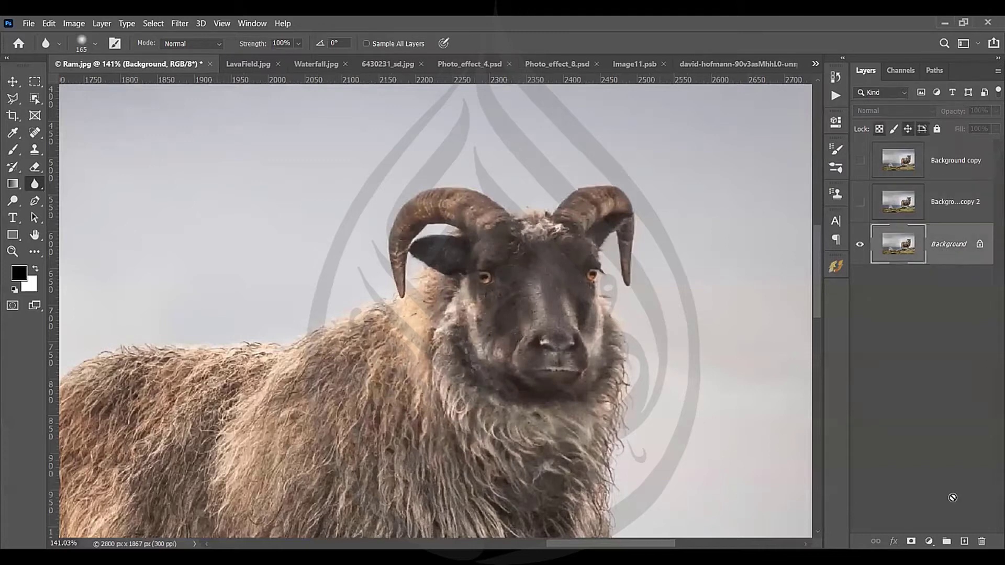
pyautogui.hotkey('ctrl', 'j')
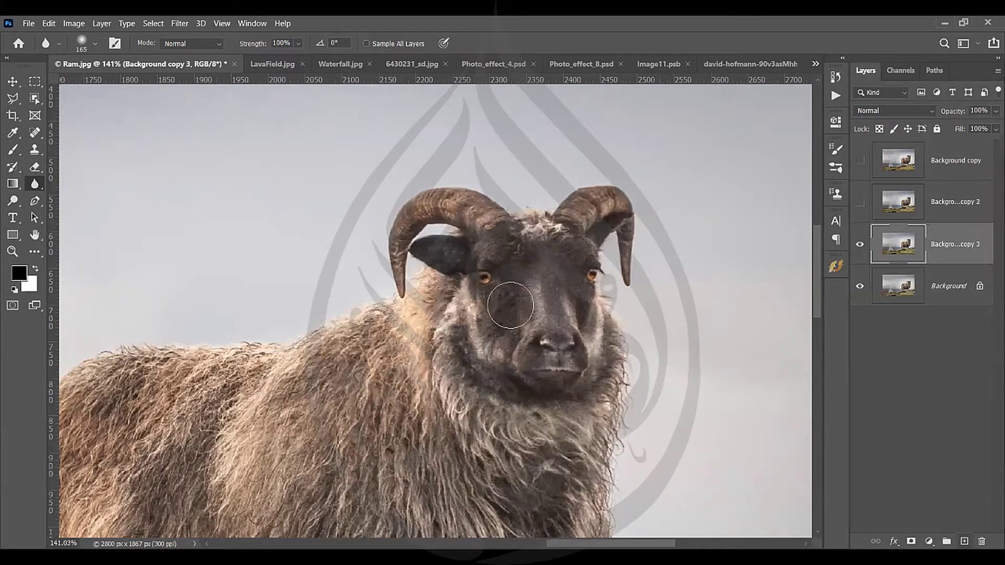
pyautogui.moveTo(524, 354)
pyautogui.mouseDown()
pyautogui.moveTo(515, 364)
pyautogui.moveTo(542, 356)
pyautogui.moveTo(526, 361)
pyautogui.mouseUp()
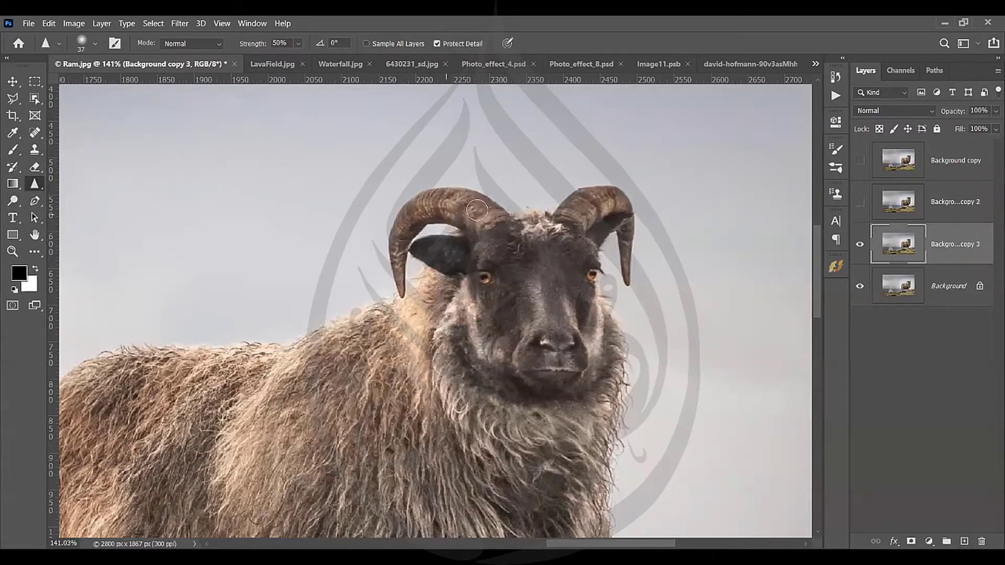
pyautogui.moveTo(438, 216)
pyautogui.mouseDown()
pyautogui.moveTo(458, 207)
pyautogui.moveTo(434, 209)
pyautogui.moveTo(450, 203)
pyautogui.moveTo(444, 195)
pyautogui.moveTo(407, 222)
pyautogui.moveTo(400, 287)
pyautogui.mouseUp()
pyautogui.moveTo(582, 210)
pyautogui.mouseDown()
pyautogui.moveTo(597, 195)
pyautogui.moveTo(568, 223)
pyautogui.moveTo(617, 206)
pyautogui.moveTo(630, 277)
pyautogui.mouseUp()
pyautogui.press(']')
pyautogui.moveTo(496, 285); pyautogui.dragTo(489, 286)
pyautogui.moveTo(582, 271)
pyautogui.mouseDown()
pyautogui.moveTo(585, 287)
pyautogui.moveTo(540, 372)
pyautogui.moveTo(560, 375)
pyautogui.moveTo(511, 420)
pyautogui.moveTo(492, 370)
pyautogui.moveTo(449, 372)
pyautogui.moveTo(572, 335)
pyautogui.moveTo(673, 272)
pyautogui.mouseUp()
pyautogui.click(861, 245)
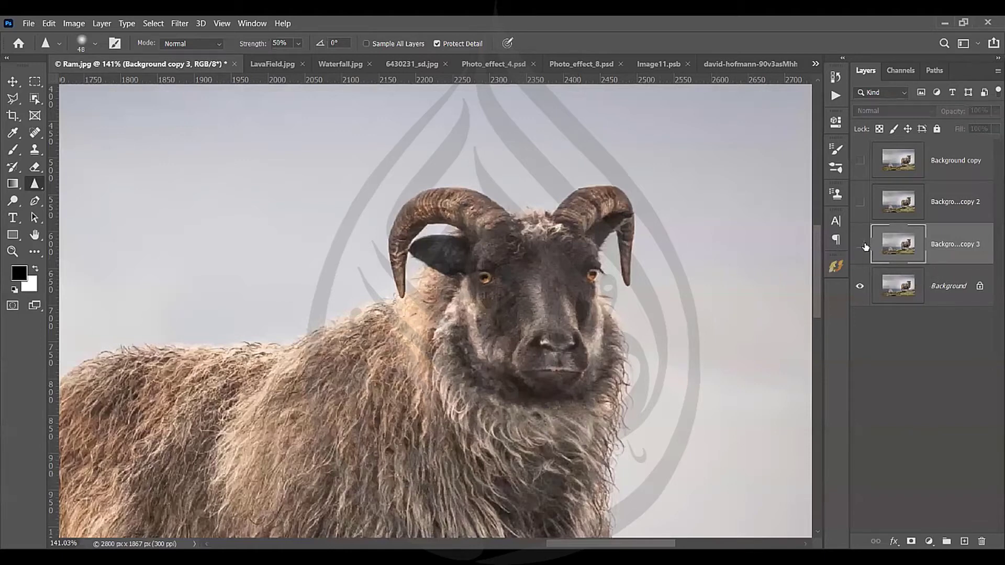
pyautogui.click(861, 245)
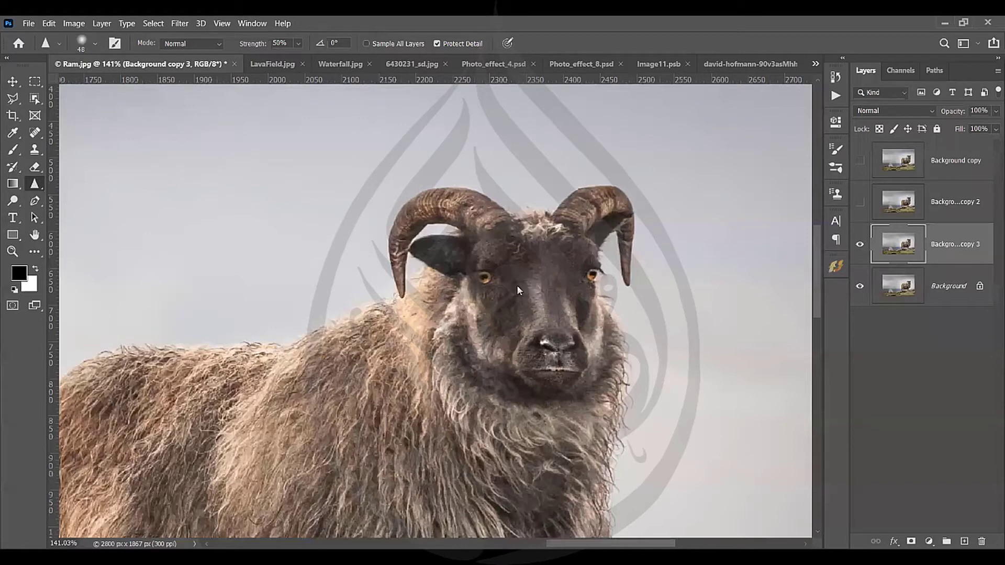
# - Enlarge the Sharpen brush to 65 px and strongly over-sharpen the ram's horns on the third background copy
pyautogui.moveTo(517, 285); pyautogui.dragTo(525, 286)
pyautogui.moveTo(493, 242)
pyautogui.mouseDown()
pyautogui.moveTo(450, 214)
pyautogui.moveTo(466, 211)
pyautogui.moveTo(457, 206)
pyautogui.moveTo(416, 226)
pyautogui.moveTo(446, 208)
pyautogui.moveTo(404, 233)
pyautogui.moveTo(394, 258)
pyautogui.moveTo(420, 196)
pyautogui.moveTo(393, 280)
pyautogui.moveTo(398, 238)
pyautogui.moveTo(444, 202)
pyautogui.moveTo(485, 227)
pyautogui.moveTo(464, 207)
pyautogui.moveTo(434, 211)
pyautogui.moveTo(636, 199)
pyautogui.moveTo(598, 213)
pyautogui.moveTo(591, 206)
pyautogui.moveTo(612, 200)
pyautogui.moveTo(622, 214)
pyautogui.moveTo(589, 218)
pyautogui.moveTo(610, 199)
pyautogui.moveTo(580, 214)
pyautogui.moveTo(612, 199)
pyautogui.moveTo(582, 212)
pyautogui.moveTo(591, 202)
pyautogui.moveTo(625, 201)
pyautogui.moveTo(628, 240)
pyautogui.mouseUp()
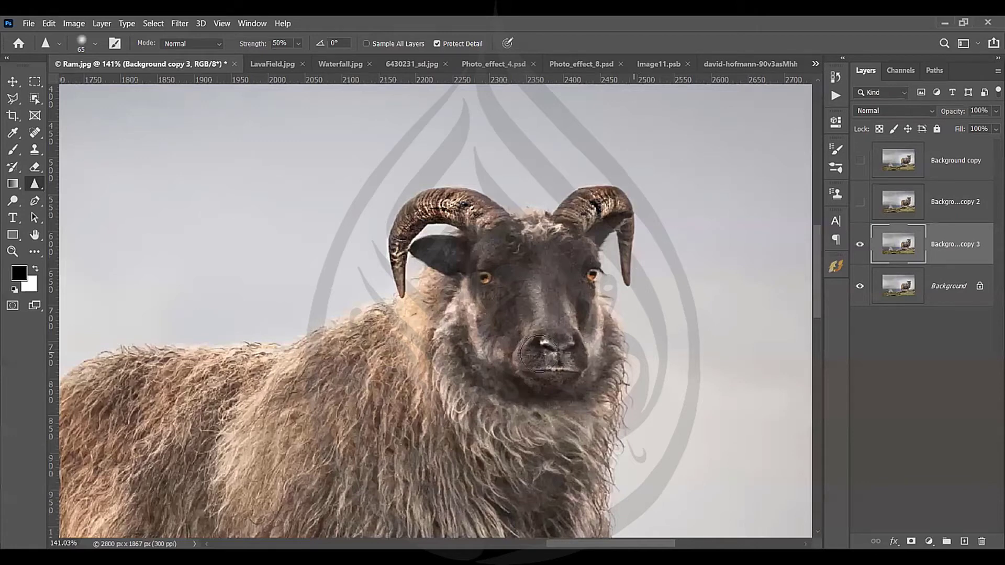
pyautogui.moveTo(421, 212)
pyautogui.mouseDown()
pyautogui.moveTo(397, 224)
pyautogui.moveTo(446, 204)
pyautogui.moveTo(392, 234)
pyautogui.moveTo(463, 184)
pyautogui.moveTo(440, 199)
pyautogui.mouseUp()
pyautogui.press(']')
pyautogui.press(']')
pyautogui.press(']')
pyautogui.press(']')
pyautogui.press(']')
pyautogui.press(']')
pyautogui.press(']')
pyautogui.scroll(5, 428, 240)
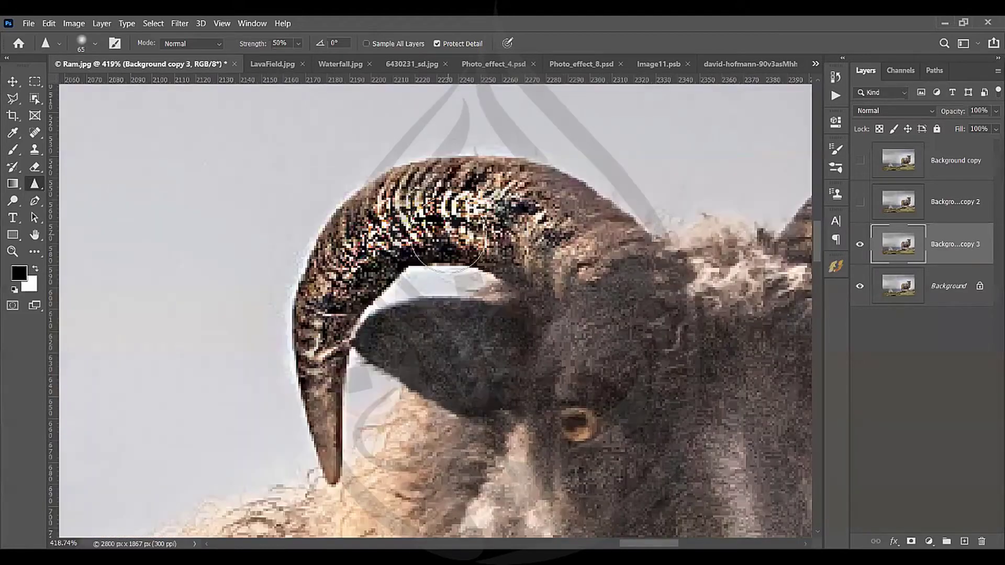
pyautogui.click(449, 235)
pyautogui.click(449, 234)
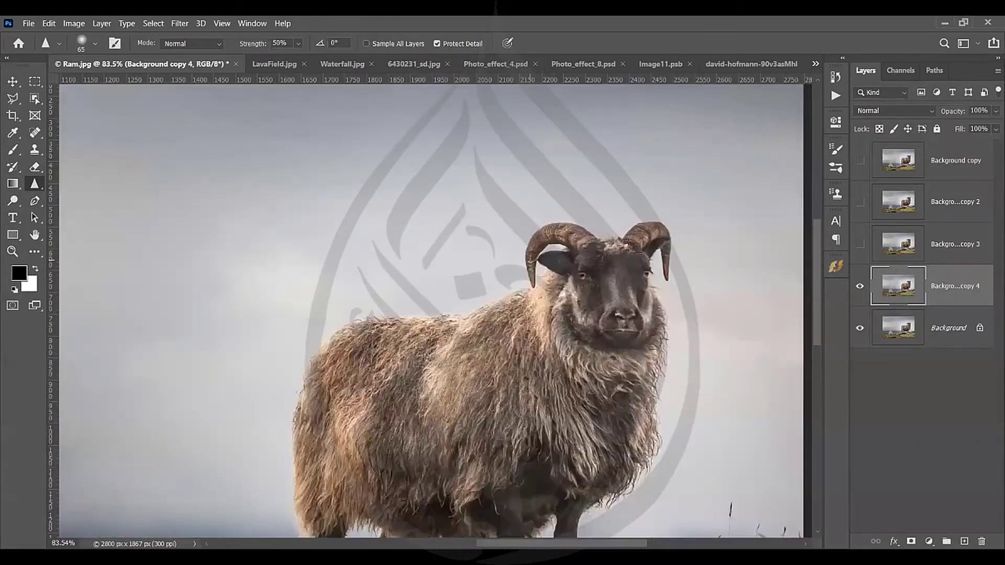
# - Toggle the visibility of the fourth background copy to compare the ram before and after sharpening
pyautogui.click(859, 287)
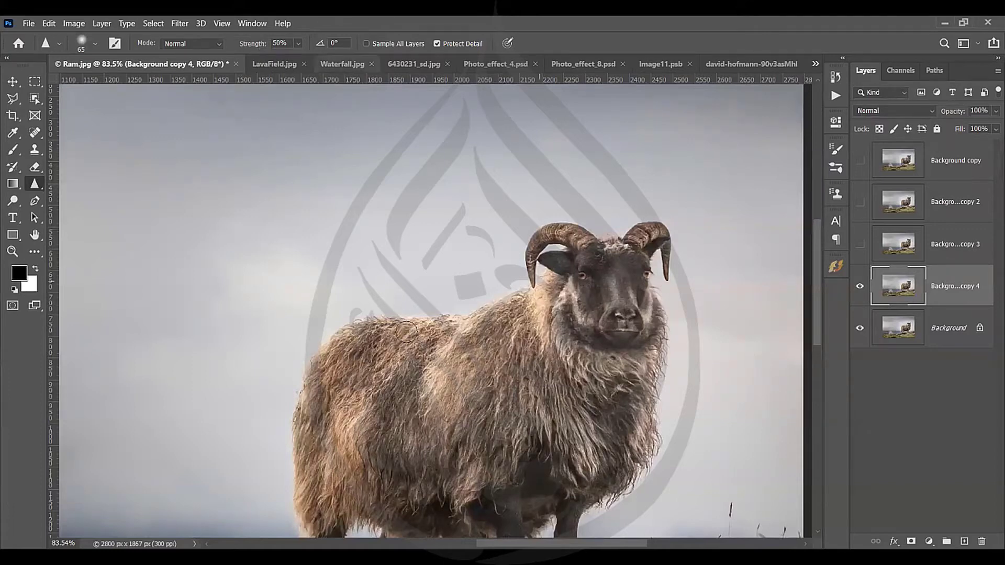
pyautogui.press(']')
pyautogui.press(']')
pyautogui.press(']')
pyautogui.press(']')
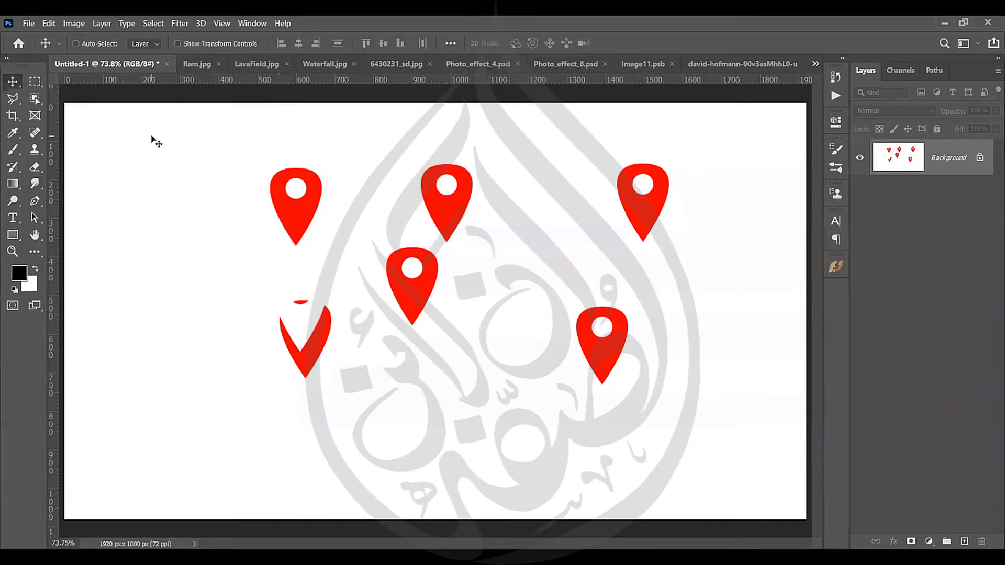
# - Fill the Untitled-1 background with white and paint a solid black blob about 320 px wide on a new layer with a 97 px brush
pyautogui.hotkey('alt', 'BackSpace')
pyautogui.hotkey('ctrl', 'BackSpace')
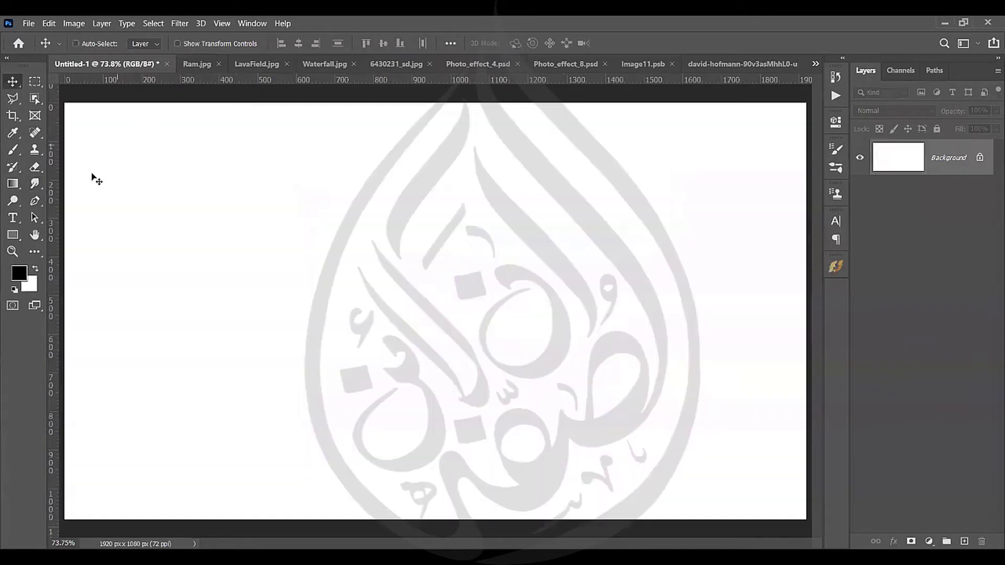
pyautogui.click(12, 150)
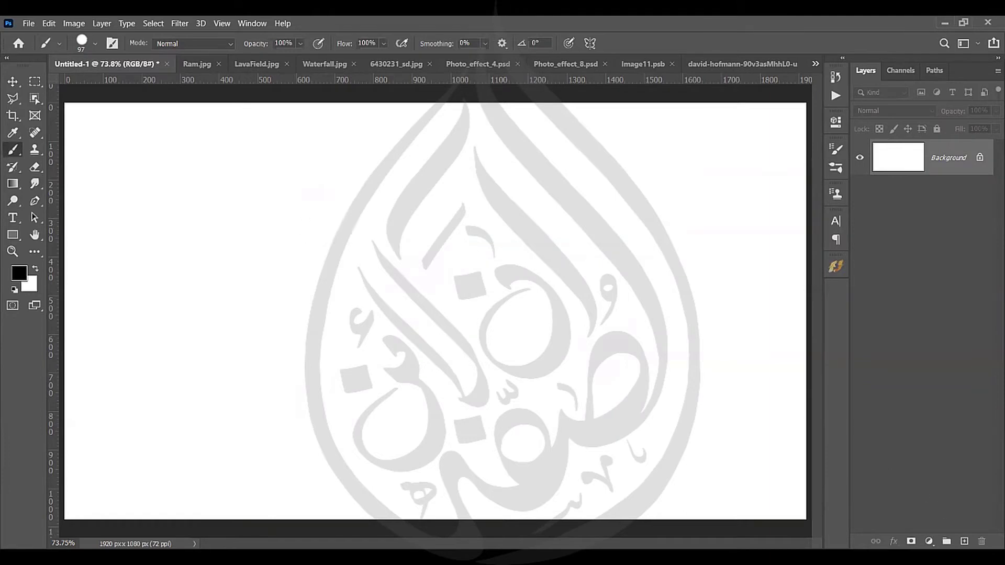
pyautogui.click(964, 541)
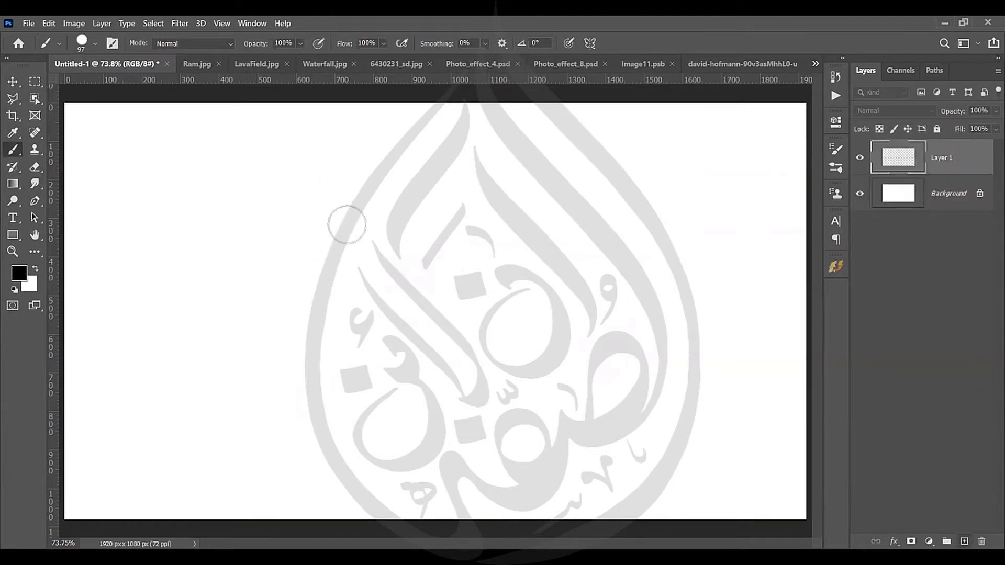
pyautogui.moveTo(347, 225); pyautogui.dragTo(370, 231)
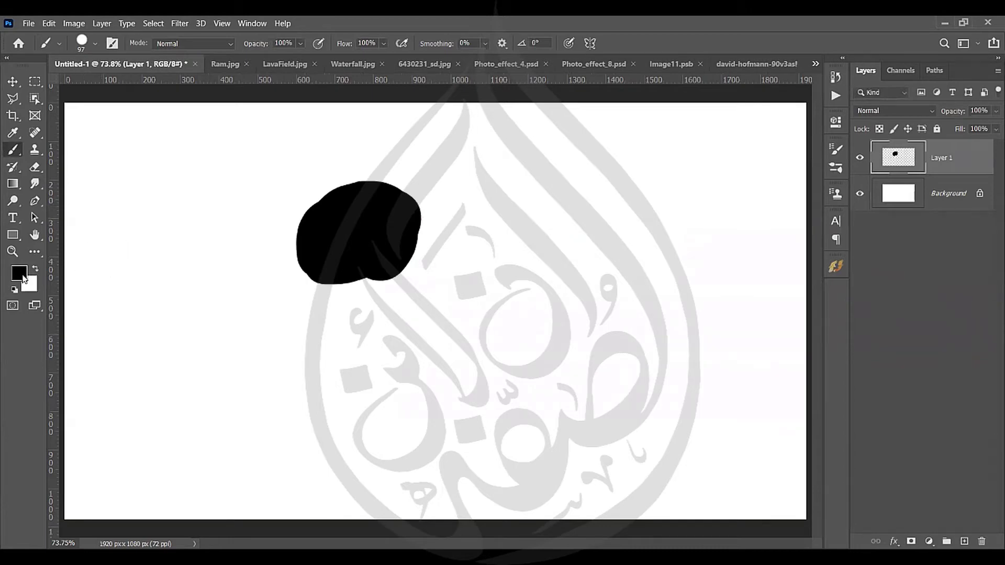
# - Change the foreground colour to pure red (ff0000) and paint a blob about 225 px wide overlapping the black blob's side
pyautogui.click(22, 278)
pyautogui.click(673, 148)
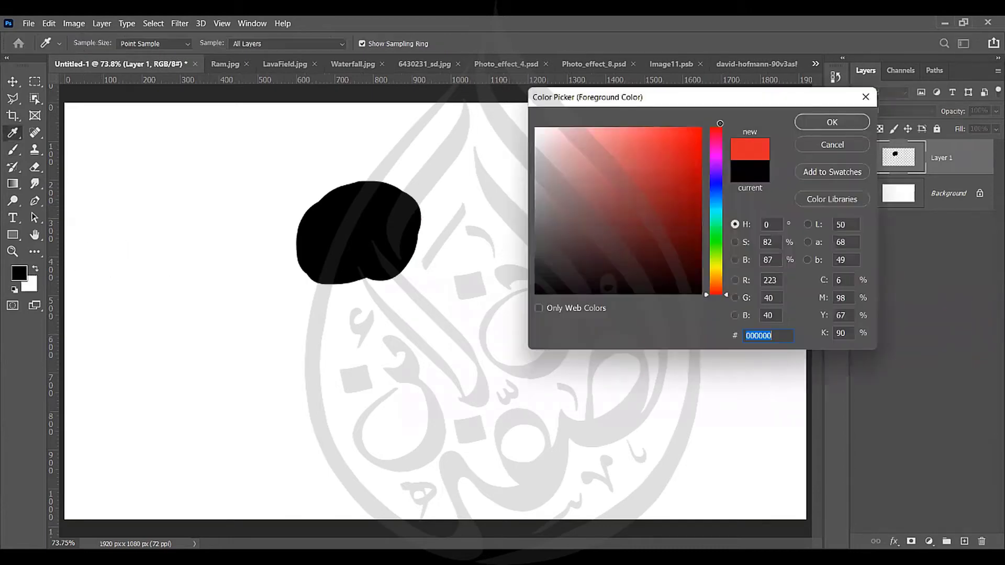
pyautogui.click(829, 122)
pyautogui.moveTo(404, 247)
pyautogui.mouseDown()
pyautogui.moveTo(431, 233)
pyautogui.moveTo(425, 257)
pyautogui.moveTo(448, 267)
pyautogui.mouseUp()
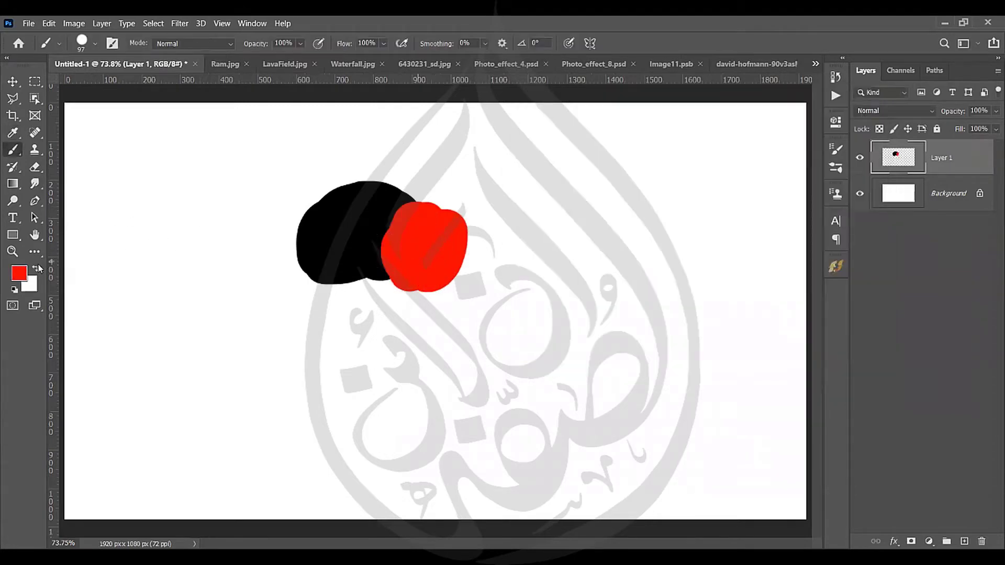
# - Change the foreground colour to green and paint a blob about 230 px wide above the junction of the black and red blobs
pyautogui.click(27, 274)
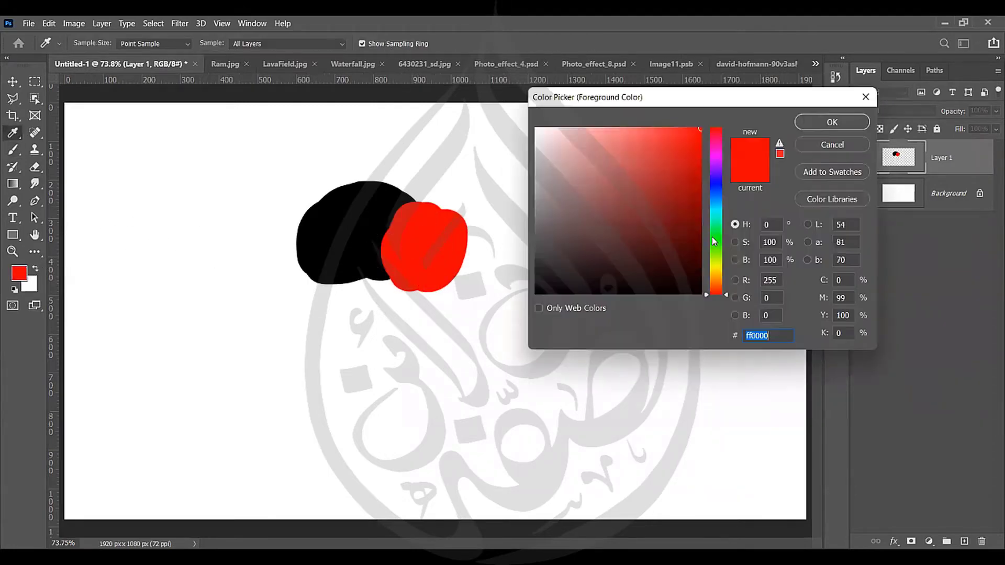
pyautogui.click(716, 232)
pyautogui.click(825, 124)
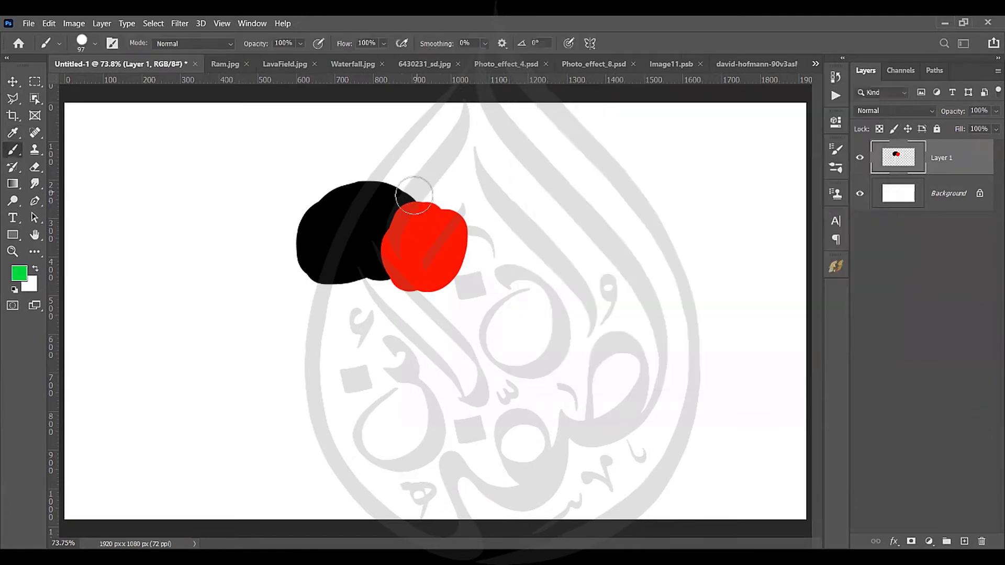
pyautogui.moveTo(411, 191)
pyautogui.mouseDown()
pyautogui.moveTo(435, 183)
pyautogui.moveTo(390, 163)
pyautogui.moveTo(442, 165)
pyautogui.moveTo(413, 199)
pyautogui.mouseUp()
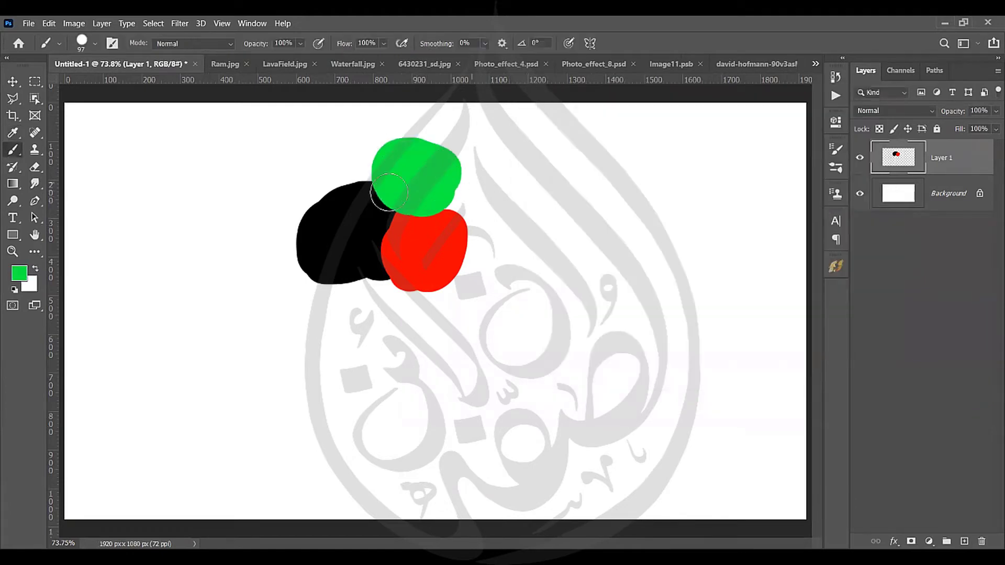
# - Smudge the edges where the three blobs meet at 90% strength, first with the textured brush and again with a 50 px Soft Round brush
pyautogui.click(34, 184)
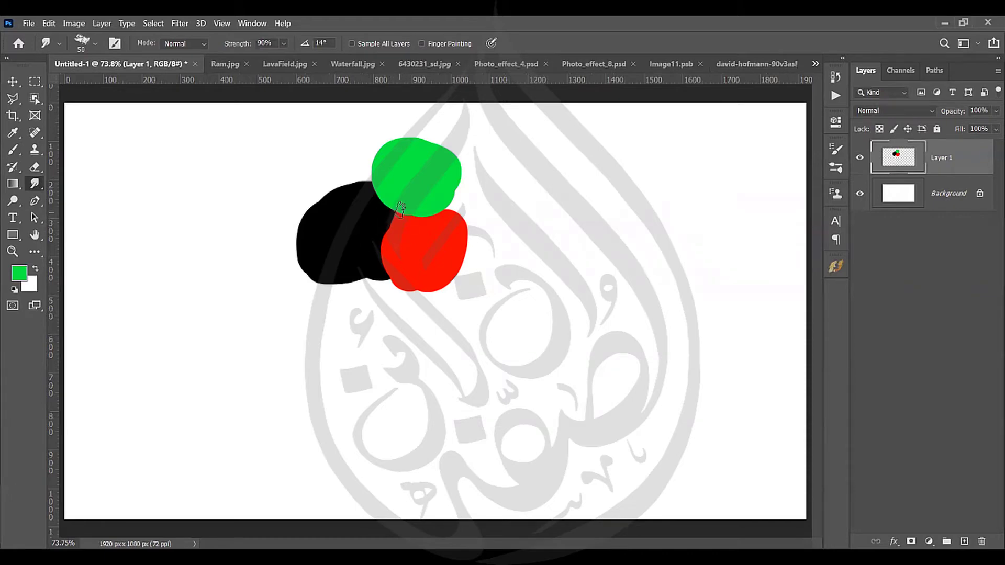
pyautogui.moveTo(404, 217)
pyautogui.mouseDown()
pyautogui.moveTo(377, 225)
pyautogui.moveTo(398, 215)
pyautogui.mouseUp()
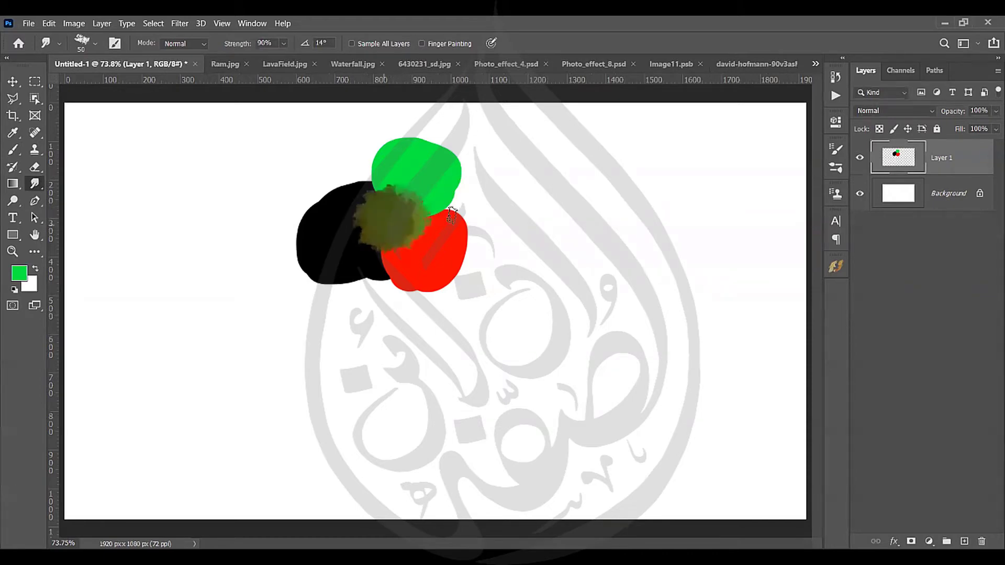
pyautogui.click(95, 43)
pyautogui.click(109, 187)
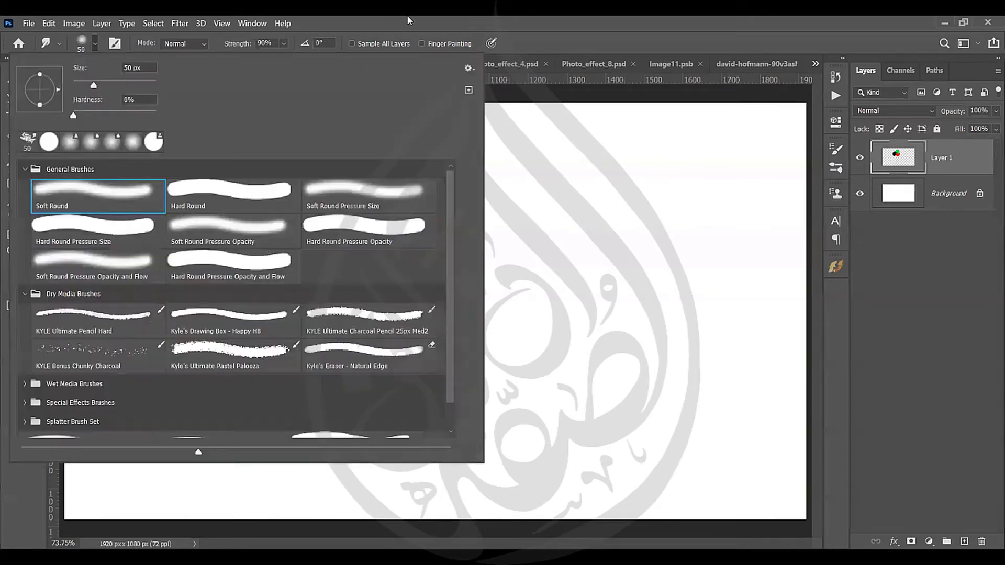
pyautogui.press('Return')
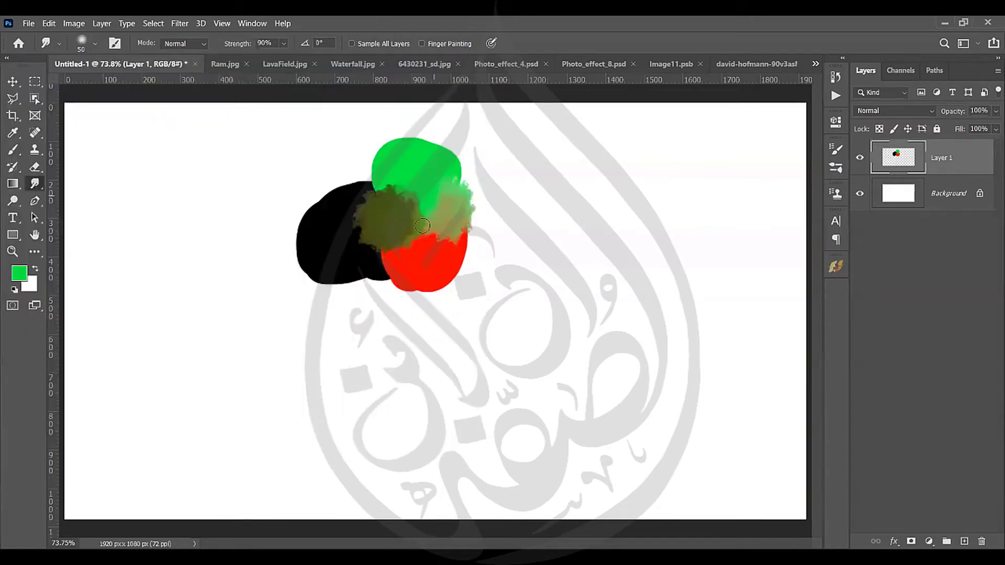
pyautogui.moveTo(446, 185)
pyautogui.mouseDown()
pyautogui.moveTo(386, 214)
pyautogui.moveTo(383, 228)
pyautogui.moveTo(404, 215)
pyautogui.moveTo(369, 242)
pyautogui.mouseUp()
pyautogui.moveTo(384, 193); pyautogui.dragTo(366, 247)
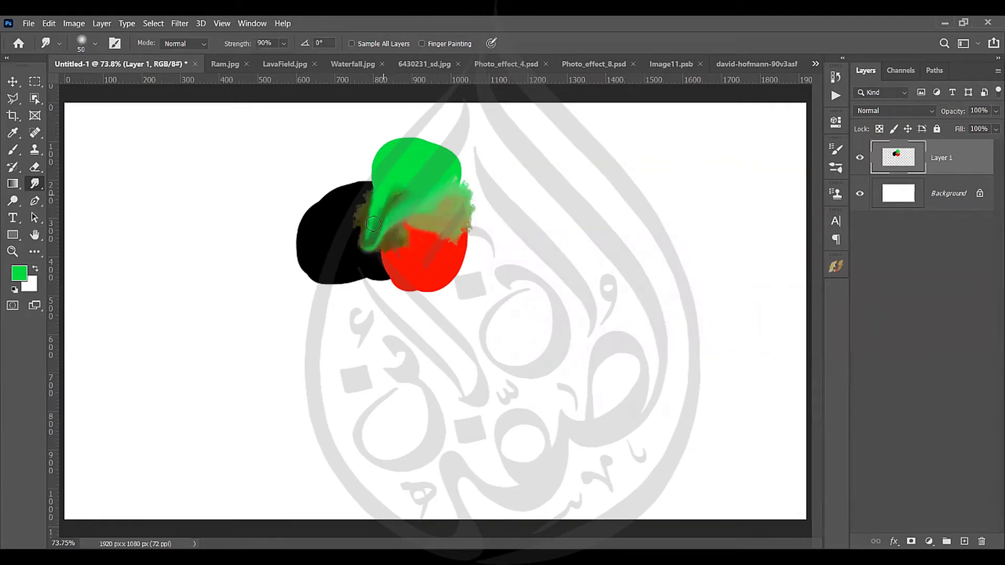
pyautogui.moveTo(375, 195); pyautogui.dragTo(354, 238)
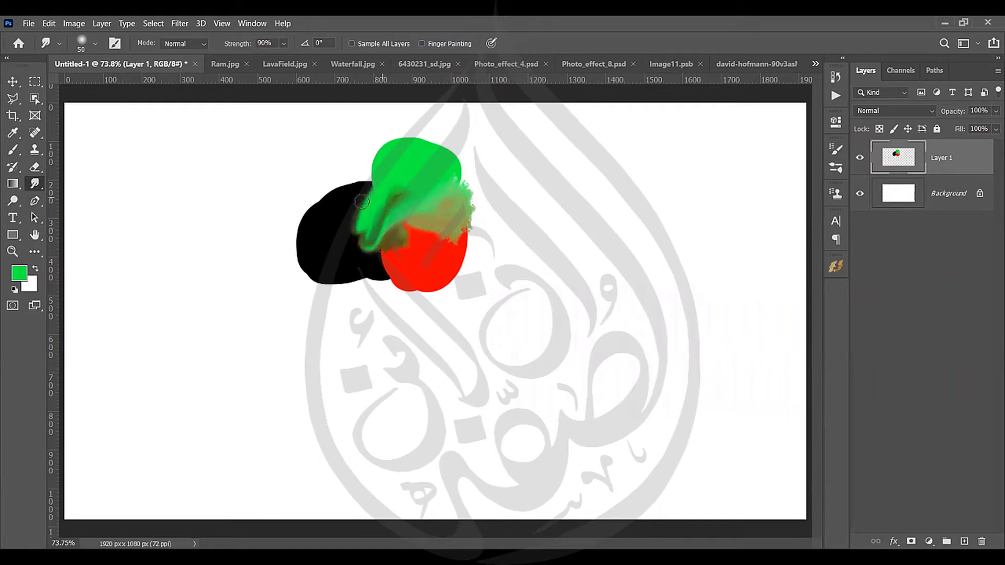
pyautogui.moveTo(361, 201)
pyautogui.mouseDown()
pyautogui.moveTo(349, 241)
pyautogui.moveTo(395, 212)
pyautogui.moveTo(361, 256)
pyautogui.moveTo(382, 218)
pyautogui.moveTo(379, 235)
pyautogui.moveTo(354, 237)
pyautogui.mouseUp()
pyautogui.moveTo(378, 205)
pyautogui.mouseDown()
pyautogui.moveTo(358, 236)
pyautogui.moveTo(383, 245)
pyautogui.moveTo(362, 223)
pyautogui.moveTo(395, 230)
pyautogui.moveTo(399, 212)
pyautogui.moveTo(377, 241)
pyautogui.moveTo(384, 217)
pyautogui.moveTo(356, 233)
pyautogui.moveTo(387, 222)
pyautogui.moveTo(351, 226)
pyautogui.moveTo(374, 215)
pyautogui.moveTo(359, 234)
pyautogui.moveTo(389, 210)
pyautogui.moveTo(361, 229)
pyautogui.moveTo(370, 205)
pyautogui.moveTo(371, 233)
pyautogui.moveTo(357, 206)
pyautogui.moveTo(378, 217)
pyautogui.moveTo(357, 225)
pyautogui.moveTo(380, 207)
pyautogui.moveTo(365, 239)
pyautogui.moveTo(371, 205)
pyautogui.moveTo(377, 223)
pyautogui.moveTo(367, 203)
pyautogui.moveTo(385, 228)
pyautogui.moveTo(362, 212)
pyautogui.moveTo(381, 208)
pyautogui.moveTo(363, 244)
pyautogui.moveTo(365, 235)
pyautogui.moveTo(393, 232)
pyautogui.moveTo(370, 256)
pyautogui.moveTo(363, 242)
pyautogui.moveTo(357, 255)
pyautogui.moveTo(379, 229)
pyautogui.moveTo(345, 247)
pyautogui.moveTo(381, 228)
pyautogui.moveTo(348, 228)
pyautogui.moveTo(377, 234)
pyautogui.moveTo(356, 223)
pyautogui.moveTo(375, 240)
pyautogui.moveTo(395, 208)
pyautogui.moveTo(394, 234)
pyautogui.moveTo(384, 214)
pyautogui.moveTo(377, 247)
pyautogui.moveTo(384, 224)
pyautogui.moveTo(359, 254)
pyautogui.moveTo(385, 225)
pyautogui.moveTo(364, 258)
pyautogui.moveTo(370, 225)
pyautogui.moveTo(366, 253)
pyautogui.moveTo(351, 230)
pyautogui.moveTo(376, 246)
pyautogui.moveTo(348, 230)
pyautogui.moveTo(375, 228)
pyautogui.moveTo(360, 216)
pyautogui.moveTo(384, 241)
pyautogui.moveTo(354, 233)
pyautogui.moveTo(368, 244)
pyautogui.moveTo(364, 210)
pyautogui.moveTo(363, 238)
pyautogui.moveTo(375, 209)
pyautogui.mouseUp()
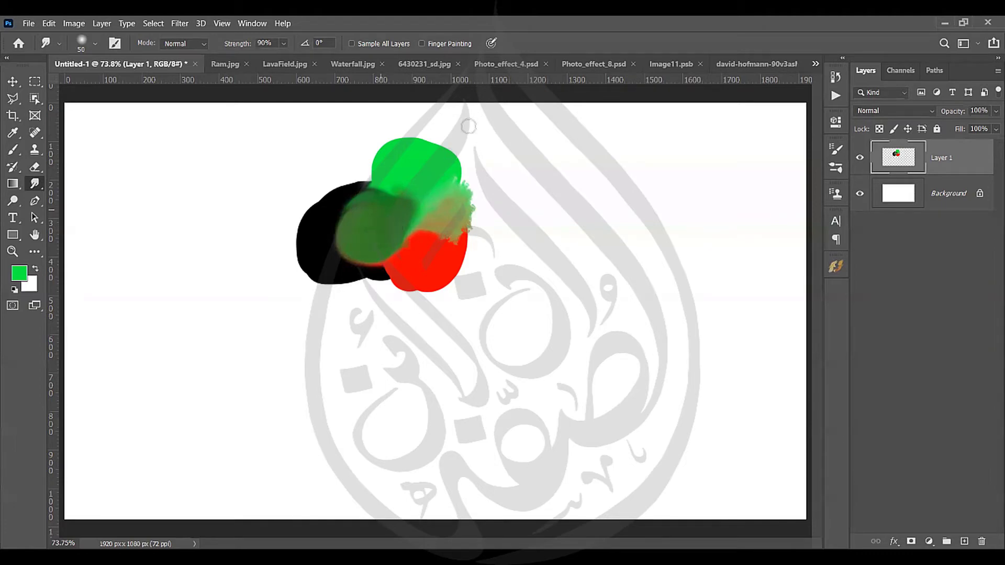
# - Switch to Ram.jpg and undo the smudging over the ram's head on the fifth background copy
pyautogui.click(815, 64)
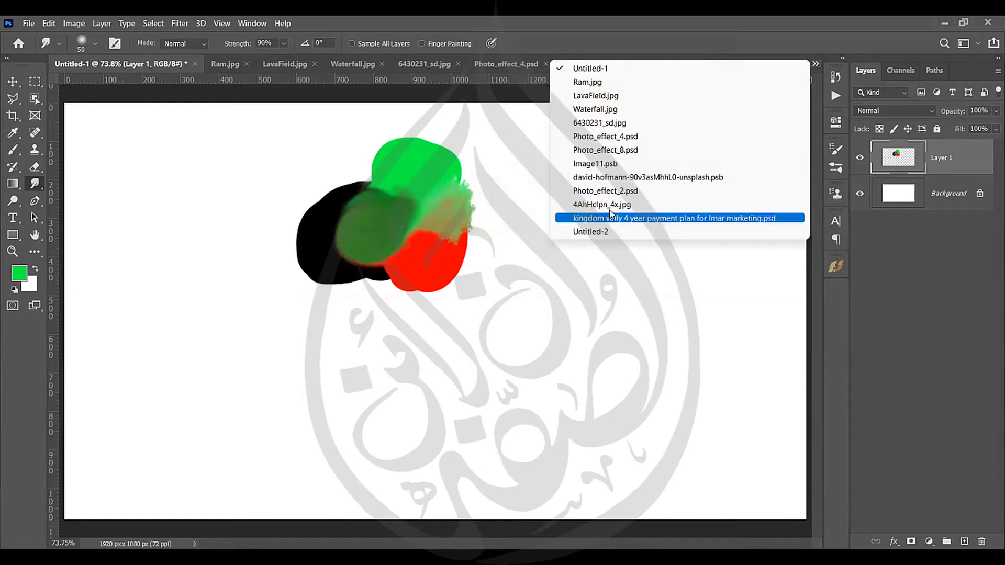
pyautogui.click(597, 85)
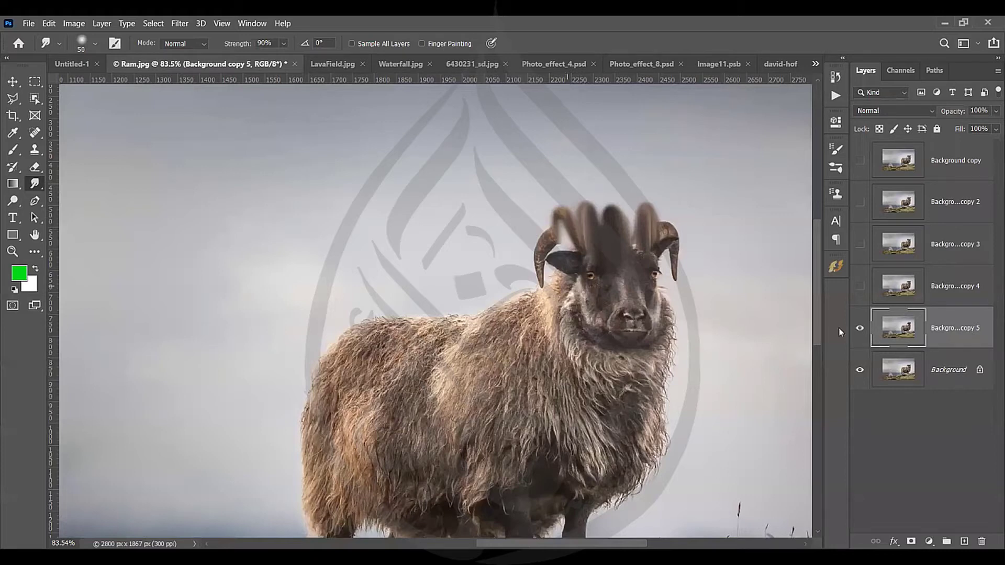
pyautogui.hotkey('ctrl', 'z')
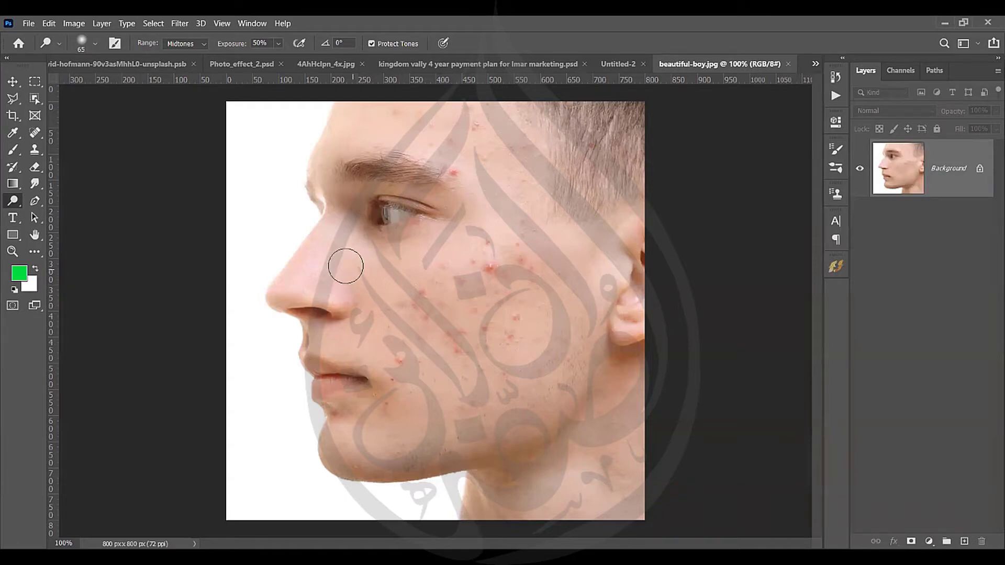
pyautogui.scroll(3, 343, 262)
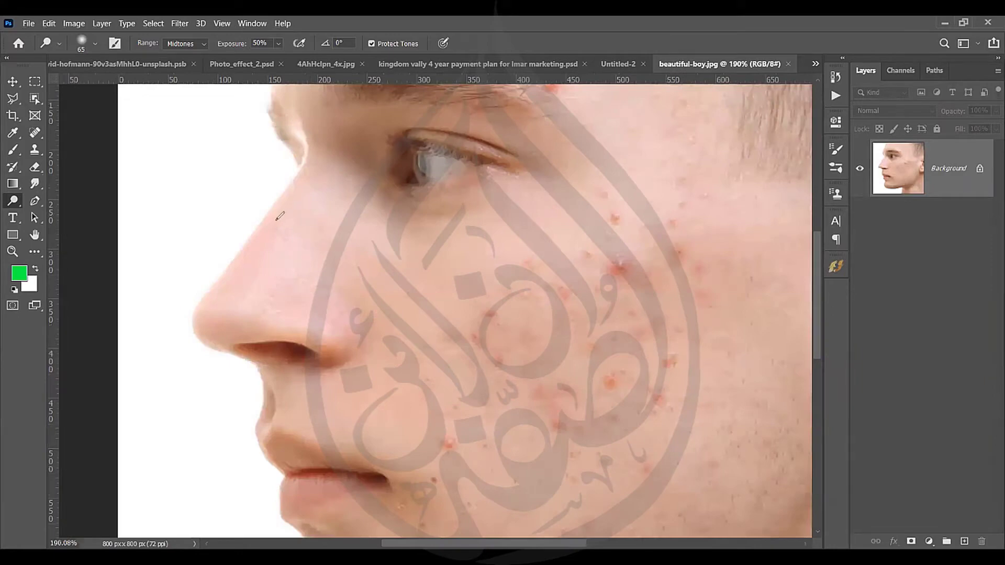
pyautogui.moveTo(282, 209); pyautogui.dragTo(248, 314)
pyautogui.moveTo(287, 208); pyautogui.dragTo(248, 314)
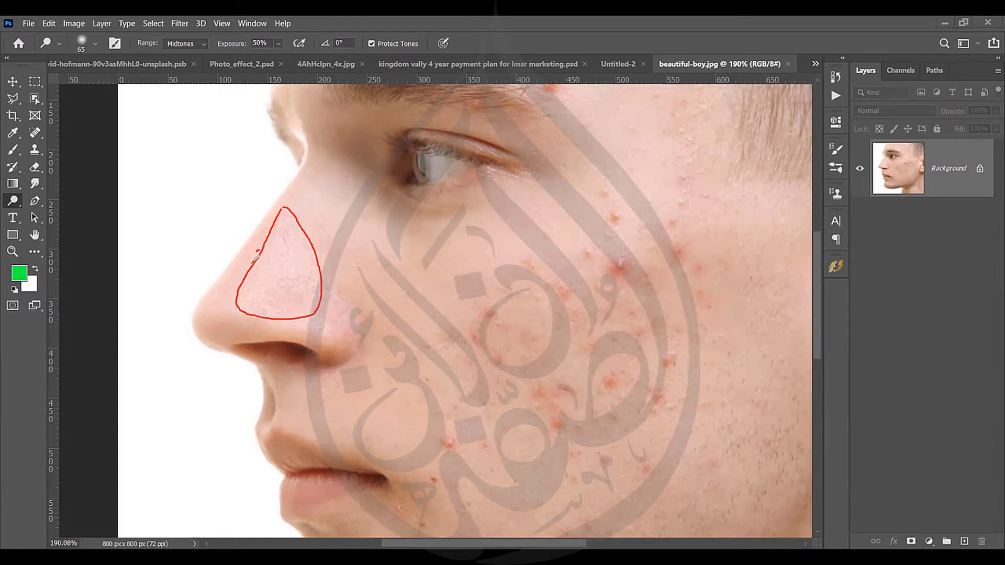
pyautogui.moveTo(228, 308)
pyautogui.mouseDown()
pyautogui.moveTo(185, 307)
pyautogui.moveTo(219, 263)
pyautogui.mouseUp()
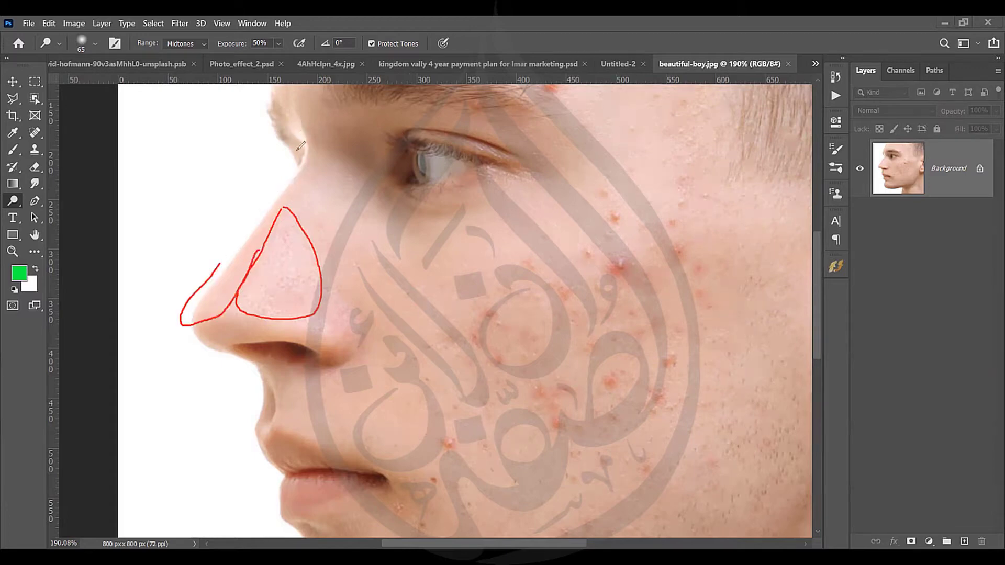
pyautogui.moveTo(303, 130); pyautogui.dragTo(301, 148)
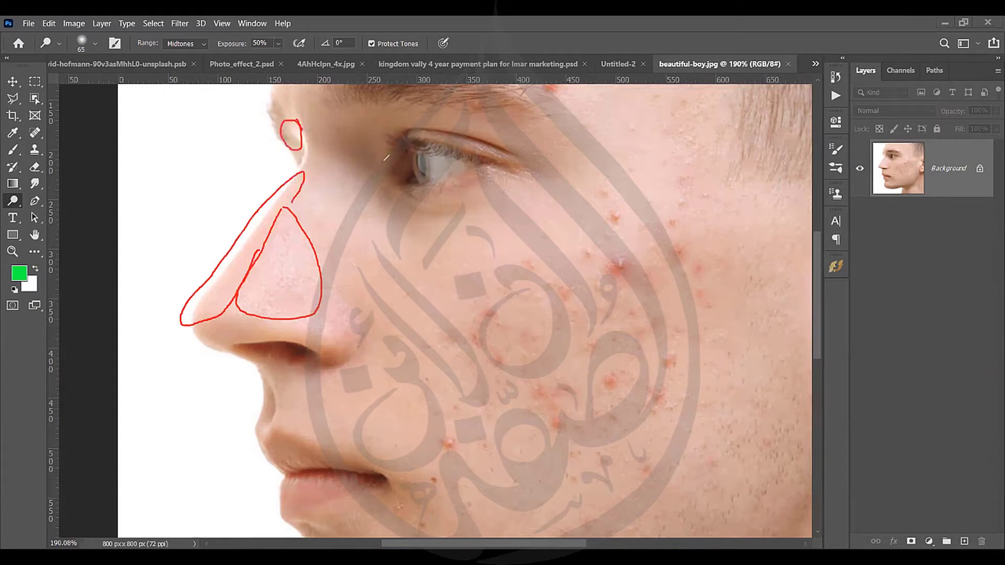
pyautogui.moveTo(366, 132); pyautogui.dragTo(400, 173)
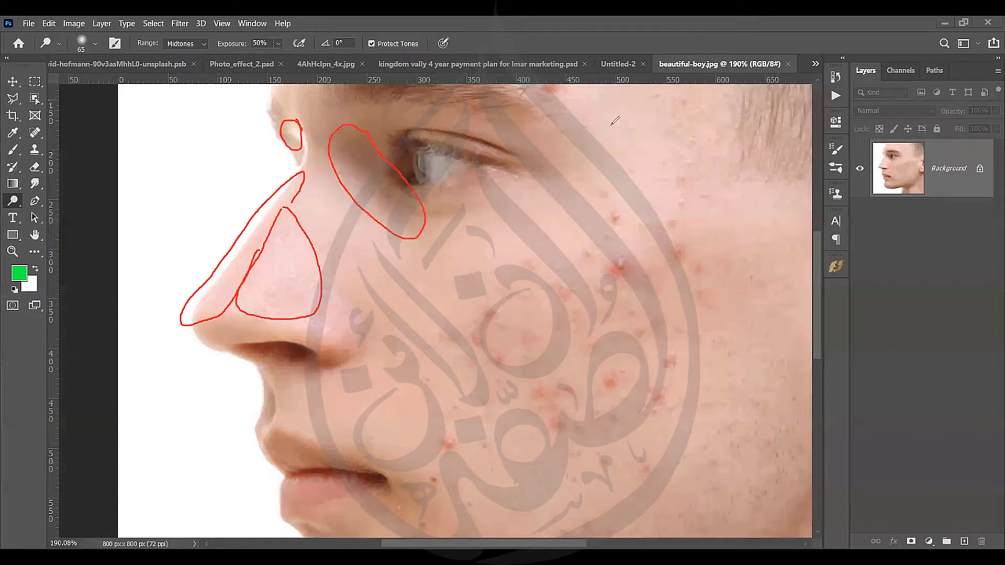
pyautogui.press('Escape')
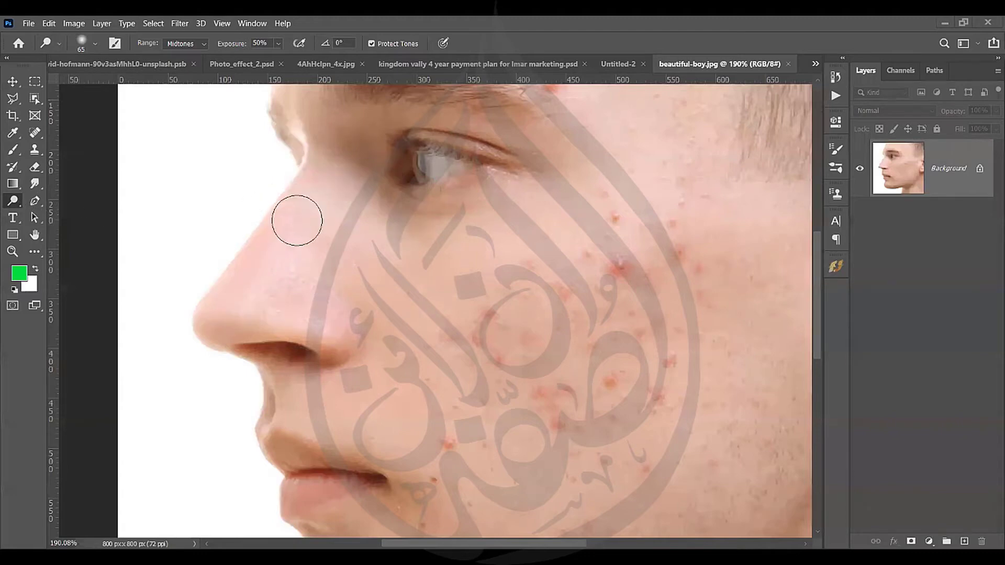
pyautogui.moveTo(297, 221); pyautogui.dragTo(281, 221)
pyautogui.moveTo(295, 287)
pyautogui.mouseDown()
pyautogui.moveTo(311, 266)
pyautogui.moveTo(329, 293)
pyautogui.moveTo(285, 276)
pyautogui.moveTo(285, 286)
pyautogui.moveTo(323, 295)
pyautogui.moveTo(285, 287)
pyautogui.mouseUp()
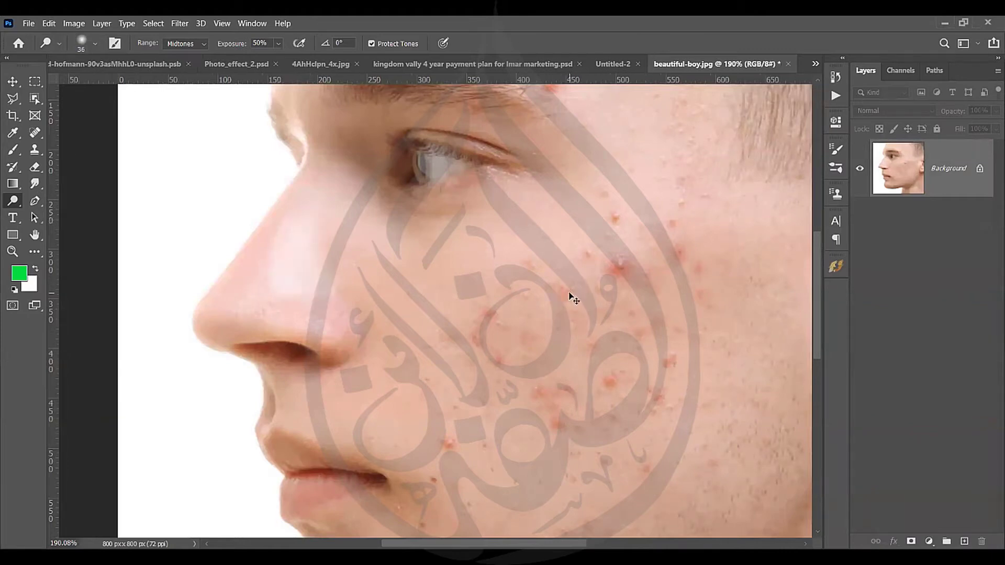
pyautogui.hotkey('ctrl', 'z')
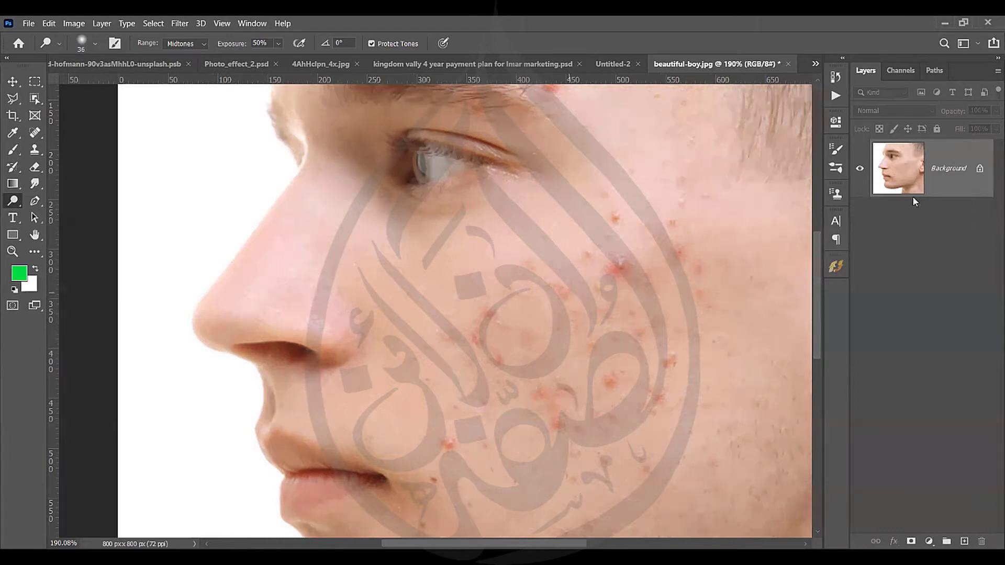
# - Duplicate the portrait's Background layer and dodge the nose and inner eye area with a 36 px brush, Midtones range, 50% exposure
pyautogui.hotkey('ctrl', 'j')
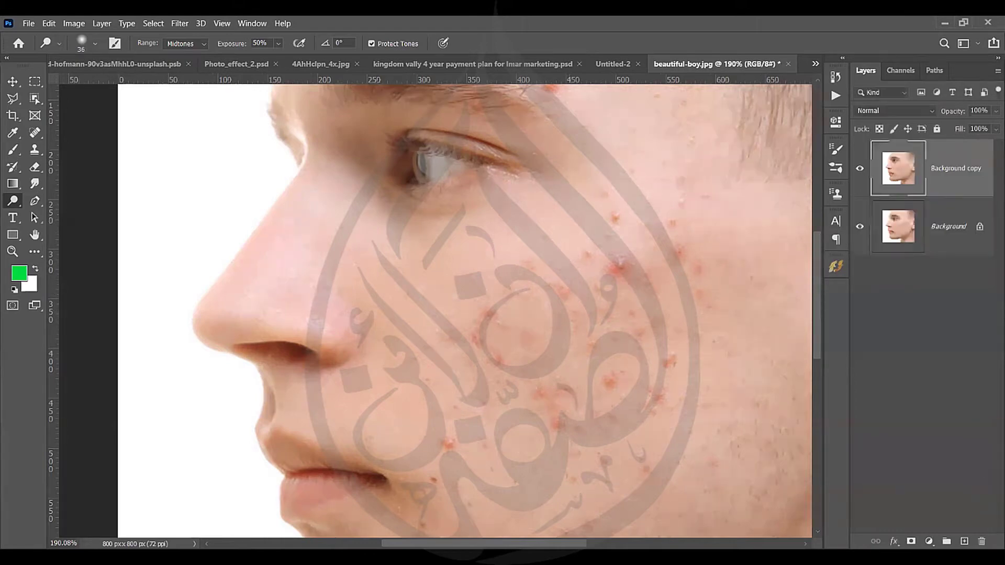
pyautogui.moveTo(286, 279)
pyautogui.mouseDown()
pyautogui.moveTo(307, 298)
pyautogui.moveTo(304, 263)
pyautogui.moveTo(315, 288)
pyautogui.moveTo(278, 286)
pyautogui.moveTo(274, 266)
pyautogui.moveTo(248, 314)
pyautogui.moveTo(285, 285)
pyautogui.mouseUp()
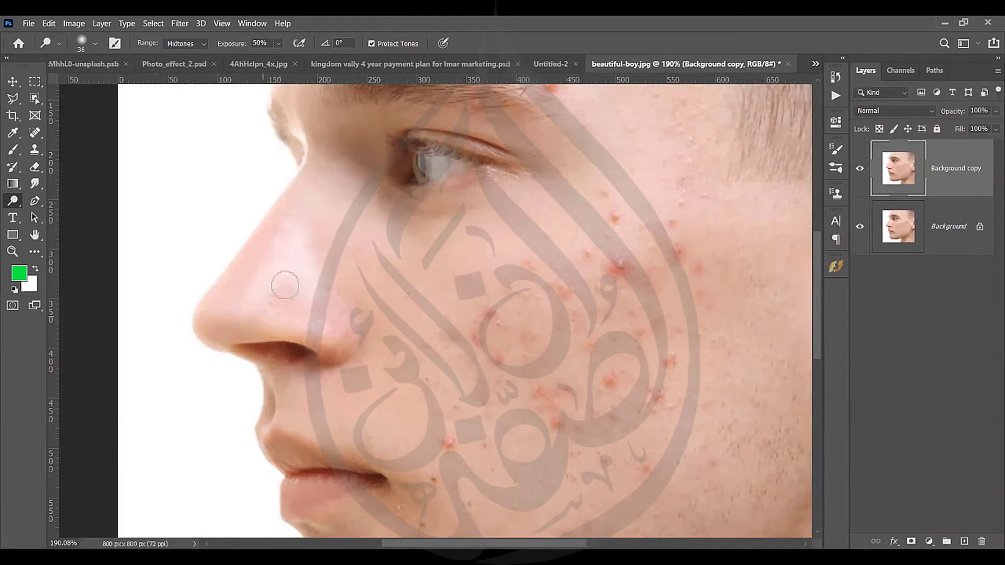
pyautogui.moveTo(341, 195)
pyautogui.mouseDown()
pyautogui.moveTo(396, 248)
pyautogui.moveTo(350, 232)
pyautogui.moveTo(340, 215)
pyautogui.moveTo(382, 253)
pyautogui.mouseUp()
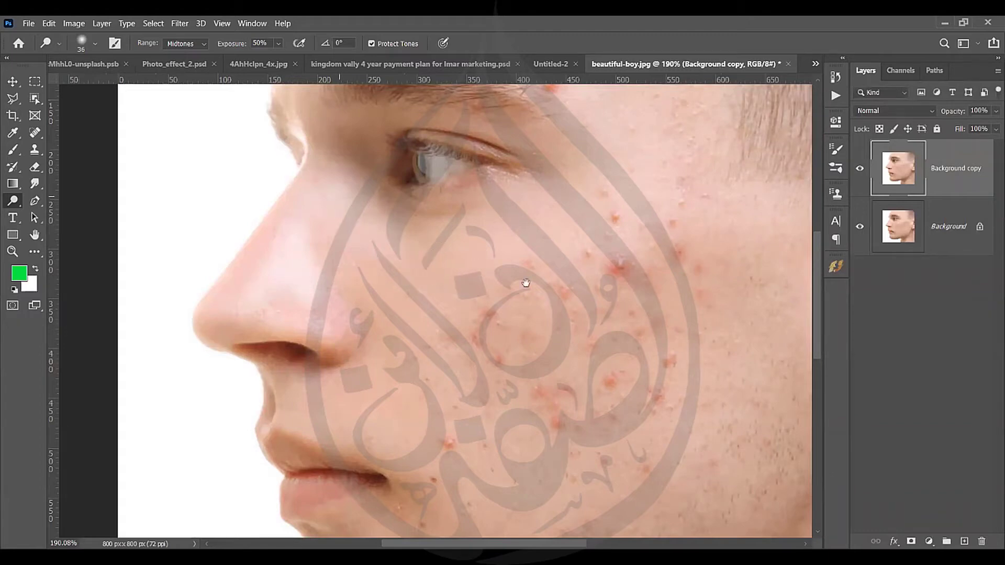
# - Lower the Dodge exposure to 14% and brighten the temple and the skin beneath the eye
pyautogui.moveTo(526, 284); pyautogui.dragTo(514, 303)
pyautogui.scroll(-4, 514, 303)
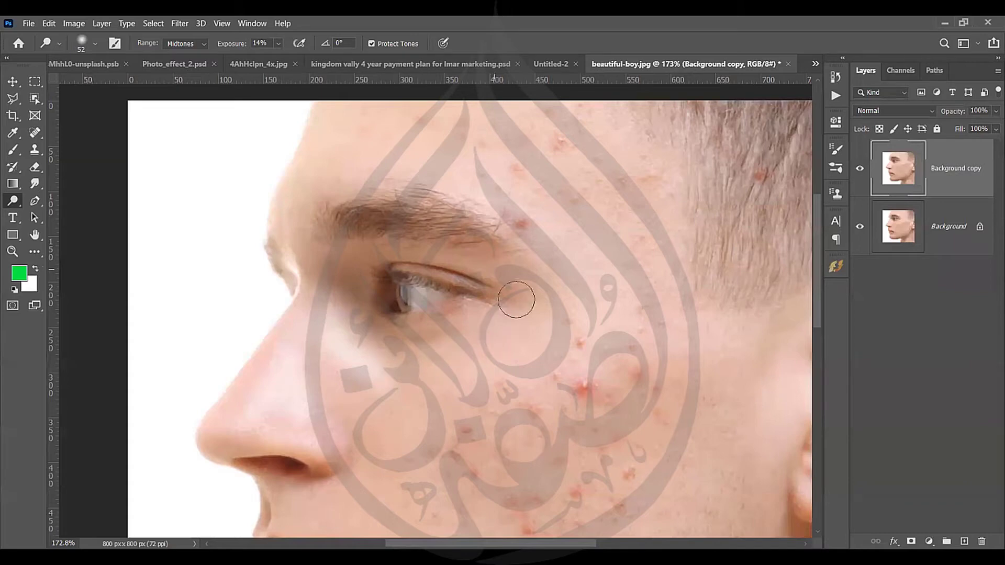
pyautogui.scroll(3, 476, 327)
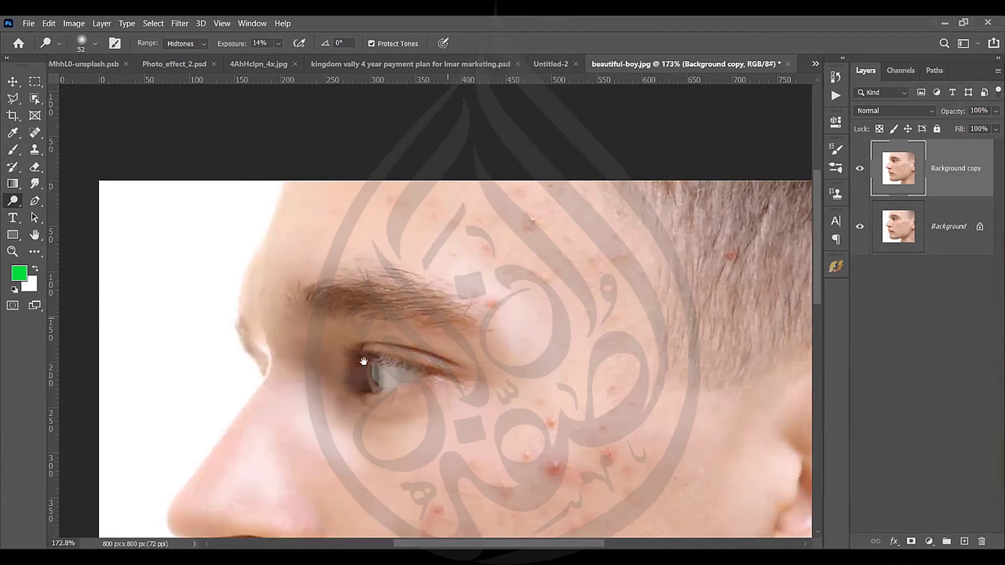
pyautogui.scroll(-3, 227, 228)
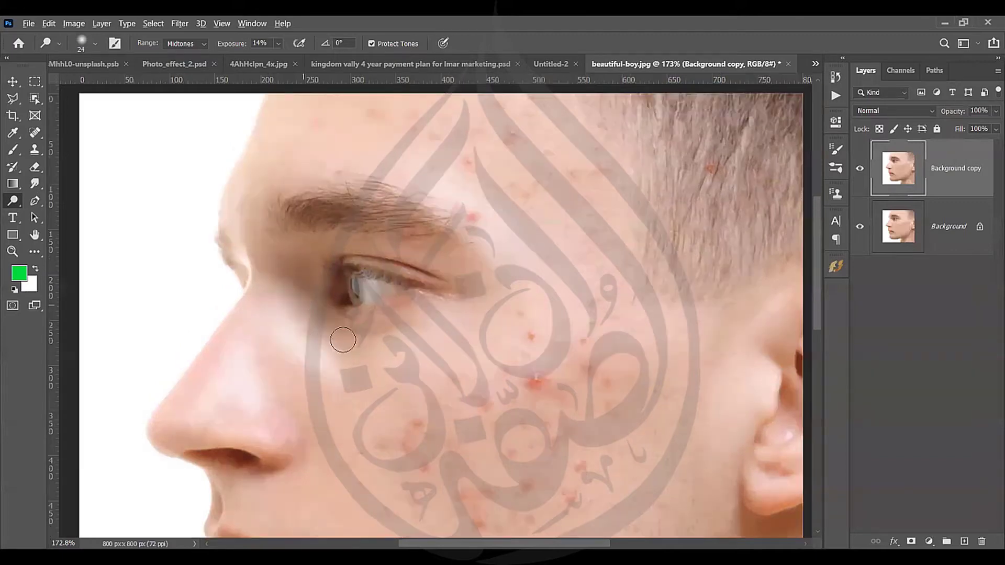
pyautogui.moveTo(343, 340)
pyautogui.mouseDown()
pyautogui.moveTo(293, 291)
pyautogui.moveTo(323, 343)
pyautogui.moveTo(370, 339)
pyautogui.mouseUp()
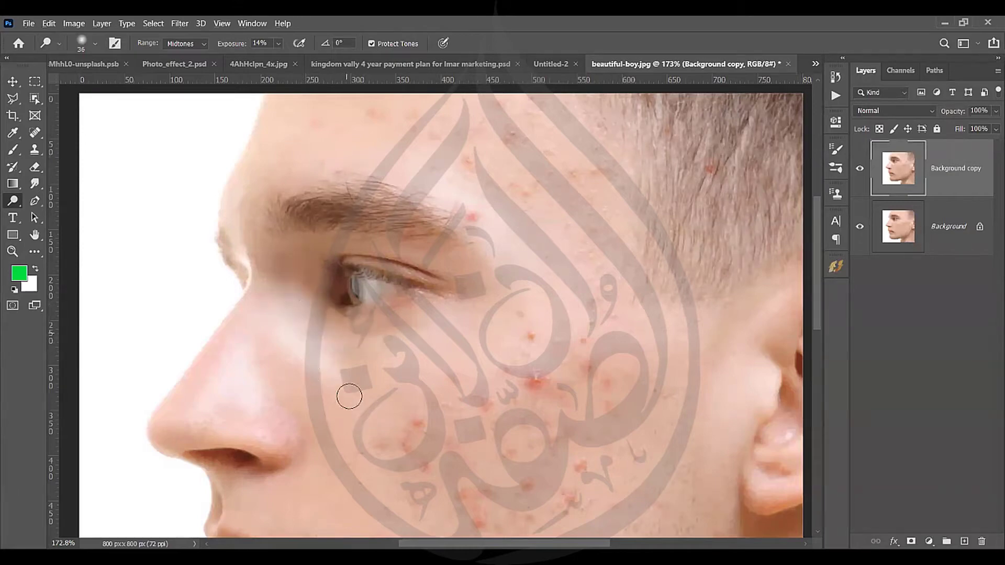
# - Hide the dodged background copy and duplicate the original Background layer again
pyautogui.scroll(-3, 345, 257)
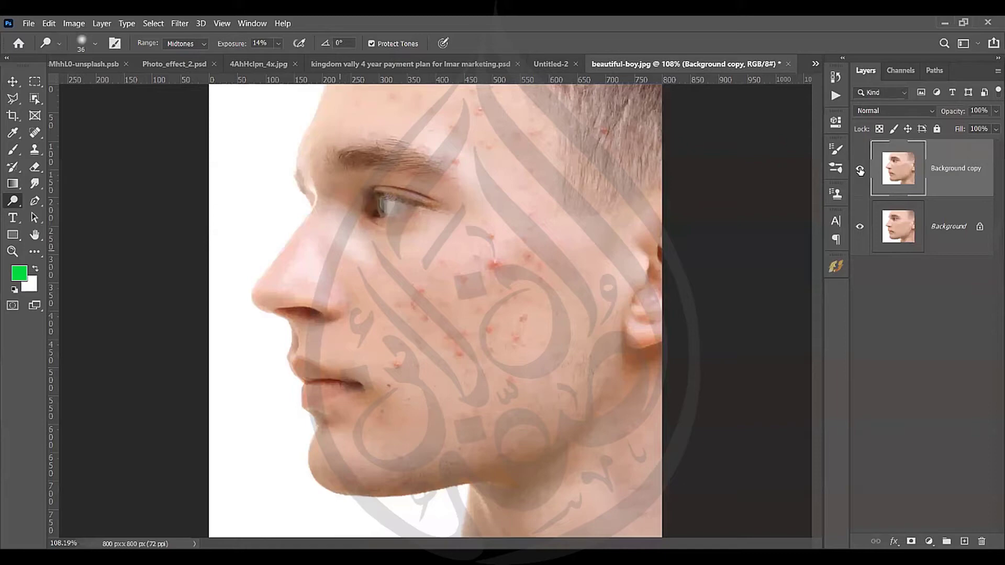
pyautogui.click(943, 244)
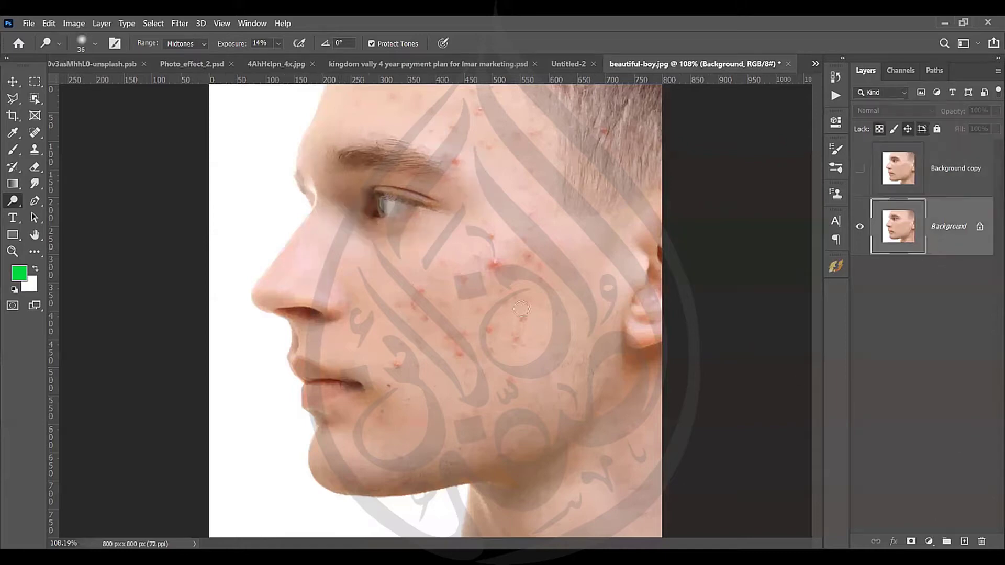
pyautogui.hotkey('ctrl', 'j')
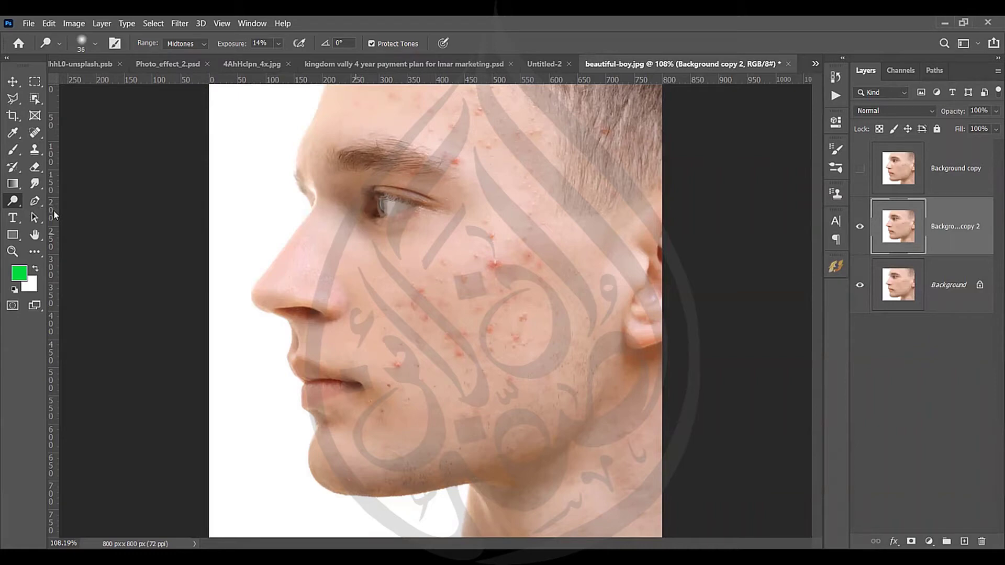
# - Try to burn the shadow between the nose bridge and inner eye with a 26 px brush, Midtones range, 50% exposure
pyautogui.hotkey('shift', 'o')
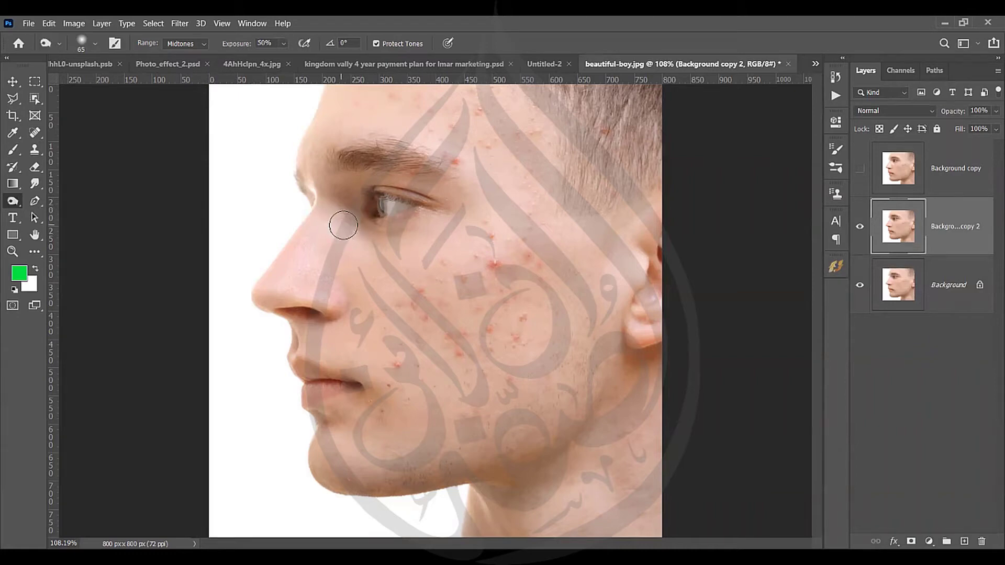
pyautogui.scroll(3, 344, 225)
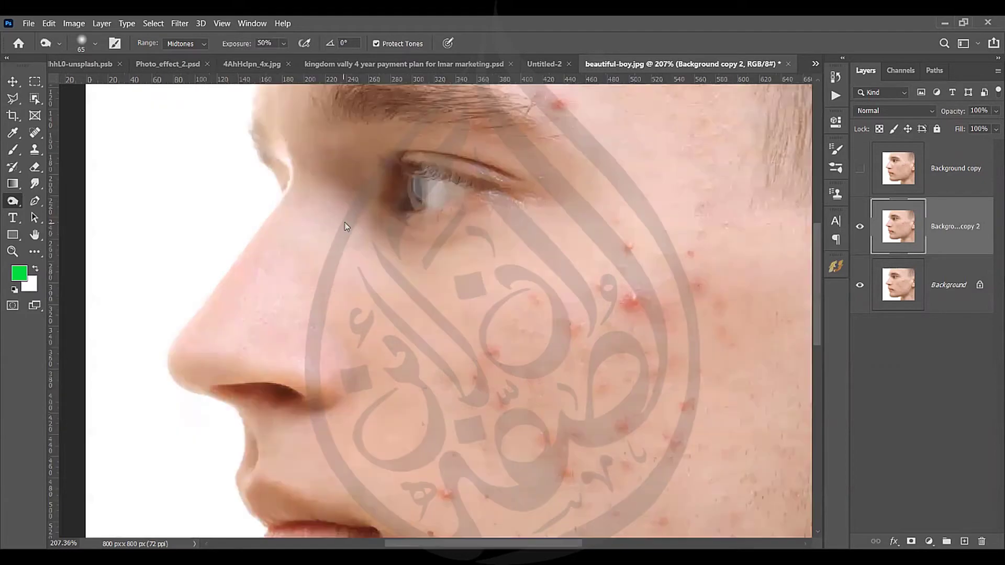
pyautogui.moveTo(344, 222); pyautogui.dragTo(321, 223)
pyautogui.moveTo(356, 216)
pyautogui.mouseDown()
pyautogui.moveTo(344, 189)
pyautogui.moveTo(388, 239)
pyautogui.moveTo(357, 234)
pyautogui.mouseUp()
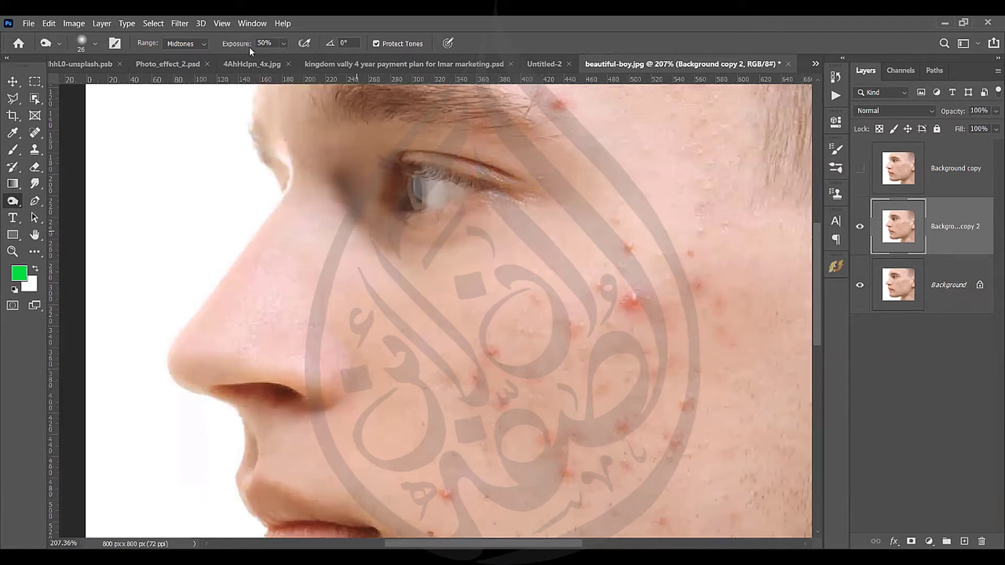
pyautogui.hotkey('ctrl', 'z')
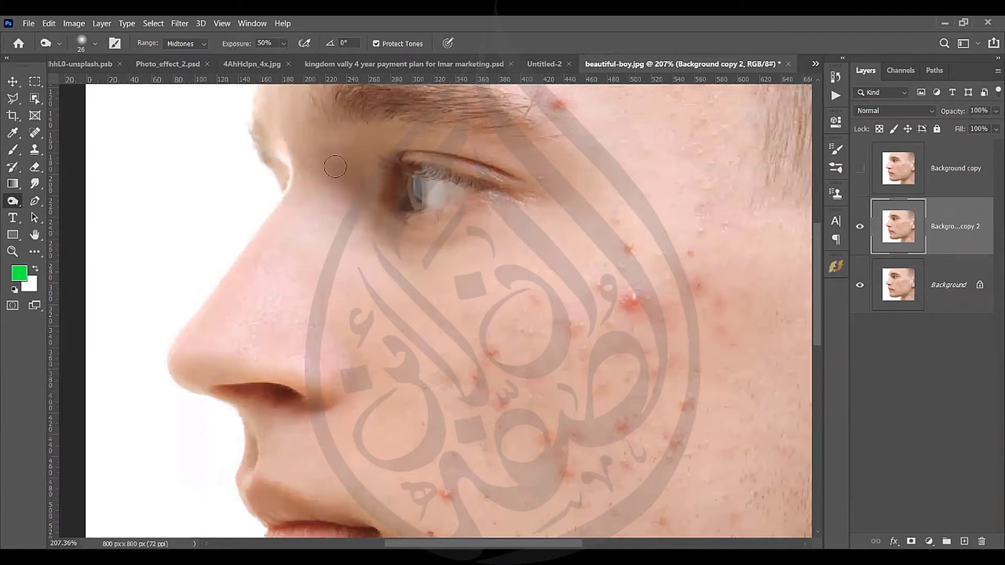
# - Lower the Burn exposure to 7% and darken the inner eye corner with a 40 px brush and the under-eye area with 23 px
pyautogui.press(']')
pyautogui.press(']')
pyautogui.press(']')
pyautogui.click(338, 174)
pyautogui.press('0')
pyautogui.press('7')
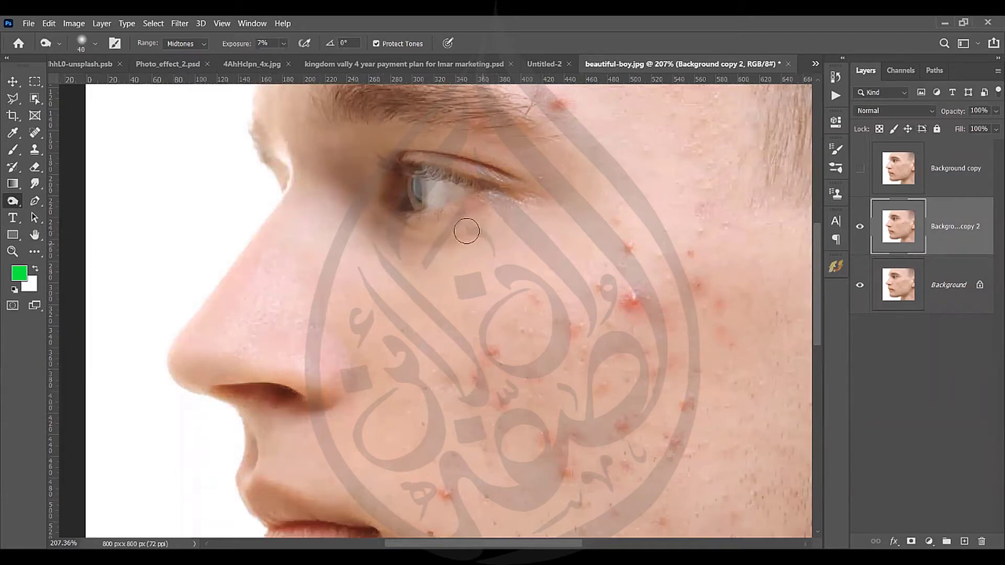
pyautogui.scroll(2, 396, 256)
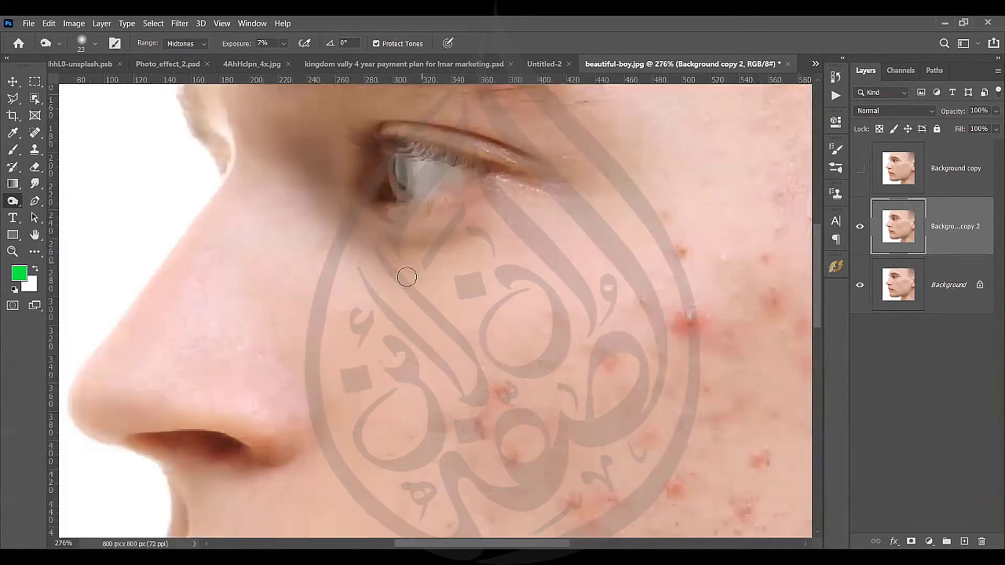
pyautogui.scroll(-3, 413, 307)
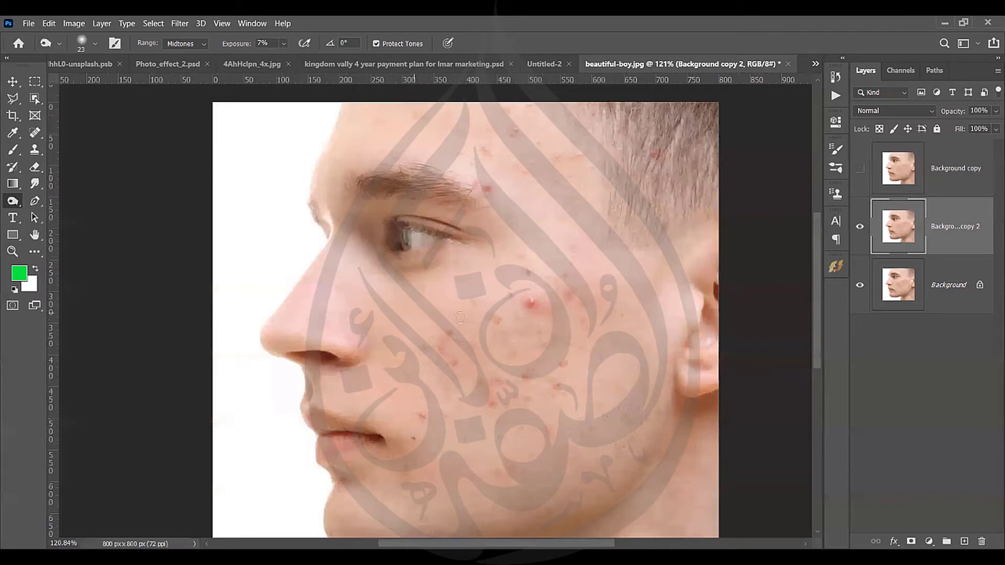
# - Reduce the Burn brush to 16 px and darken the shadows around the ear
pyautogui.moveTo(508, 321); pyautogui.dragTo(353, 333)
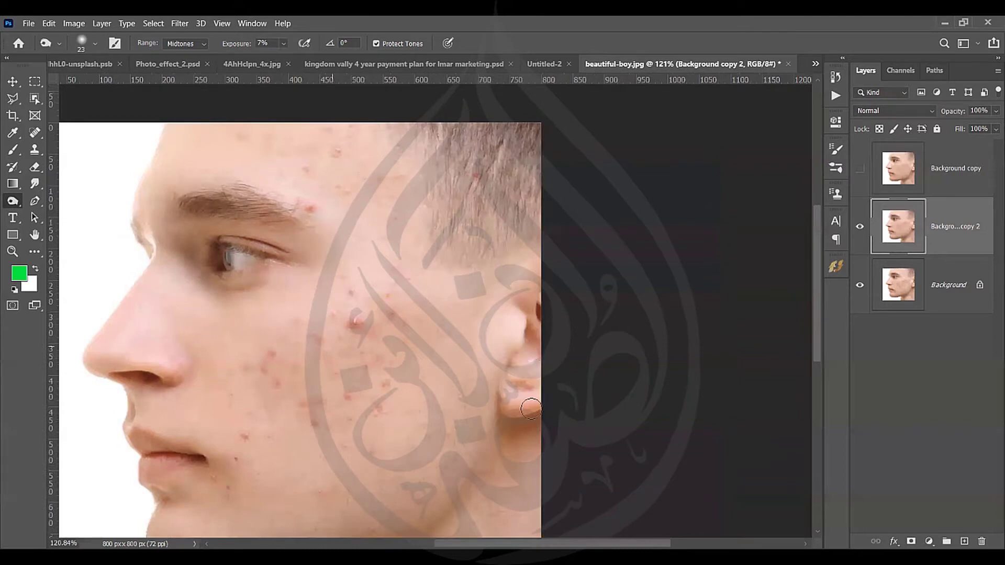
pyautogui.press('[')
pyautogui.scroll(4, 529, 343)
pyautogui.press('[')
pyautogui.press('[')
pyautogui.press('[')
pyautogui.press('[')
pyautogui.press('[')
pyautogui.press('[')
pyautogui.press('[')
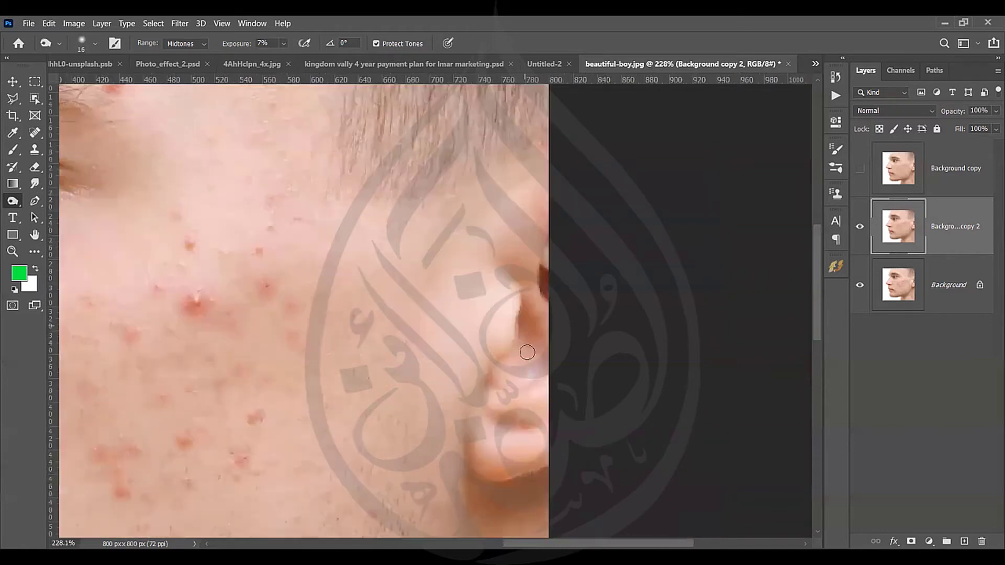
pyautogui.moveTo(184, 283); pyautogui.dragTo(341, 231)
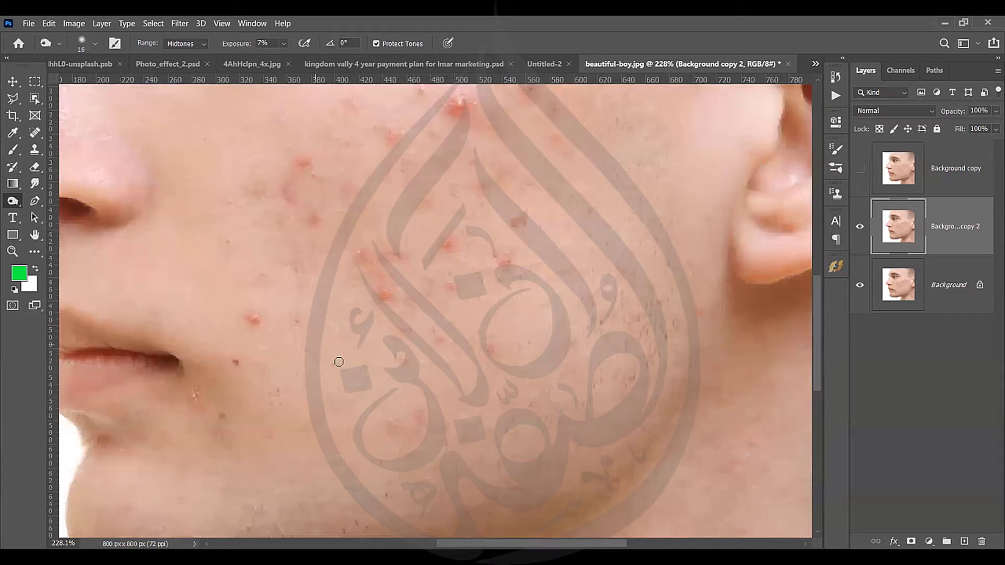
pyautogui.scroll(-3, 338, 362)
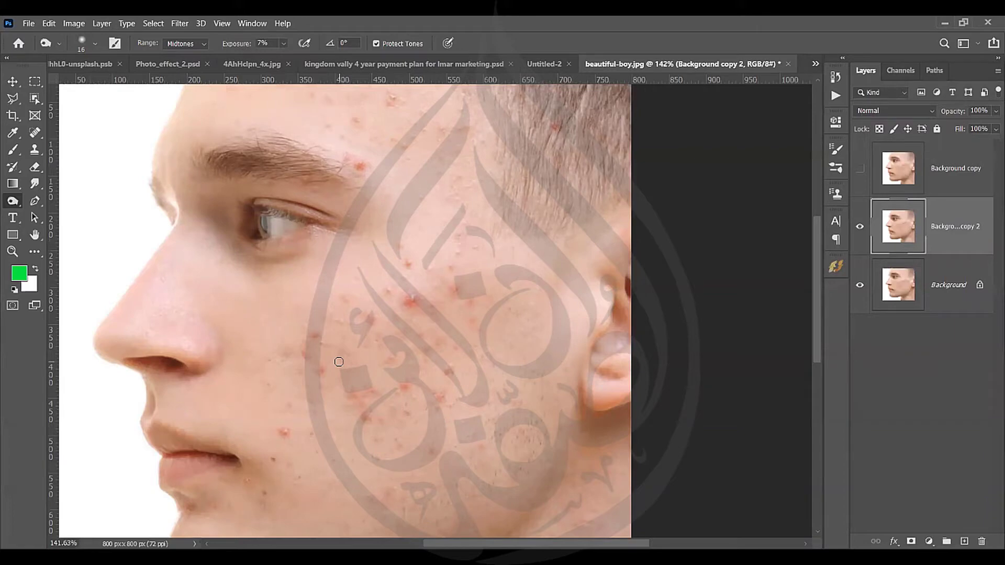
# - Reset the default colours, hide the second background copy, select the original Background layer and fit the portrait on screen
pyautogui.press('d')
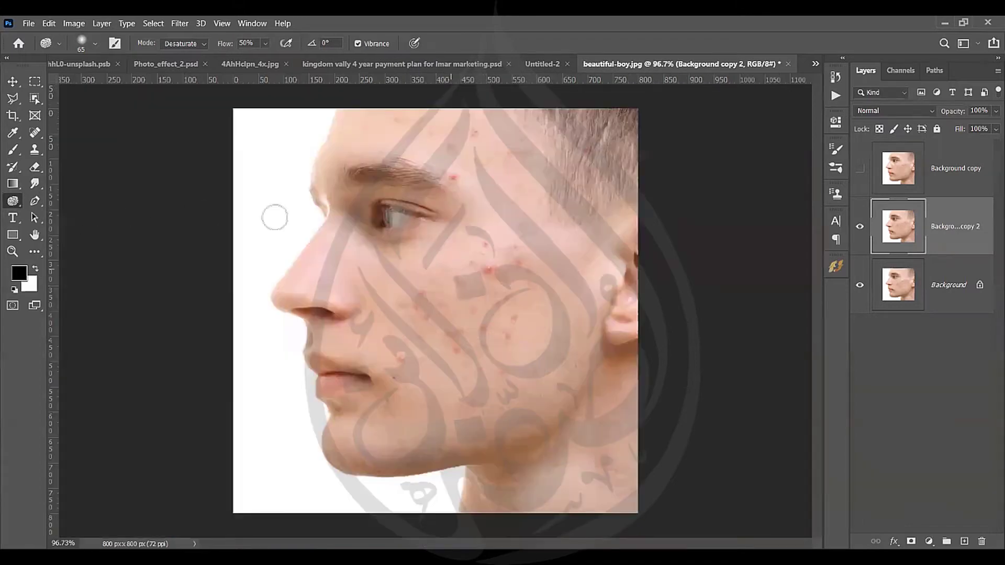
pyautogui.click(859, 226)
pyautogui.click(989, 296)
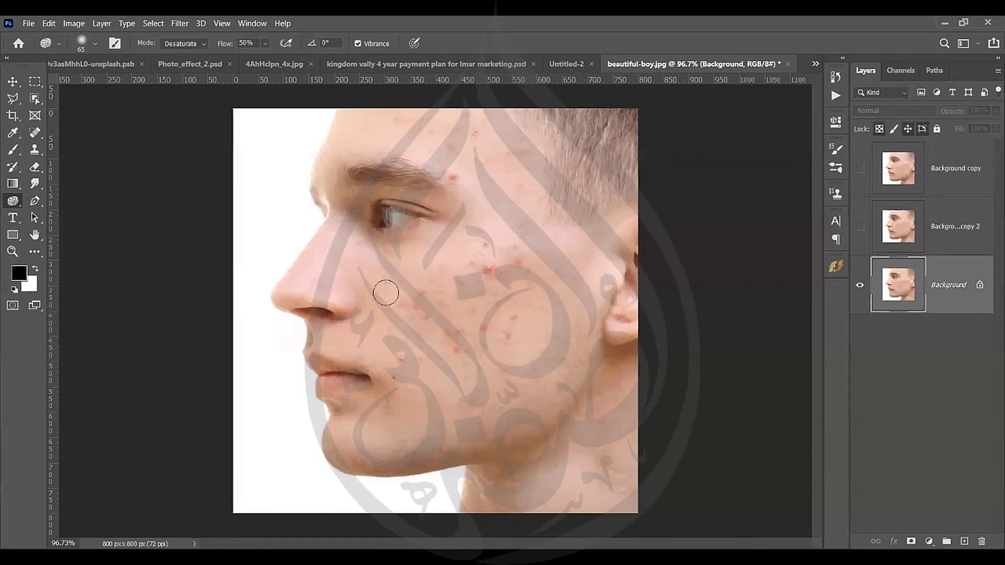
pyautogui.press('z')
pyautogui.rightClick(404, 267)
pyautogui.click(419, 277)
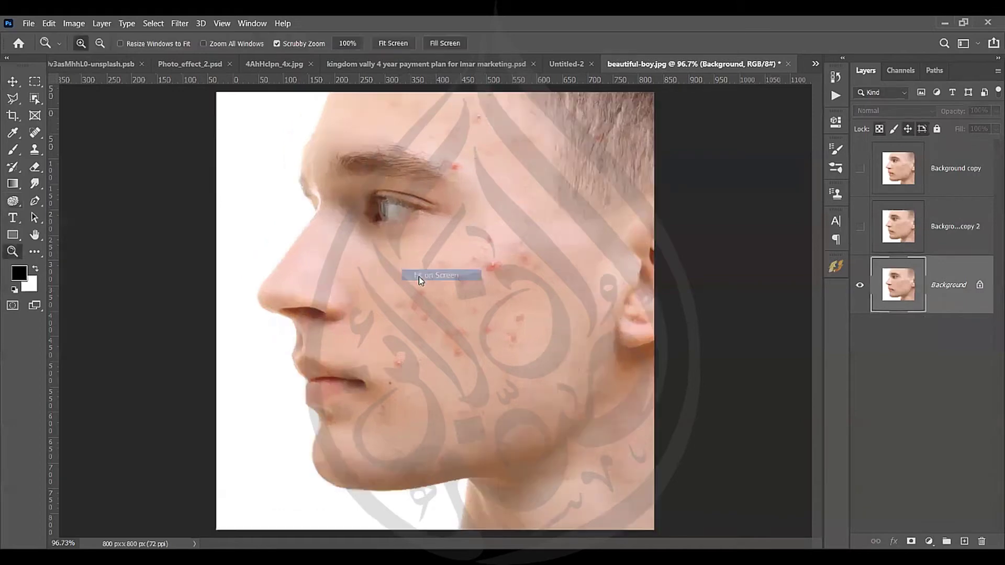
# - Desaturate the portrait's face and hair on the Background layer with a 161 px Sponge brush in Desaturate mode at 50% flow
pyautogui.click(13, 201)
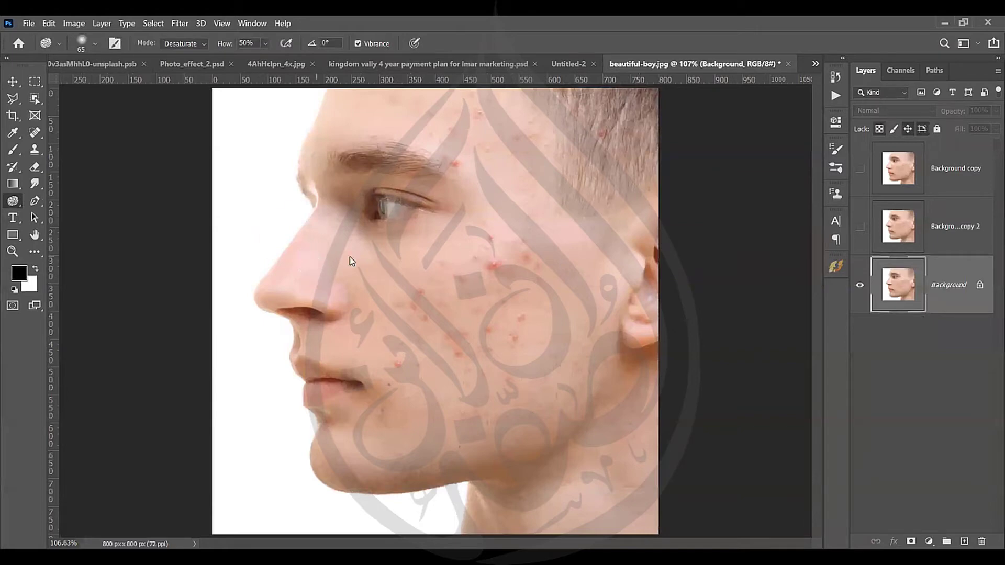
pyautogui.moveTo(316, 256); pyautogui.dragTo(350, 257)
pyautogui.moveTo(624, 382)
pyautogui.mouseDown()
pyautogui.moveTo(573, 298)
pyautogui.moveTo(459, 435)
pyautogui.moveTo(472, 487)
pyautogui.moveTo(489, 485)
pyautogui.moveTo(544, 344)
pyautogui.moveTo(501, 455)
pyautogui.moveTo(332, 325)
pyautogui.moveTo(286, 331)
pyautogui.moveTo(288, 247)
pyautogui.moveTo(314, 406)
pyautogui.moveTo(394, 371)
pyautogui.moveTo(304, 179)
pyautogui.moveTo(327, 111)
pyautogui.moveTo(352, 224)
pyautogui.moveTo(422, 193)
pyautogui.moveTo(637, 138)
pyautogui.moveTo(596, 158)
pyautogui.moveTo(557, 369)
pyautogui.moveTo(596, 367)
pyautogui.moveTo(655, 271)
pyautogui.moveTo(744, 188)
pyautogui.moveTo(662, 303)
pyautogui.moveTo(587, 204)
pyautogui.moveTo(407, 215)
pyautogui.moveTo(396, 314)
pyautogui.moveTo(429, 397)
pyautogui.moveTo(300, 330)
pyautogui.moveTo(303, 292)
pyautogui.moveTo(281, 272)
pyautogui.moveTo(365, 153)
pyautogui.moveTo(394, 146)
pyautogui.moveTo(421, 251)
pyautogui.moveTo(491, 234)
pyautogui.moveTo(492, 188)
pyautogui.moveTo(540, 69)
pyautogui.moveTo(598, 101)
pyautogui.moveTo(655, 315)
pyautogui.moveTo(609, 366)
pyautogui.moveTo(488, 432)
pyautogui.moveTo(420, 351)
pyautogui.moveTo(296, 394)
pyautogui.moveTo(321, 470)
pyautogui.moveTo(338, 449)
pyautogui.moveTo(395, 444)
pyautogui.moveTo(401, 361)
pyautogui.moveTo(353, 132)
pyautogui.moveTo(300, 158)
pyautogui.moveTo(317, 251)
pyautogui.moveTo(383, 107)
pyautogui.moveTo(430, 126)
pyautogui.moveTo(446, 256)
pyautogui.moveTo(484, 329)
pyautogui.moveTo(532, 125)
pyautogui.moveTo(542, 119)
pyautogui.moveTo(572, 264)
pyautogui.moveTo(611, 213)
pyautogui.moveTo(569, 175)
pyautogui.moveTo(422, 100)
pyautogui.moveTo(311, 120)
pyautogui.moveTo(492, 194)
pyautogui.moveTo(641, 159)
pyautogui.moveTo(614, 237)
pyautogui.moveTo(655, 442)
pyautogui.moveTo(453, 482)
pyautogui.moveTo(550, 477)
pyautogui.moveTo(535, 465)
pyautogui.moveTo(595, 447)
pyautogui.moveTo(644, 481)
pyautogui.moveTo(583, 389)
pyautogui.moveTo(422, 298)
pyautogui.moveTo(424, 316)
pyautogui.moveTo(387, 157)
pyautogui.moveTo(589, 150)
pyautogui.moveTo(595, 137)
pyautogui.moveTo(629, 147)
pyautogui.moveTo(624, 116)
pyautogui.moveTo(621, 230)
pyautogui.moveTo(474, 231)
pyautogui.moveTo(465, 220)
pyautogui.moveTo(571, 305)
pyautogui.moveTo(375, 257)
pyautogui.moveTo(375, 247)
pyautogui.moveTo(312, 243)
pyautogui.mouseUp()
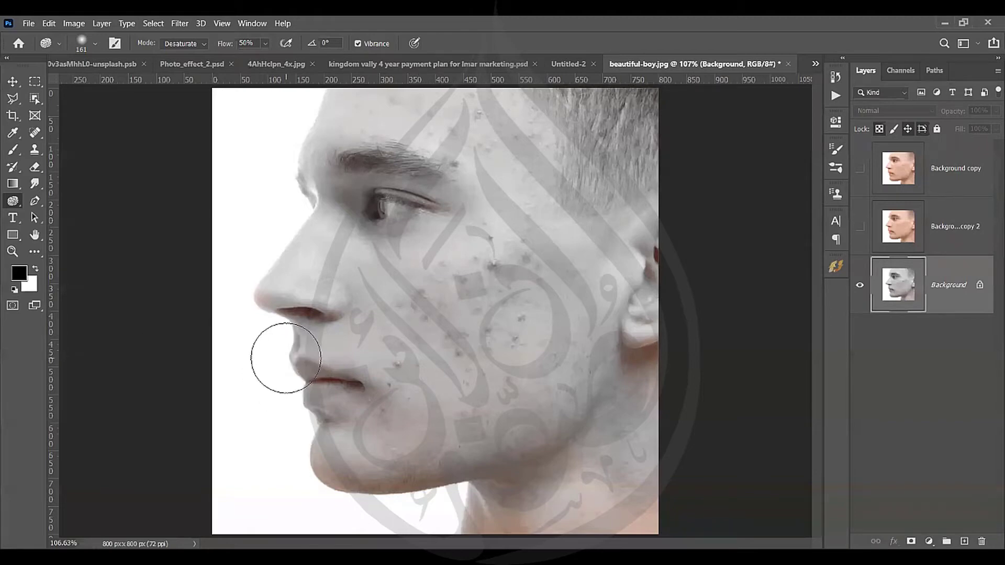
# - Switch to the Untitled-2 document and paint the left half of its white canvas red with a large soft brush
pyautogui.click(14, 187)
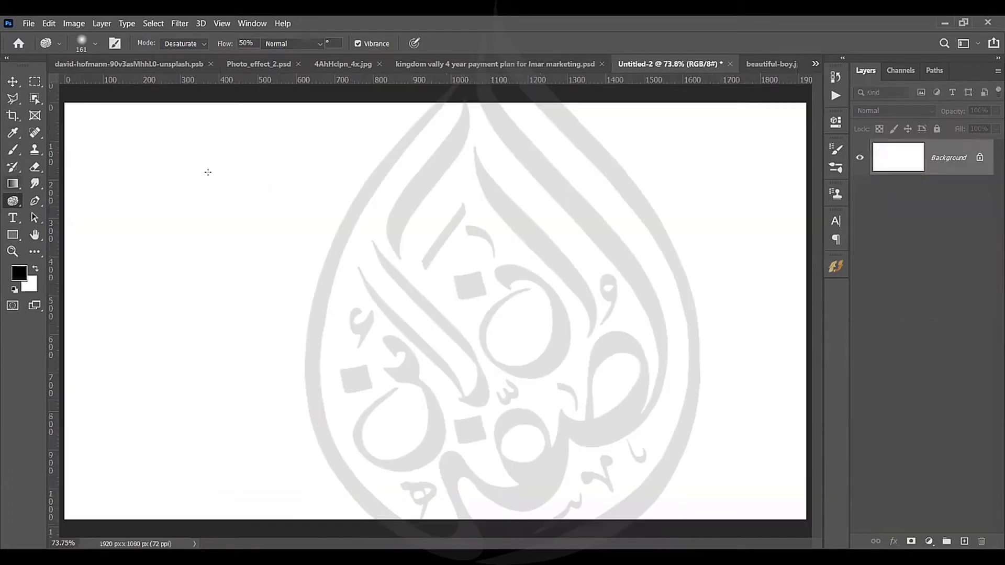
pyautogui.press('g')
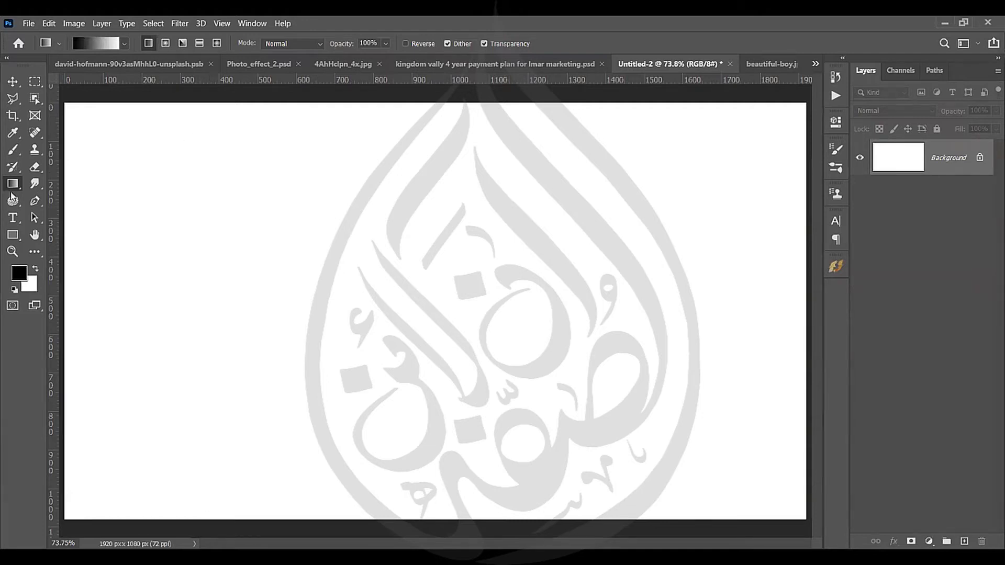
pyautogui.click(13, 149)
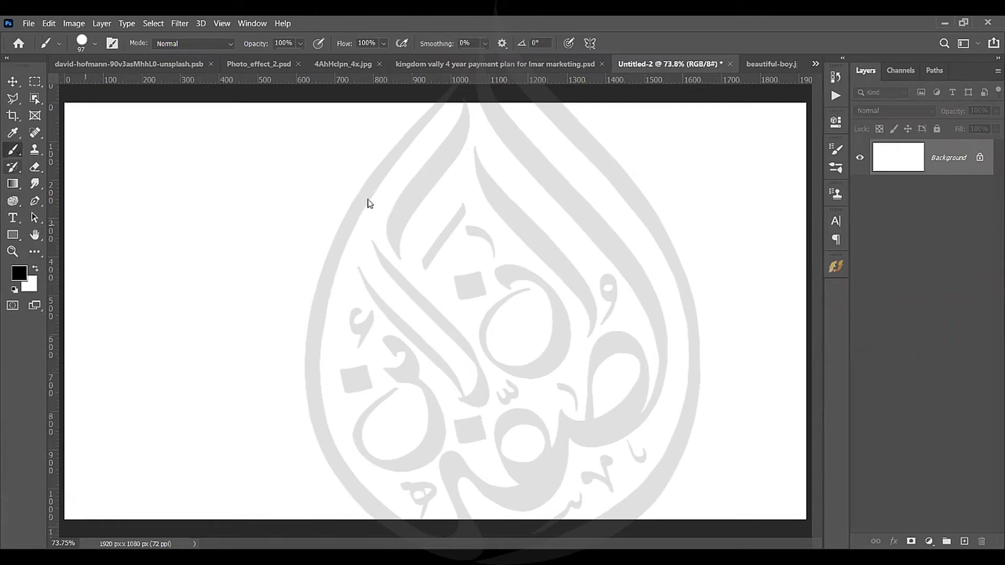
pyautogui.moveTo(368, 200); pyautogui.dragTo(398, 109)
pyautogui.moveTo(406, 281); pyautogui.dragTo(453, 278)
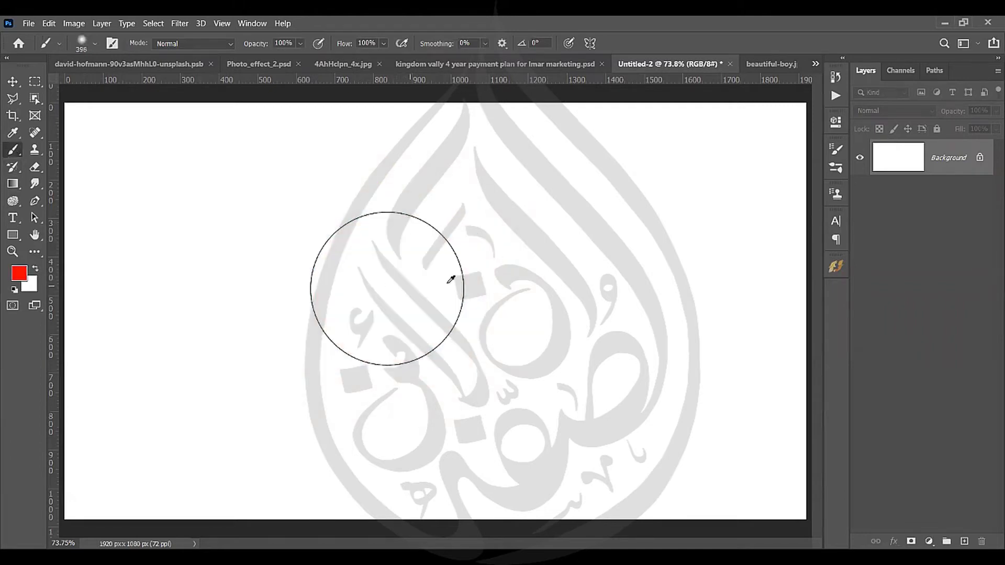
pyautogui.scroll(-2, 436, 274)
pyautogui.scroll(-1, 436, 273)
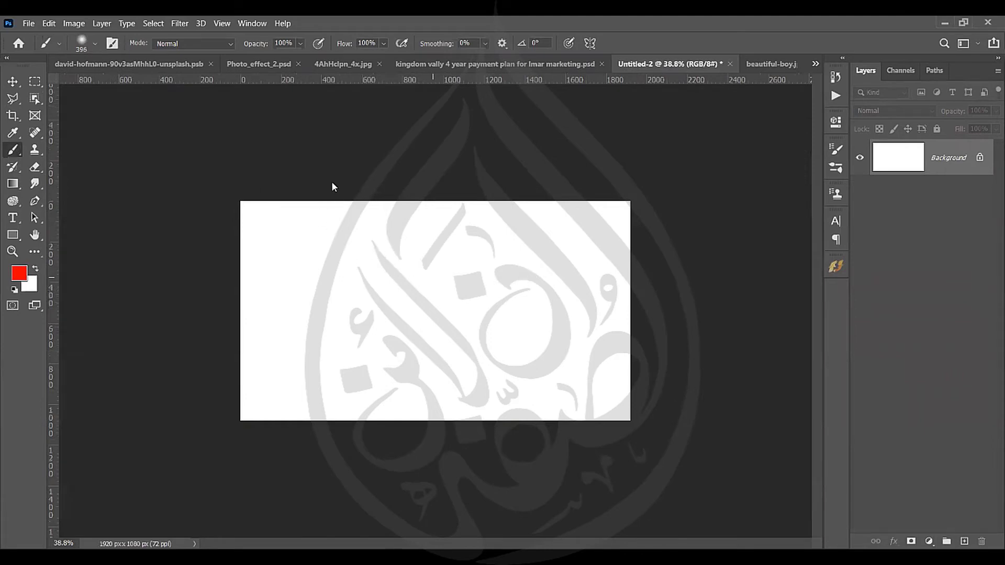
pyautogui.moveTo(352, 167); pyautogui.dragTo(254, 474)
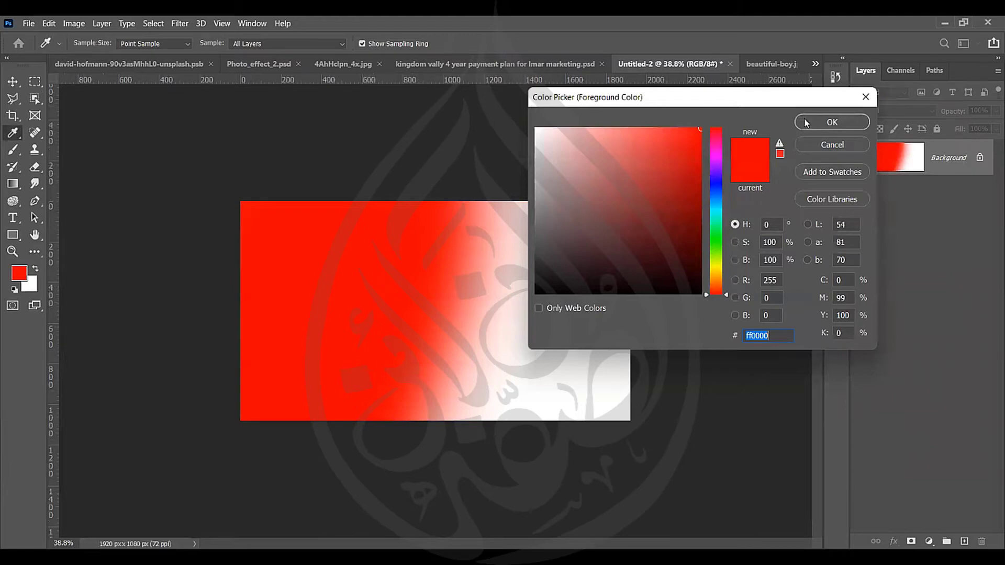
# - Set the foreground colour to green and paint the right half of the canvas with a 1328 px soft brush
pyautogui.click(807, 122)
pyautogui.moveTo(627, 203); pyautogui.dragTo(515, 477)
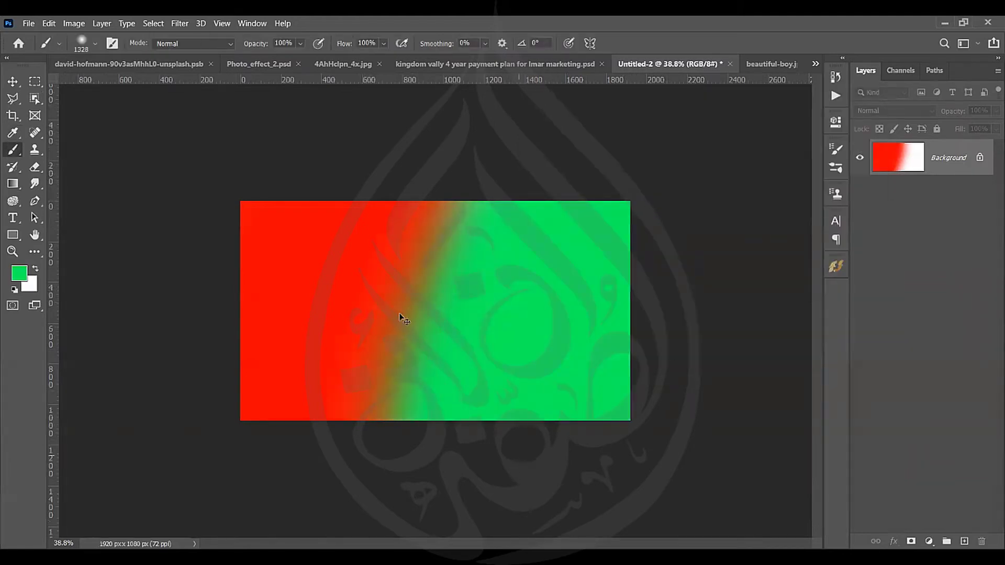
pyautogui.press('v')
pyautogui.scroll(2, 387, 344)
pyautogui.scroll(1, 377, 345)
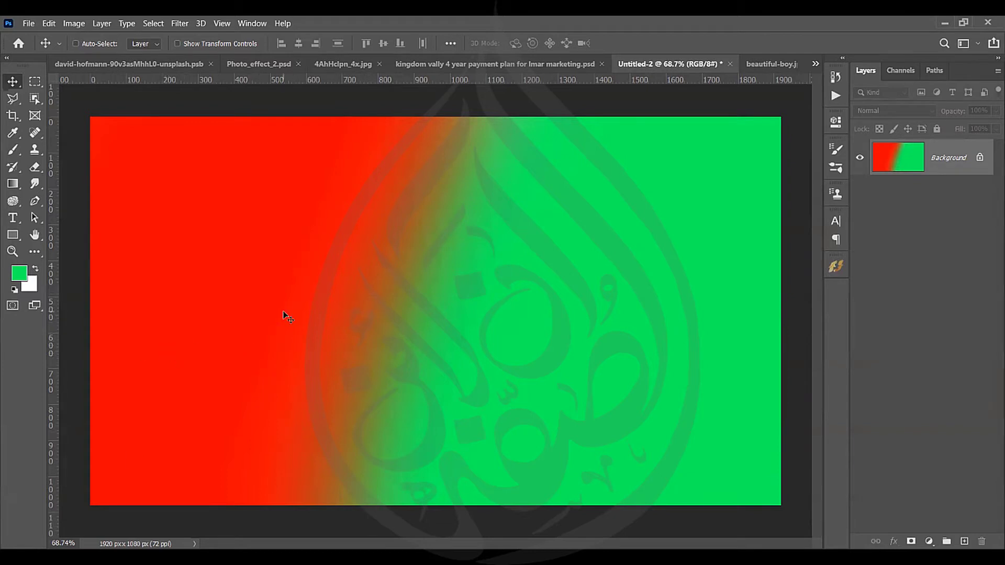
# - Activate the Gradient tool, reset the colours to black and white, and enlarge the gradient preset picker
pyautogui.click(13, 184)
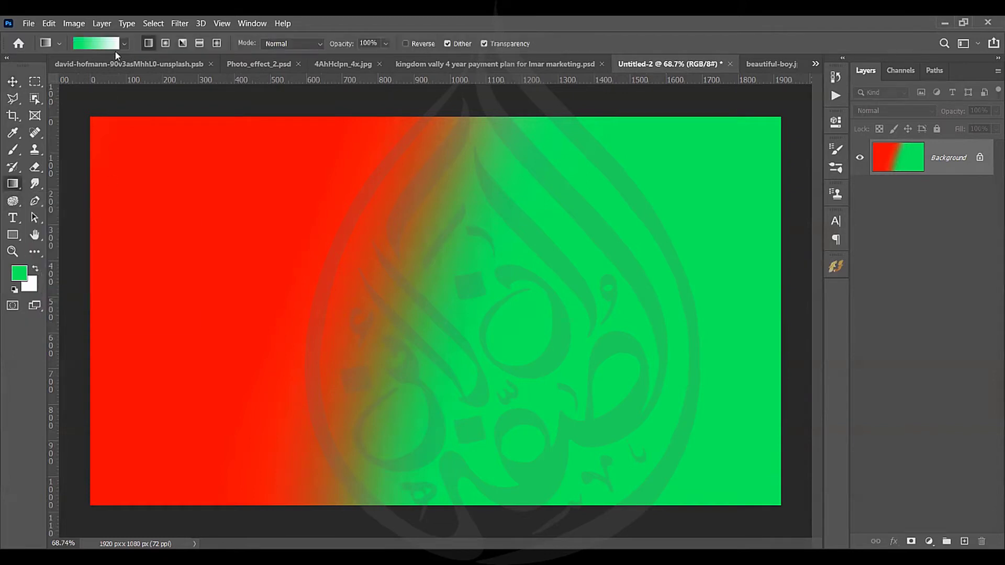
pyautogui.press('d')
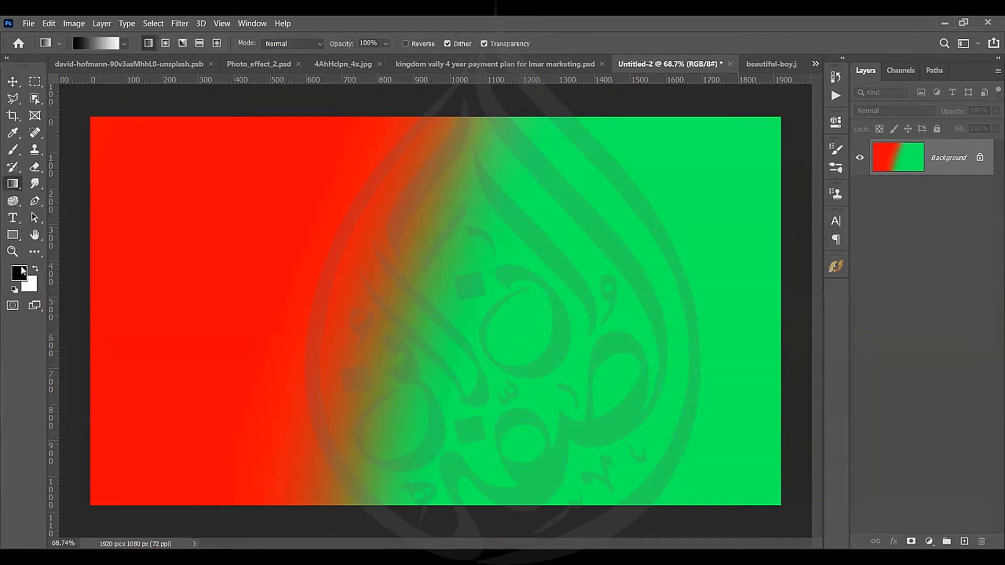
pyautogui.click(125, 46)
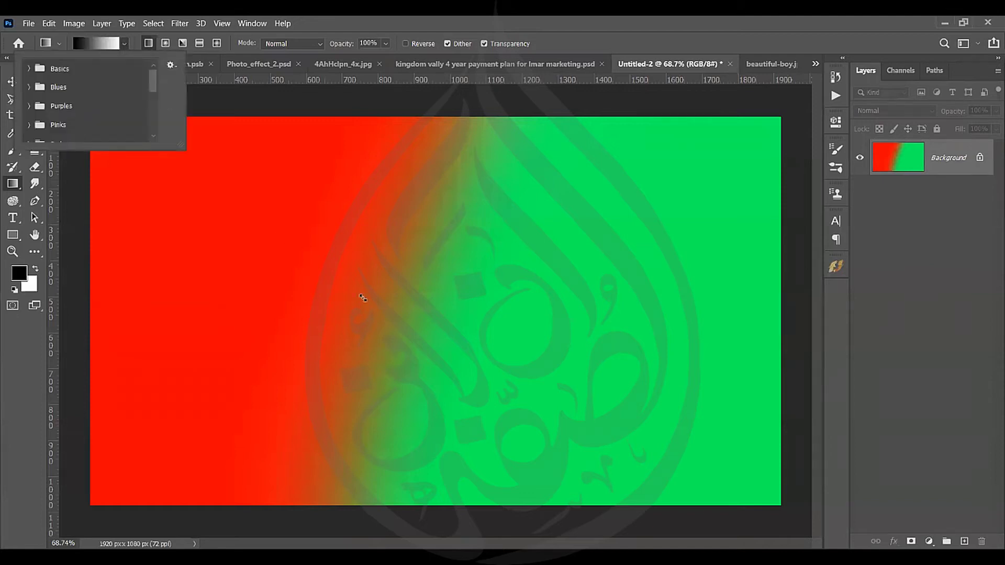
pyautogui.moveTo(363, 298); pyautogui.dragTo(364, 300)
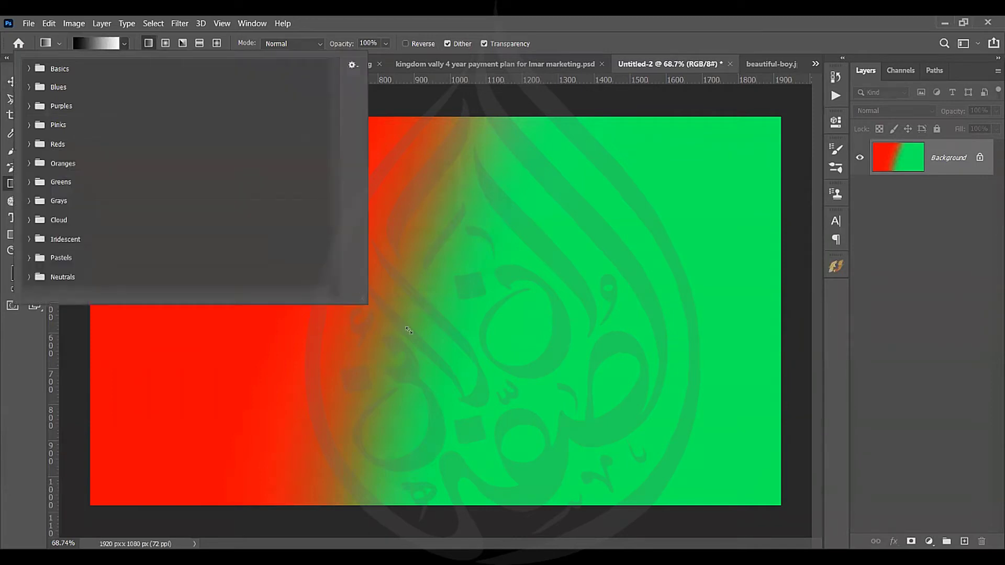
pyautogui.moveTo(408, 330); pyautogui.dragTo(413, 332)
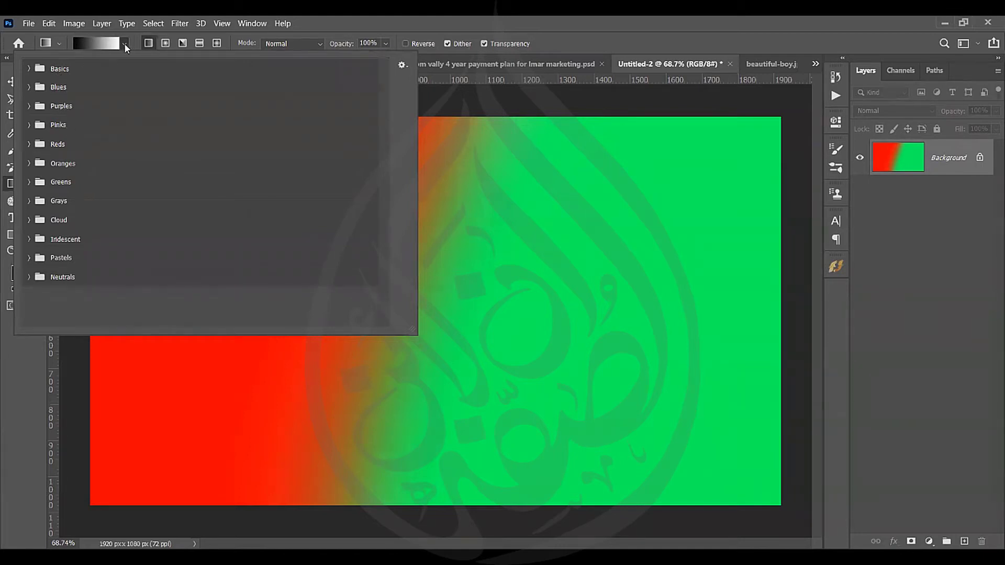
# - Expand all gradient preset groups and choose the last orange-pink-purple preset in the Reds group
pyautogui.click(30, 87)
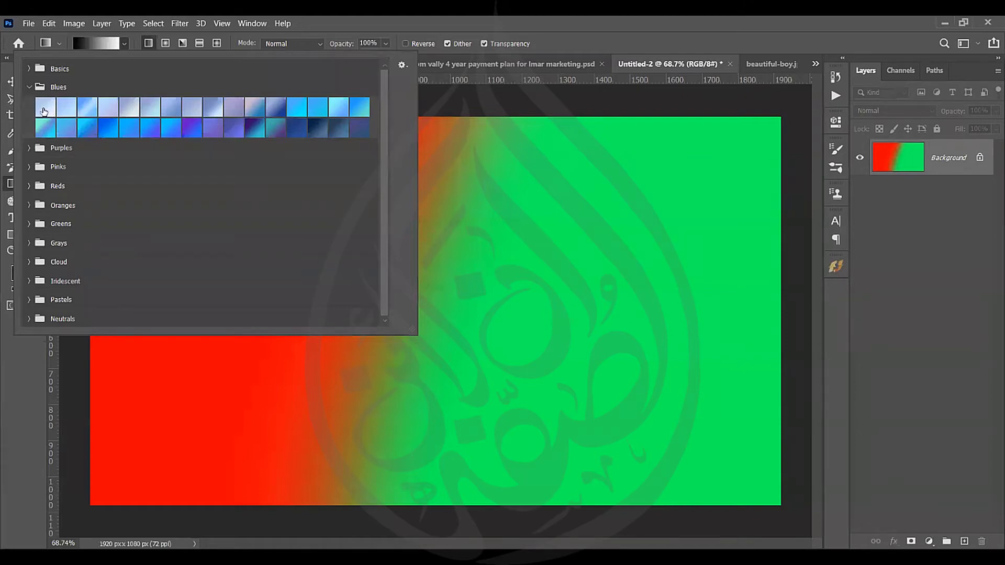
pyautogui.keyDown('ctrl'); pyautogui.click(30, 87); pyautogui.keyUp('ctrl')
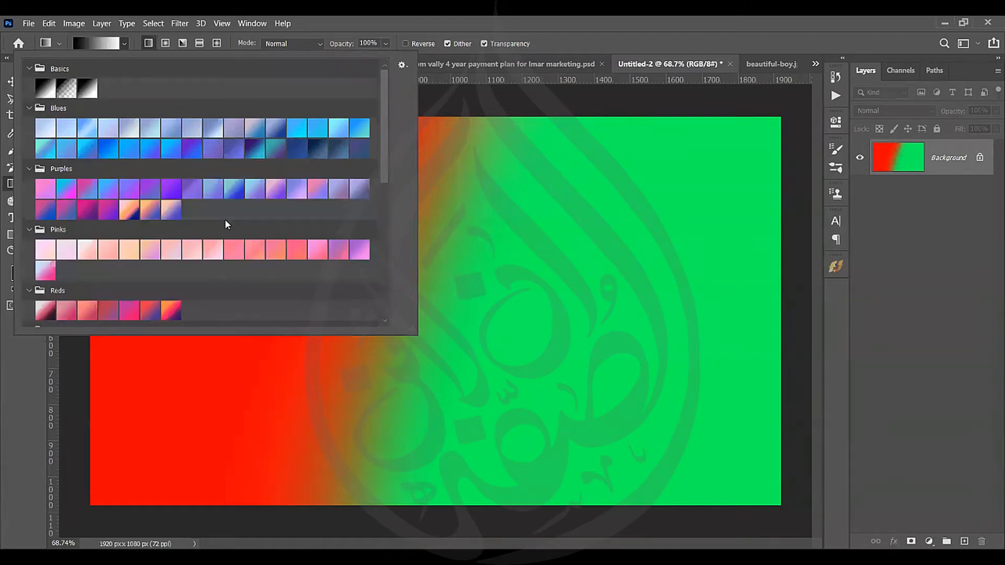
pyautogui.scroll(-1, 159, 248)
pyautogui.scroll(-1, 159, 248)
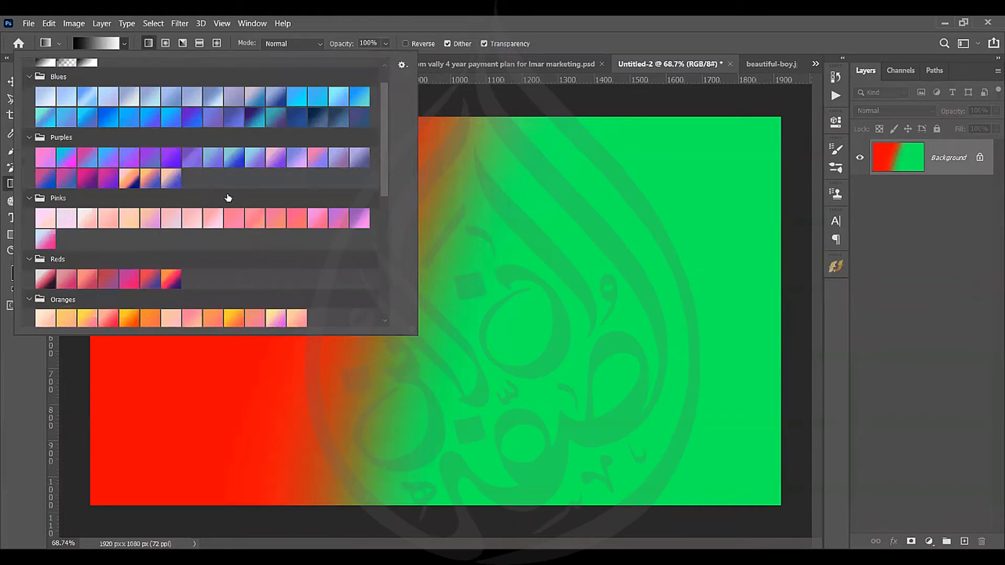
pyautogui.scroll(-3, 228, 198)
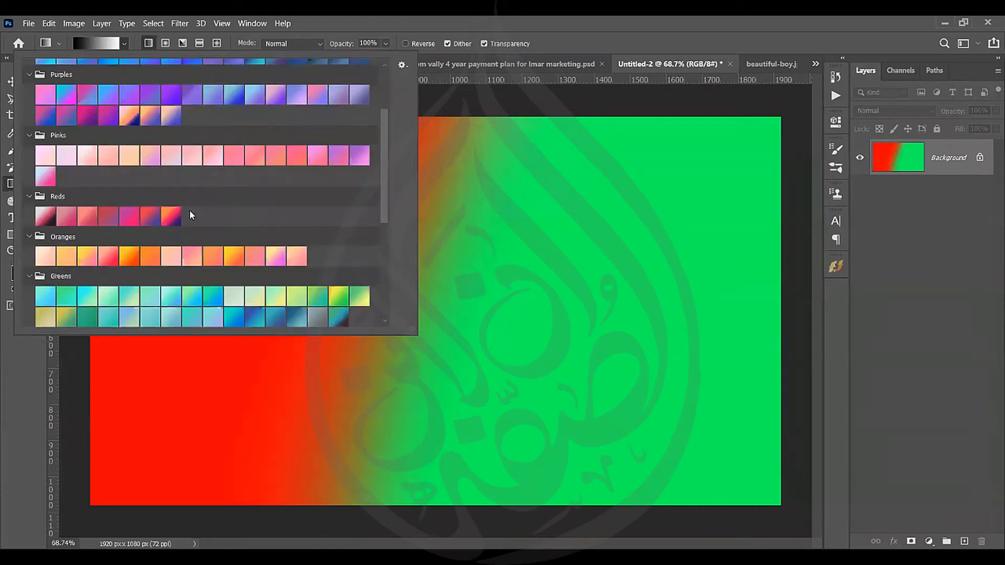
pyautogui.scroll(-4, 190, 210)
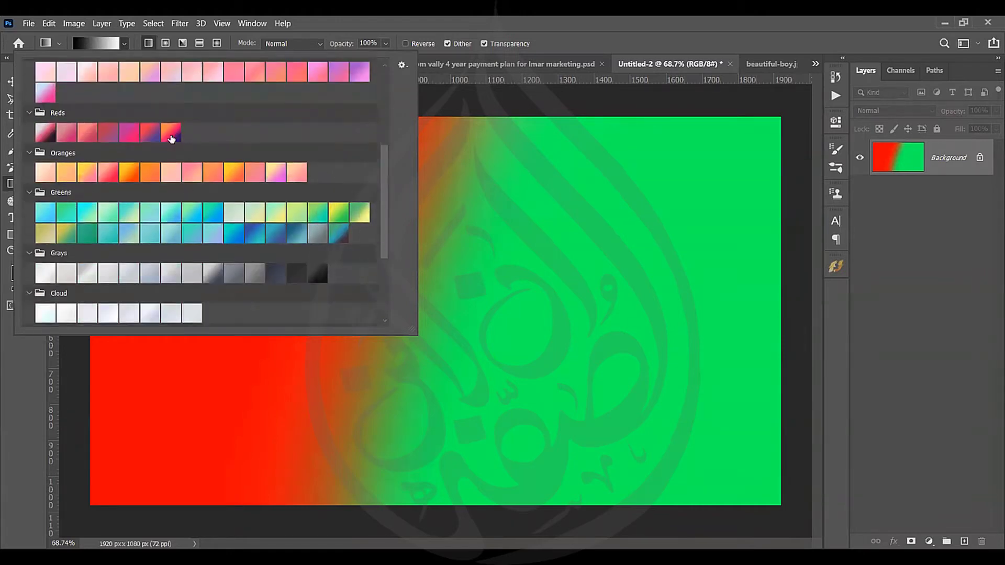
pyautogui.click(172, 134)
pyautogui.click(331, 18)
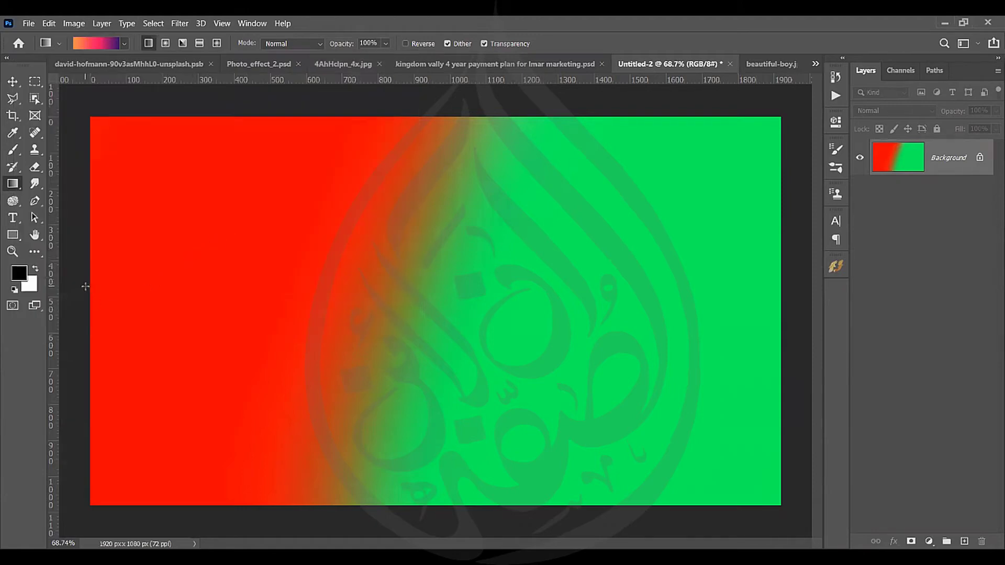
# - Fill the canvas with the orange-pink-purple linear gradient in successive directions: left to right, top to bottom, and diagonally from right to lower left
pyautogui.moveTo(86, 288); pyautogui.dragTo(787, 298)
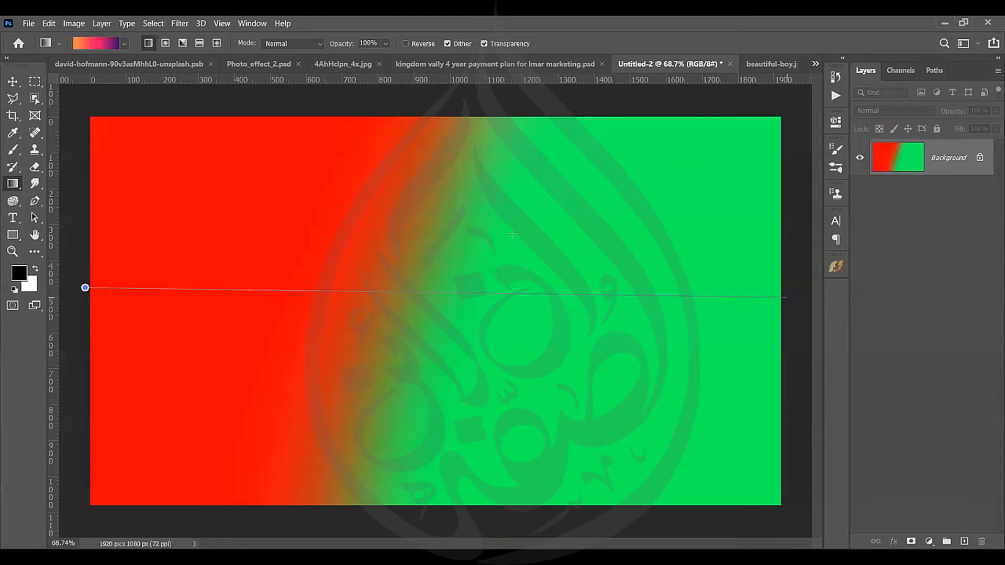
pyautogui.moveTo(786, 297); pyautogui.dragTo(787, 297)
pyautogui.moveTo(424, 104); pyautogui.dragTo(434, 490)
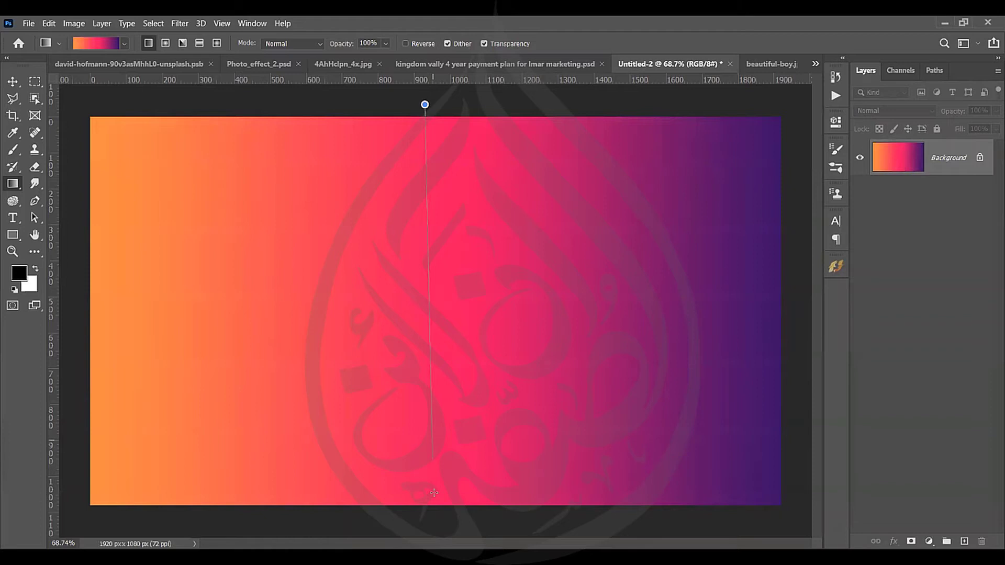
pyautogui.moveTo(434, 461); pyautogui.dragTo(434, 461)
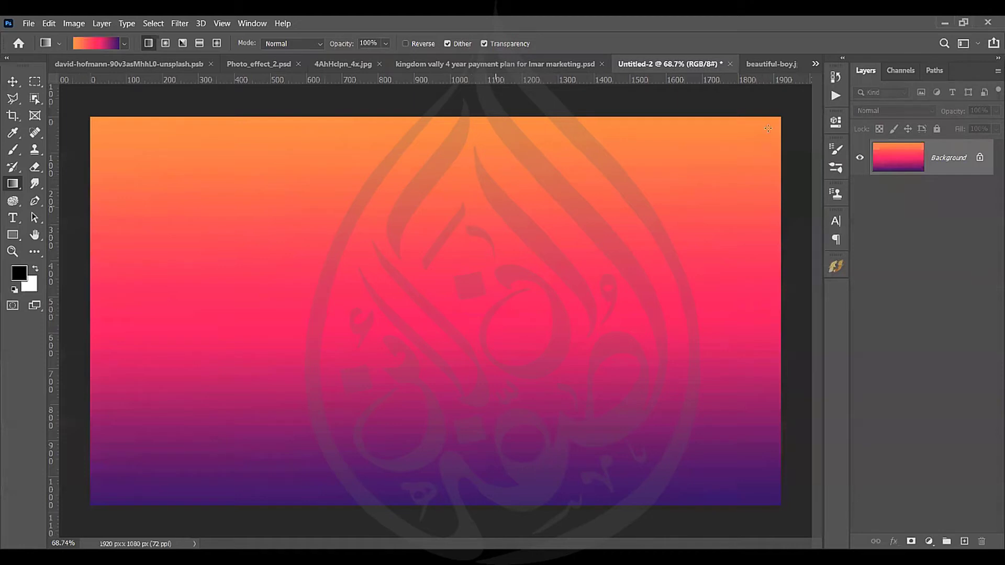
pyautogui.moveTo(578, 273); pyautogui.dragTo(114, 493)
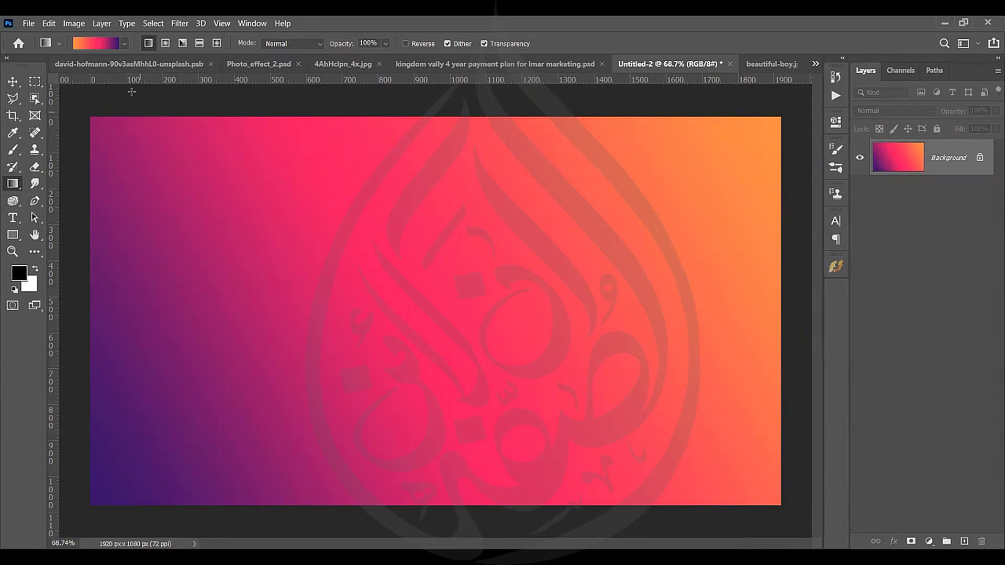
# - Choose the yellow-to-green preset in the Greens group and apply it across the canvas from the right edge to the lower left
pyautogui.click(124, 45)
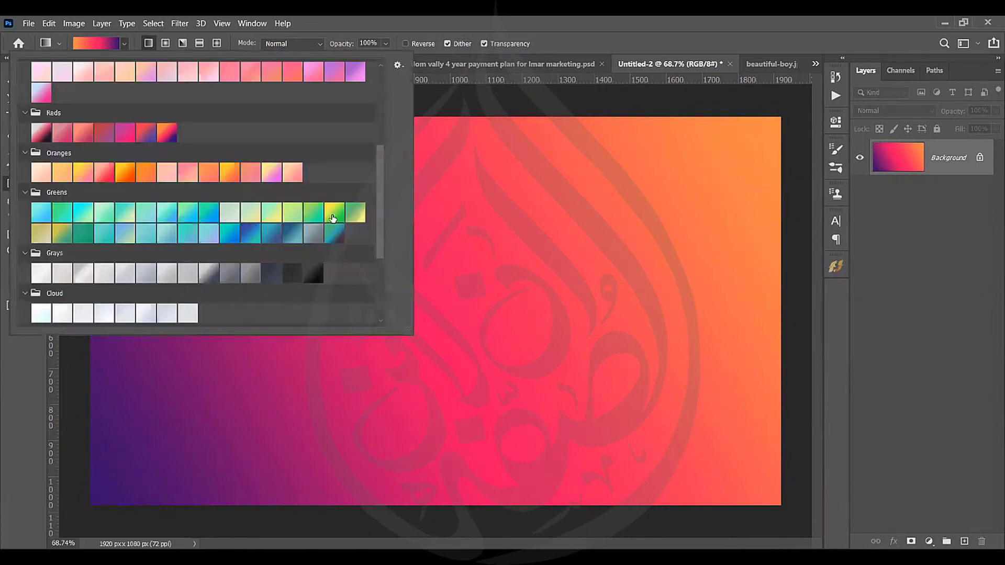
pyautogui.click(334, 212)
pyautogui.click(407, 172)
pyautogui.moveTo(769, 271); pyautogui.dragTo(105, 404)
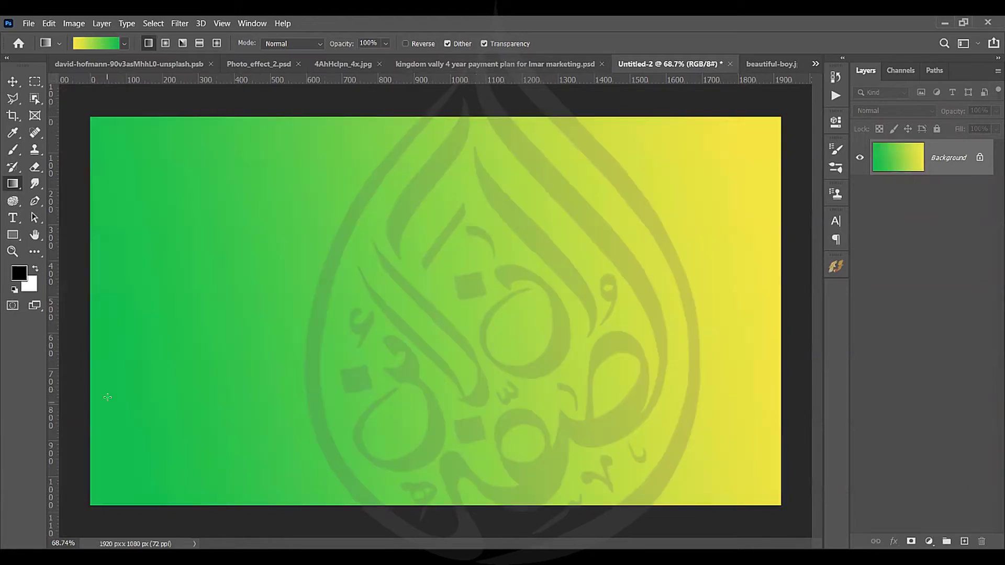
# - Choose the teal-to-pink preset in the Iridescent group and apply it across the canvas from right to lower left
pyautogui.click(125, 44)
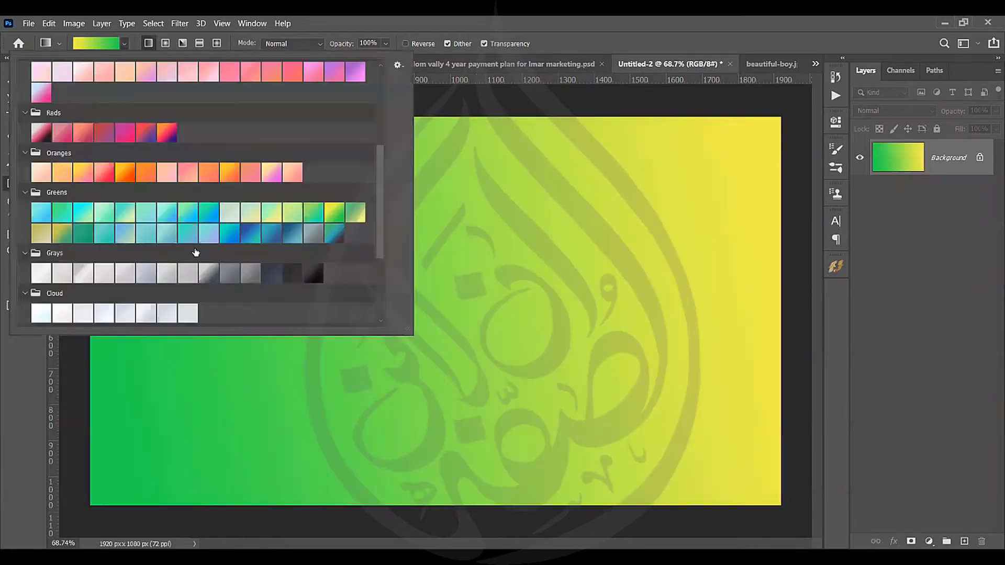
pyautogui.scroll(-3, 195, 253)
pyautogui.scroll(-1, 134, 239)
pyautogui.click(104, 238)
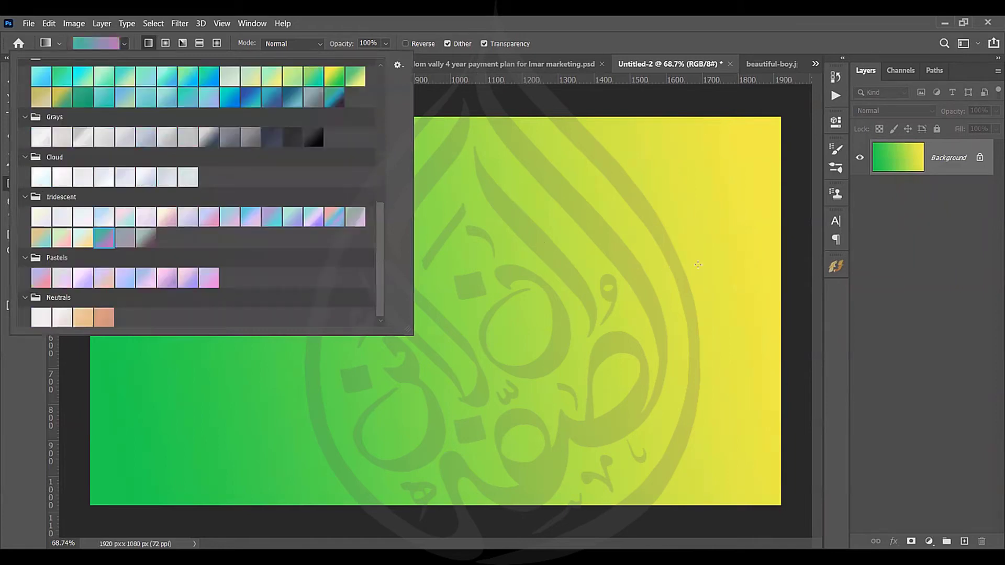
pyautogui.moveTo(692, 266); pyautogui.dragTo(273, 373)
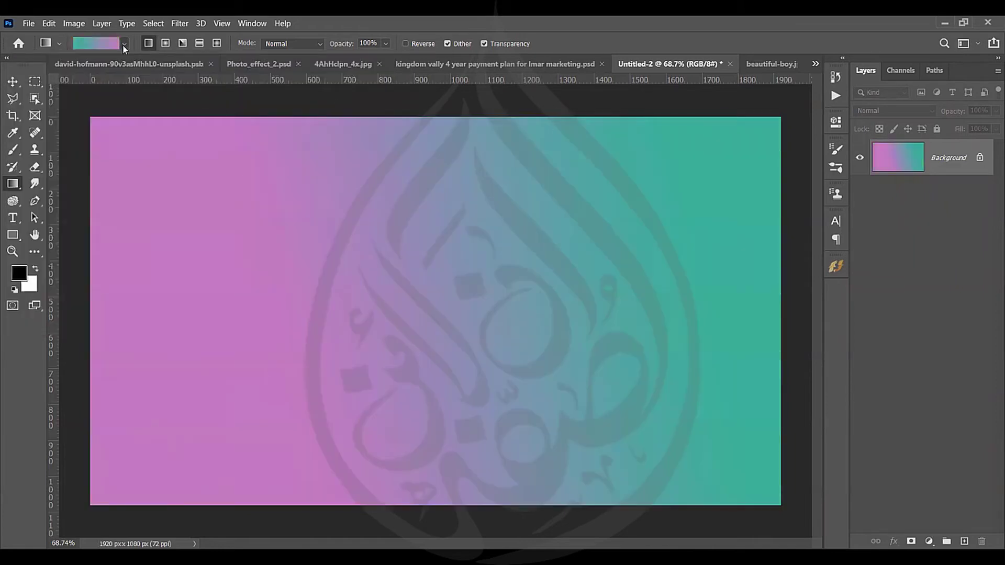
pyautogui.click(123, 45)
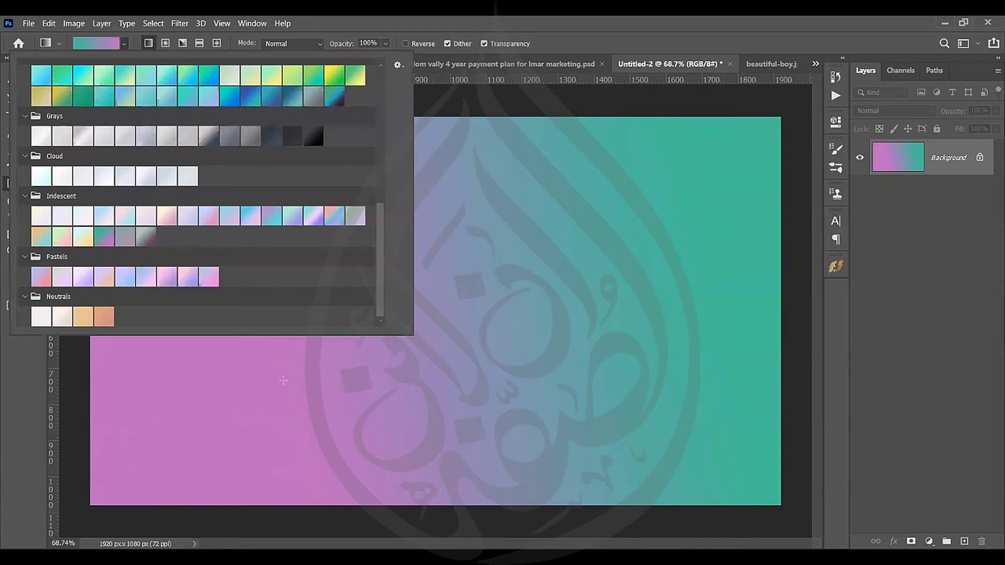
pyautogui.click(496, 268)
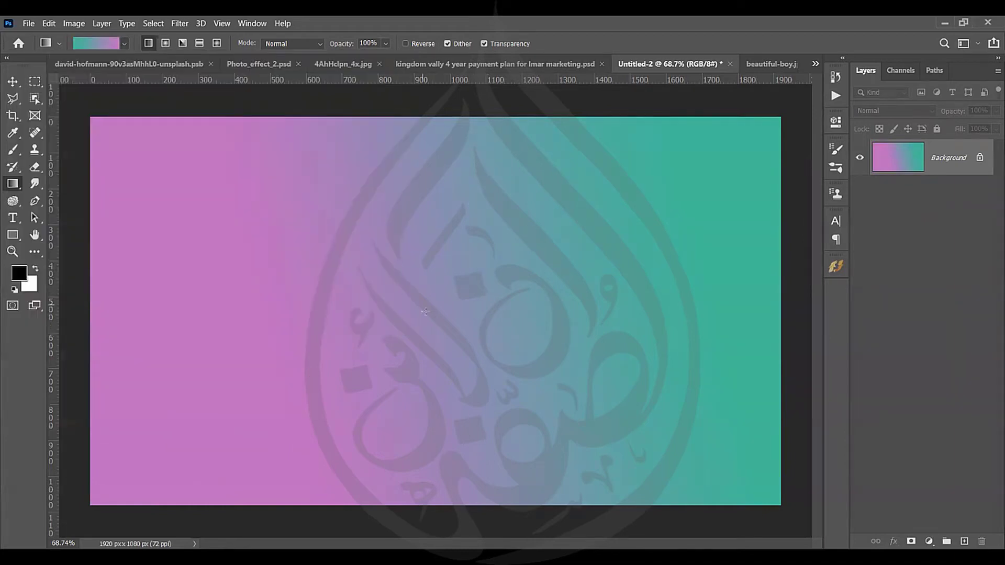
# - Sample the gradient's pink from the canvas and paint over the left part with the 1328 px soft brush
pyautogui.click(13, 150)
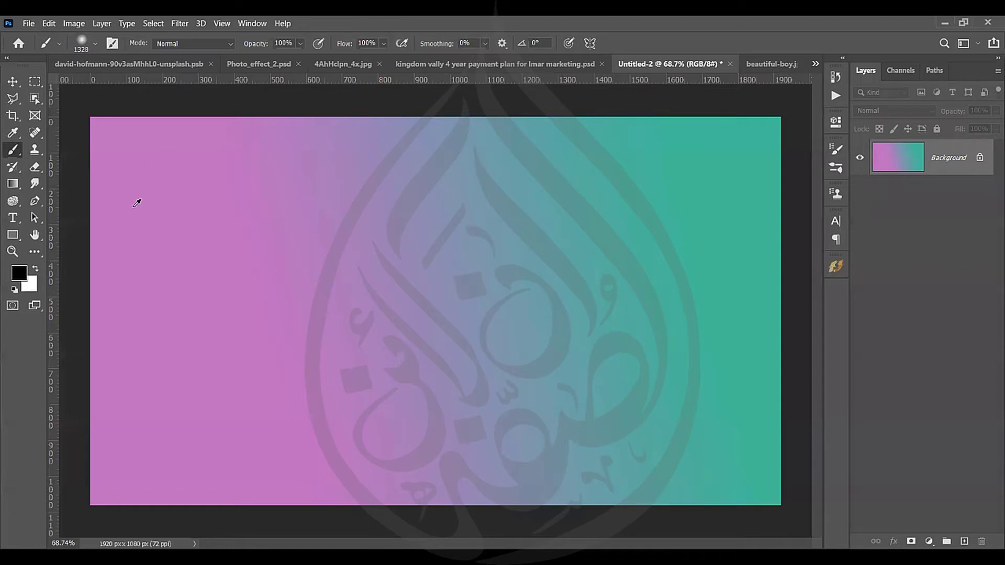
pyautogui.press('i')
pyautogui.click(202, 234)
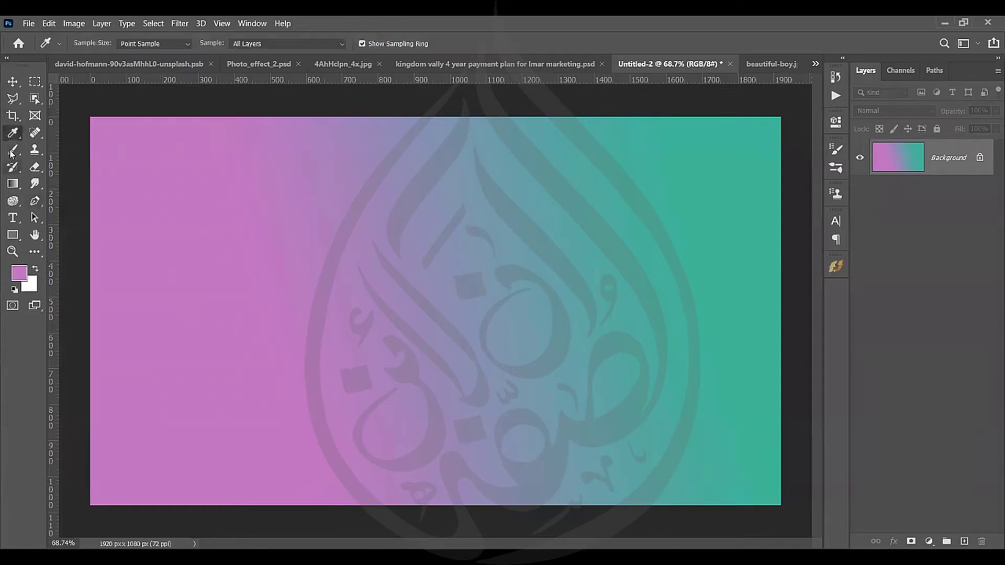
pyautogui.press('b')
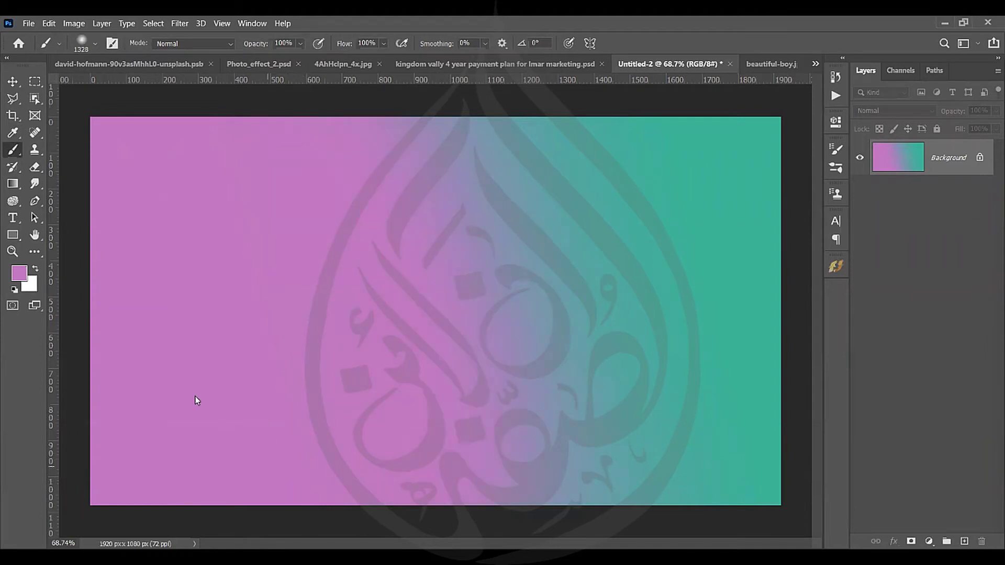
# - Sample the gradient's teal from the canvas and paint over the right part with the 1328 px soft brush
pyautogui.click(13, 133)
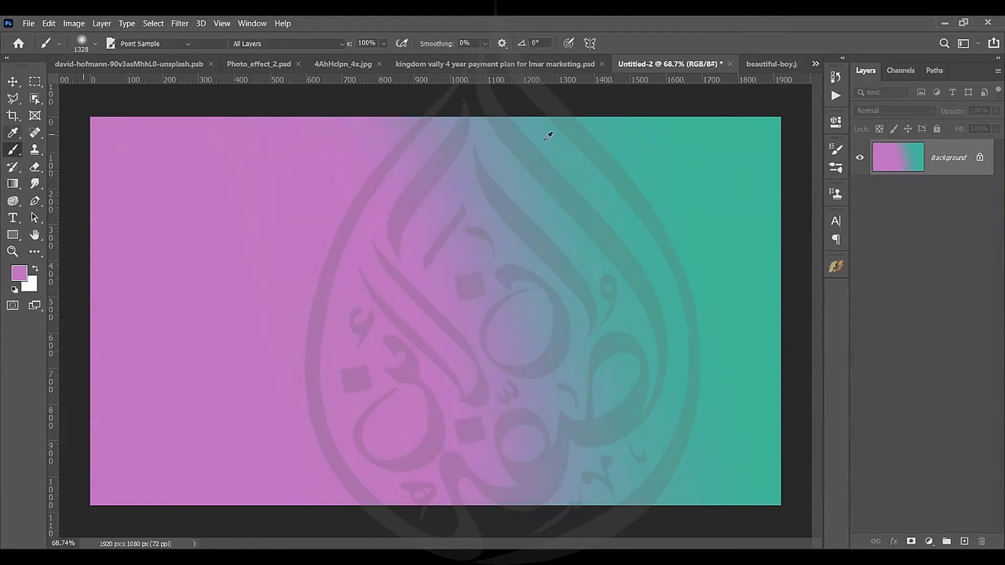
pyautogui.click(759, 143)
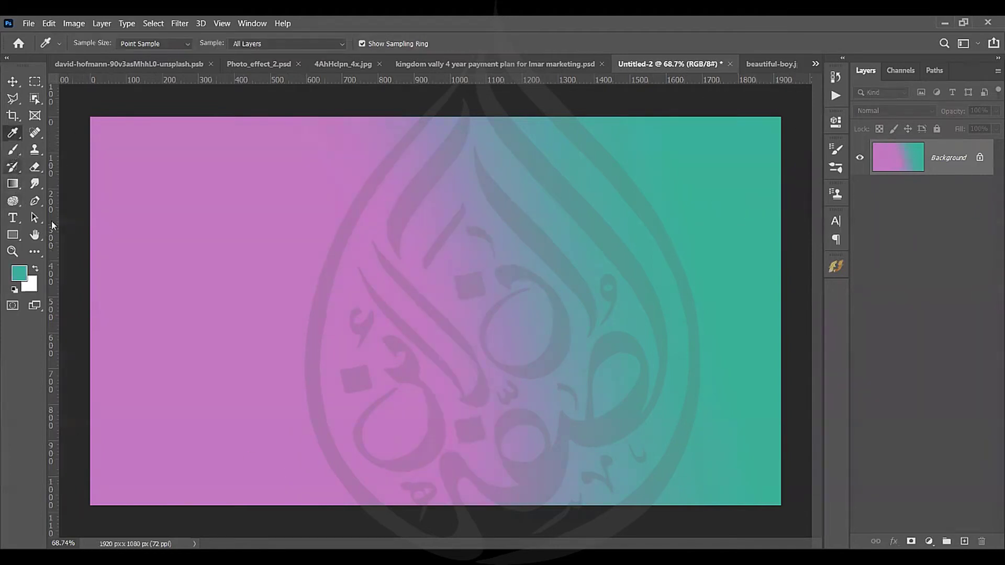
pyautogui.press('b')
pyautogui.click(585, 359)
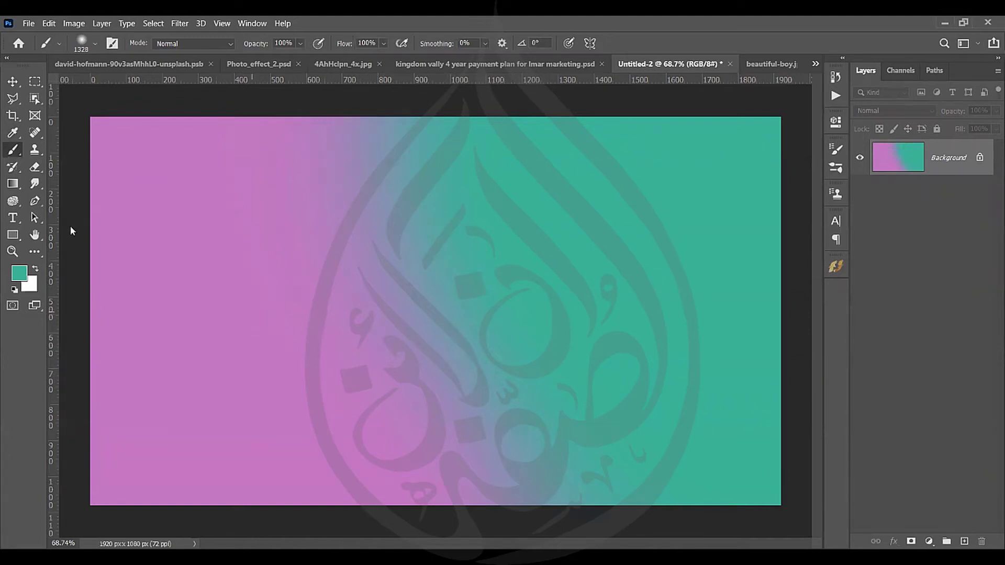
# - Return to the Gradient tool, reapply the teal-to-pink gradient diagonally from upper right to lower left, and look through the preset groups
pyautogui.click(13, 183)
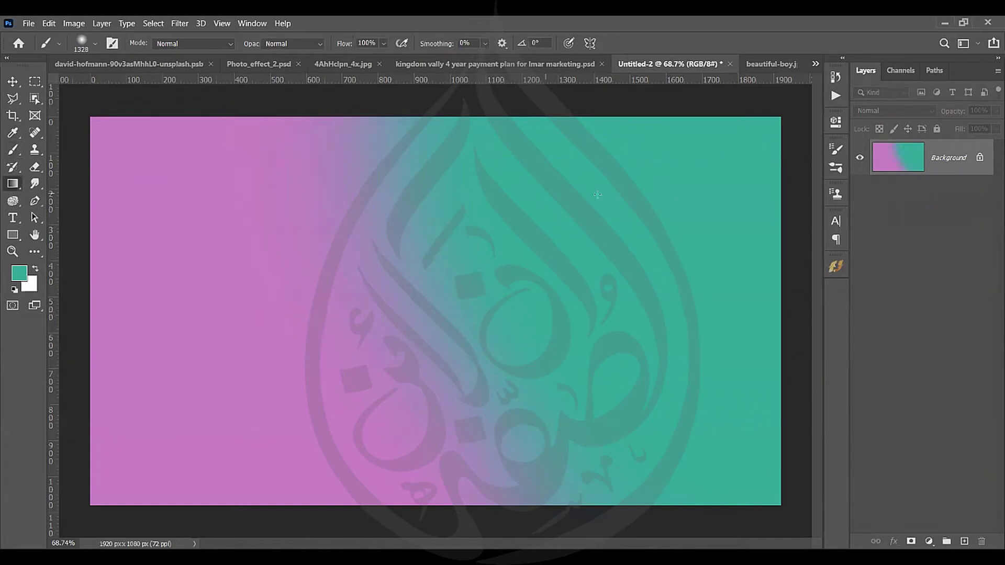
pyautogui.moveTo(597, 195); pyautogui.dragTo(305, 396)
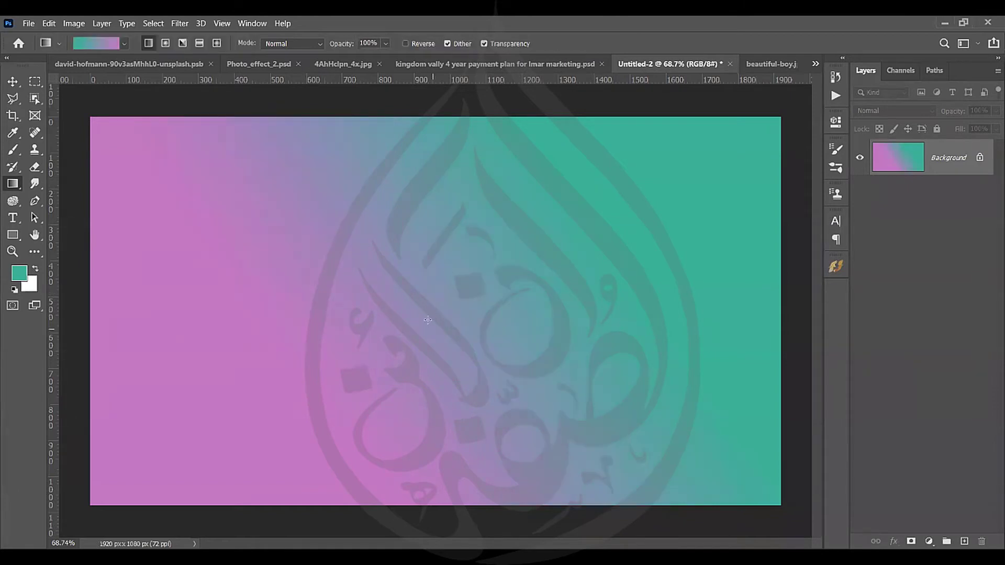
pyautogui.rightClick(103, 242)
pyautogui.scroll(3, 92, 271)
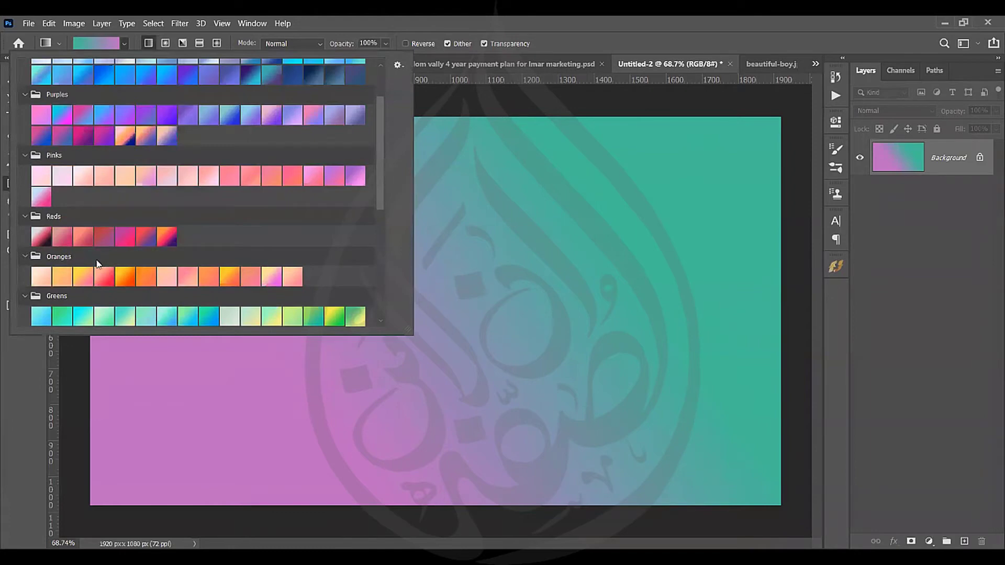
pyautogui.scroll(2, 97, 264)
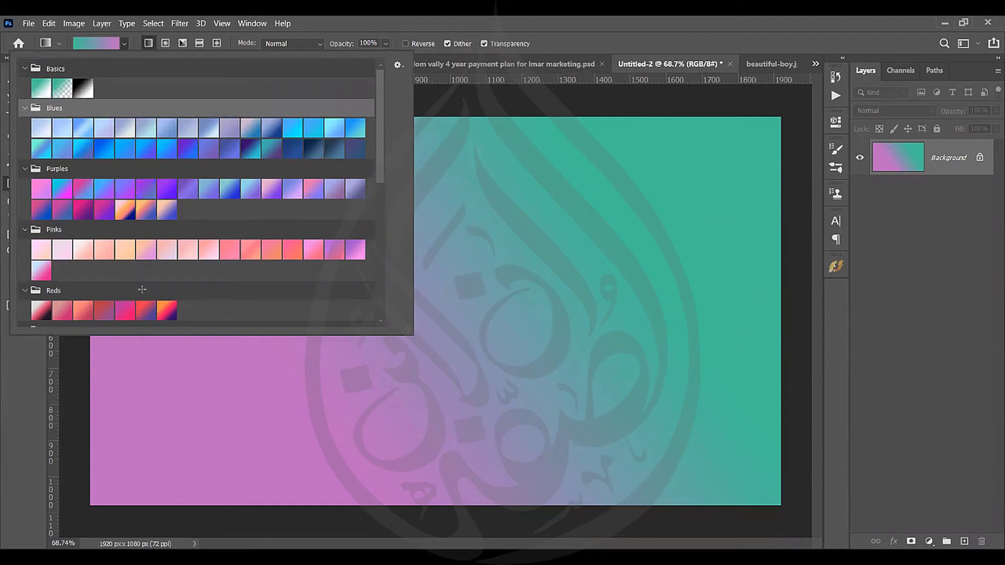
# - Reset the colours to black and white, collapse the preset groups except Basics, and try its three presets, ending on Black, White
pyautogui.click(4, 184)
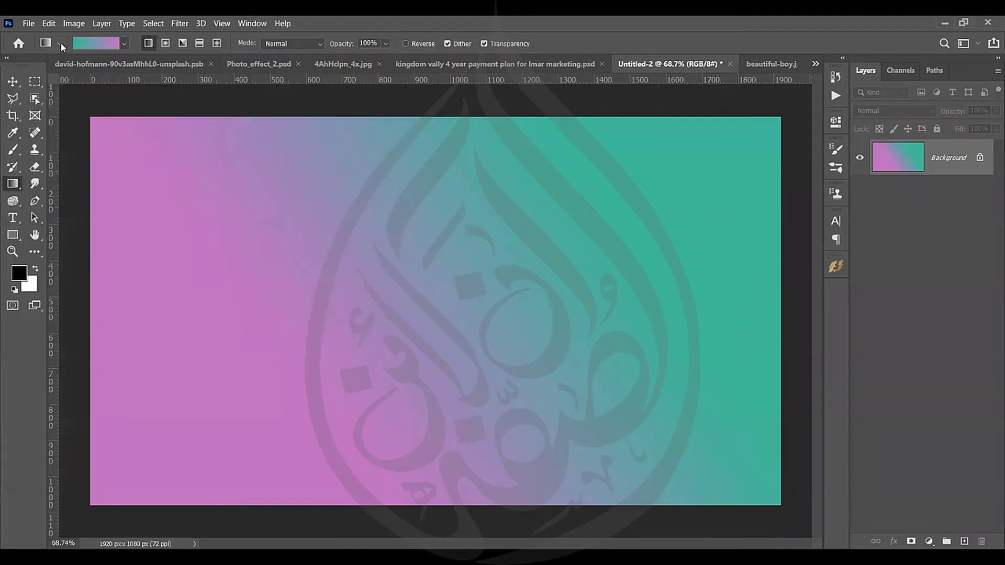
pyautogui.click(126, 44)
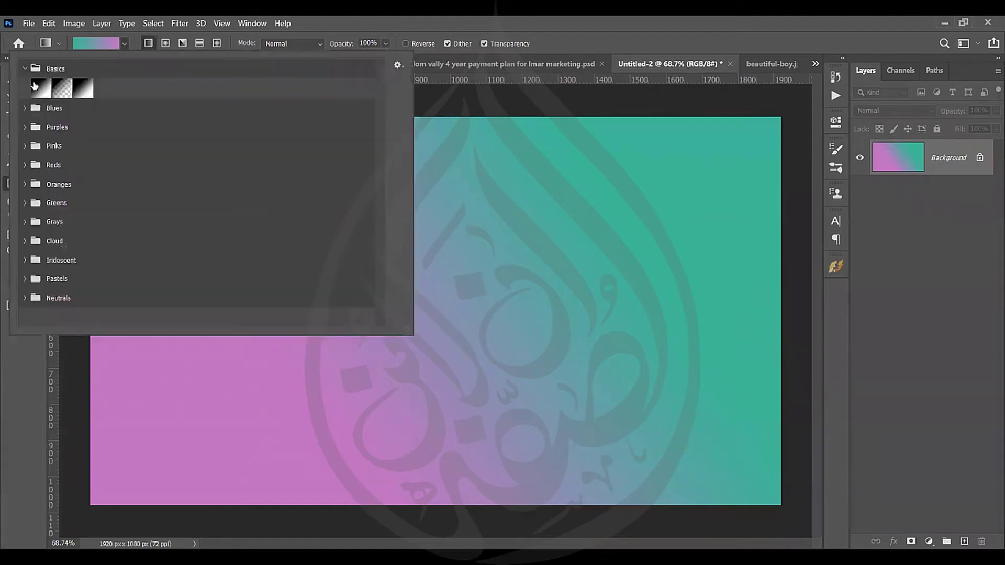
pyautogui.click(40, 90)
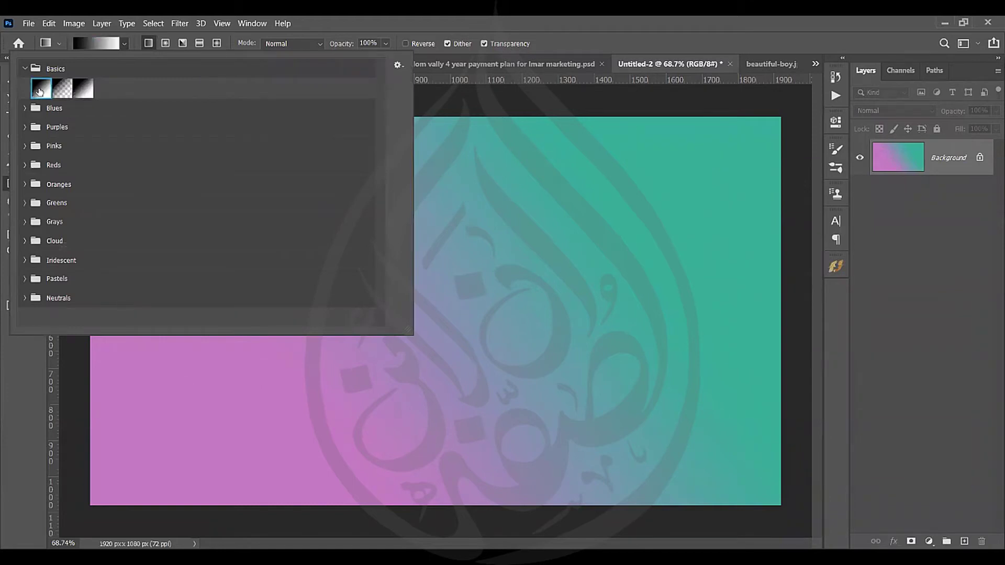
pyautogui.click(63, 90)
pyautogui.click(84, 91)
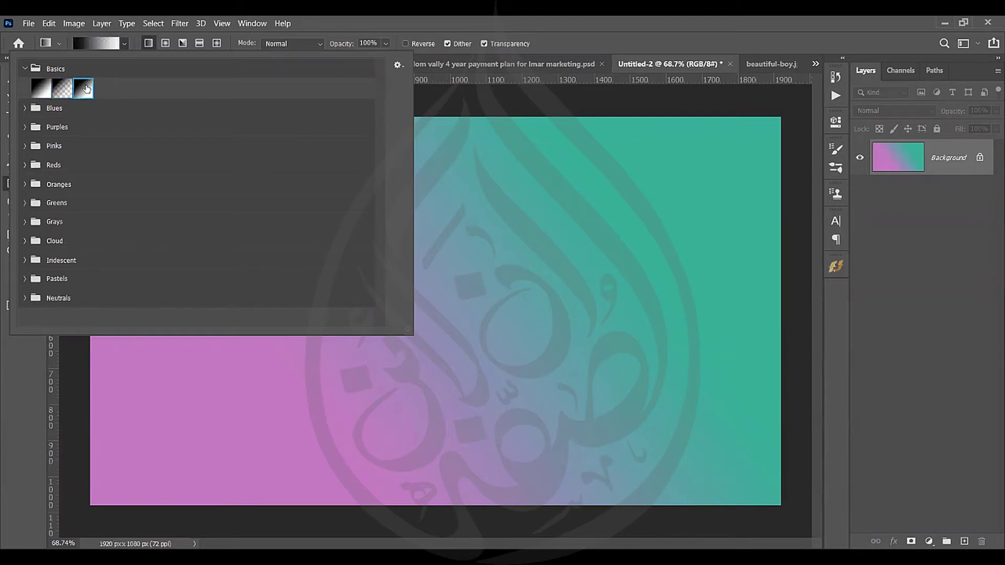
pyautogui.click(367, 17)
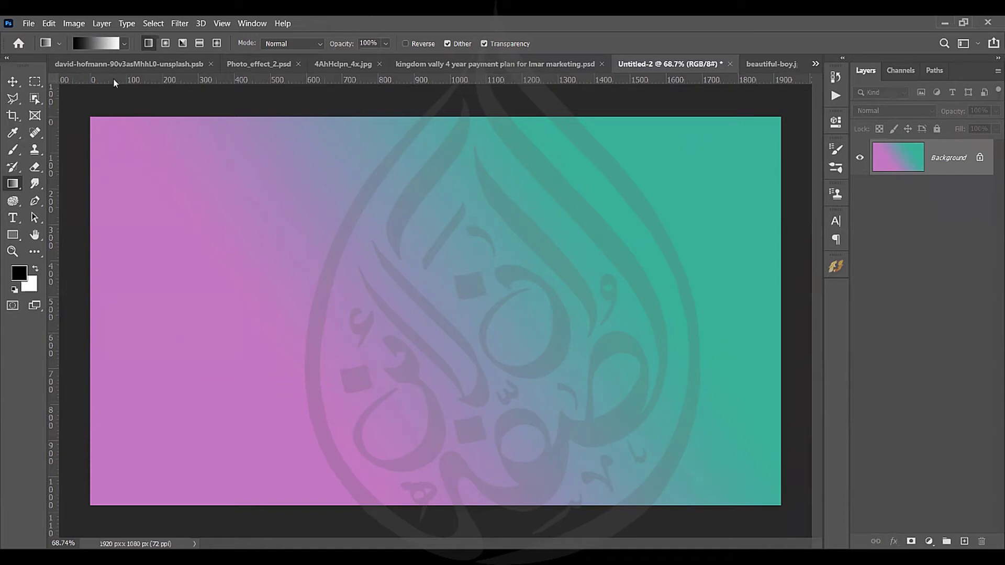
pyautogui.click(124, 46)
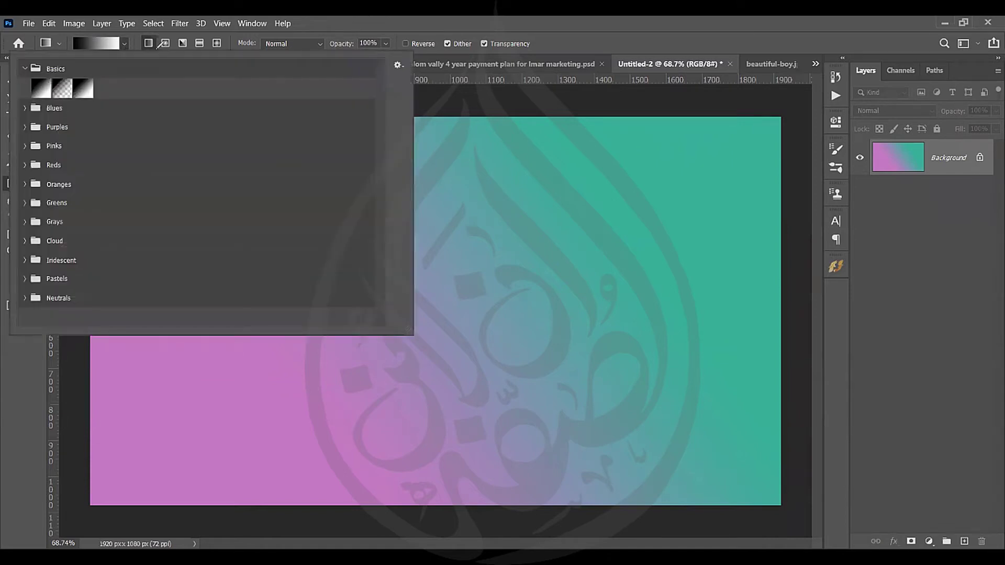
pyautogui.click(516, 143)
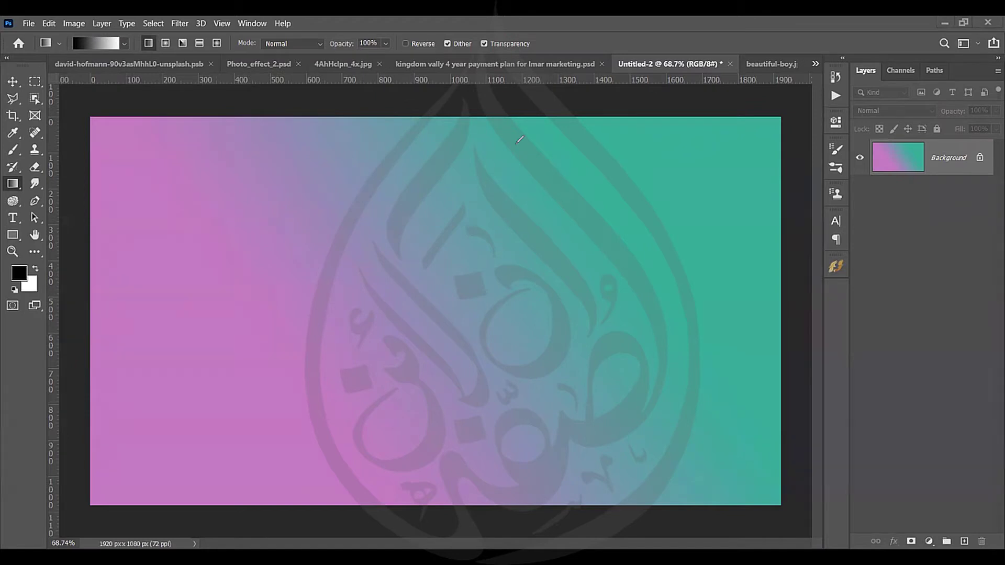
pyautogui.click(125, 43)
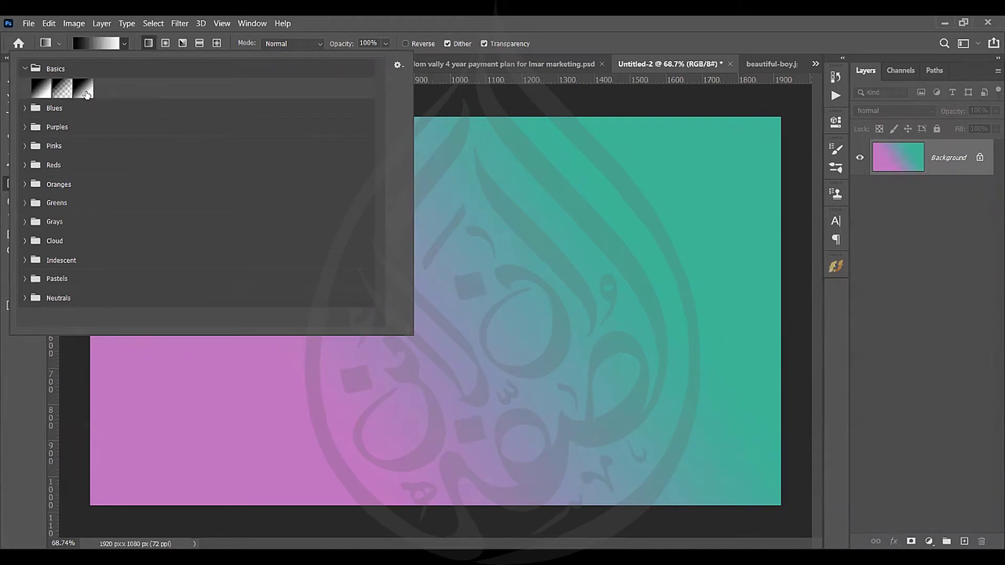
# - Set the foreground colour to red (ff0000) and the background colour to green, and check the Basics gradient presets with these colours
pyautogui.click(10, 204)
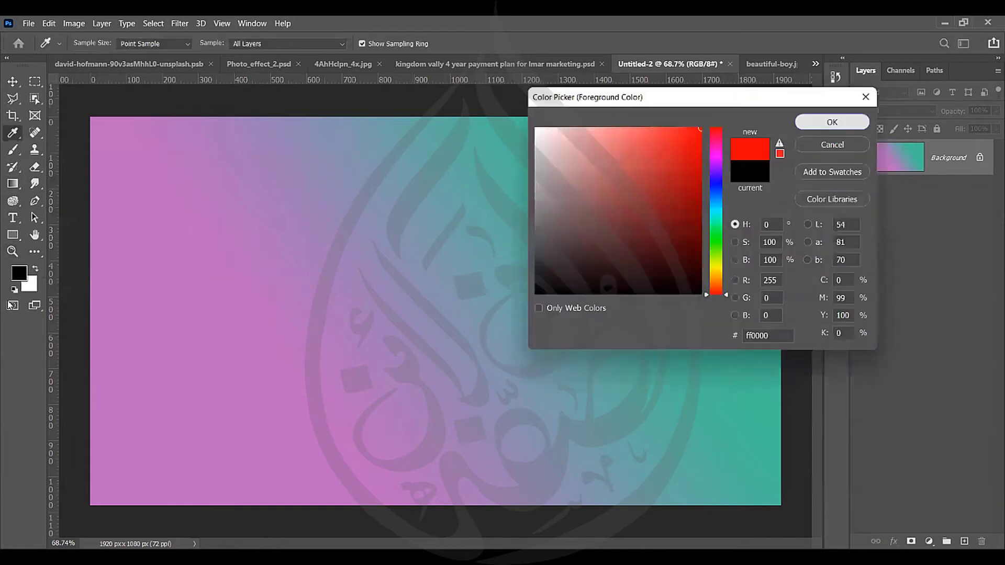
pyautogui.press('Return')
pyautogui.click(29, 285)
pyautogui.click(716, 240)
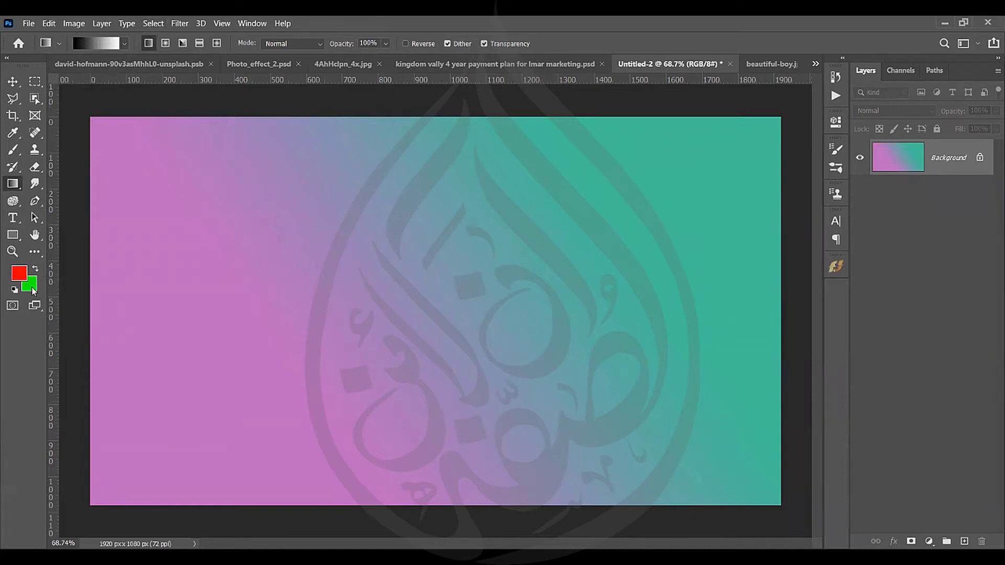
pyautogui.click(125, 47)
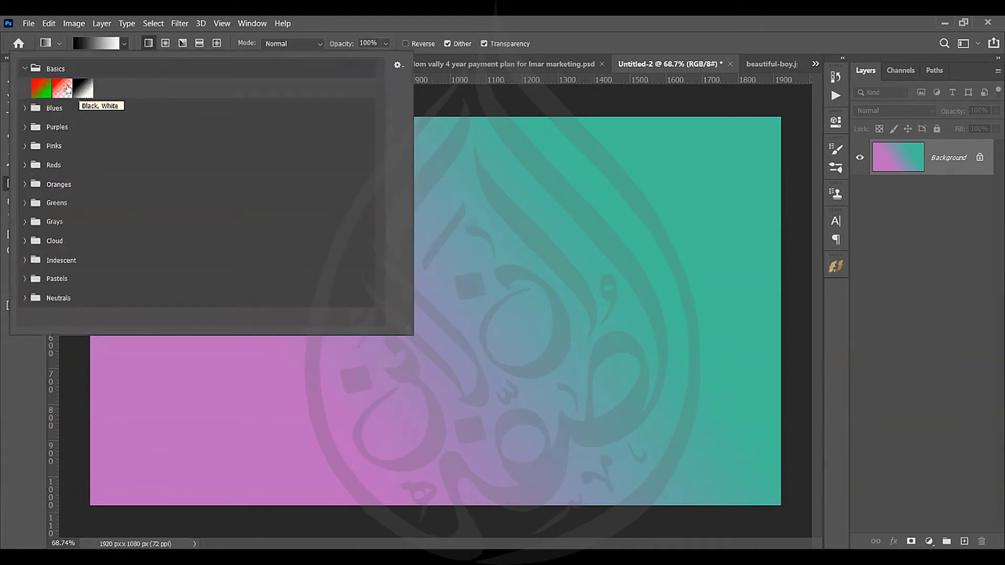
pyautogui.click(410, 17)
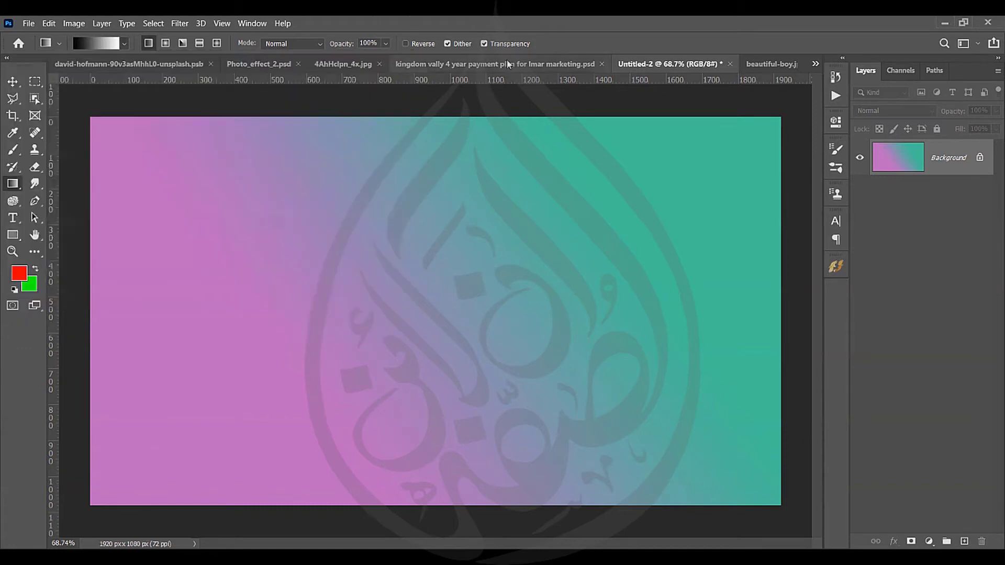
# - Switch to the beautiful-boy.jpg document and choose the red-to-transparent gradient preset in the Basics group
pyautogui.click(762, 66)
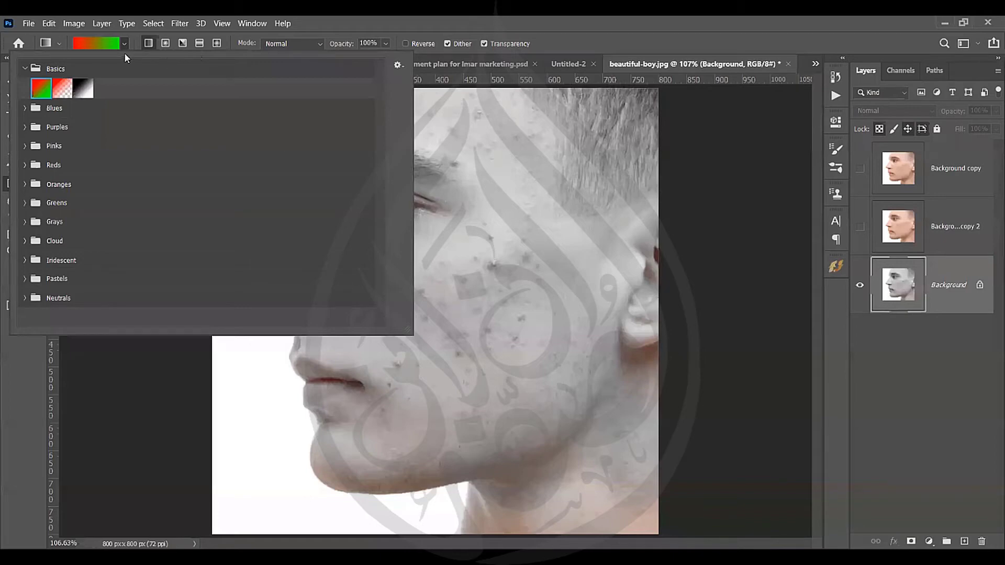
pyautogui.click(62, 88)
pyautogui.click(435, 15)
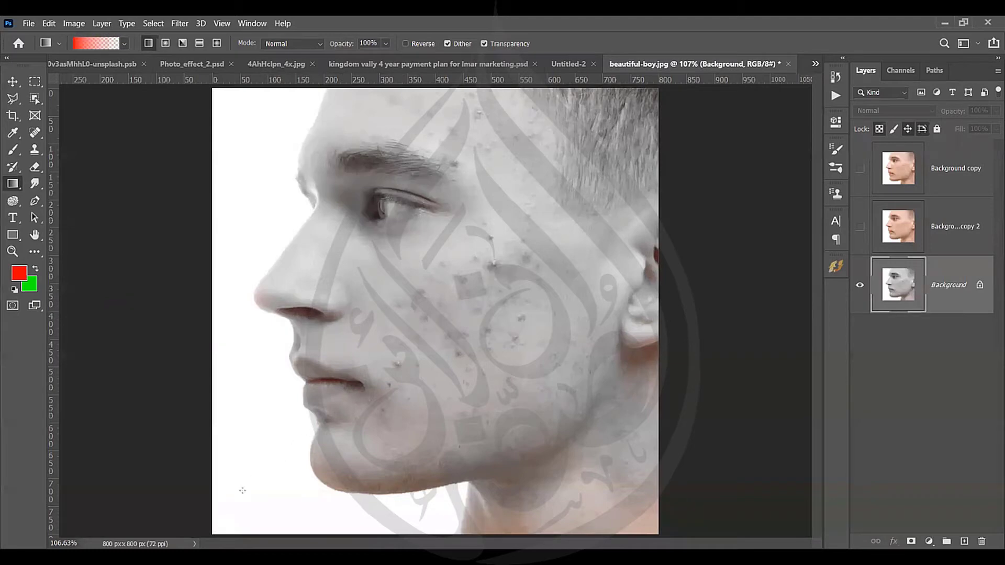
# - Apply the red-to-transparent gradient diagonally over the portrait, from its lower-left corner towards the upper right
pyautogui.moveTo(216, 522); pyautogui.dragTo(482, 239)
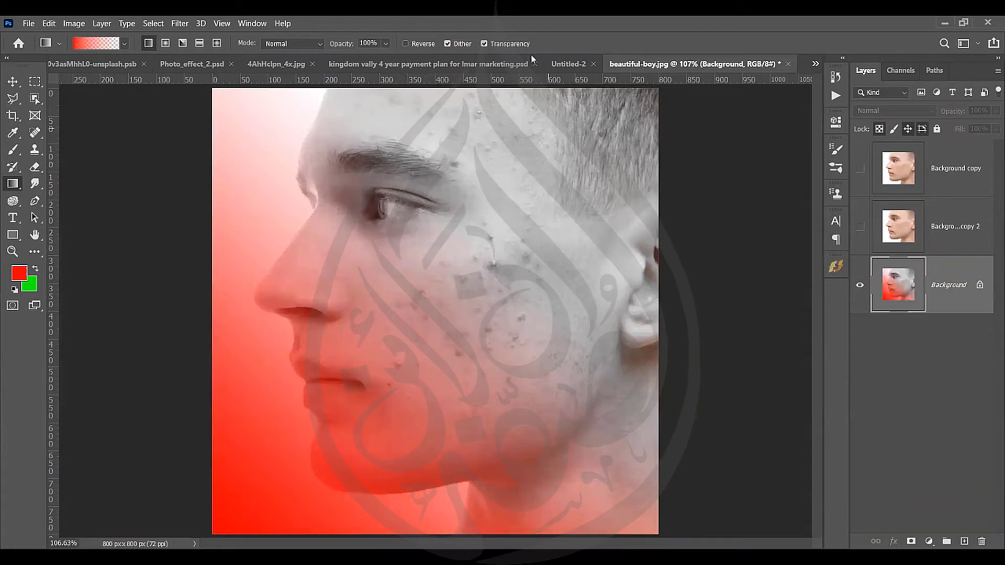
# - In 4AhHclpn_4x.jpg, draw the red-to-transparent gradient from upper right to lower left on a new layer and reduce the layer's opacity to 1%
pyautogui.click(262, 70)
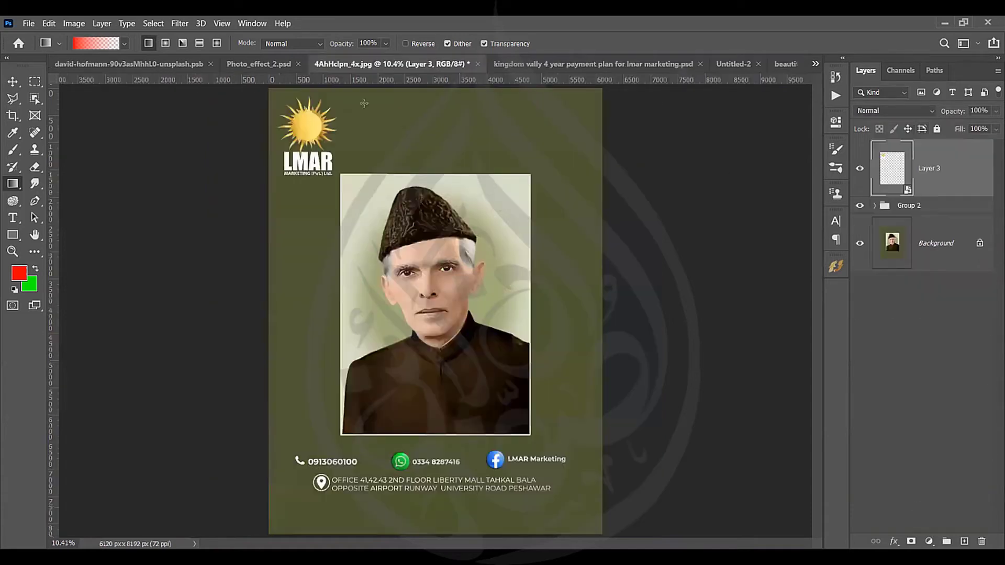
pyautogui.hotkey('ctrl', 'shift', 'alt', 'n')
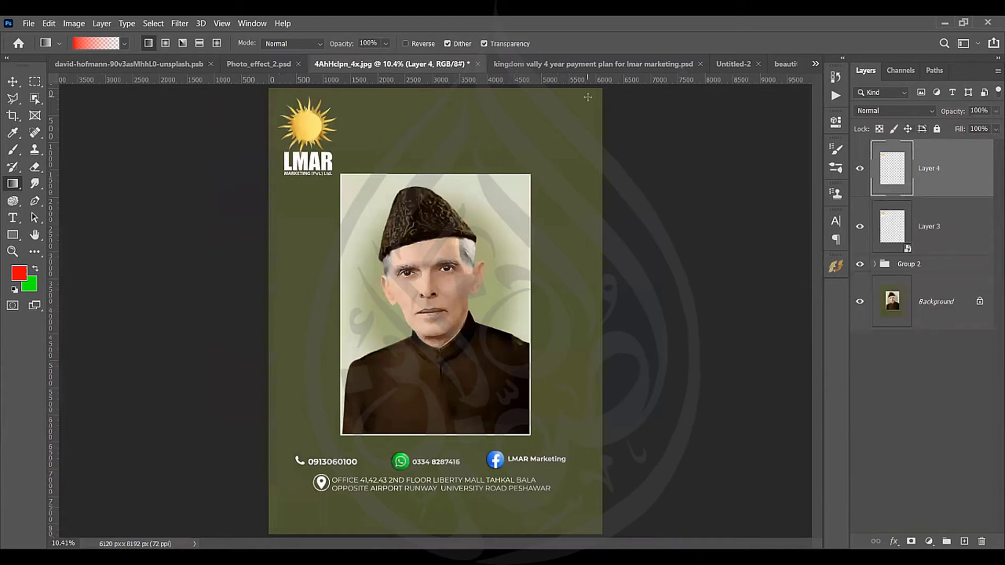
pyautogui.moveTo(588, 97); pyautogui.dragTo(345, 474)
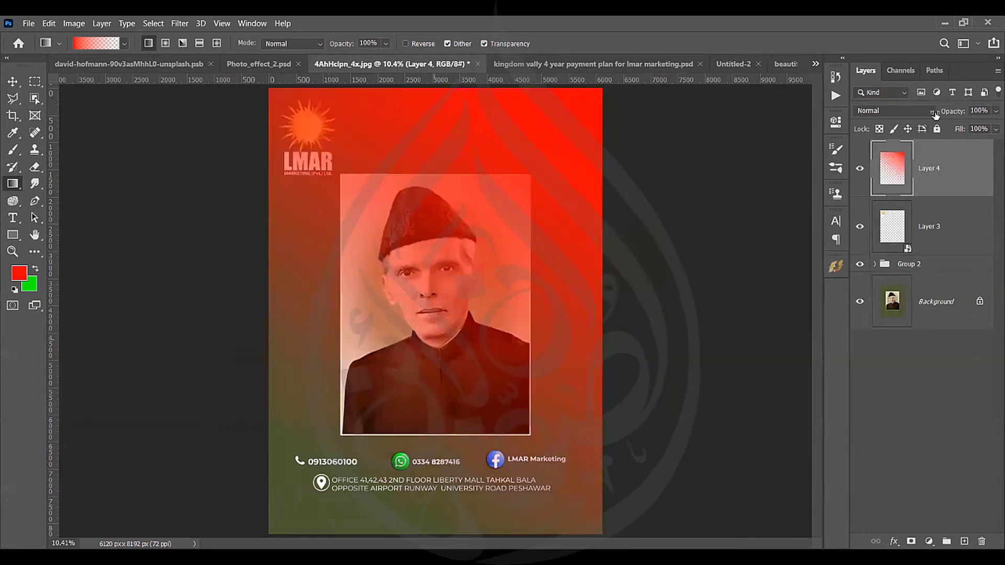
pyautogui.moveTo(936, 115); pyautogui.dragTo(887, 120)
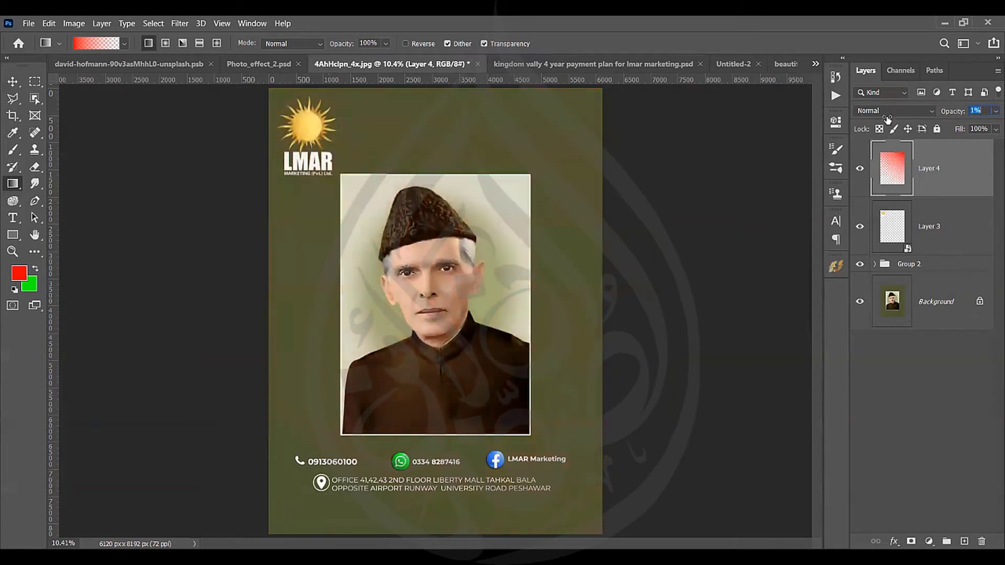
pyautogui.click(899, 161)
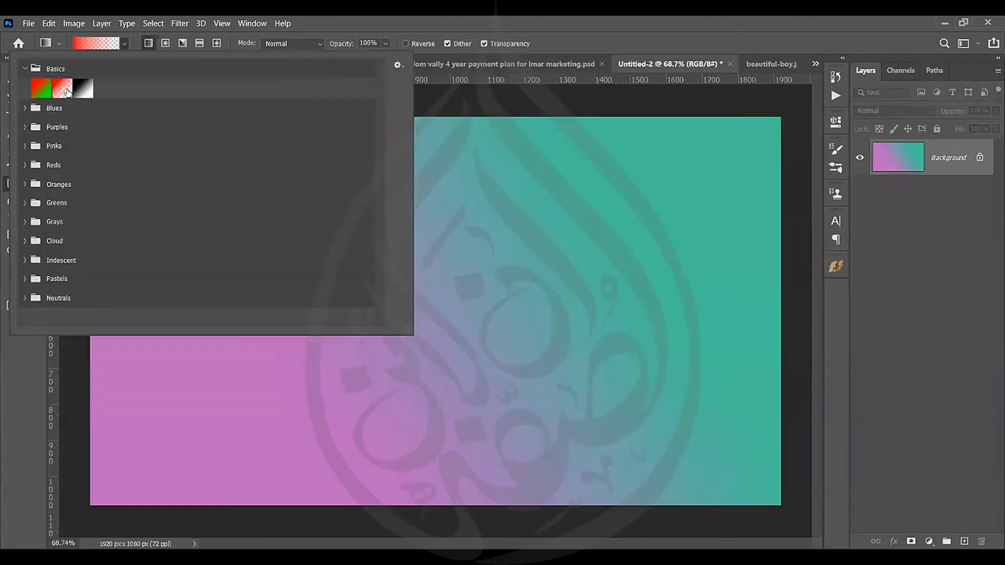
# - Apply the Basics preset Black, White to the Untitled-2 background, first diagonally from the upper left and again vertically from black to white
pyautogui.click(84, 92)
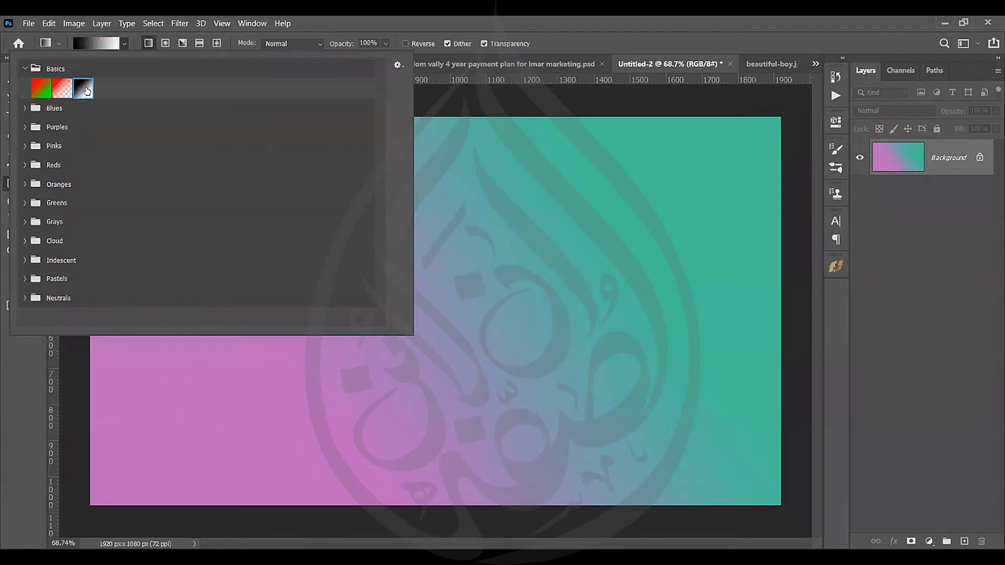
pyautogui.click(209, 183)
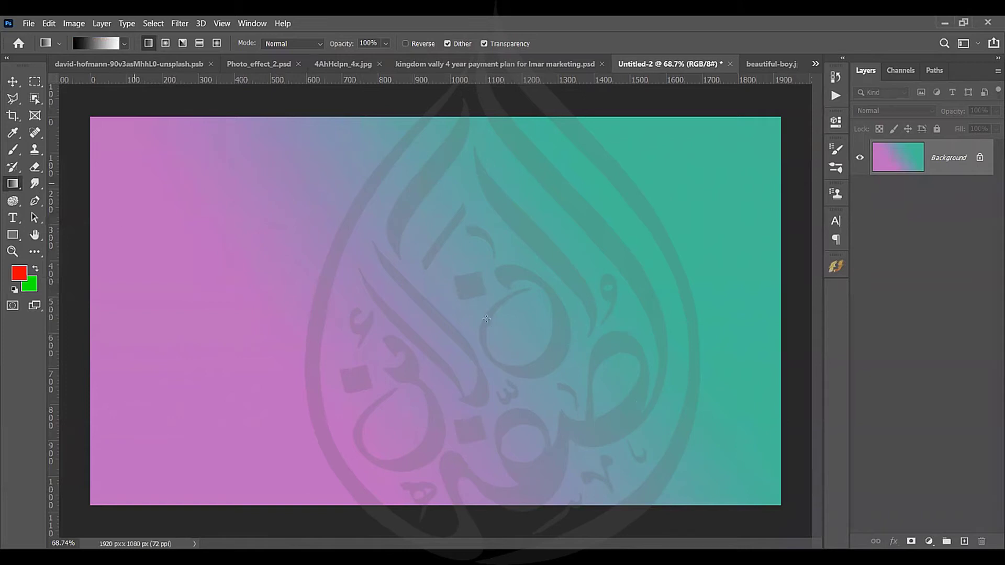
pyautogui.moveTo(135, 183); pyautogui.dragTo(486, 318)
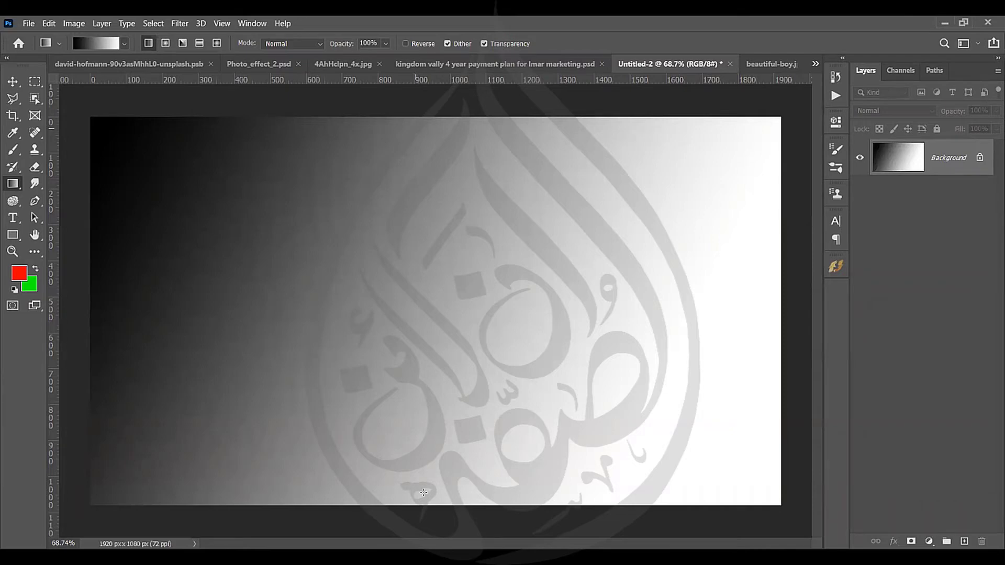
pyautogui.moveTo(423, 492); pyautogui.dragTo(423, 493)
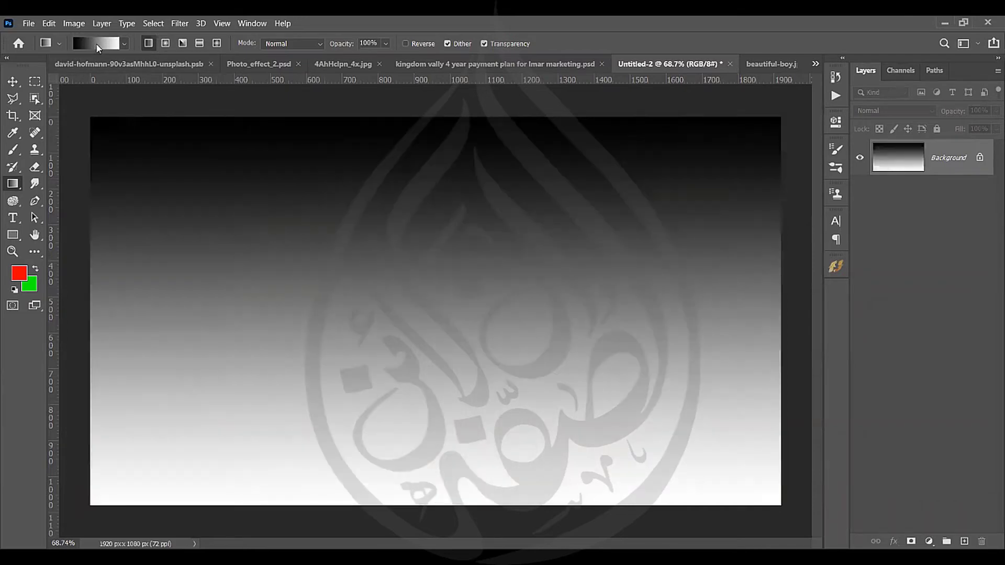
# - Build a custom gradient of eight alternating black and white colour stops, including a white one at 67%, and apply it vertically across the canvas
pyautogui.click(104, 48)
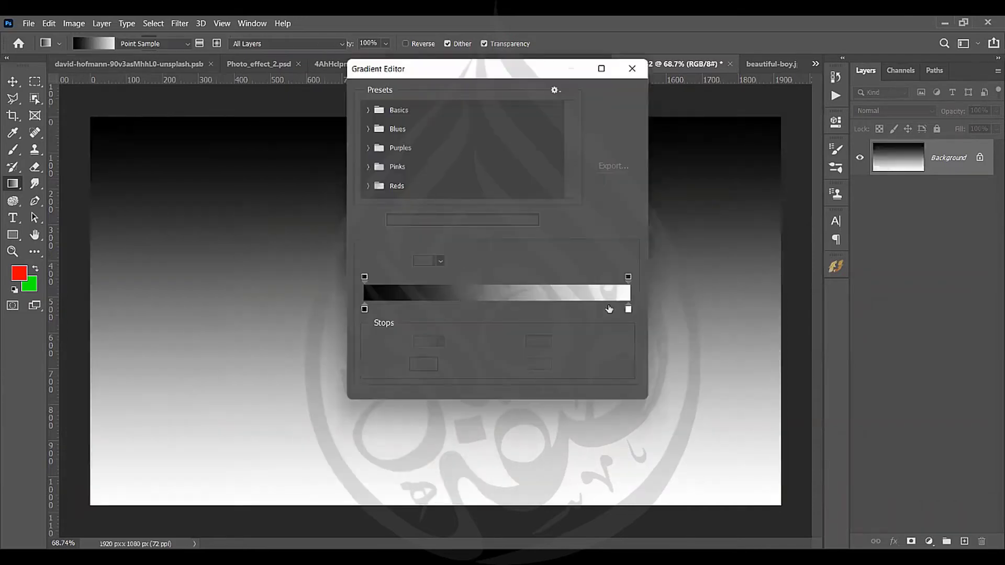
pyautogui.moveTo(628, 311); pyautogui.dragTo(563, 309)
pyautogui.moveTo(427, 318); pyautogui.dragTo(422, 319)
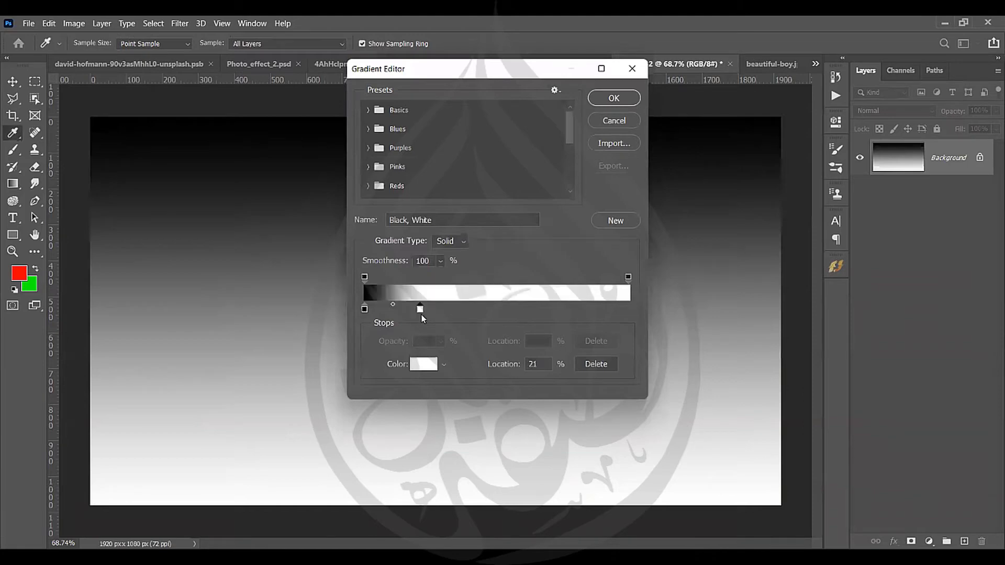
pyautogui.click(448, 309)
pyautogui.moveTo(420, 309); pyautogui.dragTo(542, 310)
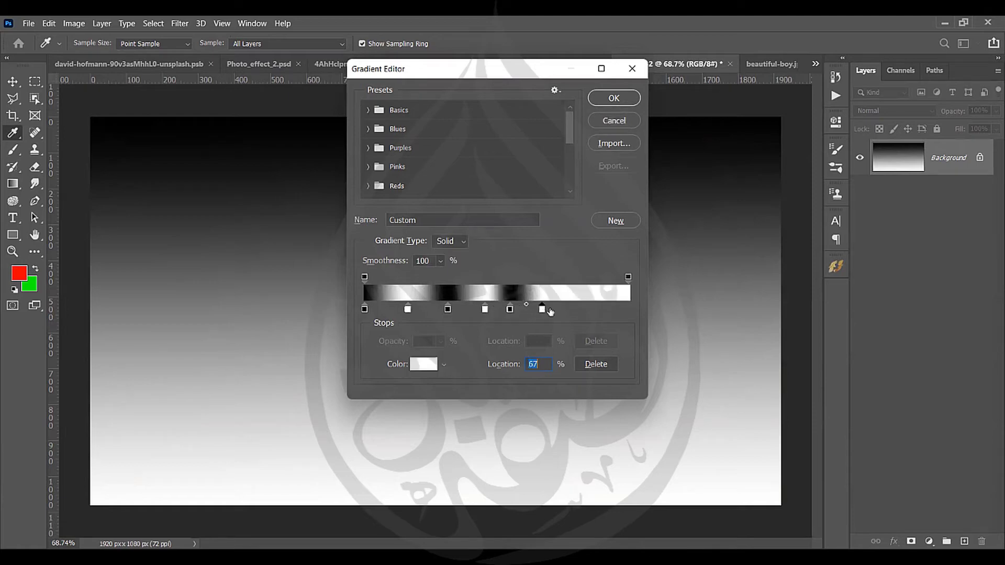
pyautogui.click(510, 309)
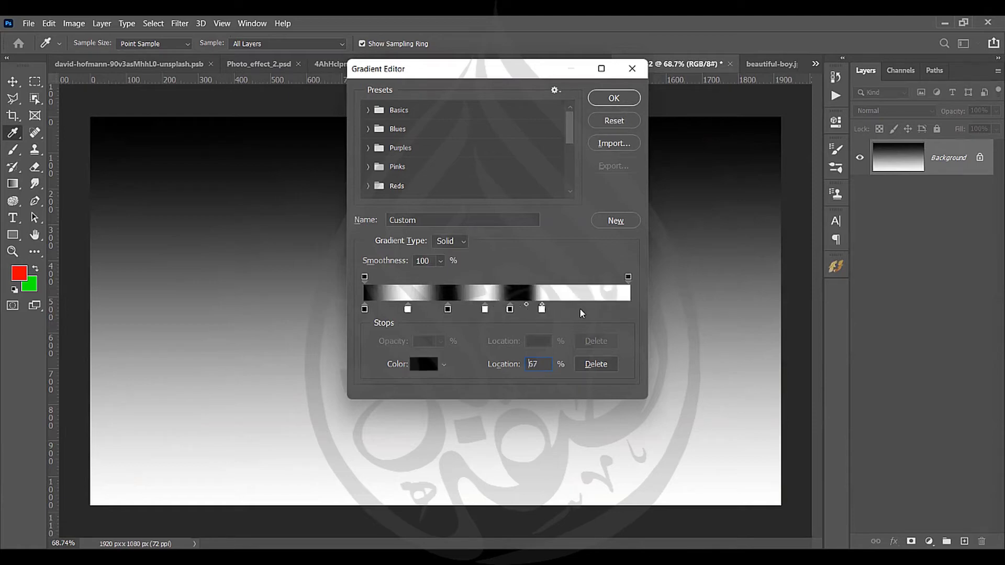
pyautogui.click(579, 309)
pyautogui.click(542, 309)
pyautogui.click(594, 310)
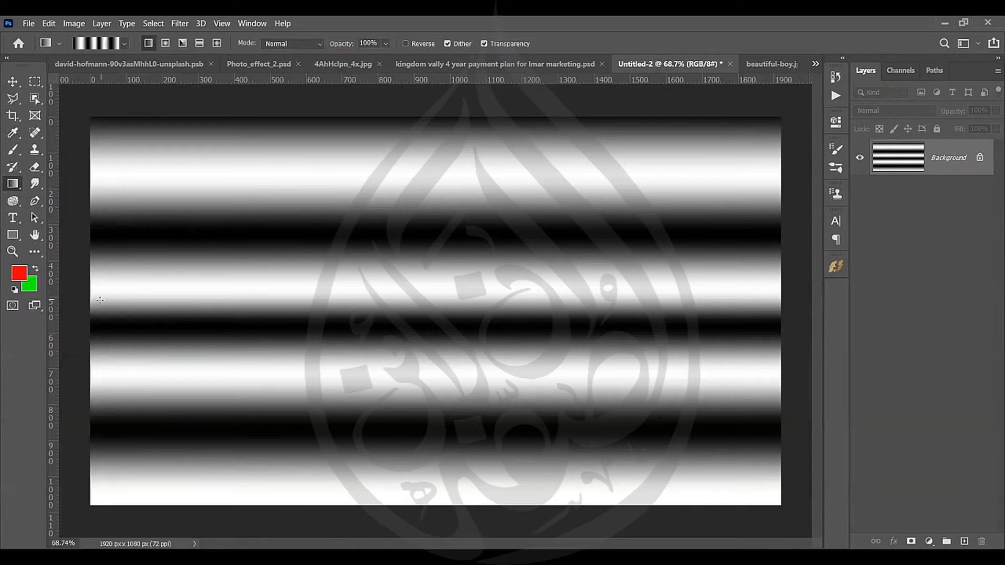
# - Apply the custom gradient as a linear gradient across the canvas width, and again as a radial gradient outward from the centre
pyautogui.moveTo(92, 301); pyautogui.dragTo(772, 297)
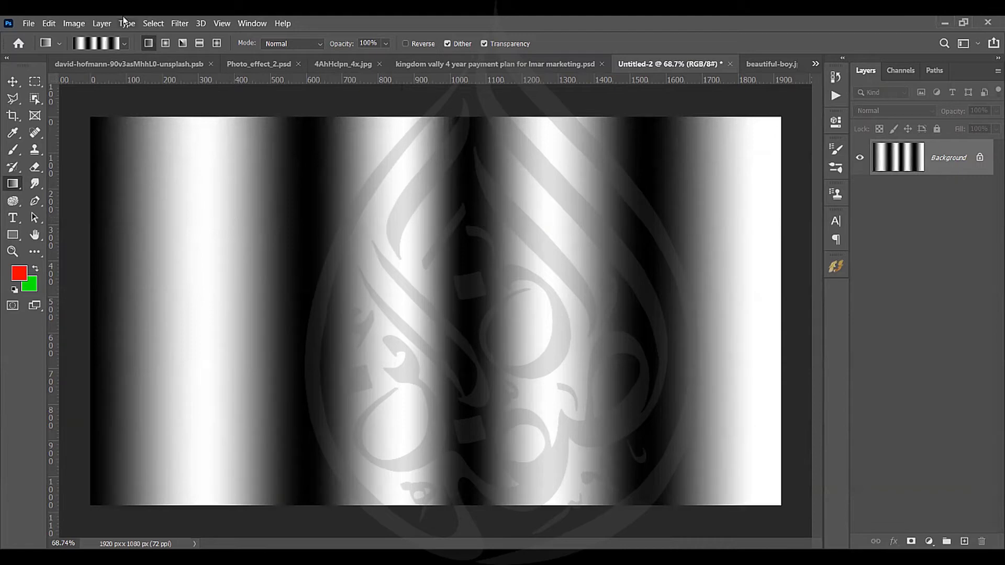
pyautogui.click(165, 44)
pyautogui.moveTo(434, 310); pyautogui.dragTo(753, 312)
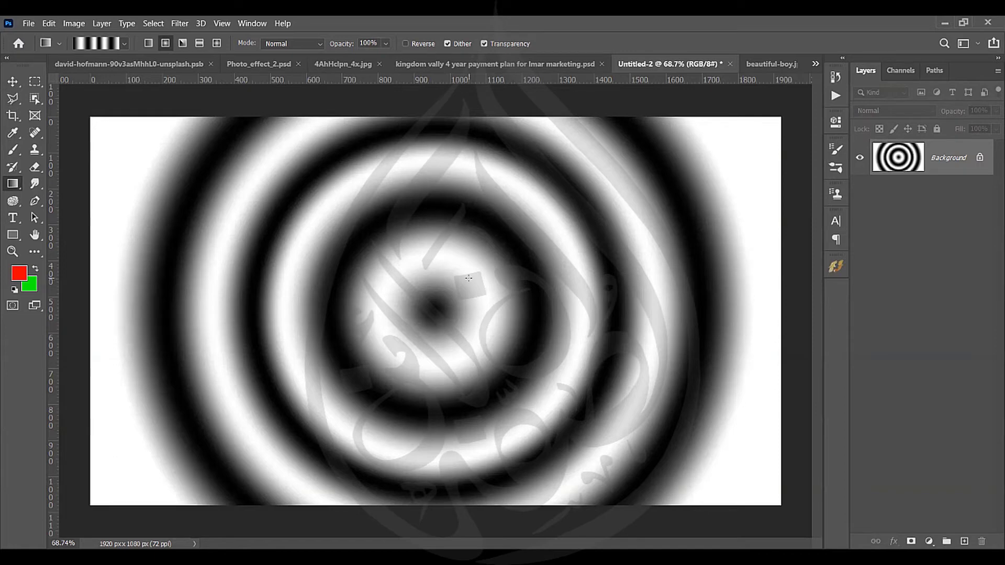
# - Apply the custom gradient as an angle gradient, drawn horizontally from the canvas centre towards the right edge
pyautogui.click(124, 46)
pyautogui.click(124, 46)
pyautogui.click(183, 46)
pyautogui.moveTo(433, 314); pyautogui.dragTo(728, 316)
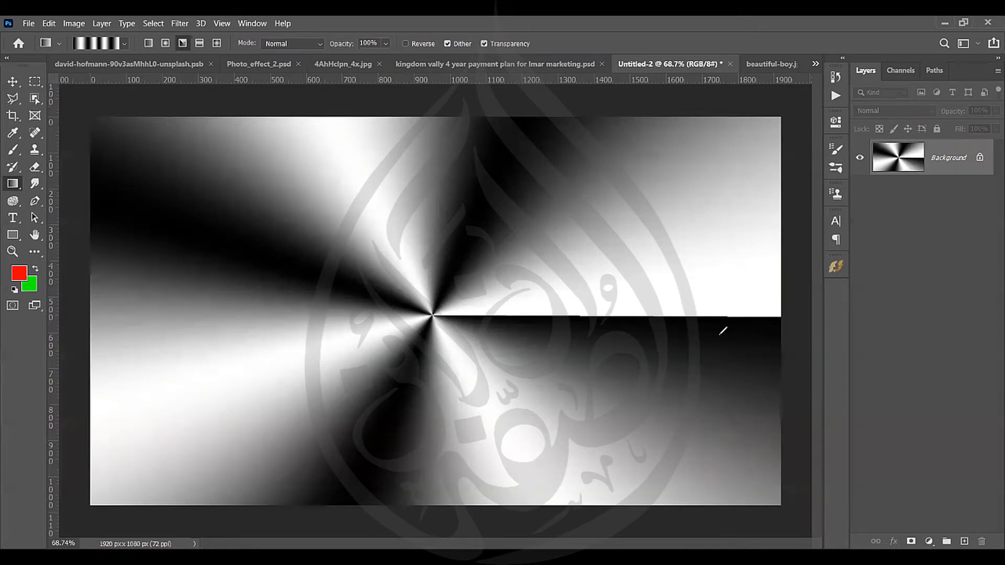
pyautogui.moveTo(536, 415); pyautogui.dragTo(544, 426)
pyautogui.moveTo(664, 259); pyautogui.dragTo(699, 277)
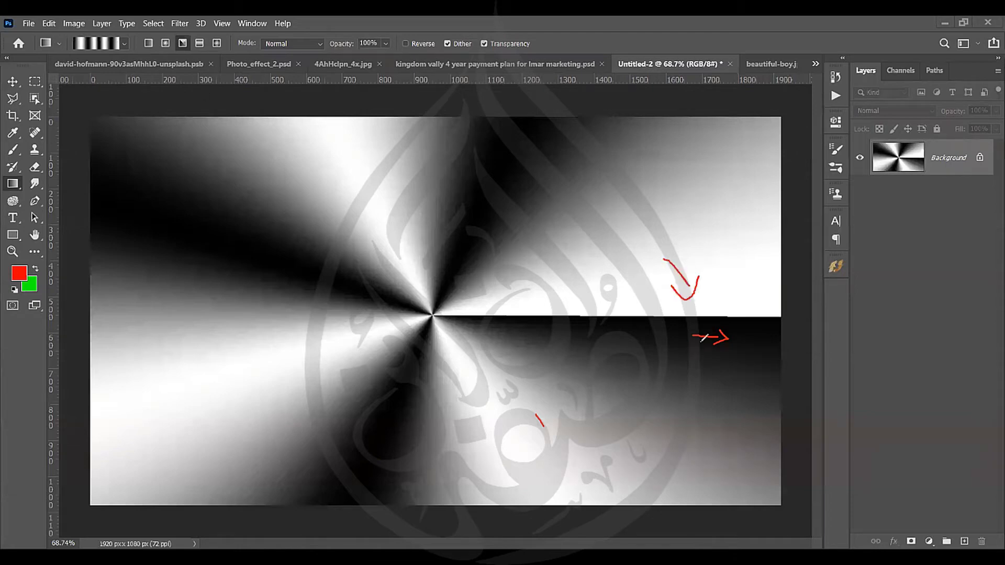
pyautogui.moveTo(701, 340); pyautogui.dragTo(661, 404)
pyautogui.moveTo(661, 404); pyautogui.dragTo(639, 282)
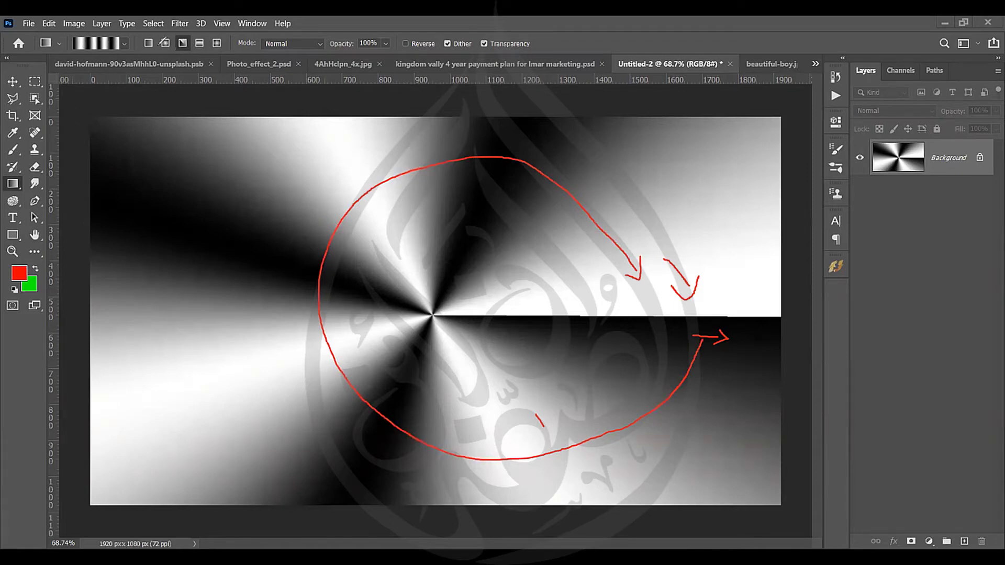
pyautogui.moveTo(146, 63)
pyautogui.mouseDown()
pyautogui.moveTo(143, 46)
pyautogui.moveTo(193, 58)
pyautogui.mouseUp()
pyautogui.press('Escape')
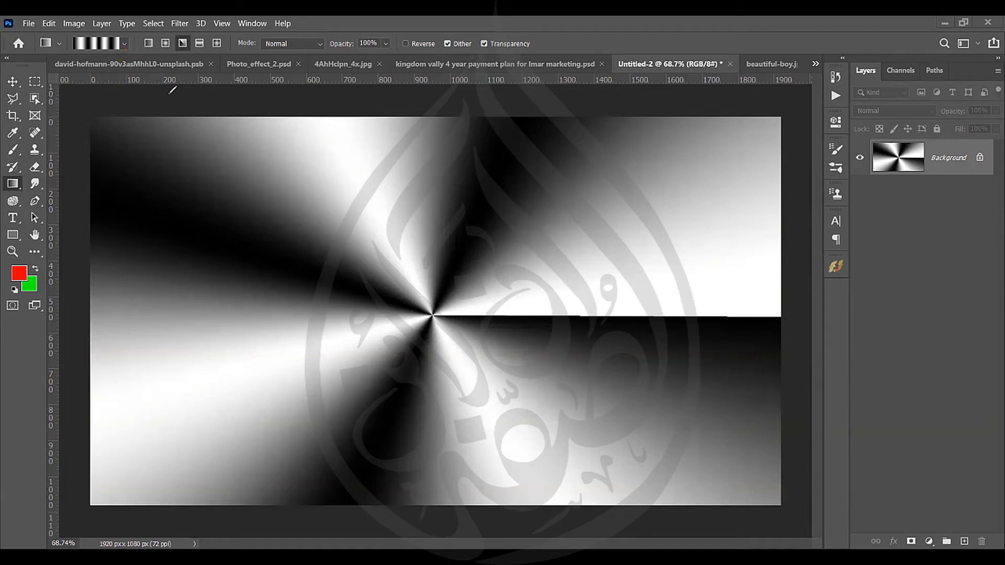
# - Open the custom gradient for editing and add a red colour stop at 39%, between the second black and second white stops
pyautogui.click(97, 46)
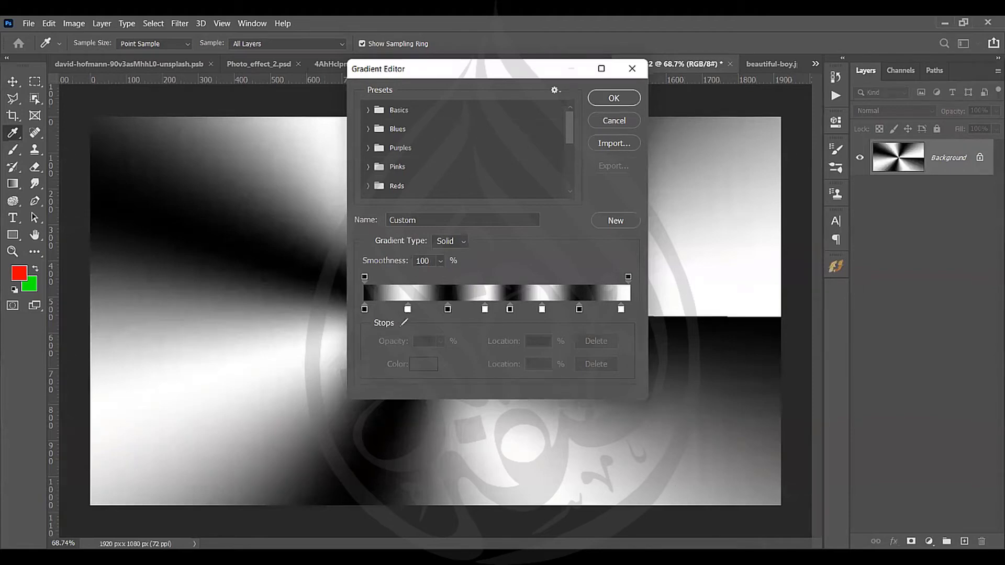
pyautogui.moveTo(405, 319)
pyautogui.mouseDown()
pyautogui.moveTo(413, 332)
pyautogui.moveTo(369, 334)
pyautogui.moveTo(376, 325)
pyautogui.moveTo(369, 336)
pyautogui.mouseUp()
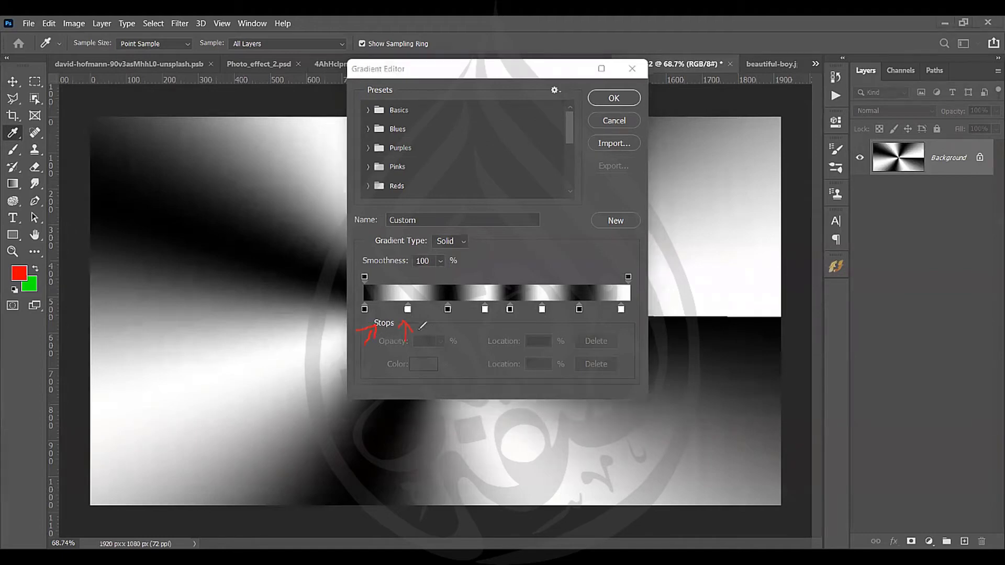
pyautogui.moveTo(447, 332)
pyautogui.mouseDown()
pyautogui.moveTo(444, 319)
pyautogui.moveTo(486, 323)
pyautogui.mouseUp()
pyautogui.press('Escape')
pyautogui.click(468, 308)
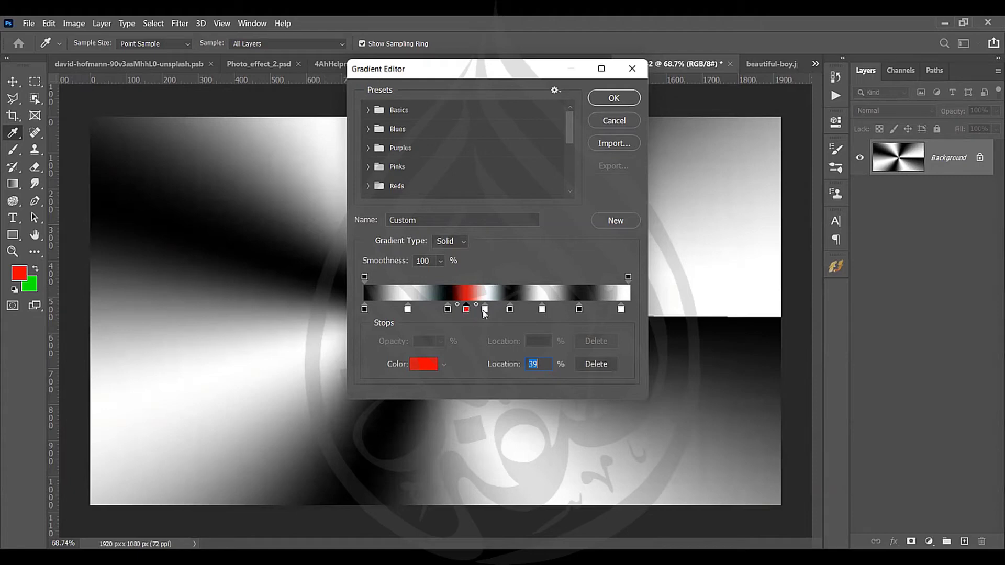
pyautogui.click(485, 309)
pyautogui.click(467, 310)
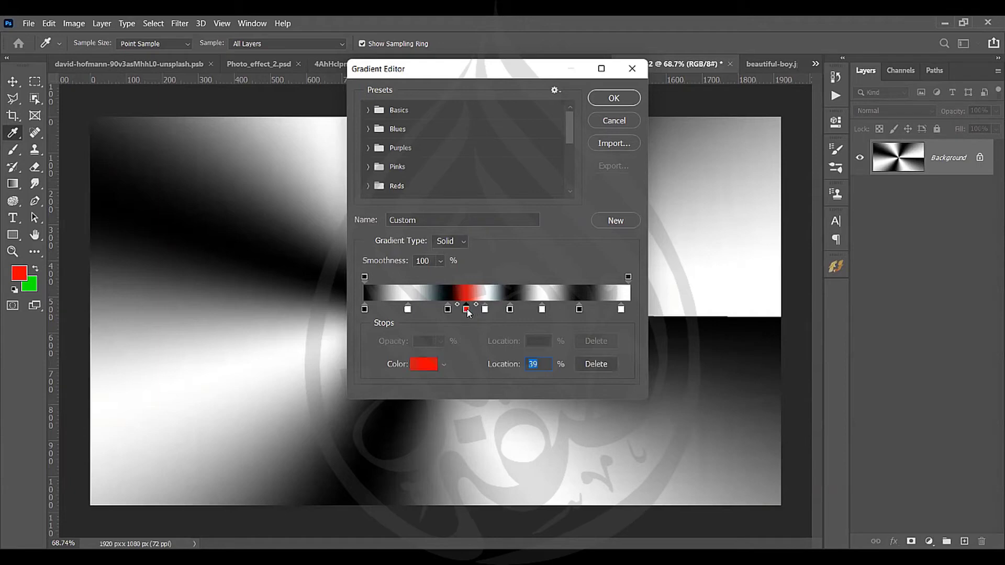
# - Change the colour of the 39% stop to green (00ff1e)
pyautogui.click(424, 365)
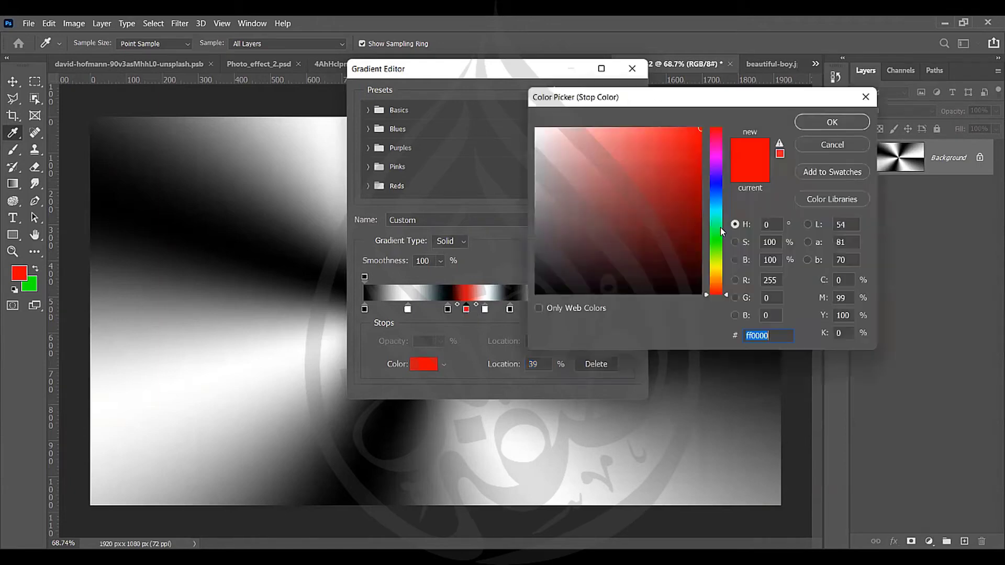
pyautogui.click(716, 235)
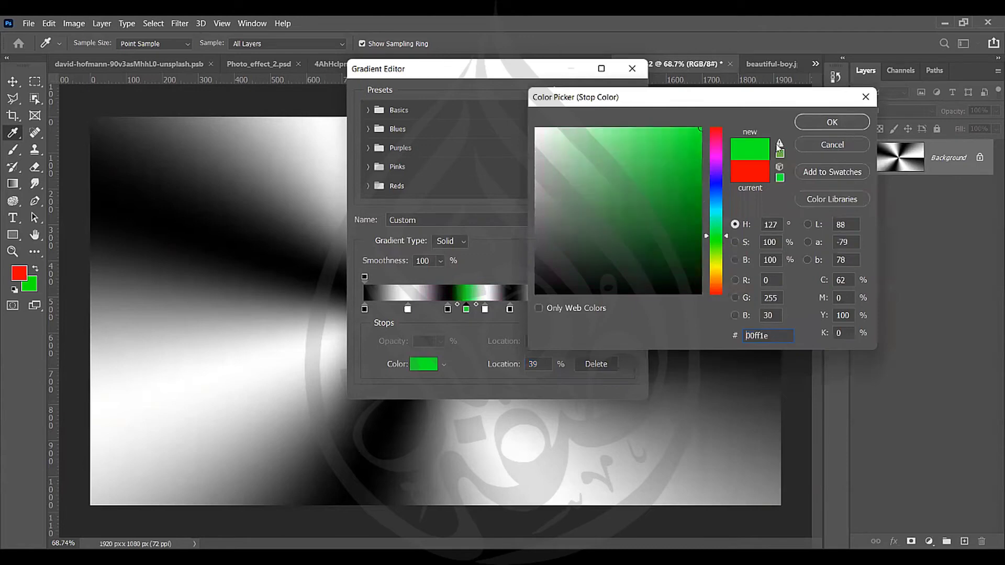
pyautogui.click(811, 121)
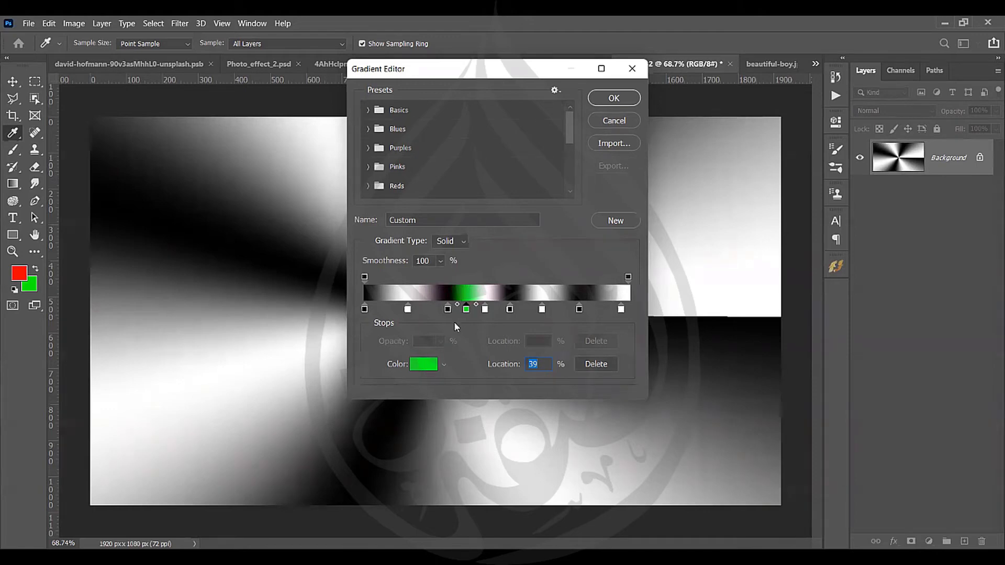
# - Change the colour of the 39% stop to blue and add a second blue stop at 35%
pyautogui.doubleClick(466, 309)
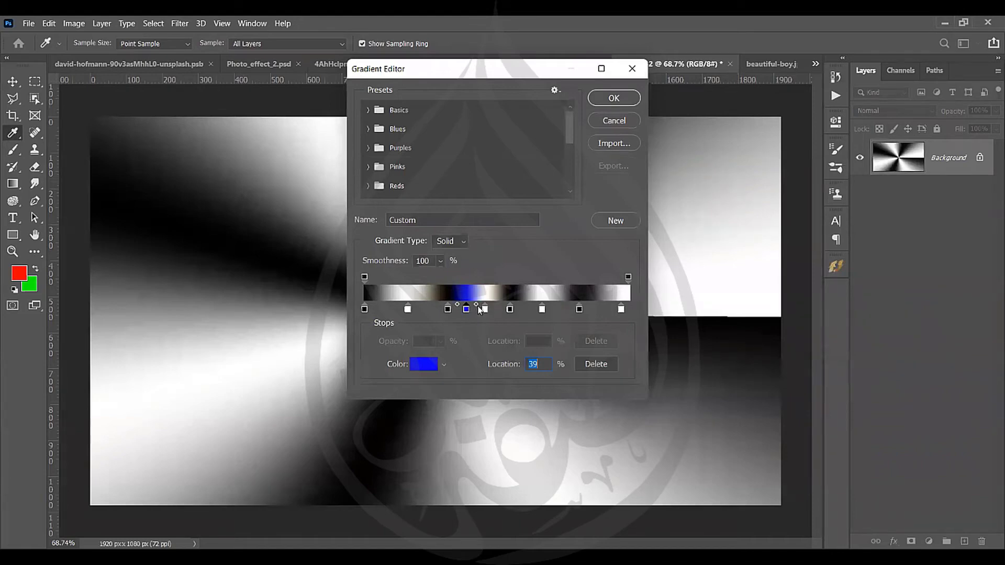
pyautogui.click(477, 306)
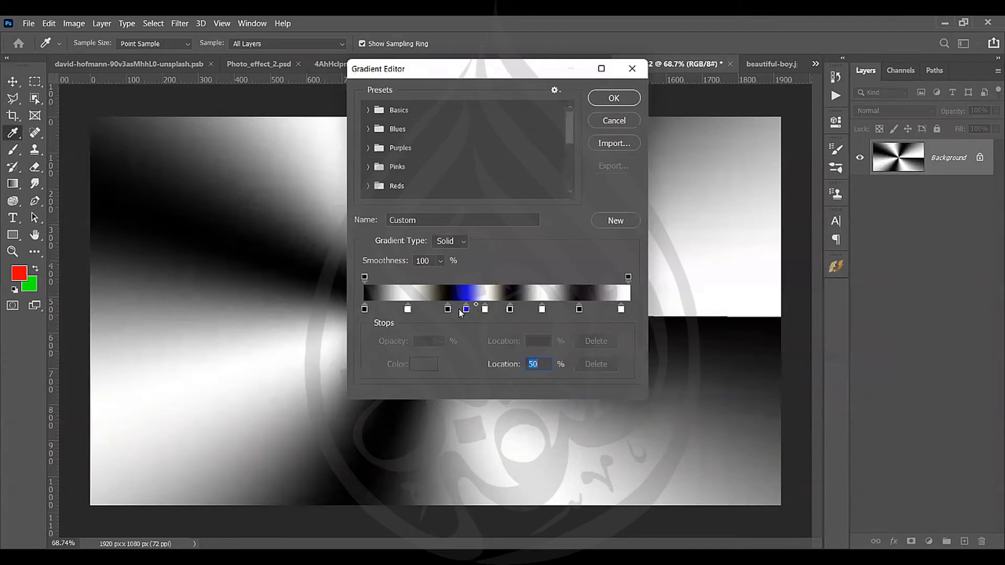
pyautogui.click(458, 309)
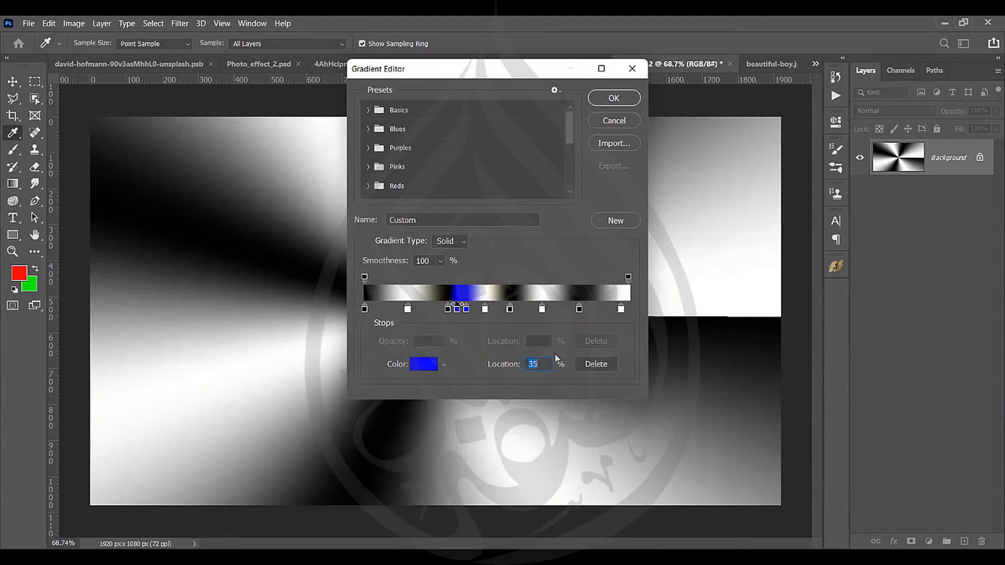
# - Remove all colour stops between the first black and the last white one, and add a black stop at 50%
pyautogui.click(408, 309)
pyautogui.moveTo(408, 313); pyautogui.dragTo(408, 339)
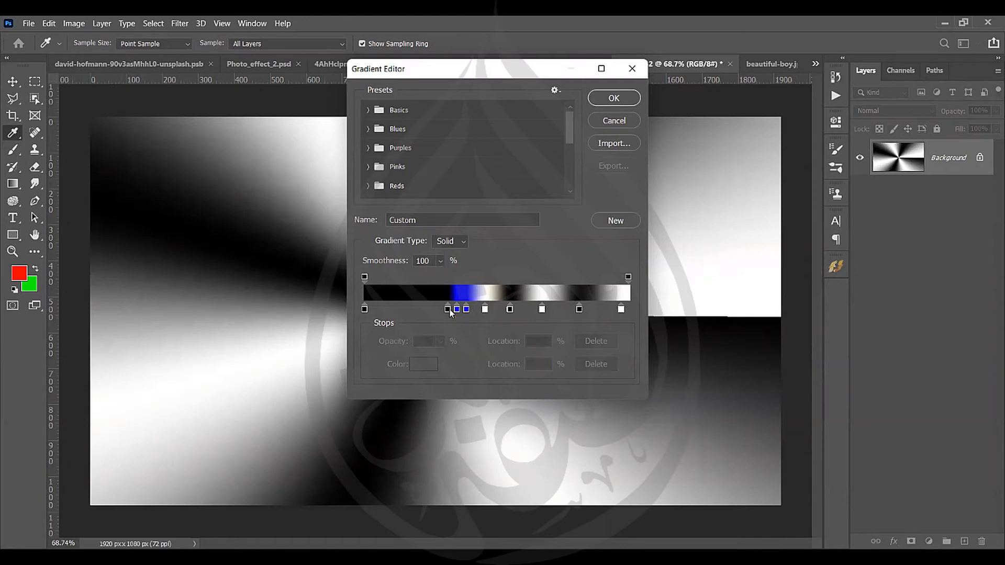
pyautogui.moveTo(449, 309); pyautogui.dragTo(447, 355)
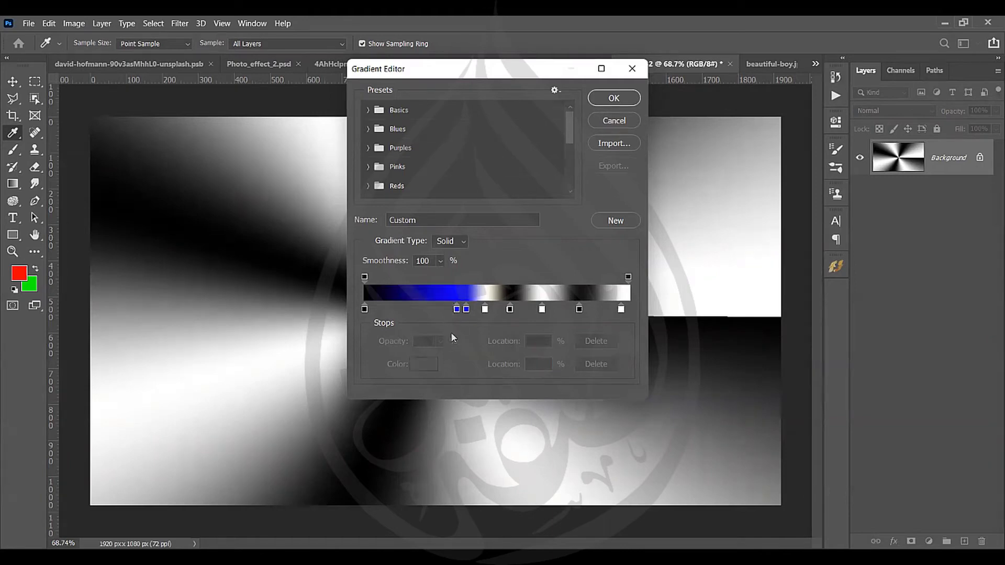
pyautogui.moveTo(457, 309); pyautogui.dragTo(456, 356)
pyautogui.moveTo(467, 309); pyautogui.dragTo(482, 356)
pyautogui.moveTo(510, 309); pyautogui.dragTo(542, 359)
pyautogui.moveTo(584, 310); pyautogui.dragTo(577, 373)
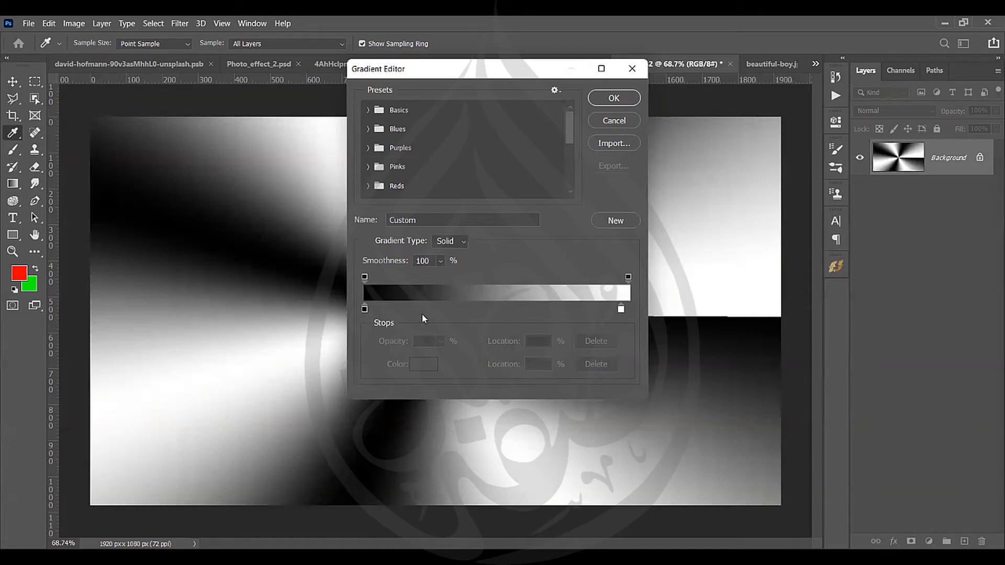
pyautogui.click(495, 310)
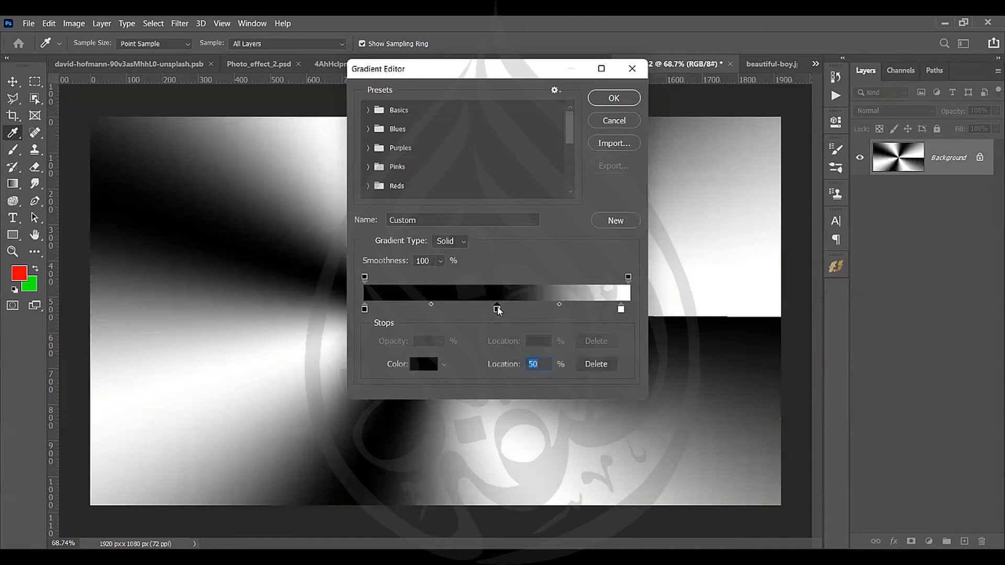
# - Change the colour of the 50% stop to blue and save the gradient as a new preset
pyautogui.doubleClick(496, 309)
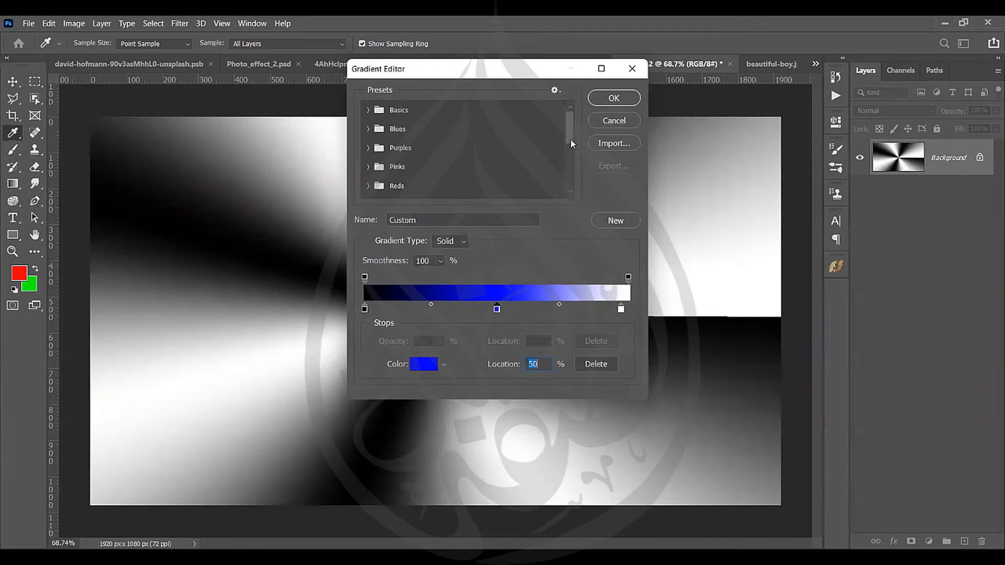
pyautogui.moveTo(571, 140); pyautogui.dragTo(566, 194)
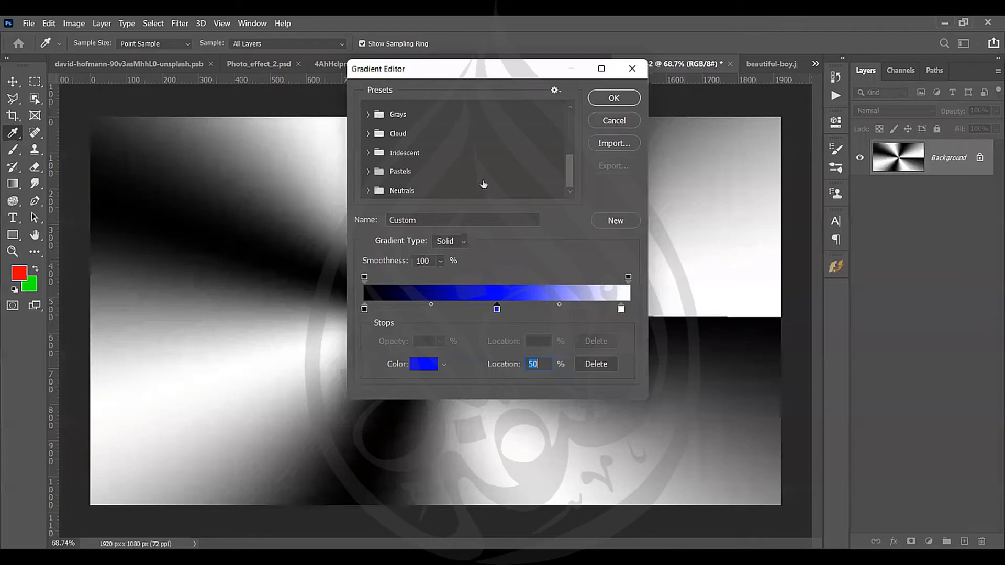
pyautogui.moveTo(568, 166); pyautogui.dragTo(563, 108)
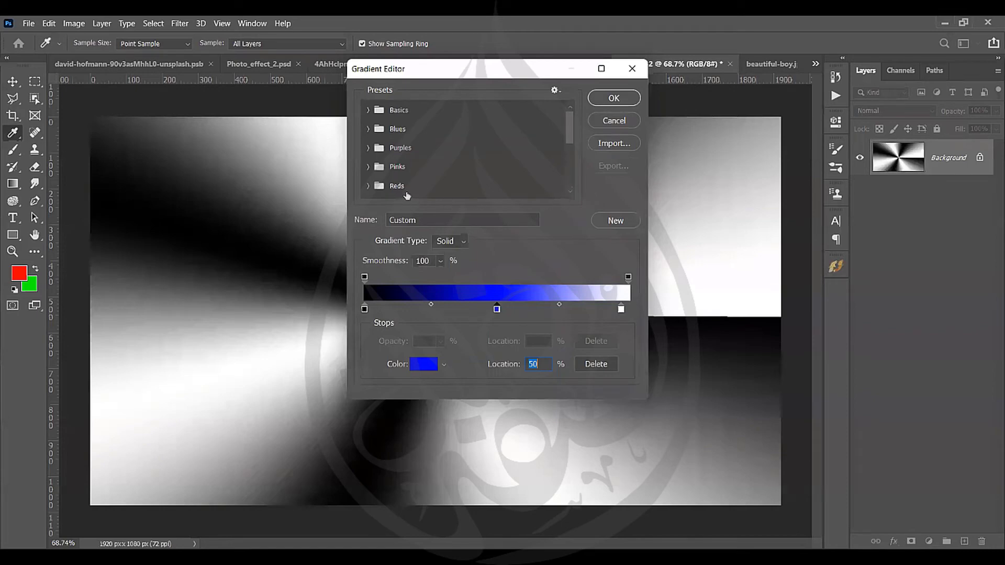
pyautogui.scroll(-5, 411, 197)
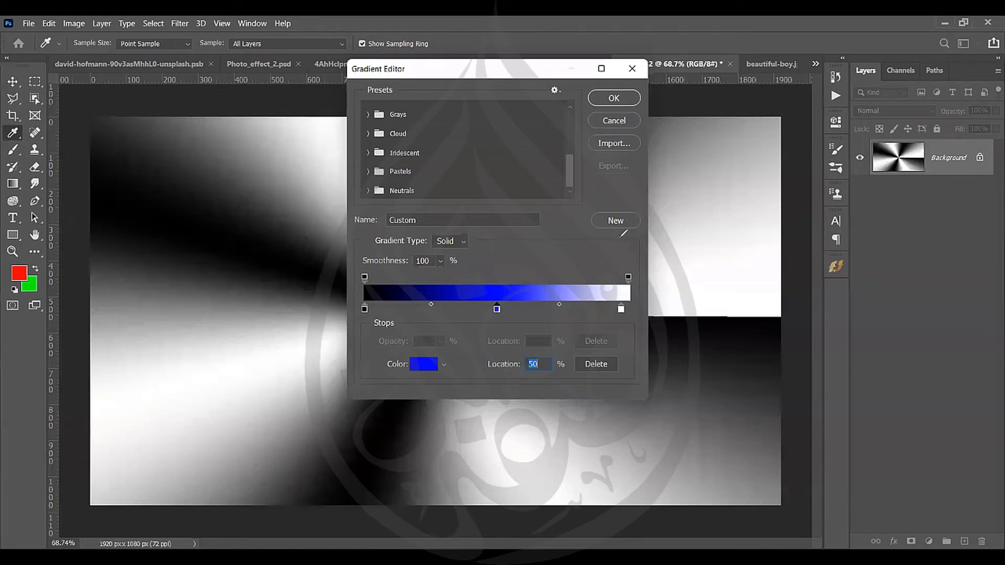
pyautogui.moveTo(640, 205)
pyautogui.mouseDown()
pyautogui.moveTo(620, 239)
pyautogui.moveTo(638, 222)
pyautogui.mouseUp()
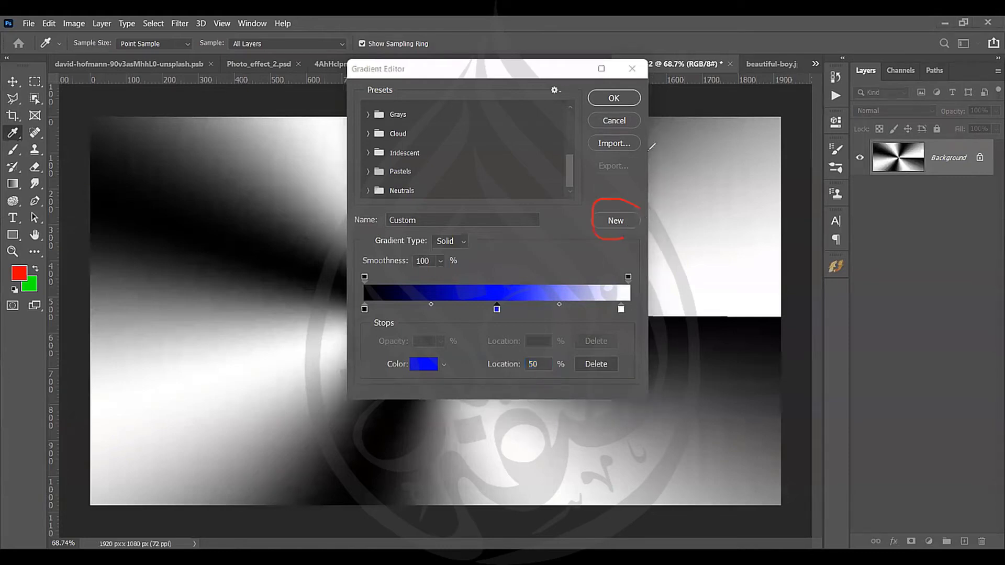
pyautogui.press('Escape')
pyautogui.click(619, 223)
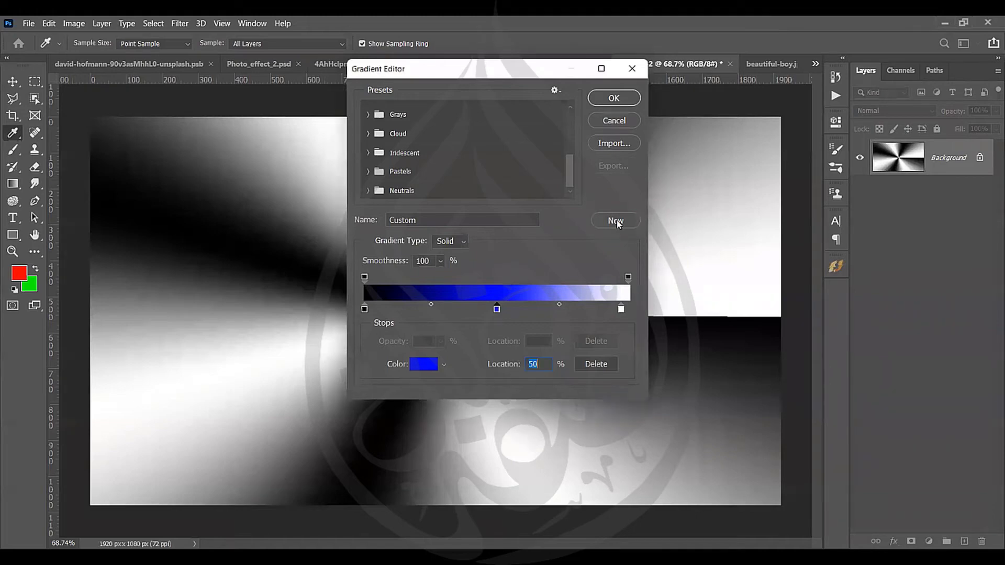
pyautogui.click(617, 223)
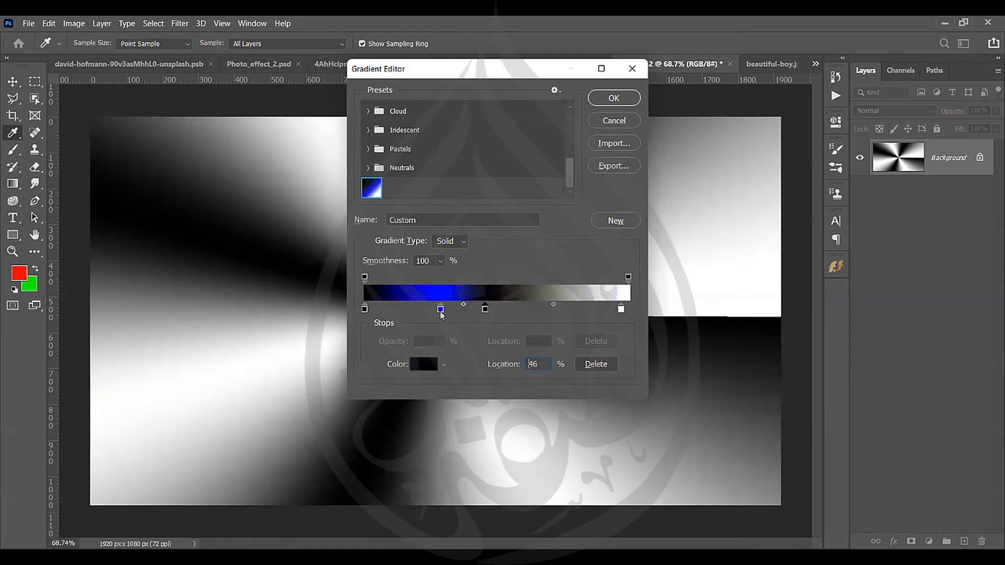
# - Add another blue colour stop at 67%, save the gradient as a second new preset and apply it
pyautogui.moveTo(441, 311); pyautogui.dragTo(544, 316)
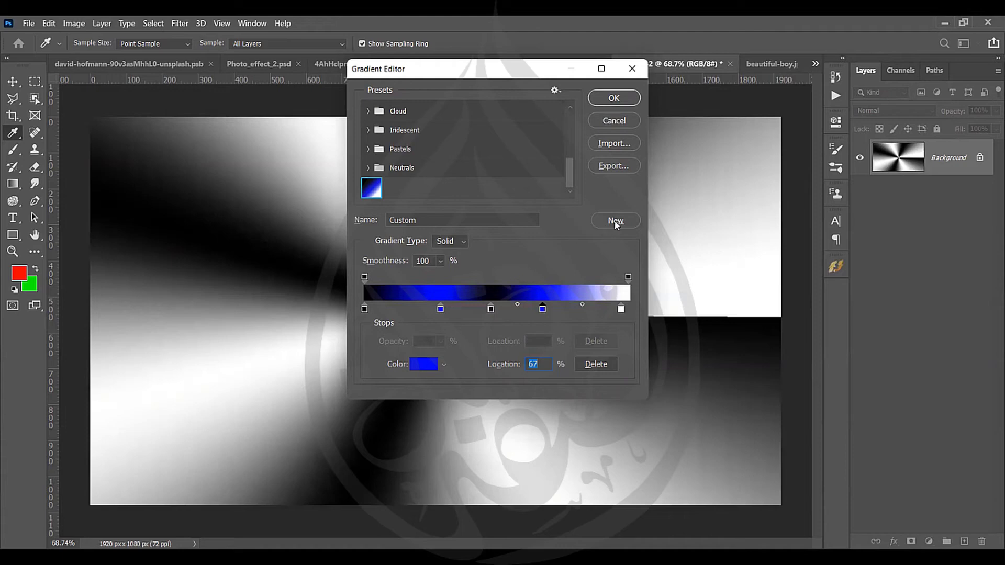
pyautogui.click(394, 193)
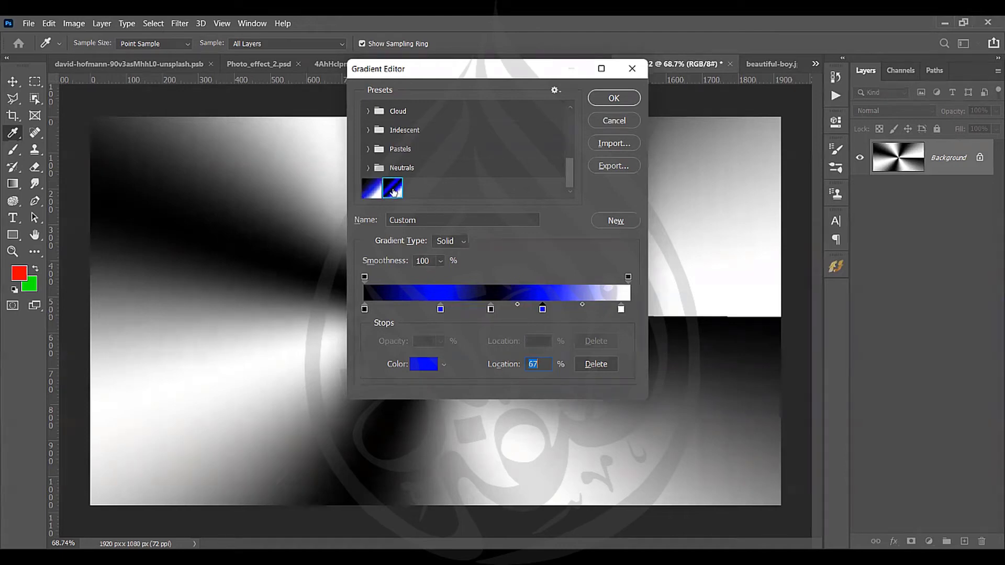
pyautogui.click(608, 101)
# - Fill the canvas with the saved gradient as an Angle gradient from the corner and the centre, and finally as a diagonal Linear gradient
pyautogui.moveTo(92, 121); pyautogui.dragTo(634, 396)
pyautogui.moveTo(758, 492); pyautogui.dragTo(757, 493)
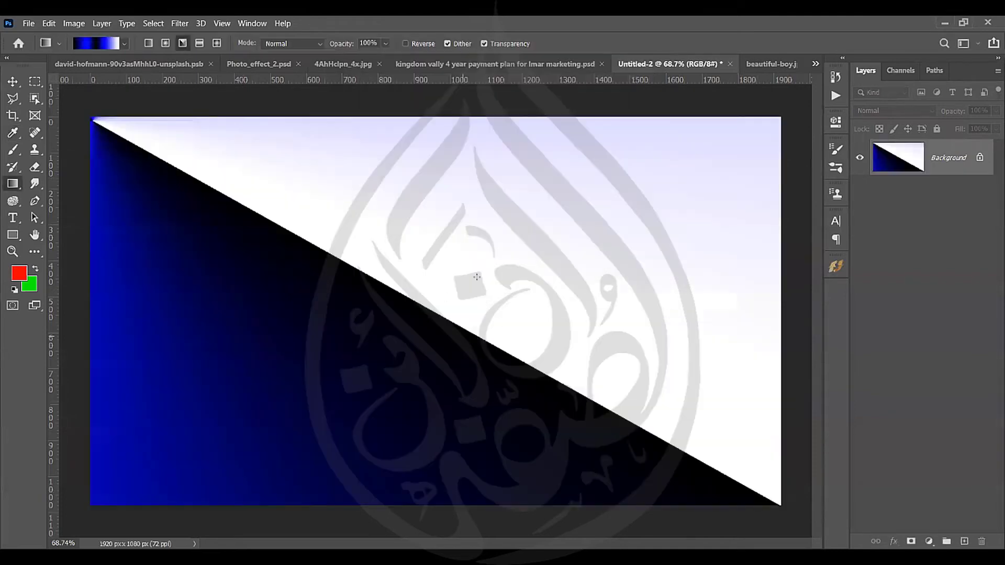
pyautogui.moveTo(498, 240); pyautogui.dragTo(450, 272)
pyautogui.moveTo(449, 307); pyautogui.dragTo(557, 327)
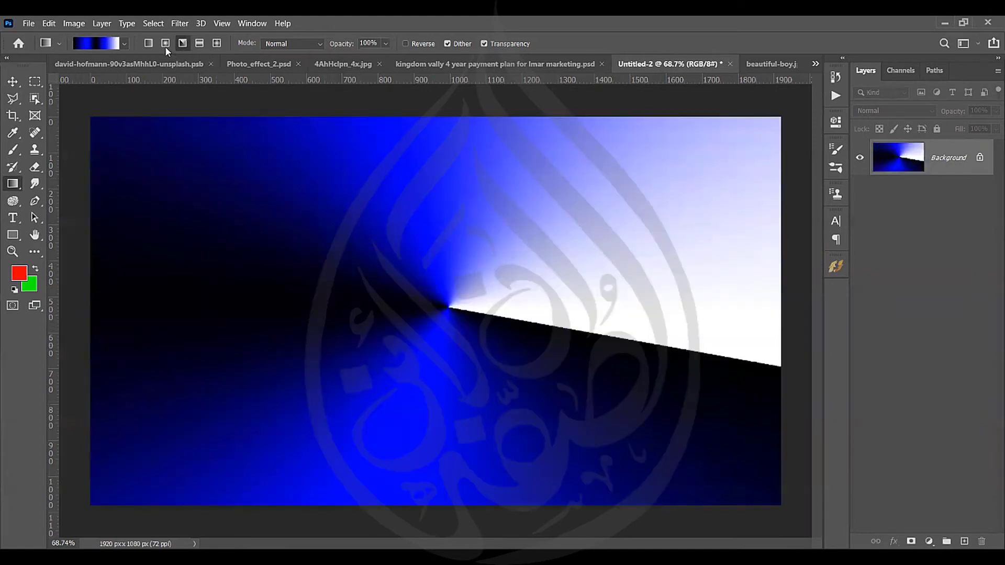
pyautogui.click(150, 46)
pyautogui.moveTo(101, 128)
pyautogui.mouseDown()
pyautogui.moveTo(412, 301)
pyautogui.moveTo(750, 469)
pyautogui.moveTo(738, 459)
pyautogui.mouseUp()
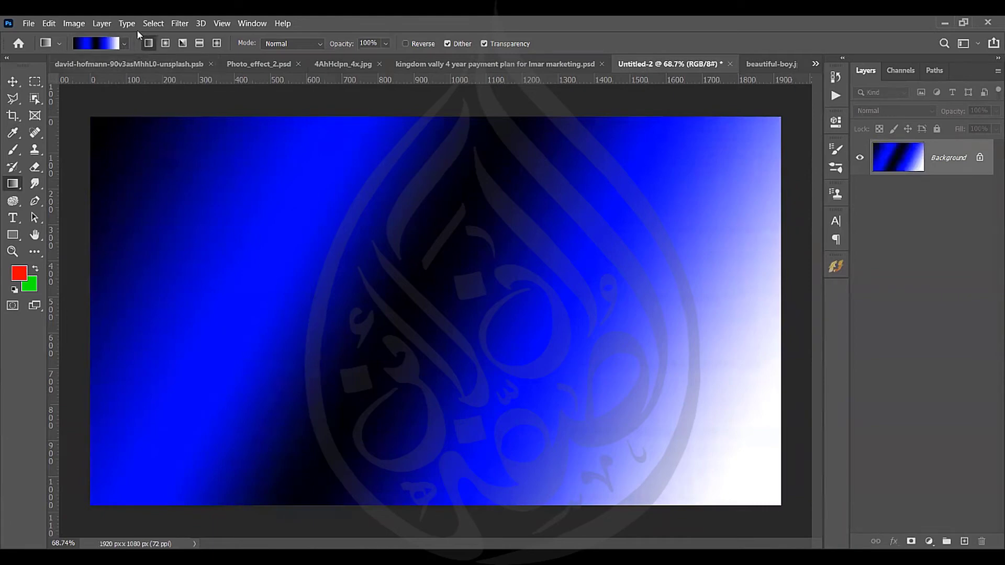
# - Examine the saved custom gradients at the end of the Gradient Editor's preset list
pyautogui.click(104, 43)
pyautogui.scroll(-3, 388, 167)
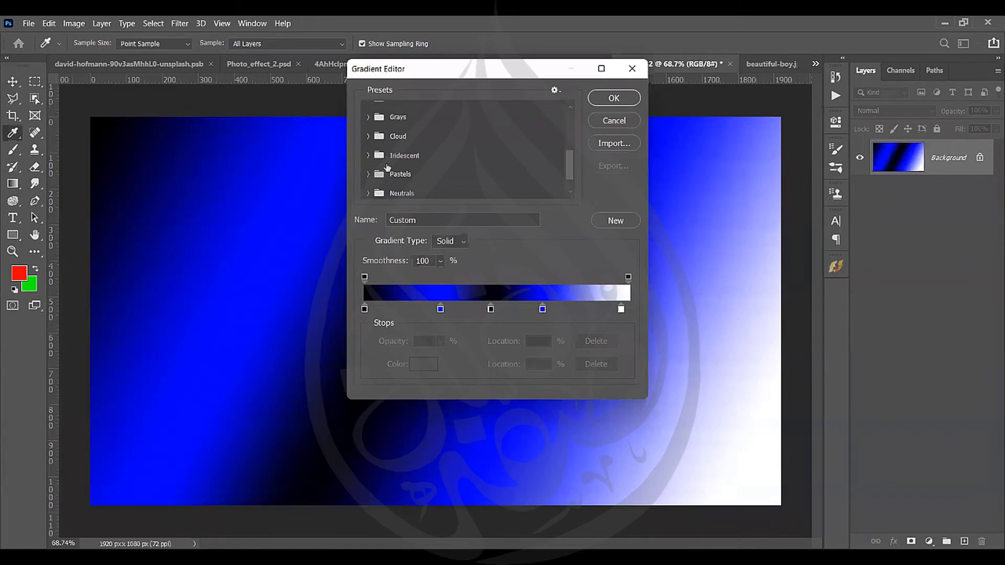
pyautogui.scroll(3, 388, 167)
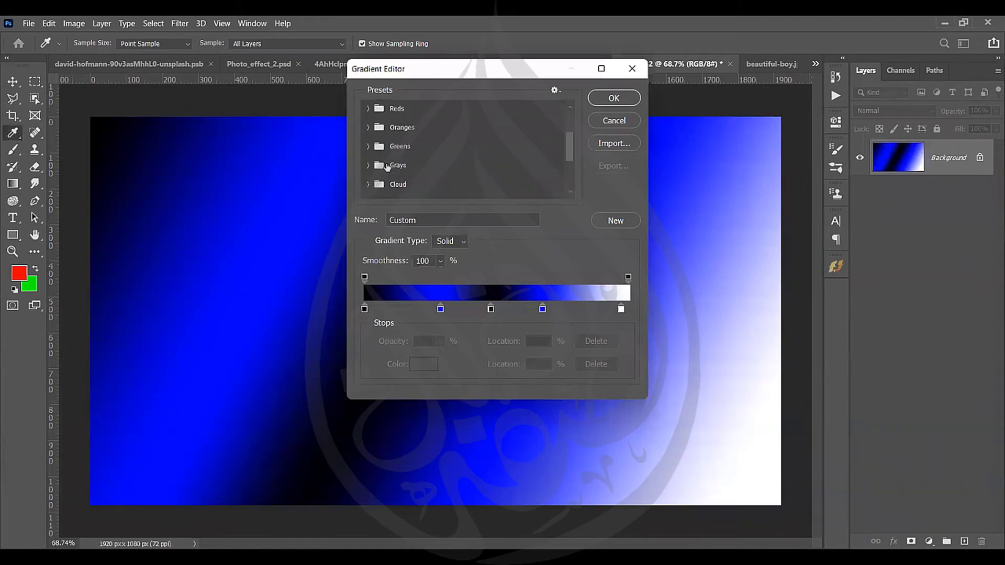
pyautogui.scroll(-5, 387, 167)
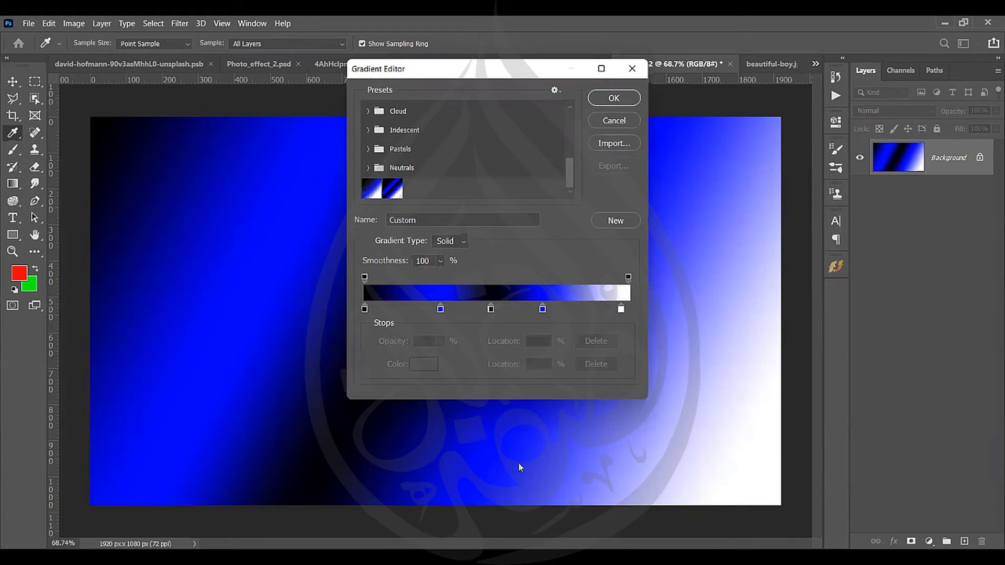
pyautogui.press('Return')
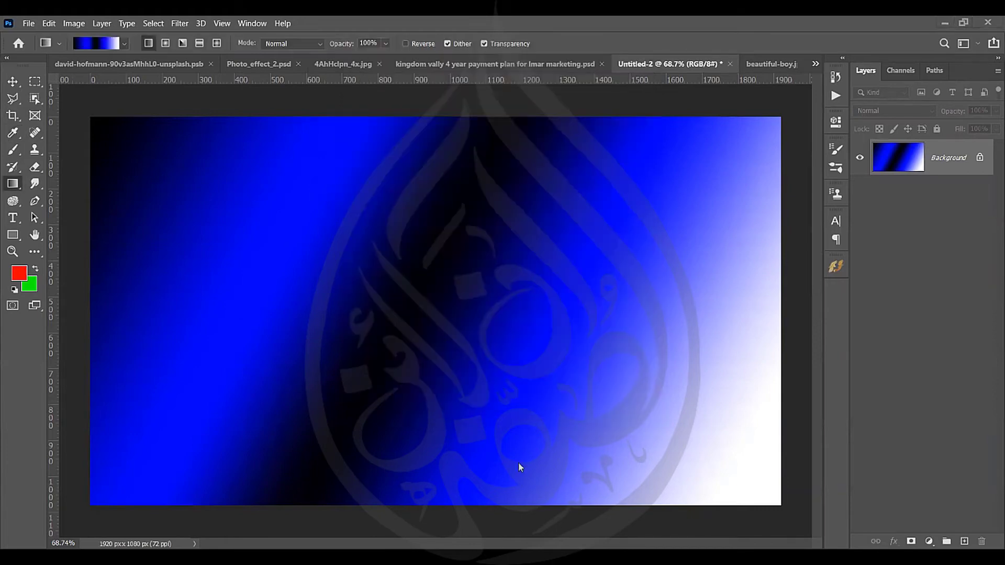
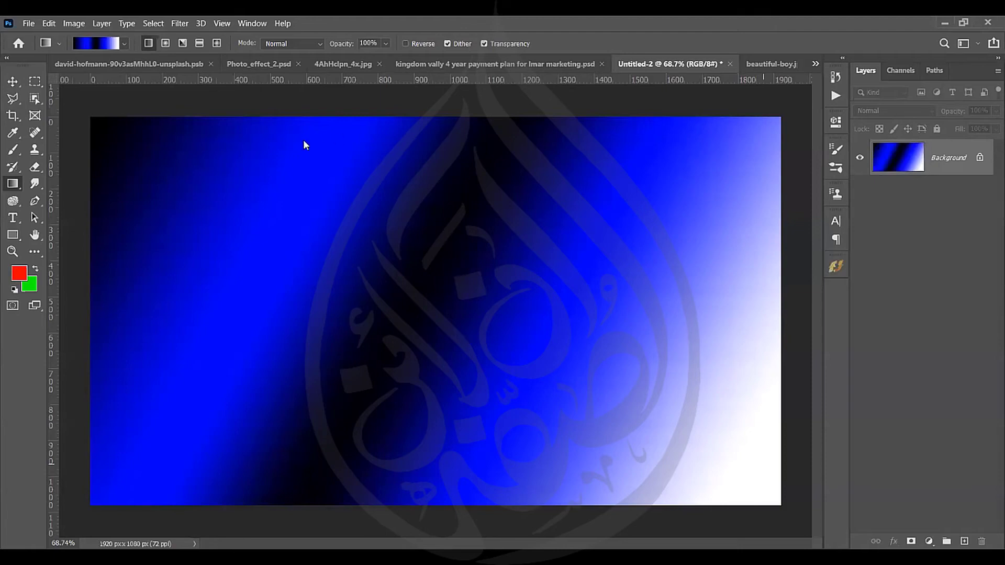
pyautogui.click(106, 49)
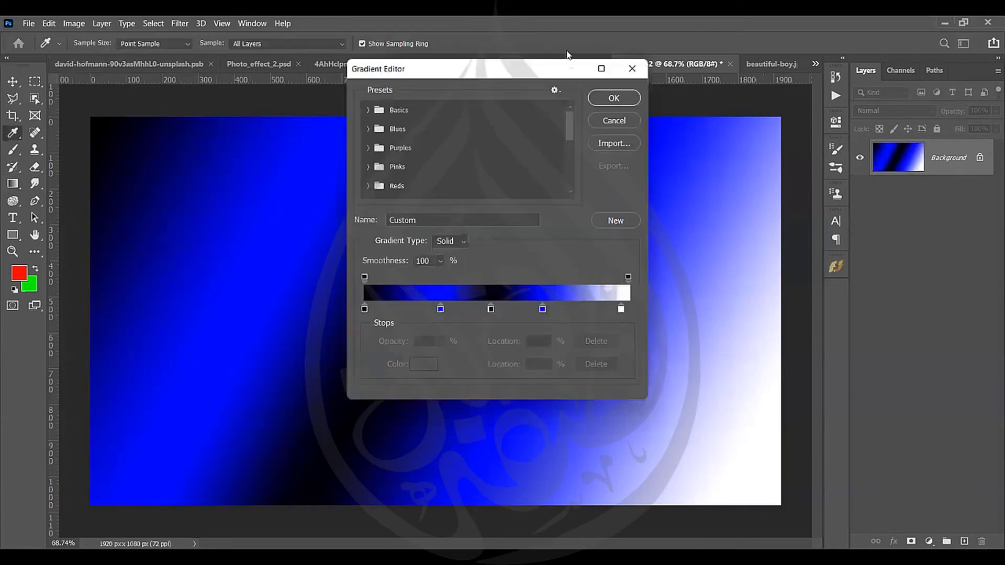
pyautogui.click(634, 68)
pyautogui.click(13, 83)
pyautogui.click(16, 184)
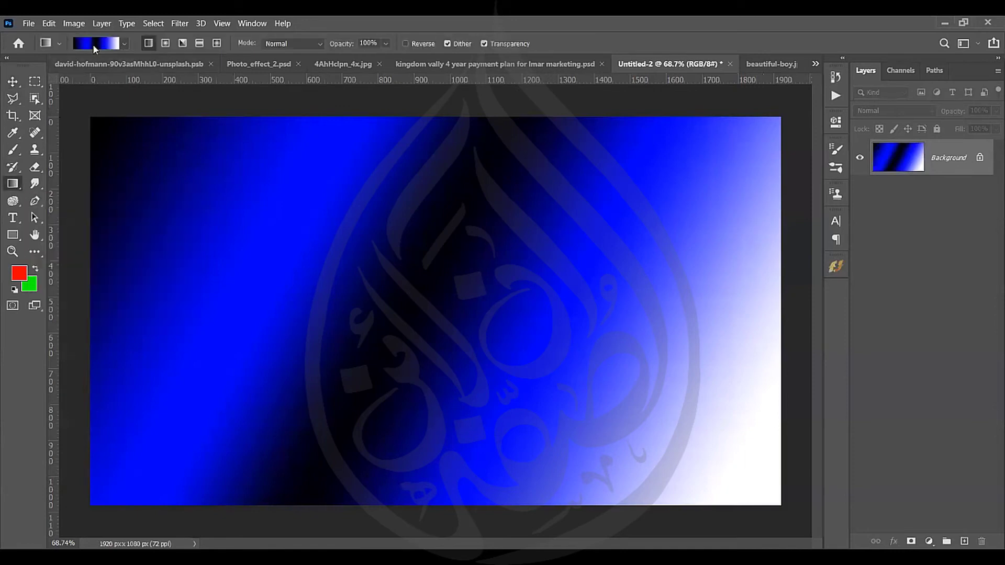
# - Choose the orange-pink-purple preset Red_07 from the Reds group and fill the canvas diagonally with it
pyautogui.click(124, 44)
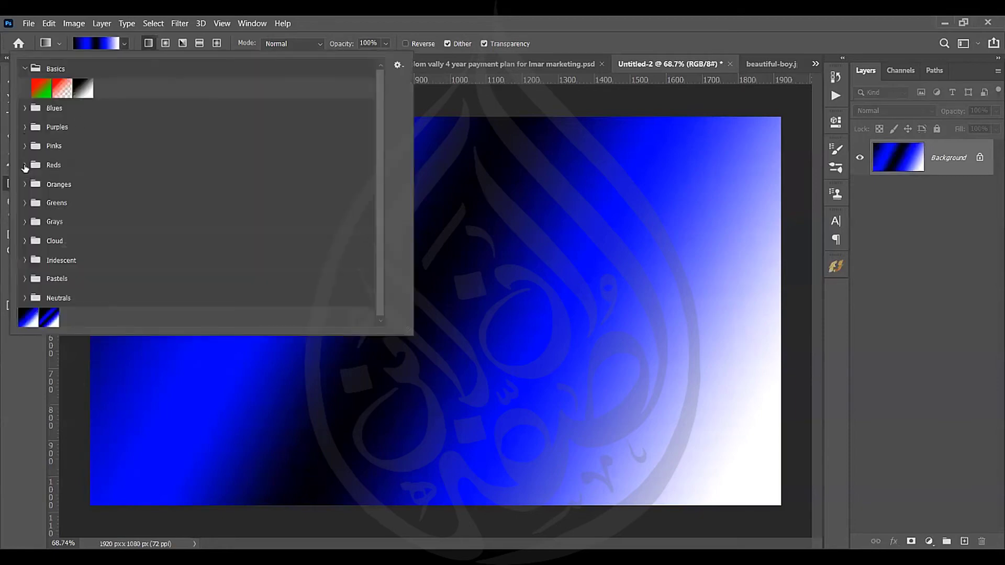
pyautogui.click(25, 166)
pyautogui.click(167, 185)
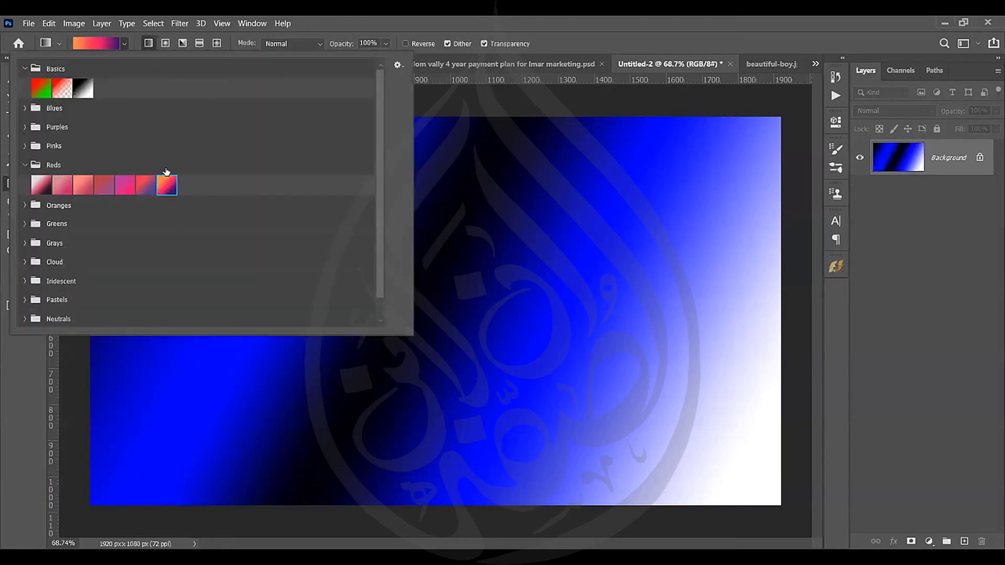
pyautogui.click(387, 15)
pyautogui.moveTo(90, 119); pyautogui.dragTo(768, 493)
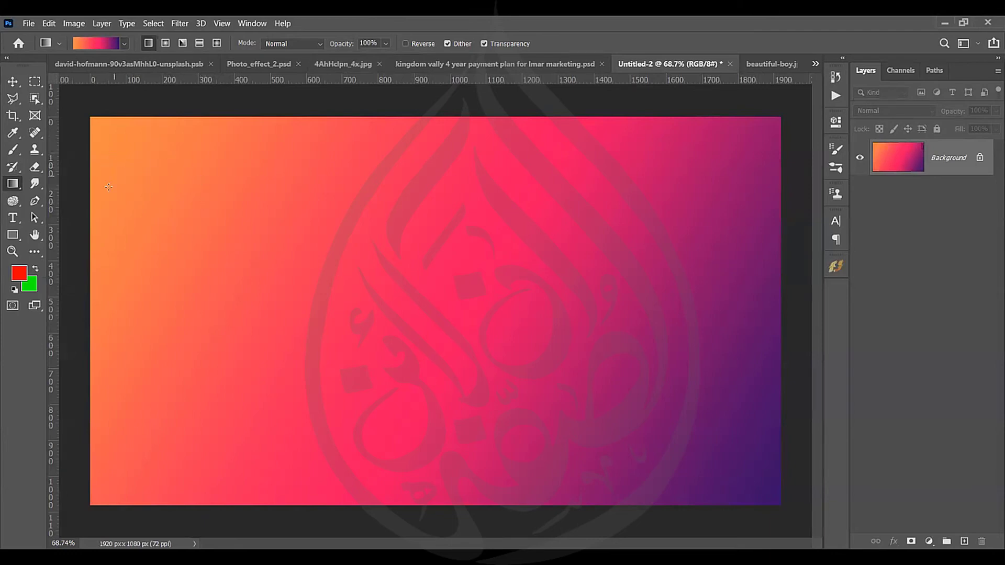
# - Change the first colour stop of the Red_07 gradient to green and fill the canvas diagonally with the edited gradient
pyautogui.click(96, 44)
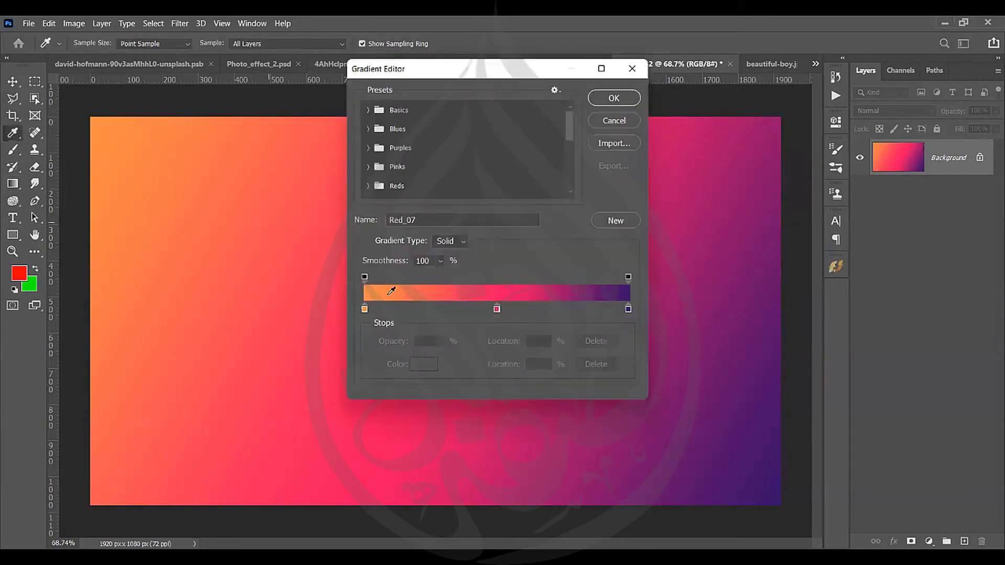
pyautogui.click(365, 310)
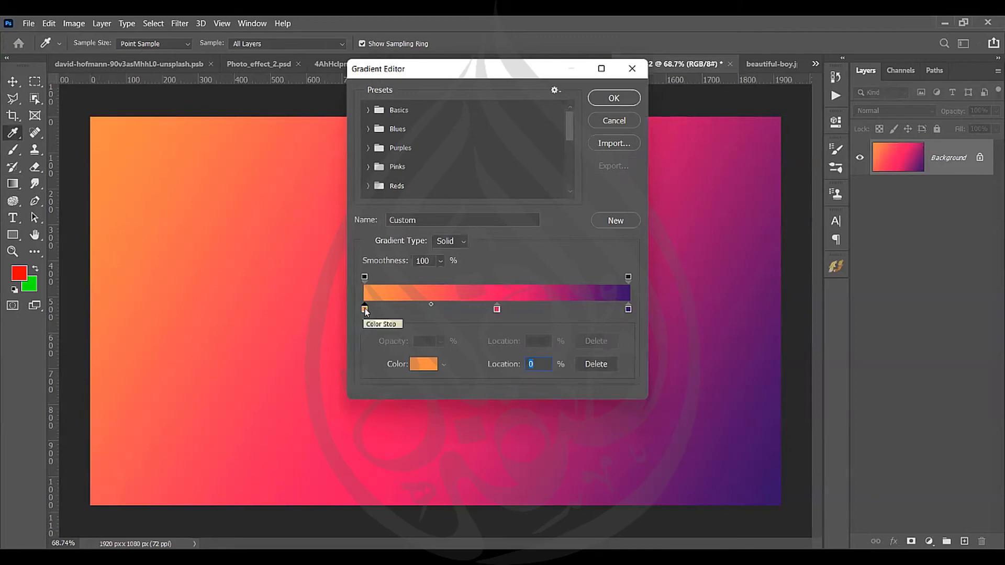
pyautogui.click(417, 369)
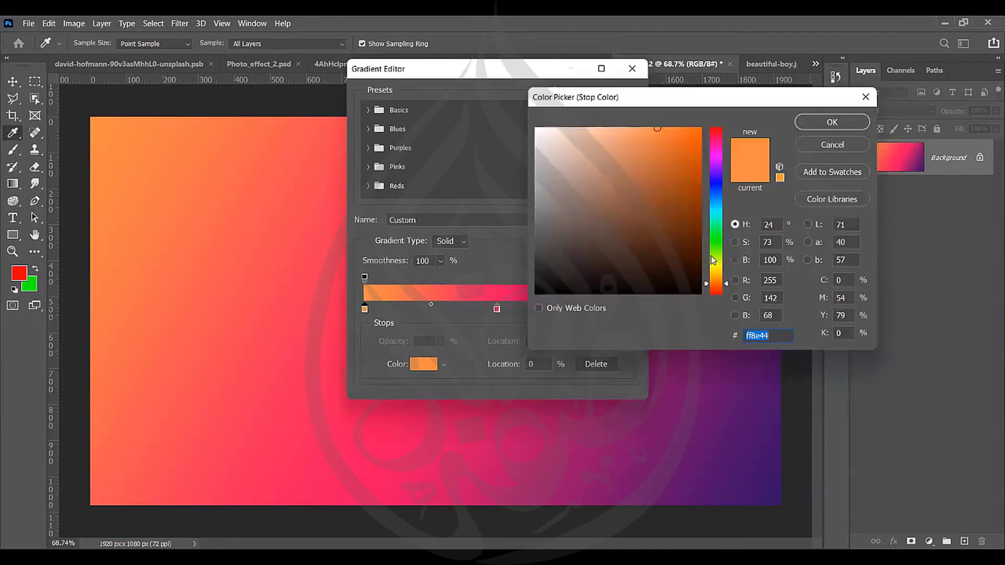
pyautogui.moveTo(715, 264); pyautogui.dragTo(719, 236)
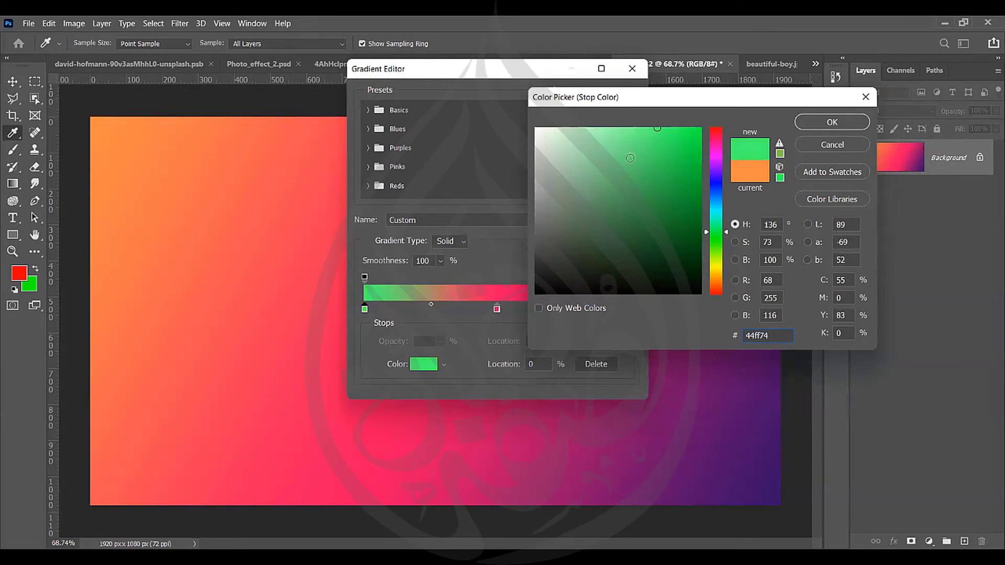
pyautogui.click(830, 122)
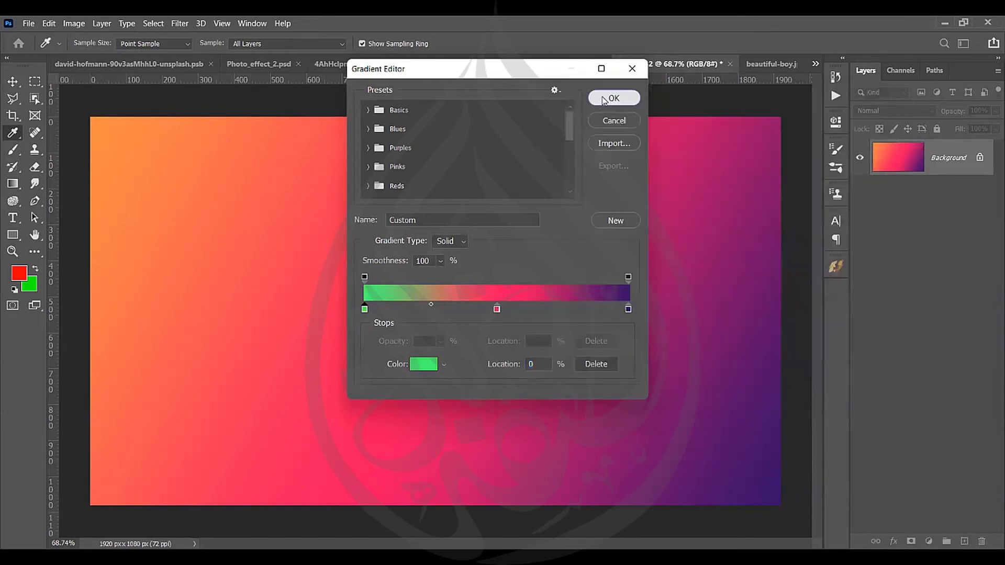
pyautogui.click(612, 98)
pyautogui.moveTo(91, 117); pyautogui.dragTo(765, 490)
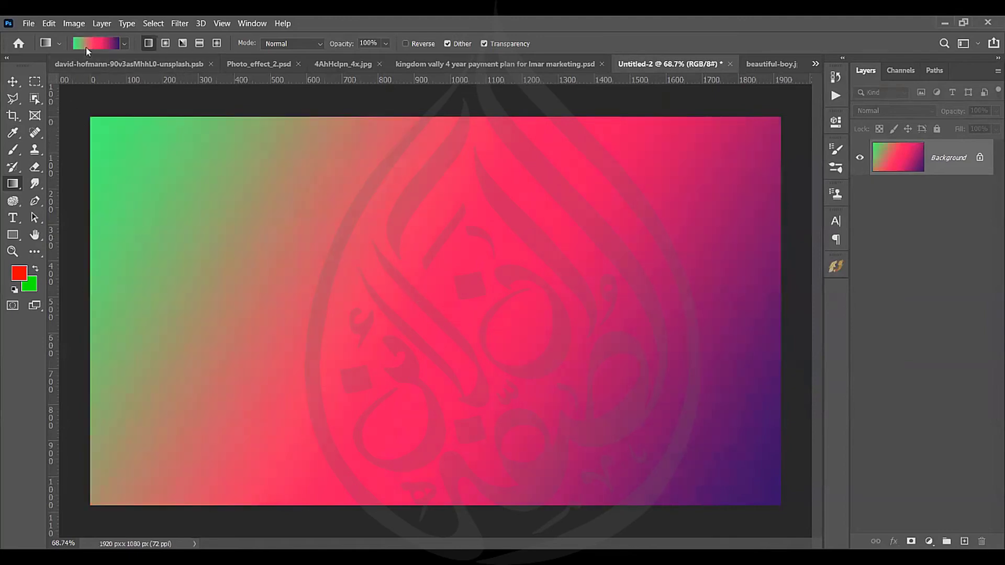
# - Add an orange-yellow colour stop at 23% to the gradient and fill the canvas diagonally with it
pyautogui.click(86, 46)
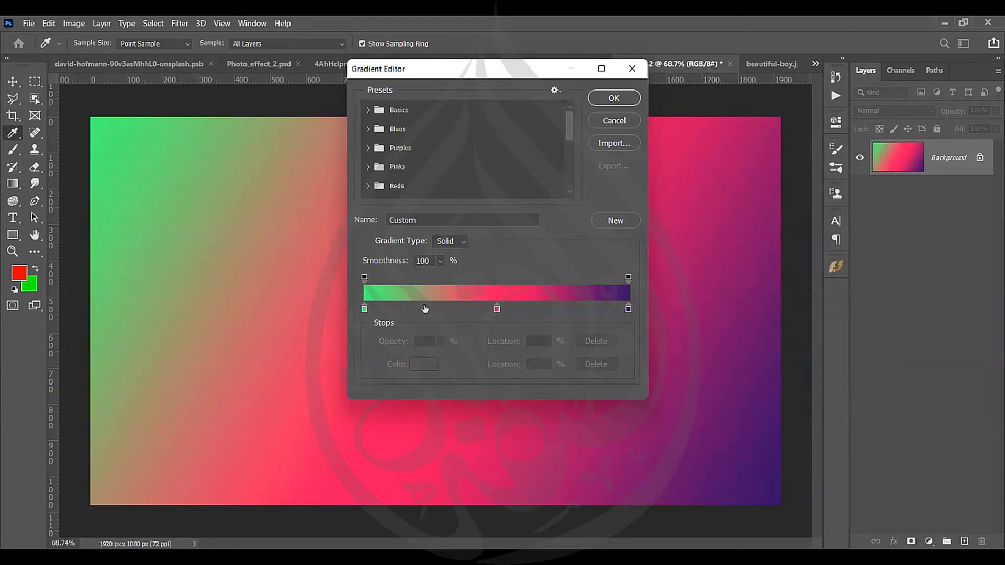
pyautogui.click(424, 309)
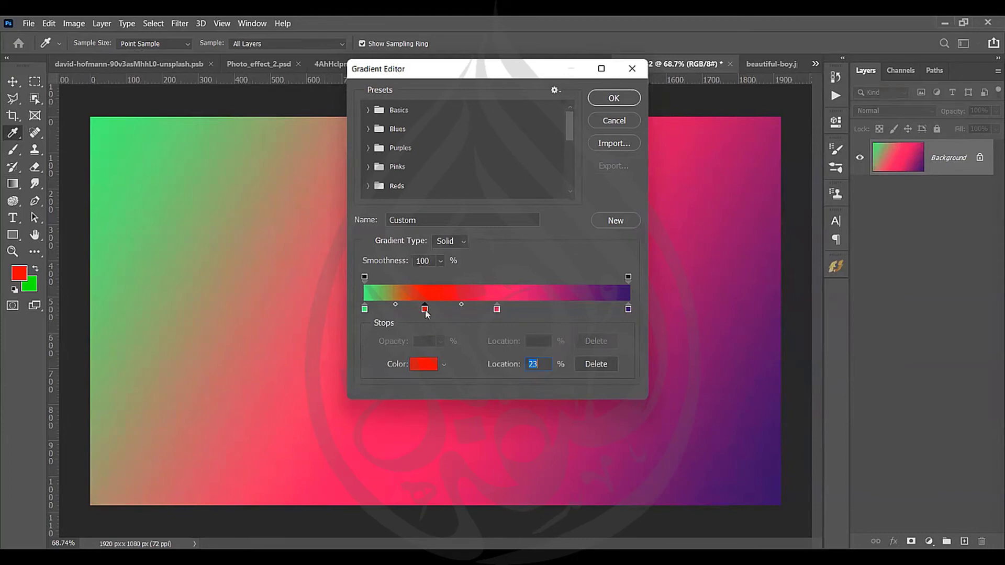
pyautogui.doubleClick(425, 310)
pyautogui.moveTo(717, 287)
pyautogui.mouseDown()
pyautogui.moveTo(718, 268)
pyautogui.moveTo(718, 277)
pyautogui.mouseUp()
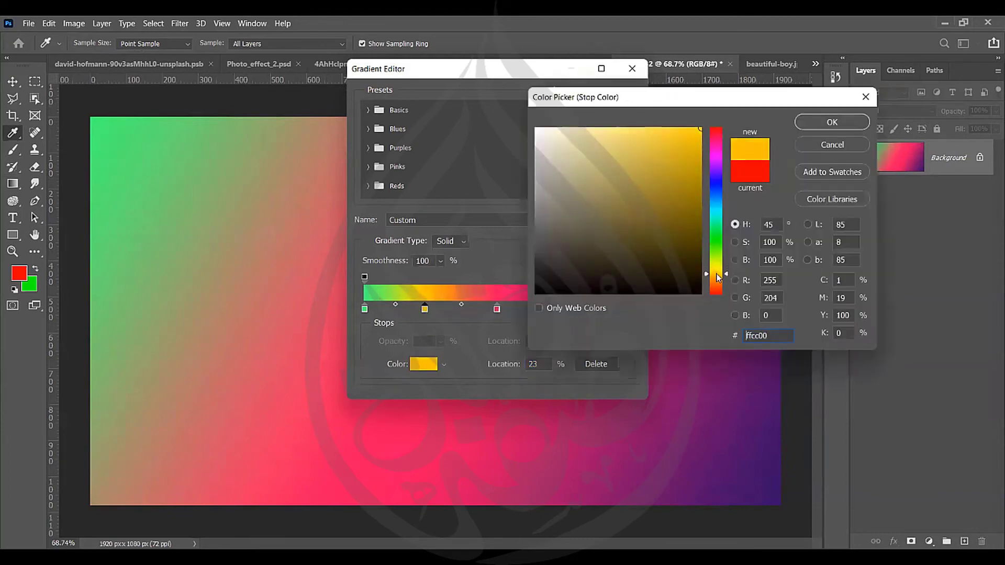
pyautogui.click(825, 123)
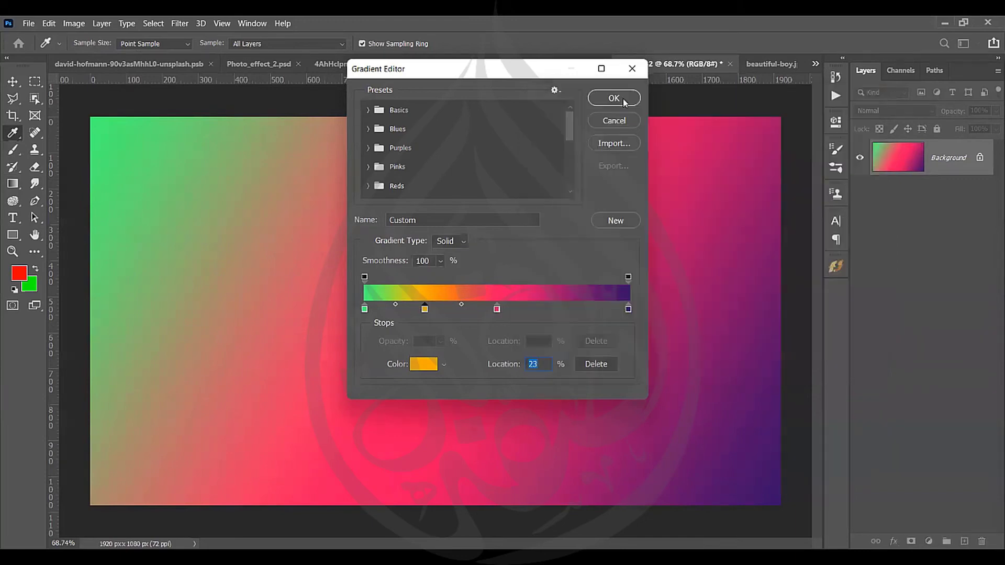
pyautogui.click(624, 102)
pyautogui.moveTo(95, 122); pyautogui.dragTo(758, 493)
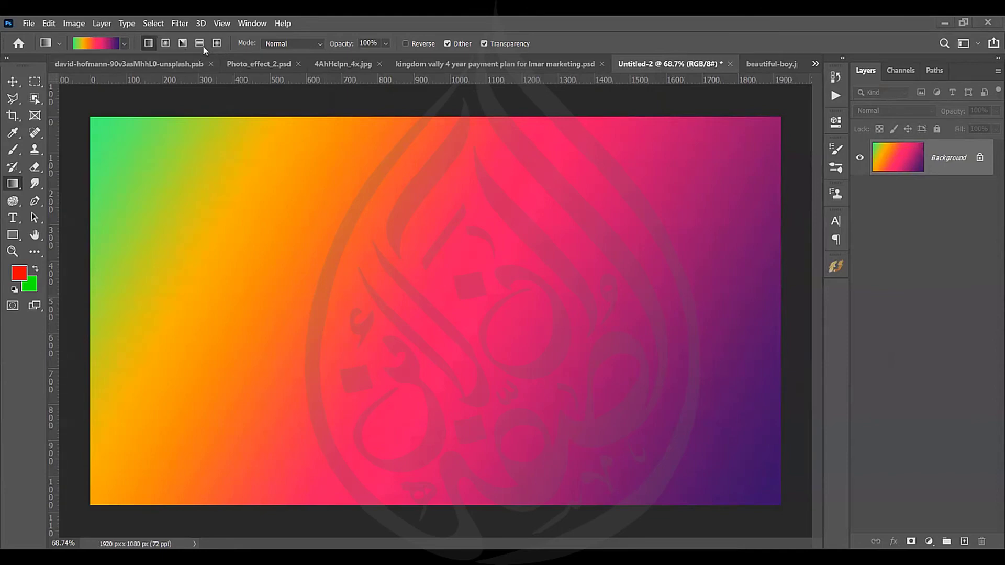
# - Choose the Foreground to Background preset from the Basics group and fill the canvas horizontally from red to green
pyautogui.click(125, 44)
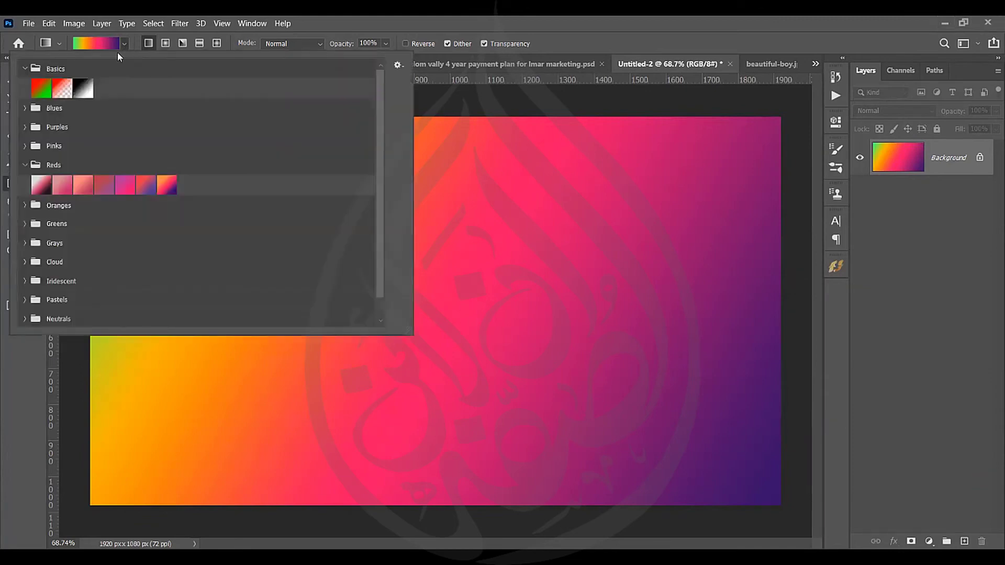
pyautogui.click(40, 90)
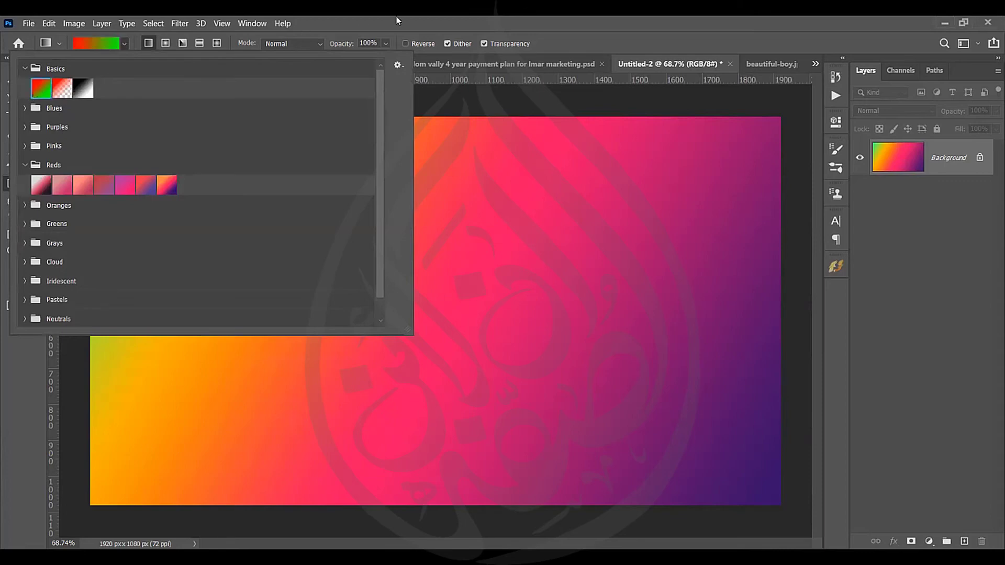
pyautogui.press('Return')
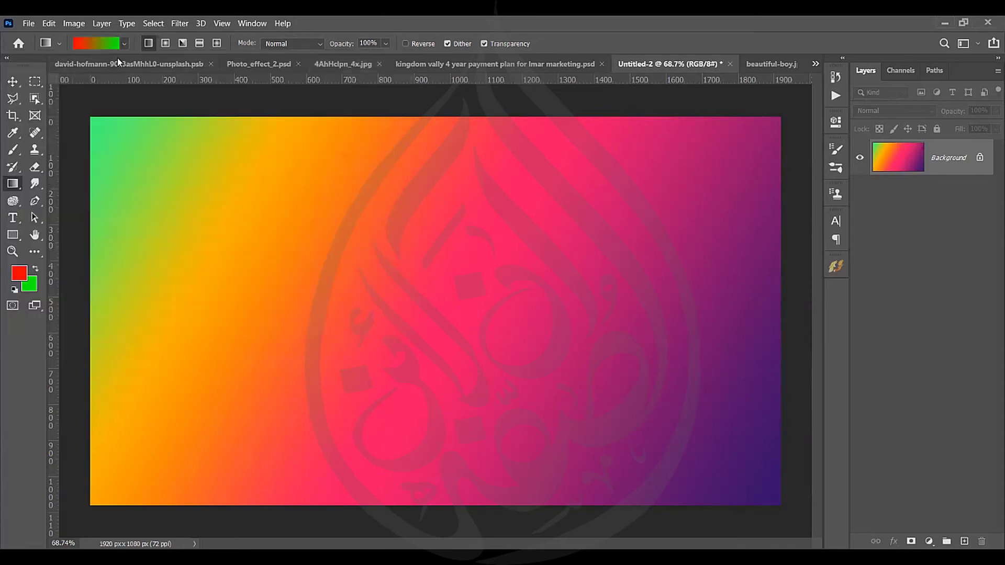
pyautogui.click(95, 46)
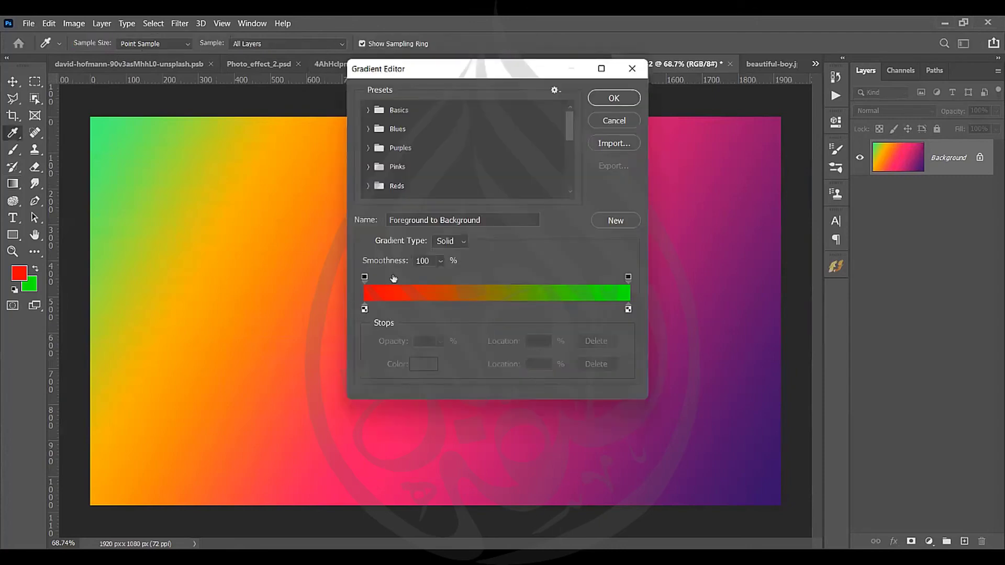
pyautogui.click(616, 98)
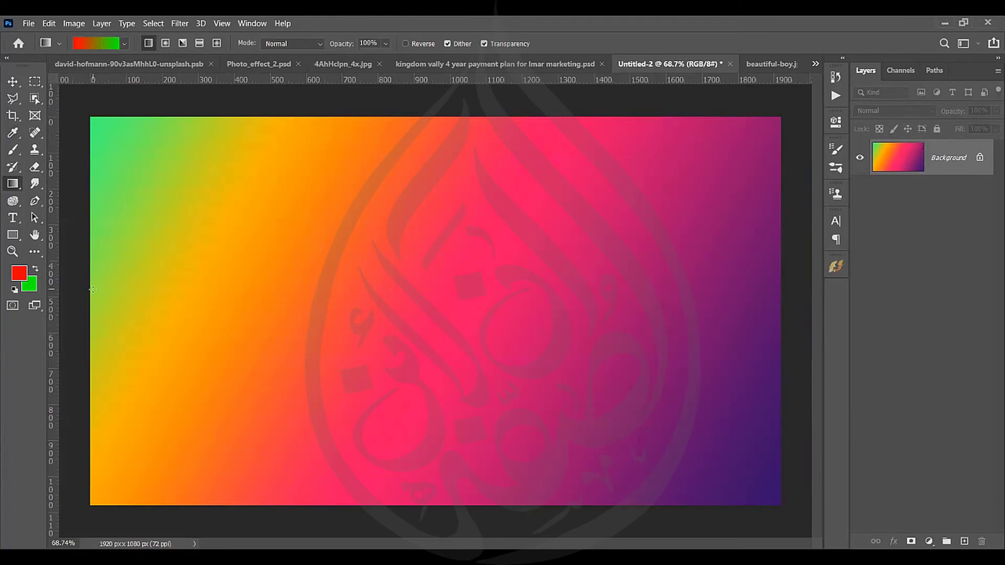
pyautogui.moveTo(92, 289); pyautogui.dragTo(779, 289)
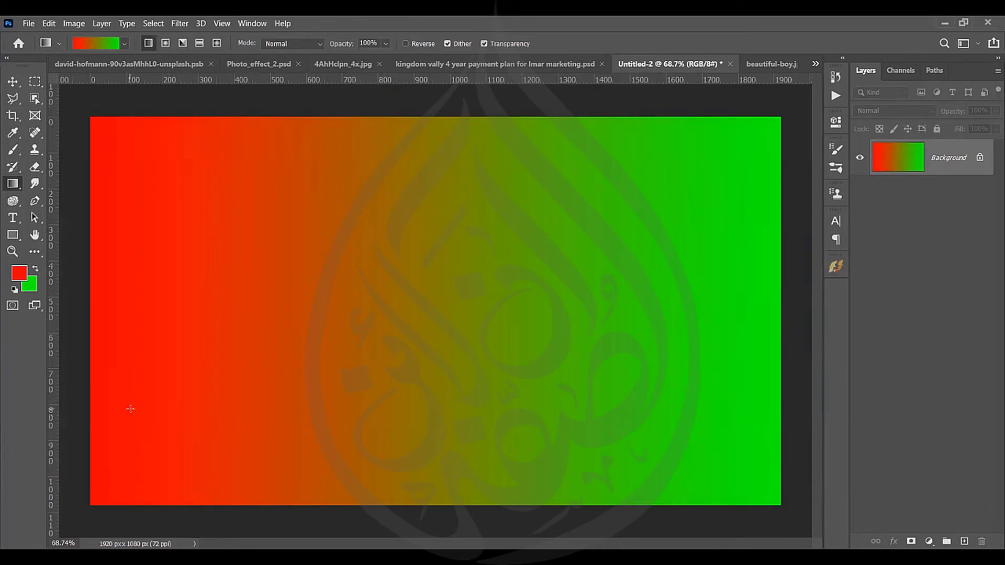
# - Set the gradient type to Reflected and apply the red-green gradient horizontally across the canvas several times from different starting points
pyautogui.click(199, 43)
pyautogui.moveTo(536, 285); pyautogui.dragTo(327, 286)
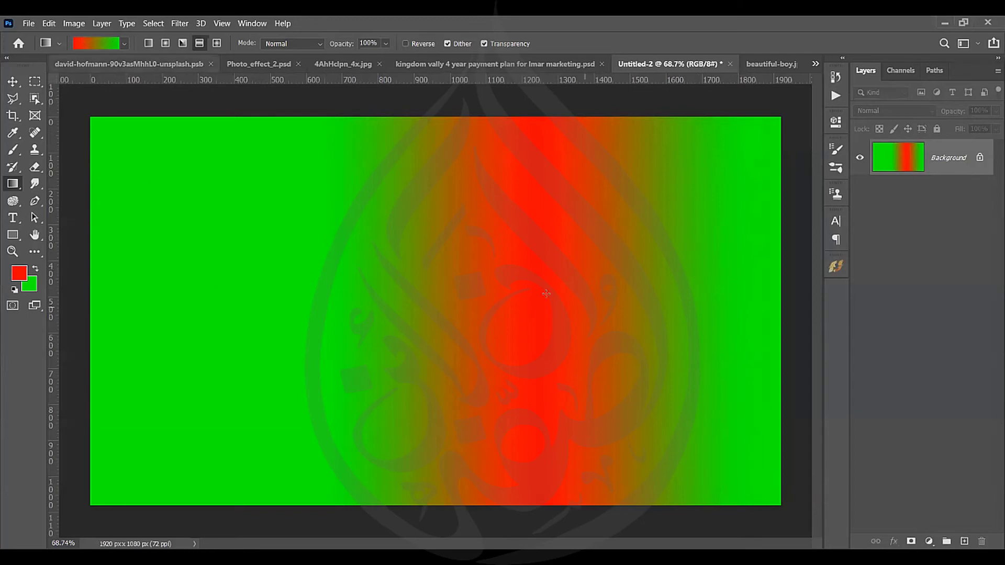
pyautogui.moveTo(305, 281); pyautogui.dragTo(114, 283)
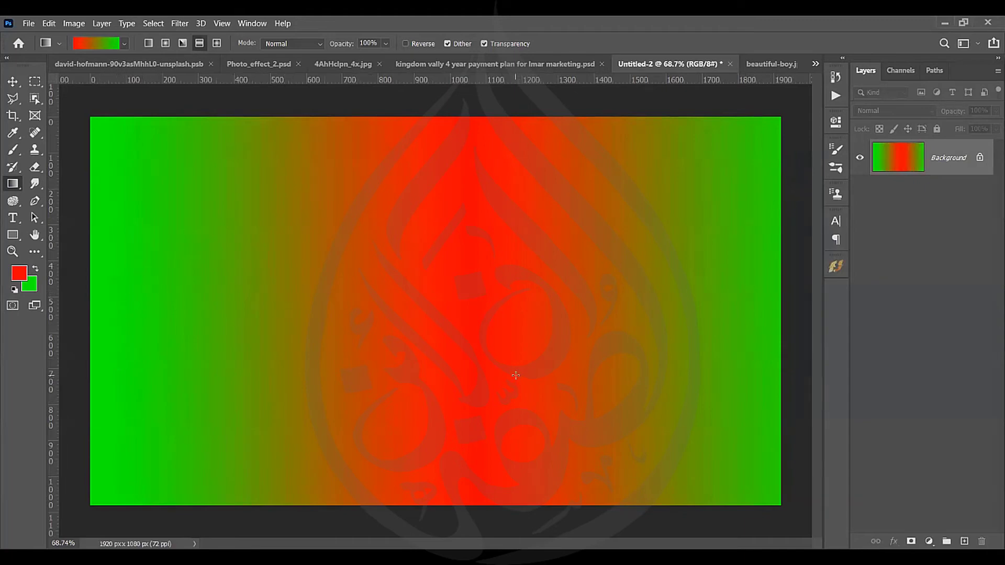
pyautogui.click(93, 45)
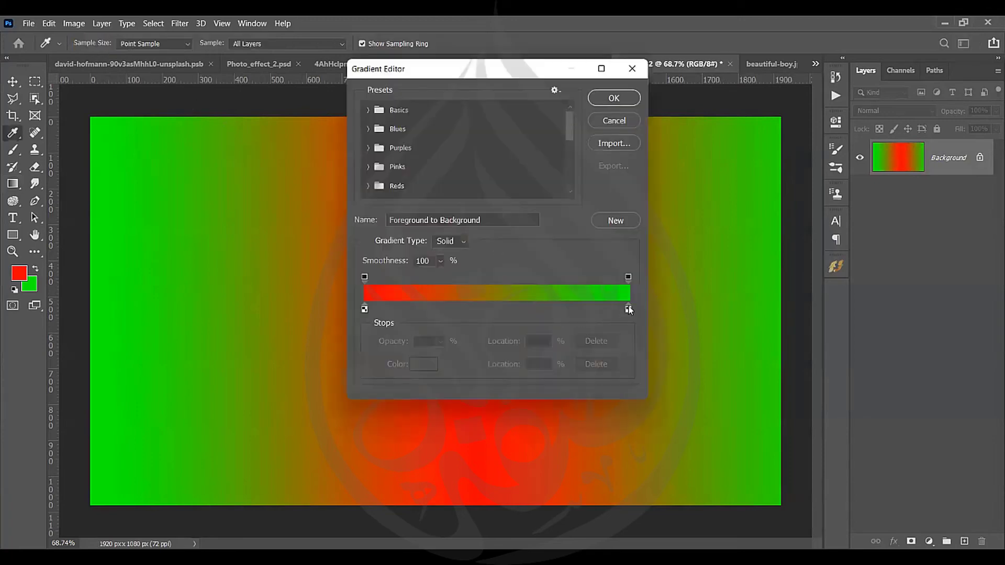
pyautogui.click(365, 309)
pyautogui.moveTo(453, 310); pyautogui.dragTo(481, 309)
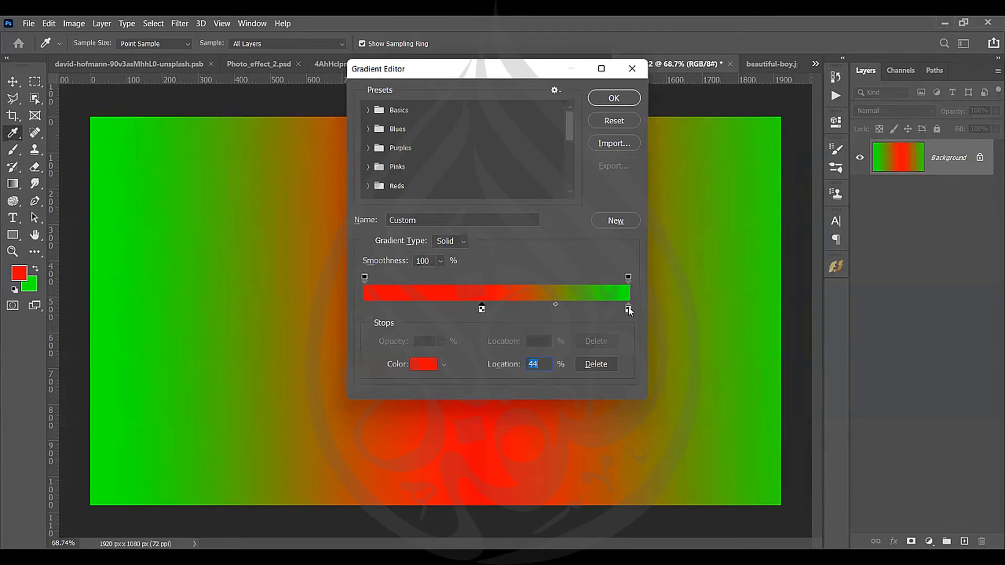
pyautogui.moveTo(627, 308); pyautogui.dragTo(365, 312)
pyautogui.click(632, 69)
# - Choose the Red_07 preset and duplicate its purple stop to 26% and its orange stop to between the pink and purple stops
pyautogui.click(124, 43)
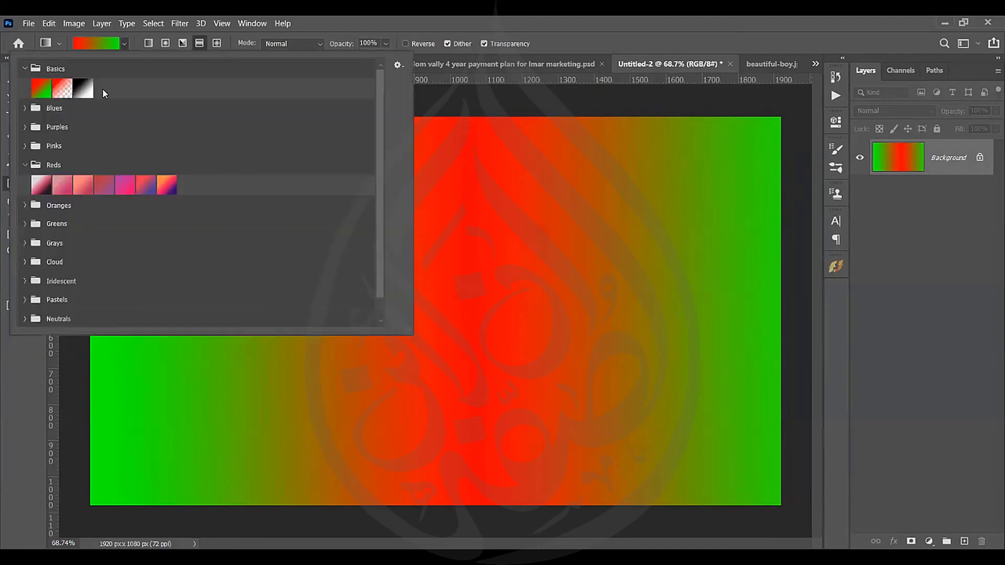
pyautogui.click(160, 186)
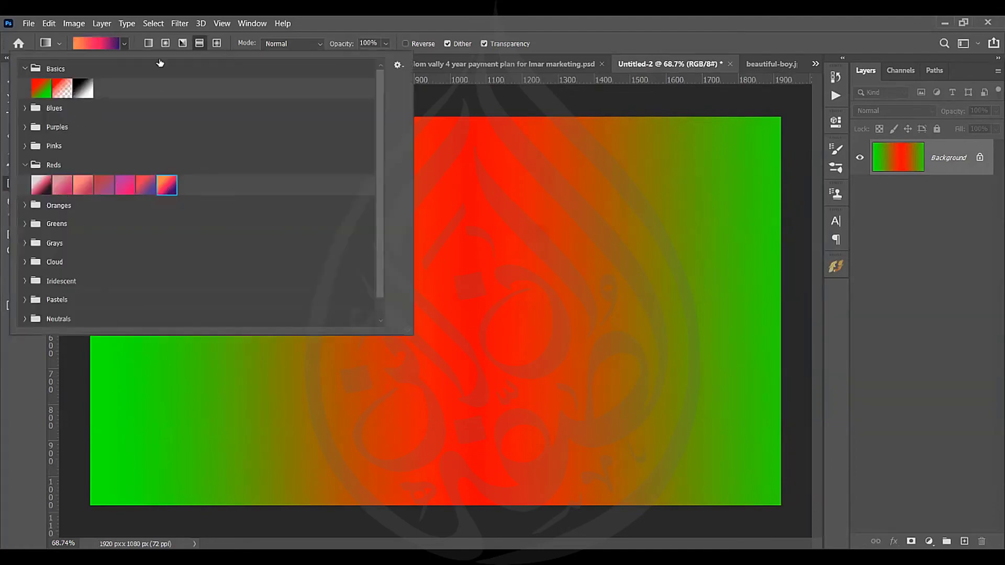
pyautogui.click(123, 49)
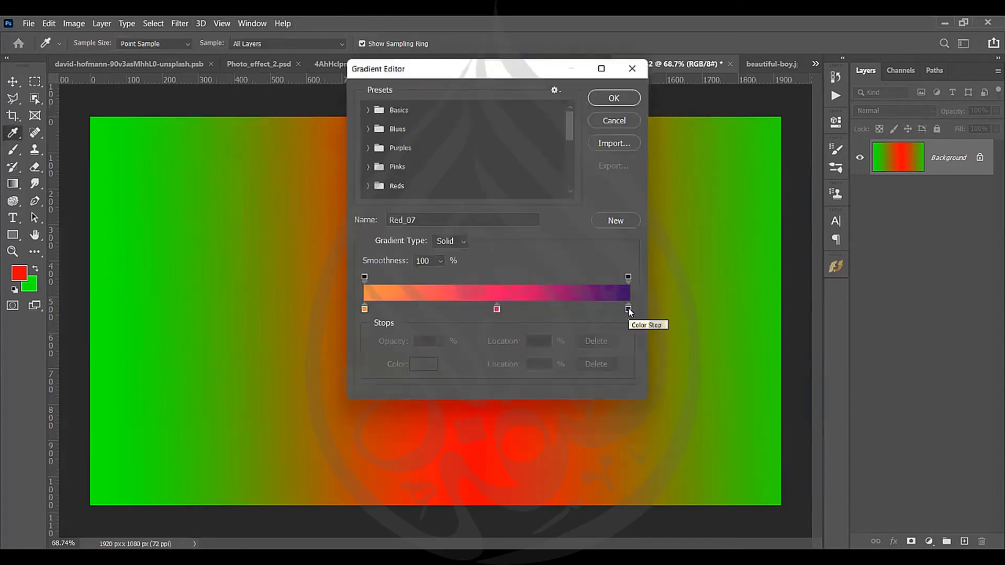
pyautogui.moveTo(628, 311); pyautogui.dragTo(432, 306)
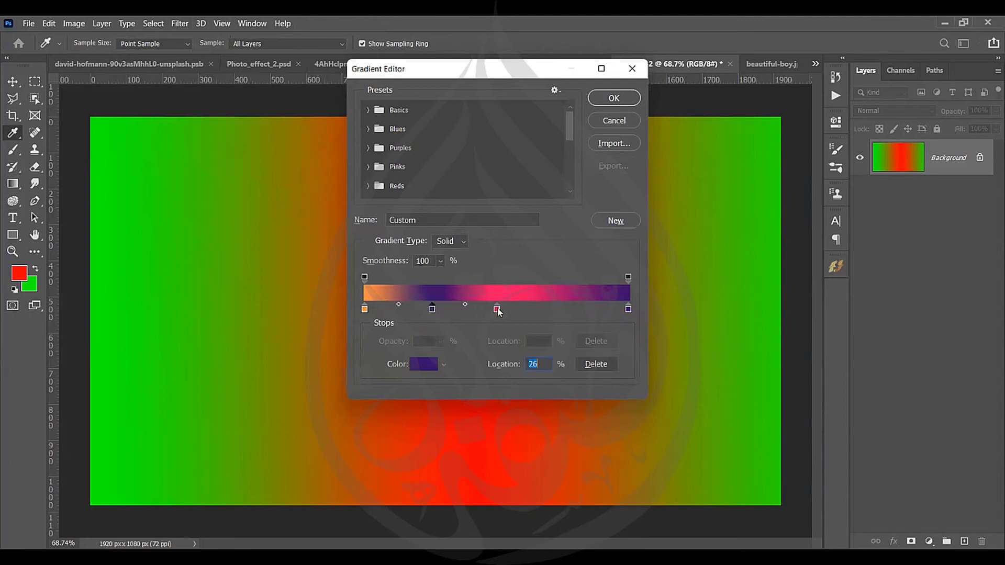
pyautogui.keyDown('alt'); pyautogui.moveTo(365, 309); pyautogui.dragTo(554, 310); pyautogui.keyUp('alt')
pyautogui.click(573, 288)
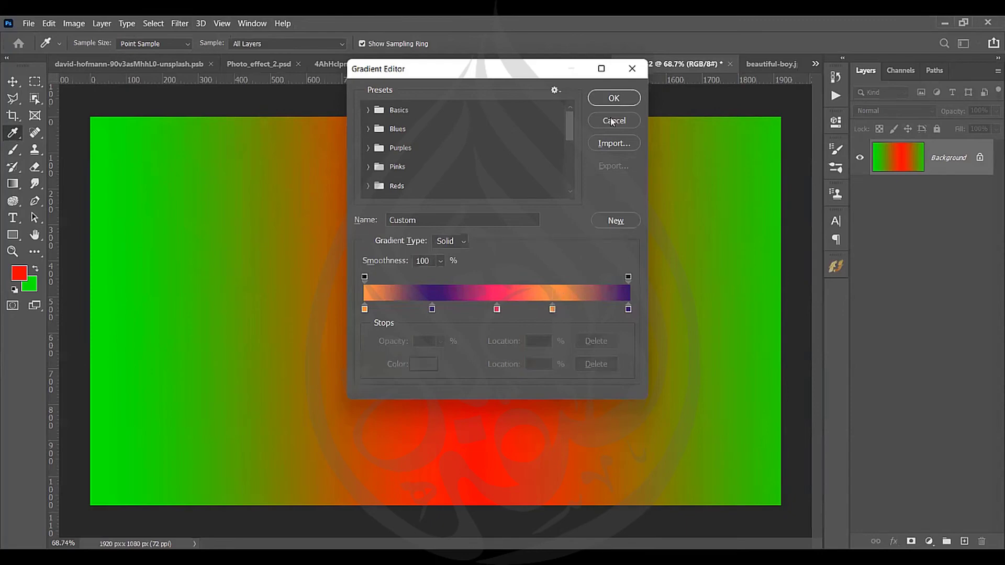
pyautogui.click(609, 97)
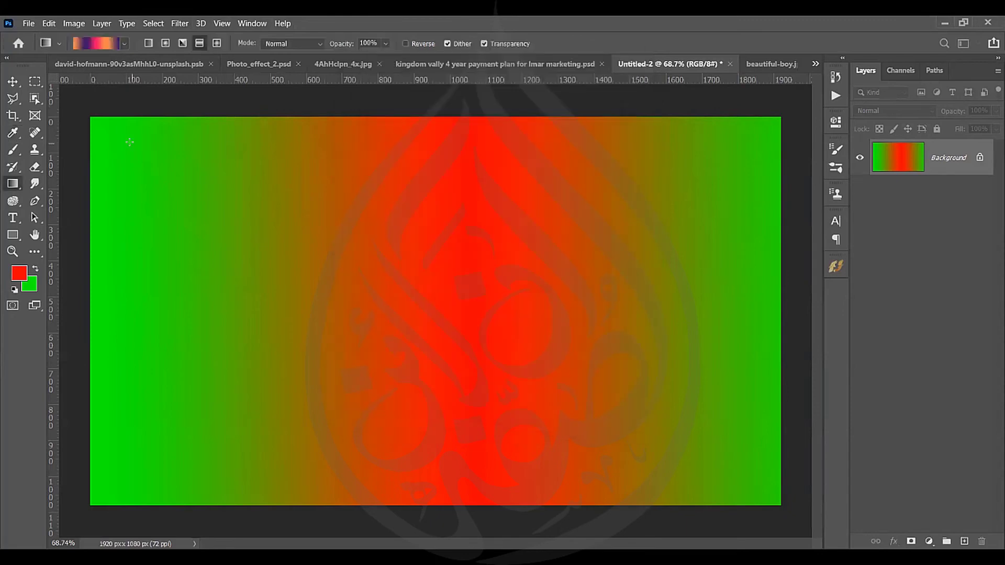
# - Fill the canvas diagonally with the custom five-stop gradient, first as a reflected gradient and then as a linear one
pyautogui.moveTo(98, 128); pyautogui.dragTo(762, 485)
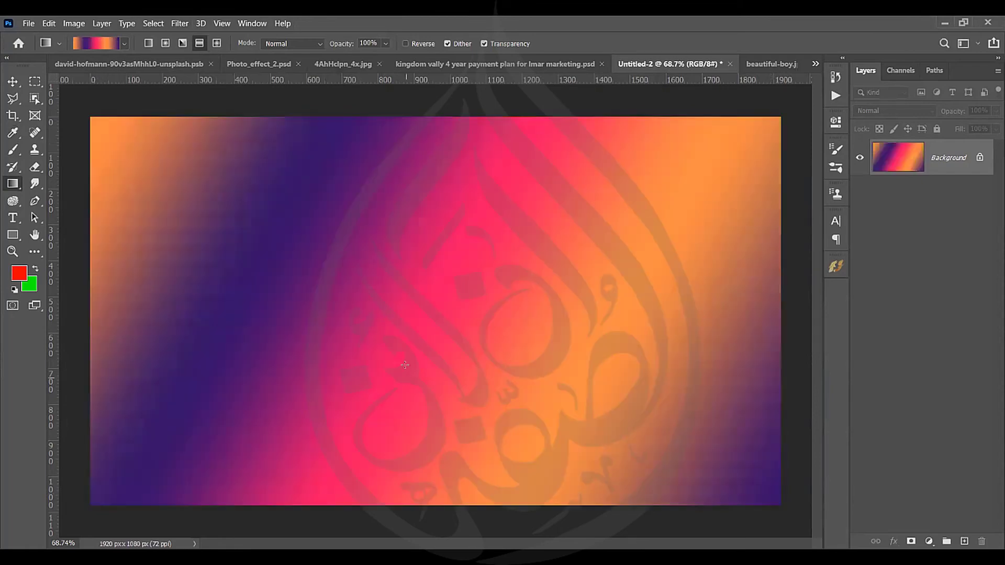
pyautogui.click(149, 43)
pyautogui.moveTo(91, 121); pyautogui.dragTo(772, 490)
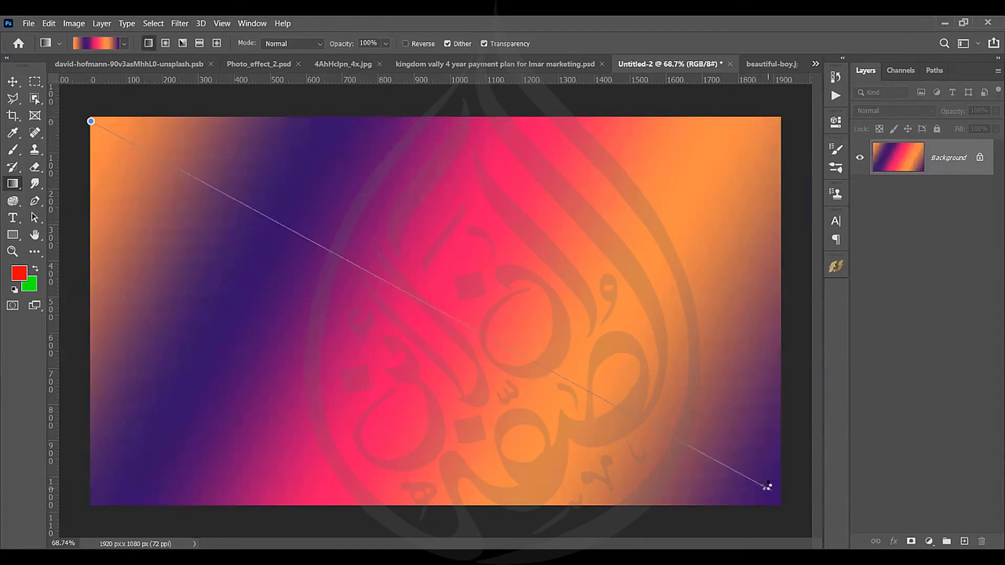
# - Set the gradient type to Diamond and apply the five-stop gradient from several starting points, varying the length and angle
pyautogui.click(217, 44)
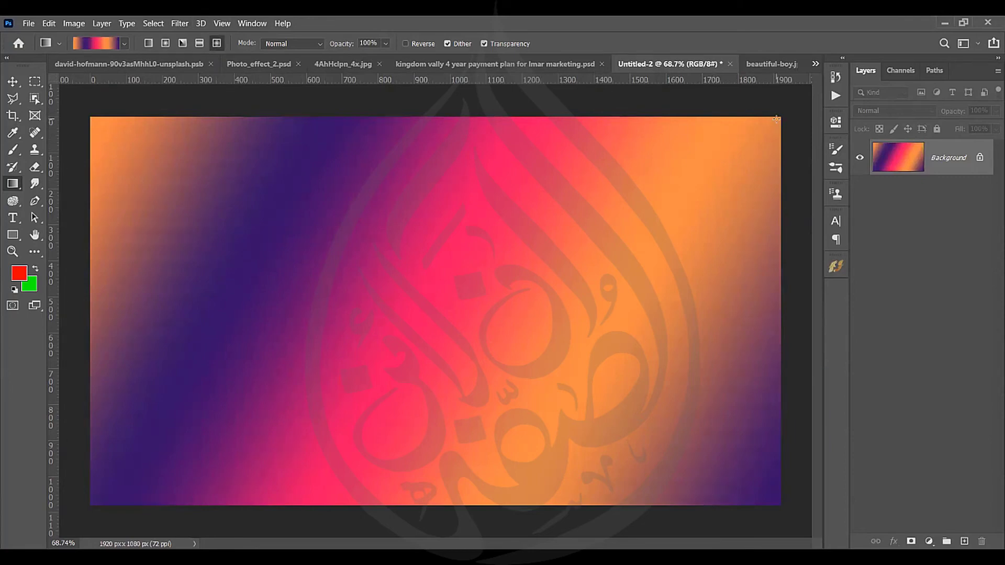
pyautogui.moveTo(776, 119); pyautogui.dragTo(608, 252)
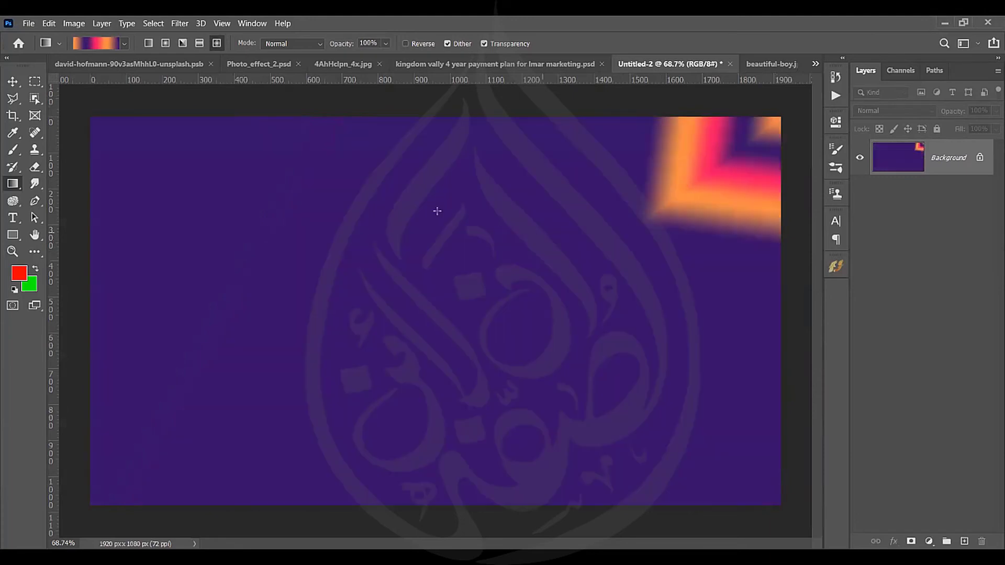
pyautogui.moveTo(405, 198); pyautogui.dragTo(500, 265)
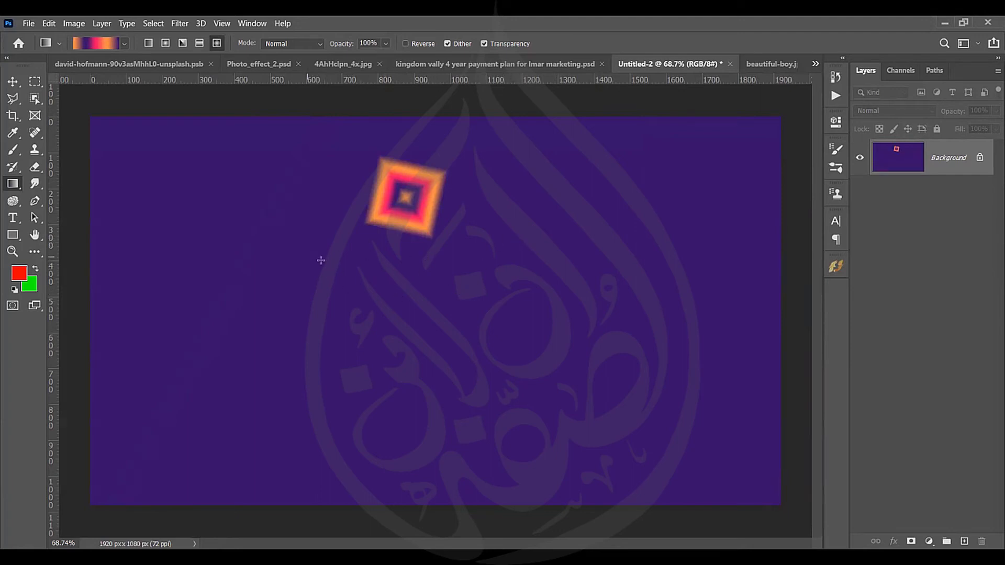
pyautogui.moveTo(92, 121); pyautogui.dragTo(775, 502)
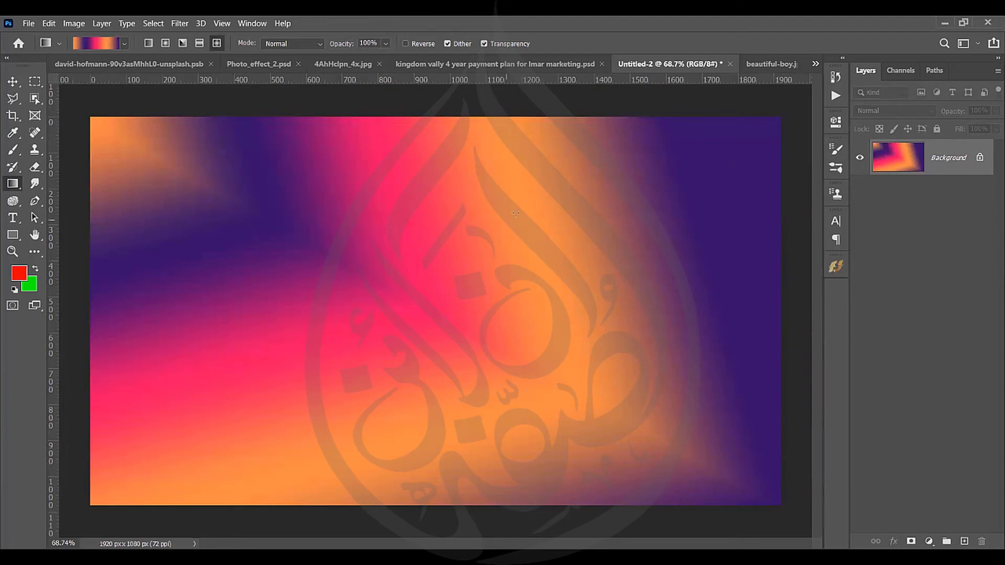
pyautogui.moveTo(497, 208); pyautogui.dragTo(482, 244)
pyautogui.moveTo(359, 222); pyautogui.dragTo(397, 291)
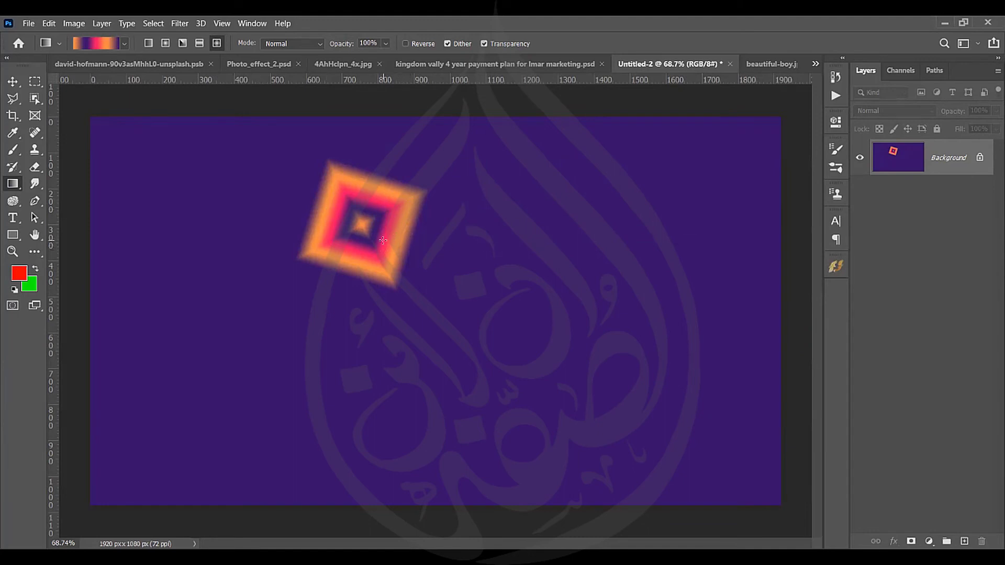
pyautogui.click(123, 44)
pyautogui.click(123, 44)
pyautogui.click(125, 44)
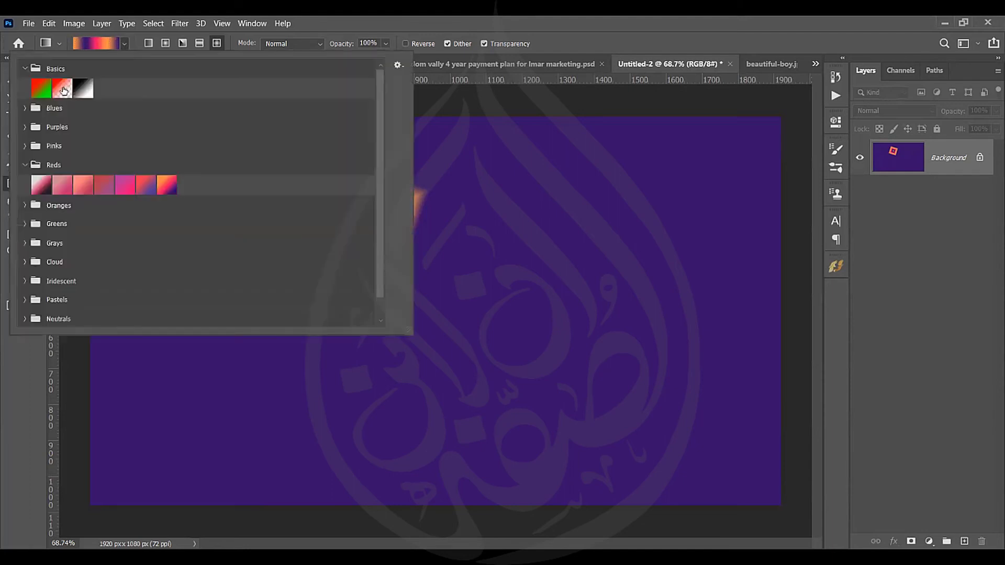
pyautogui.click(64, 90)
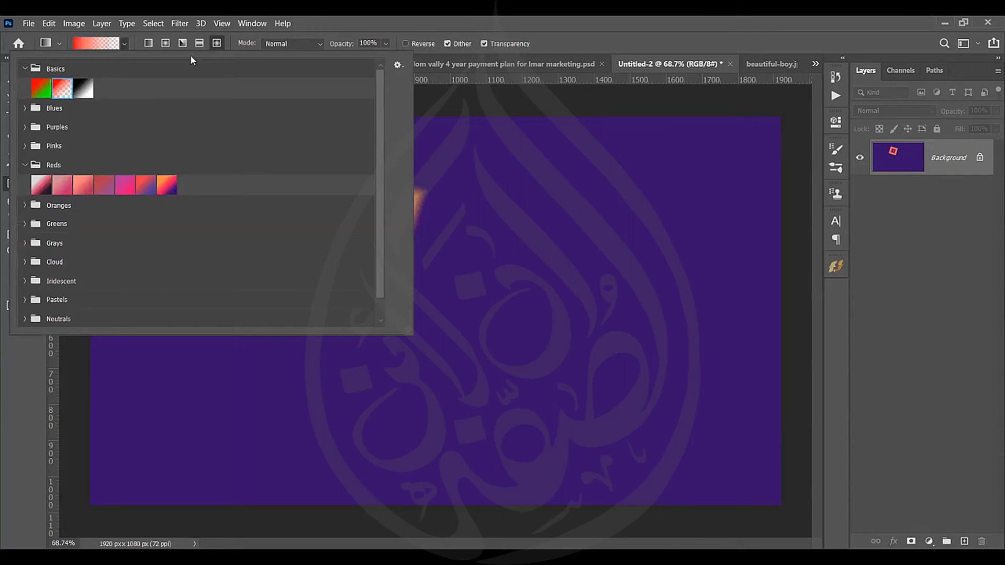
pyautogui.click(338, 16)
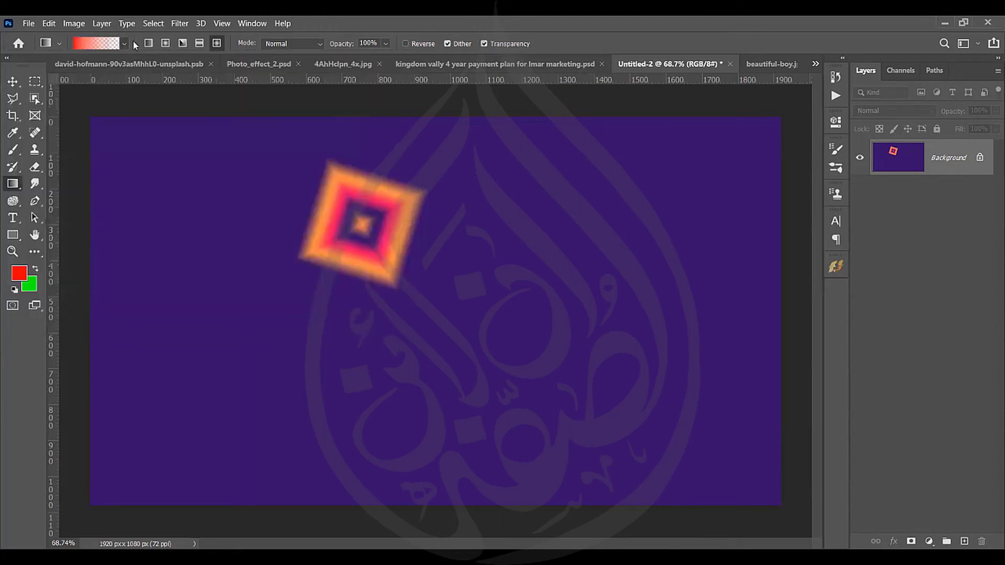
# - Choose the red-to-green Basics preset and apply three diamond gradients of decreasing size at different points on the canvas
pyautogui.click(127, 42)
pyautogui.click(41, 88)
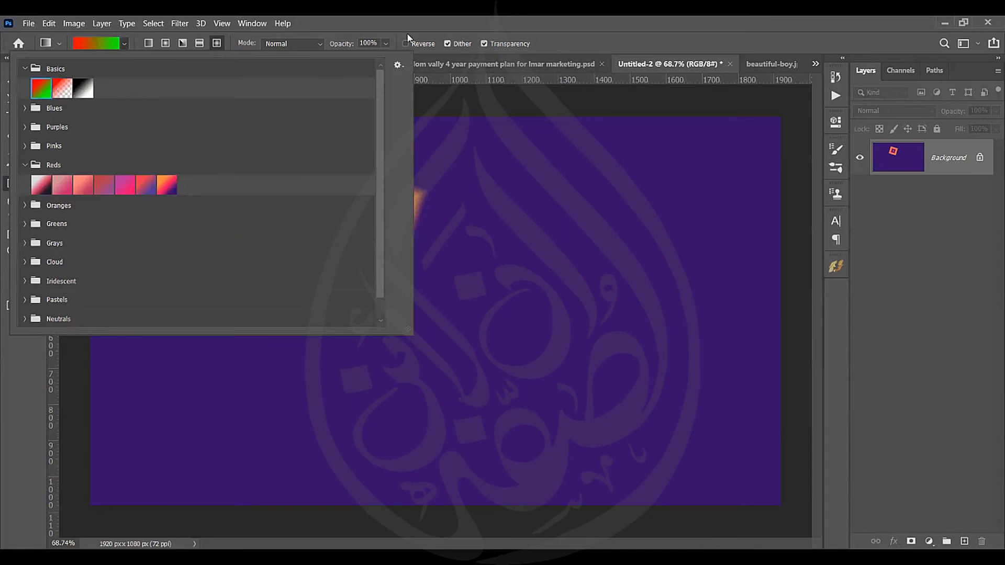
pyautogui.moveTo(548, 186); pyautogui.dragTo(495, 270)
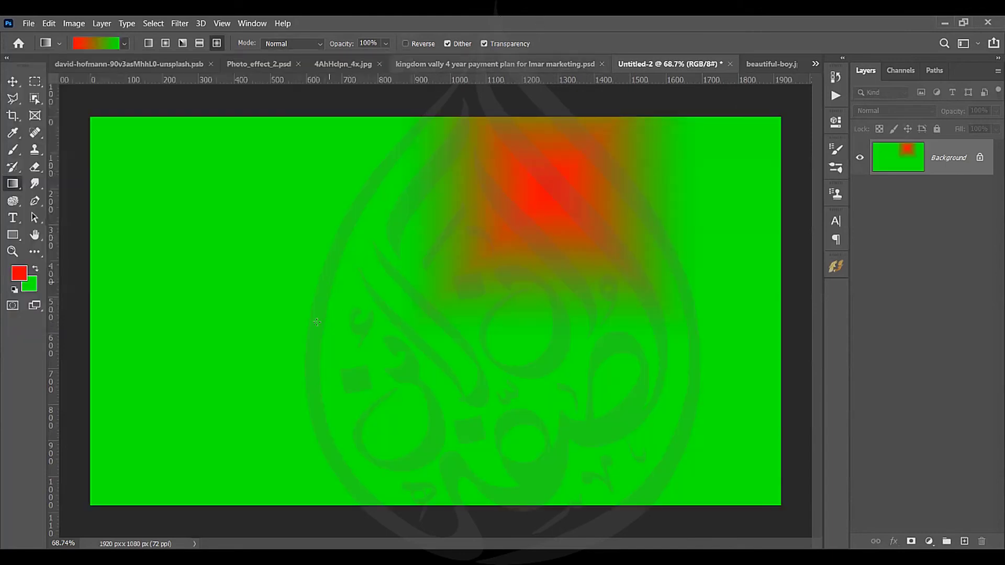
pyautogui.moveTo(324, 282); pyautogui.dragTo(270, 280)
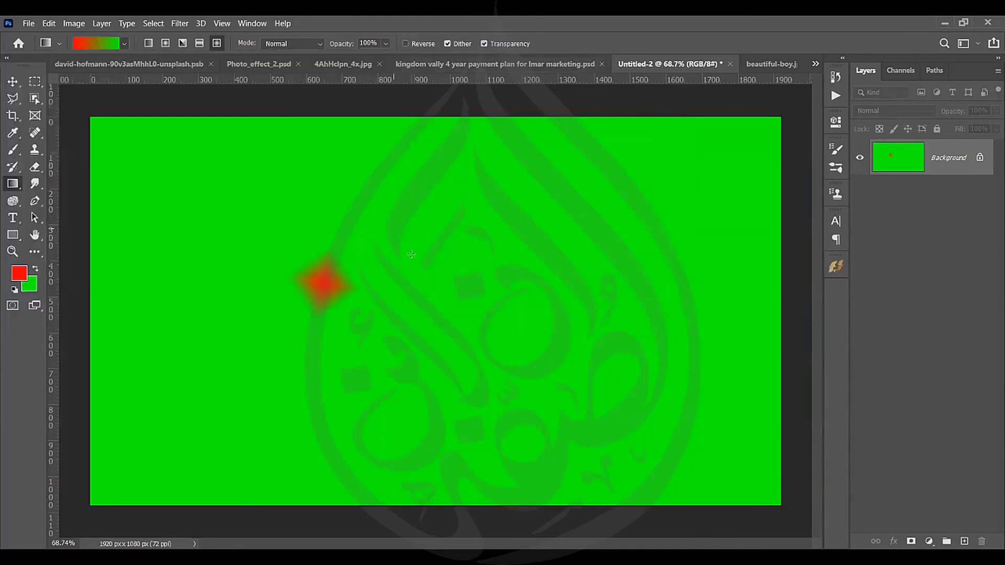
pyautogui.moveTo(393, 228); pyautogui.dragTo(414, 250)
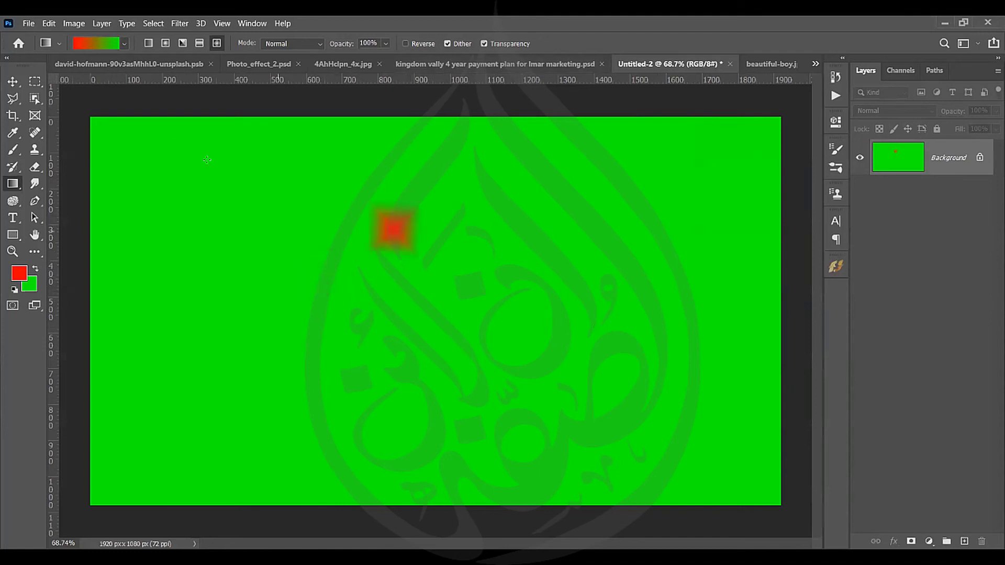
# - Choose the red-to-transparent Basics preset and add several small red diamond gradients over the right half of the green canvas
pyautogui.click(123, 42)
pyautogui.click(124, 43)
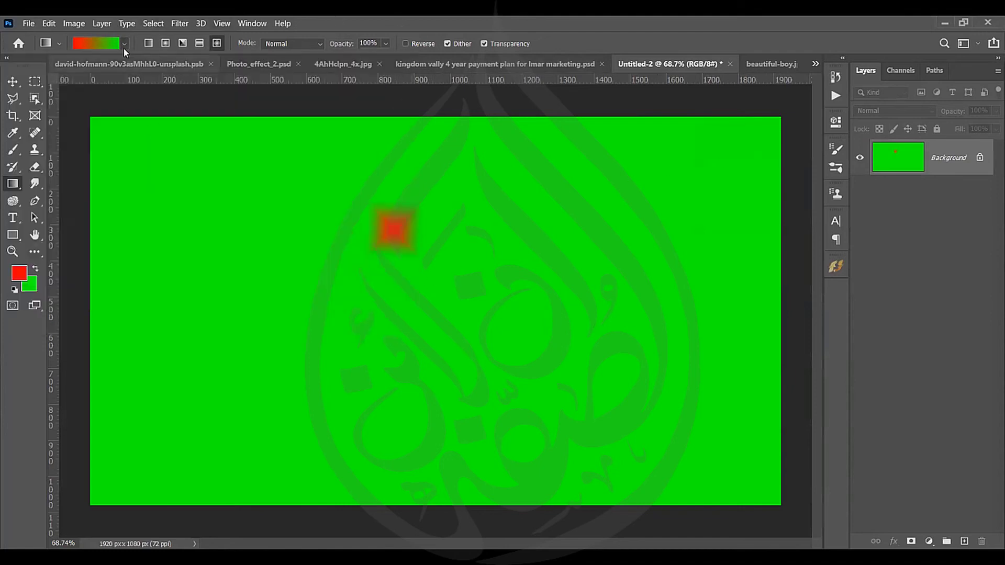
pyautogui.click(123, 43)
pyautogui.click(65, 89)
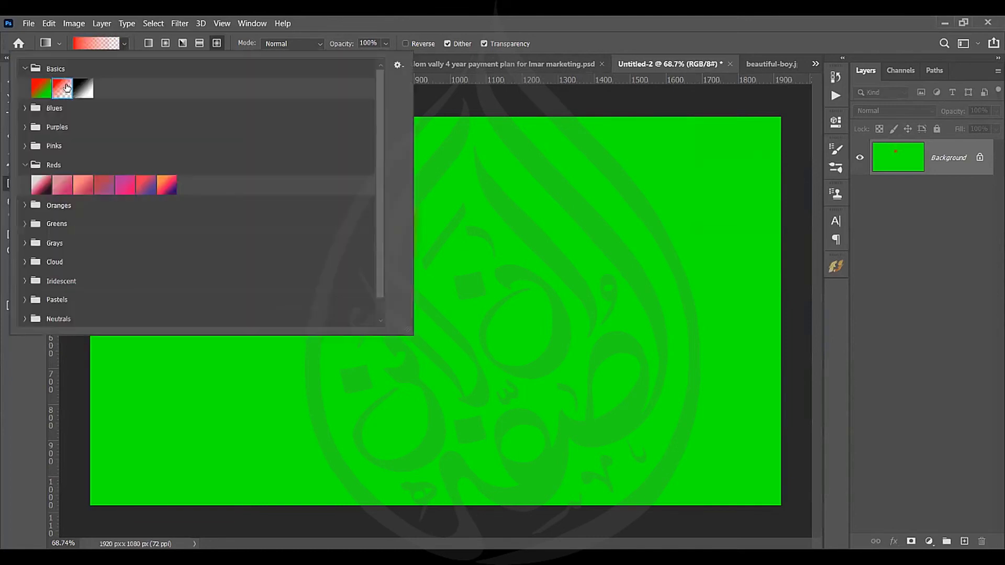
pyautogui.click(463, 20)
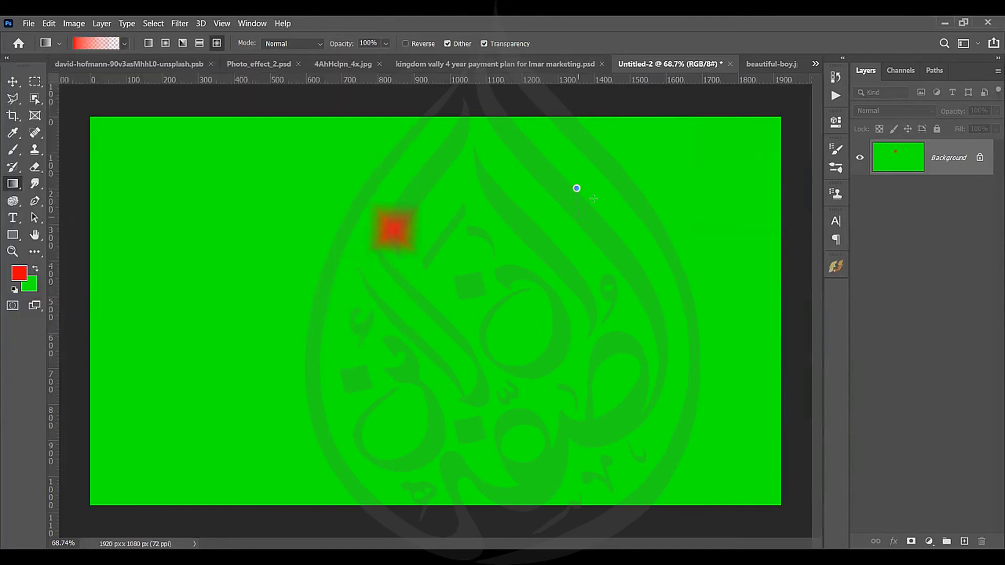
pyautogui.moveTo(576, 188); pyautogui.dragTo(614, 198)
pyautogui.moveTo(534, 268); pyautogui.dragTo(618, 249)
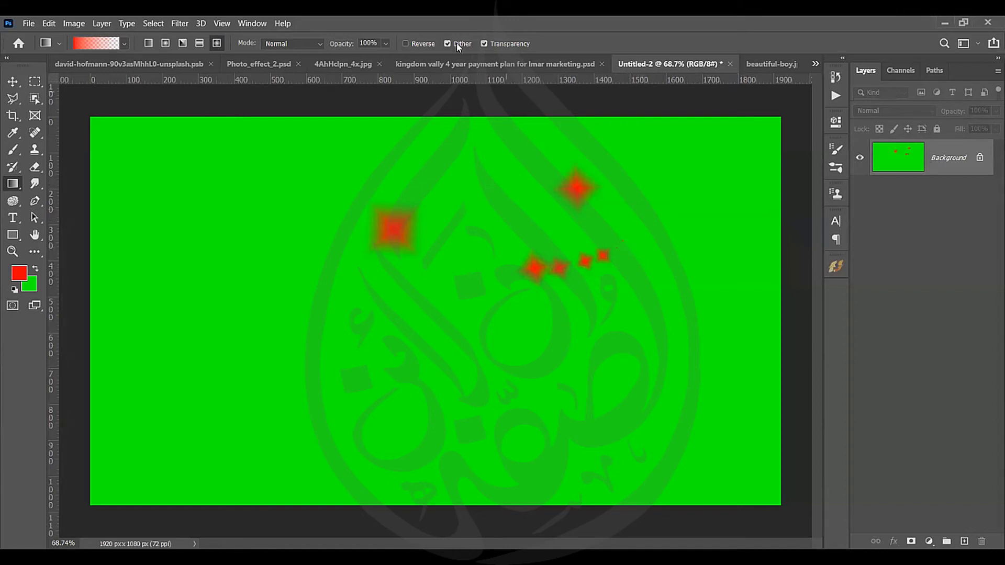
# - Set the gradient type to Linear and choose the red-to-green Basics preset
pyautogui.click(149, 45)
pyautogui.click(125, 47)
pyautogui.click(45, 86)
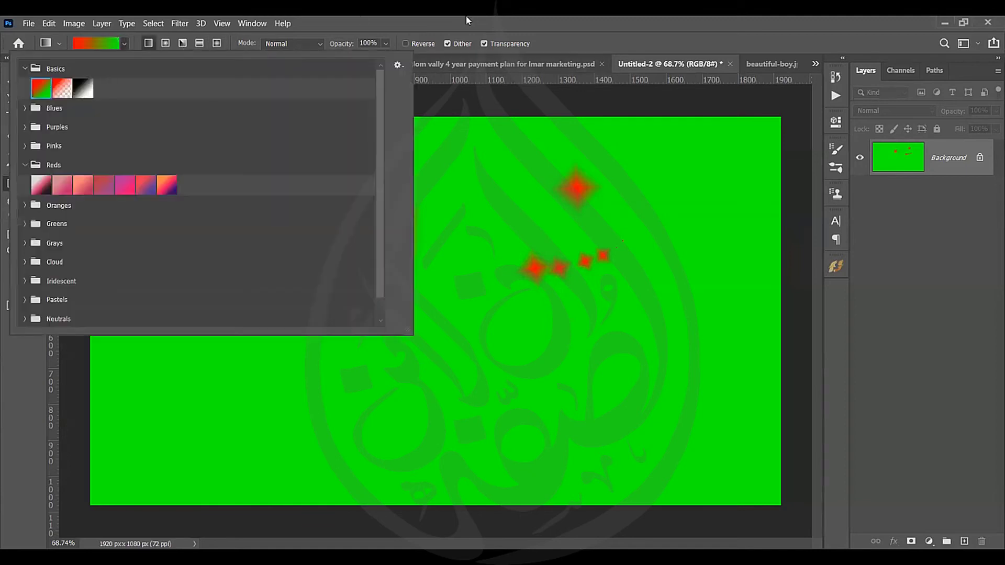
pyautogui.click(466, 17)
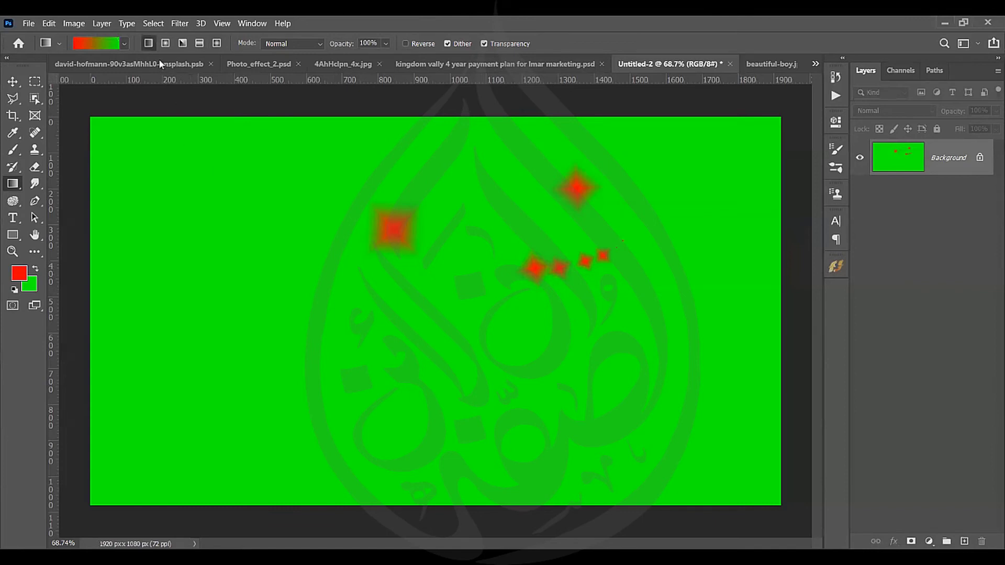
# - Fill the canvas with a radial gradient from near its centre to the right edge using the Black, White Basics preset
pyautogui.click(166, 44)
pyautogui.click(125, 43)
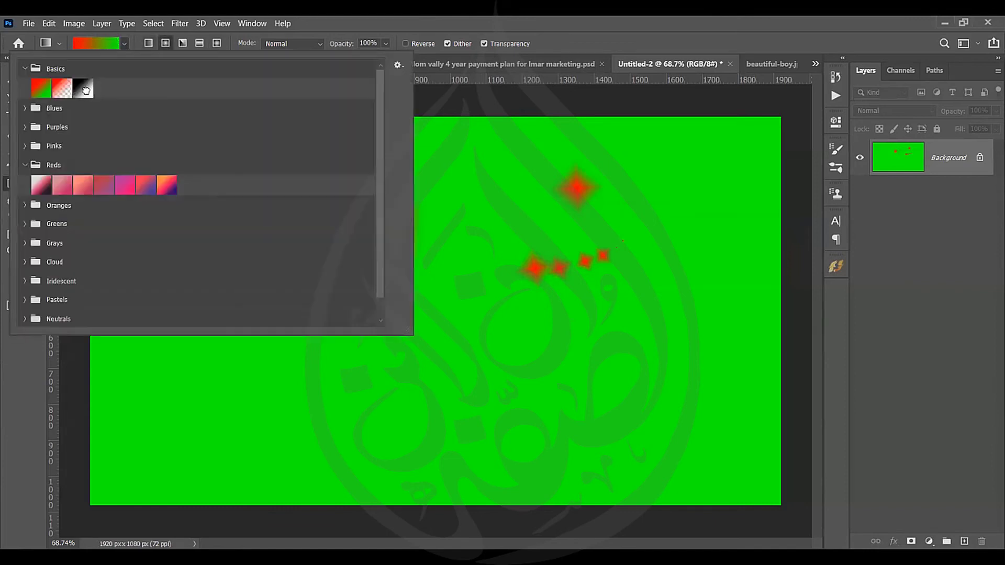
pyautogui.click(76, 88)
pyautogui.click(483, 15)
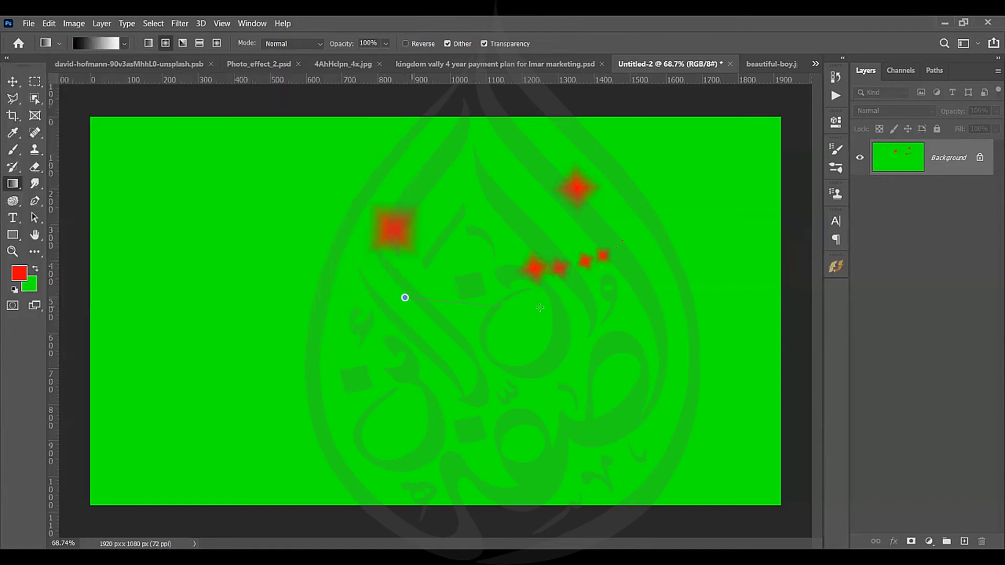
pyautogui.moveTo(405, 298); pyautogui.dragTo(754, 305)
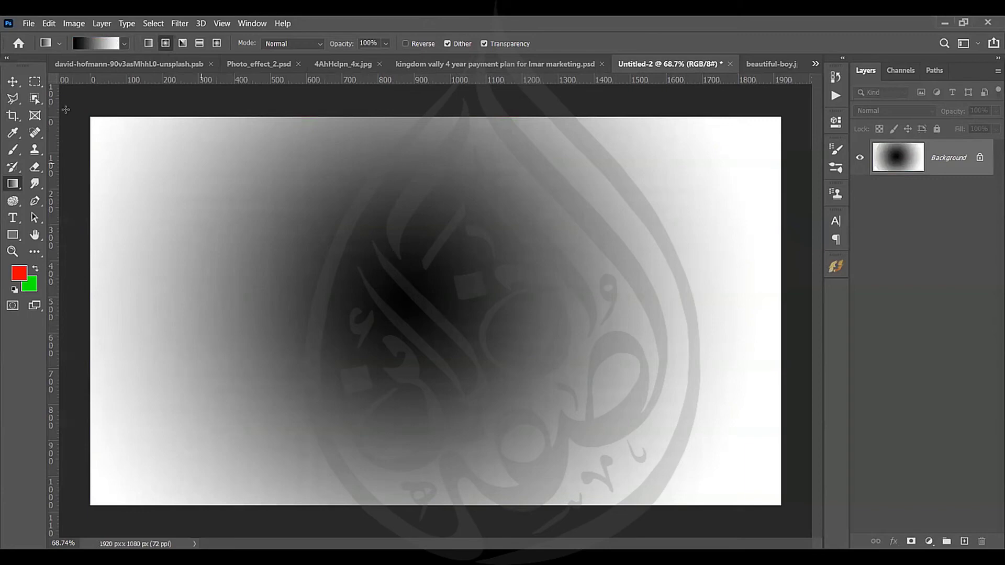
# - Swap the gradient's black and white colour stops and apply it radially from near the canvas centre to the right edge
pyautogui.click(95, 43)
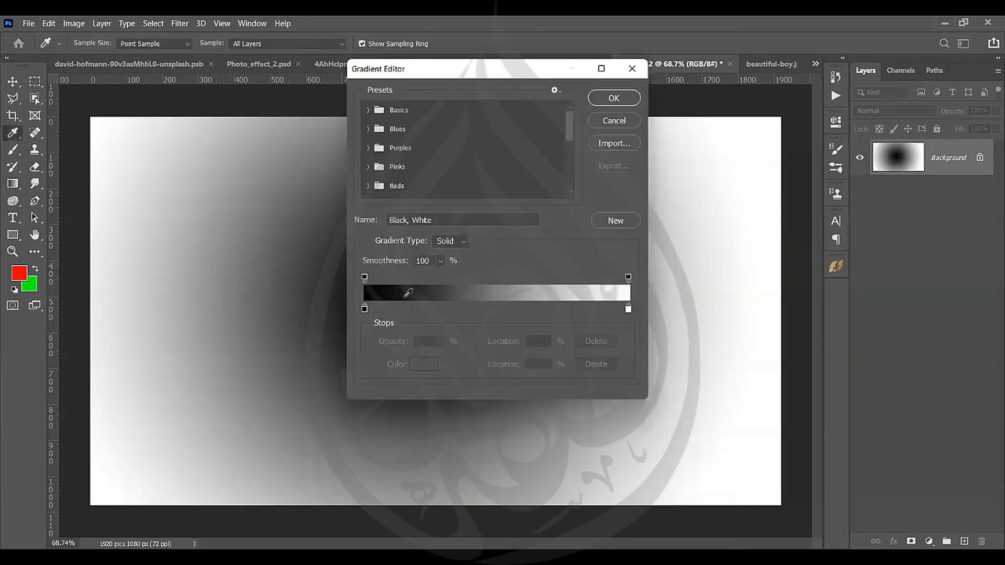
pyautogui.moveTo(365, 309); pyautogui.dragTo(558, 310)
pyautogui.moveTo(628, 310); pyautogui.dragTo(346, 309)
pyautogui.moveTo(558, 309); pyautogui.dragTo(626, 340)
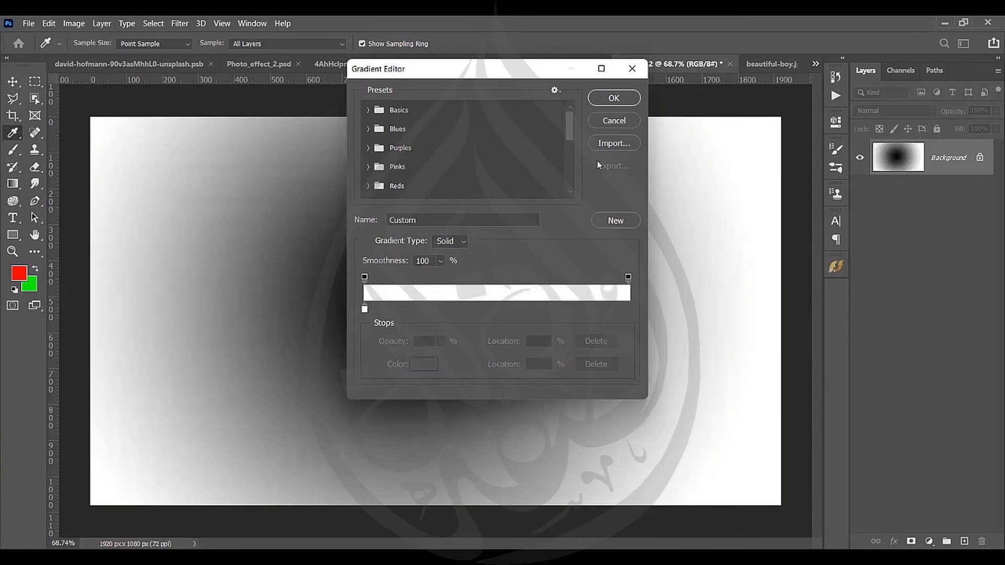
pyautogui.click(628, 310)
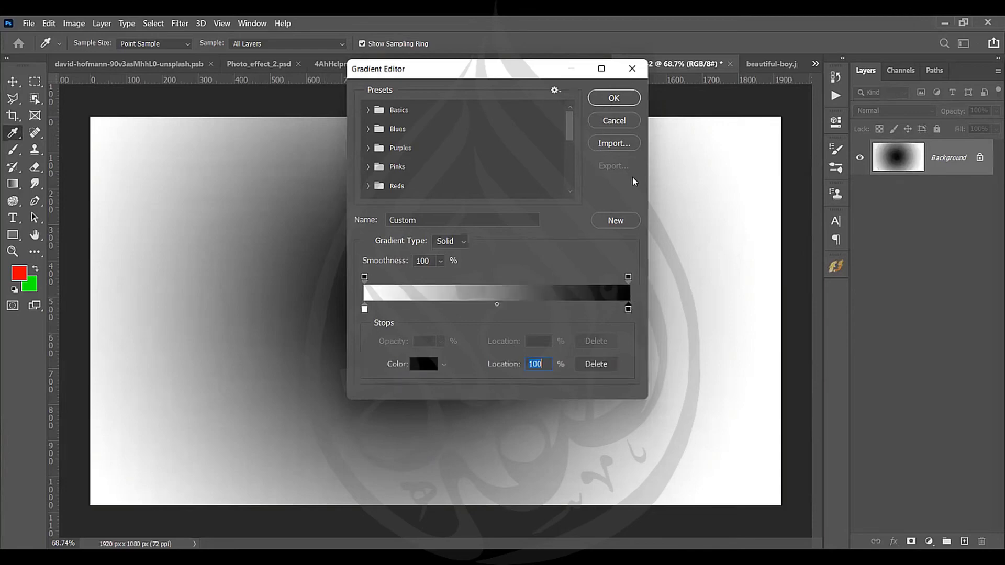
pyautogui.click(619, 101)
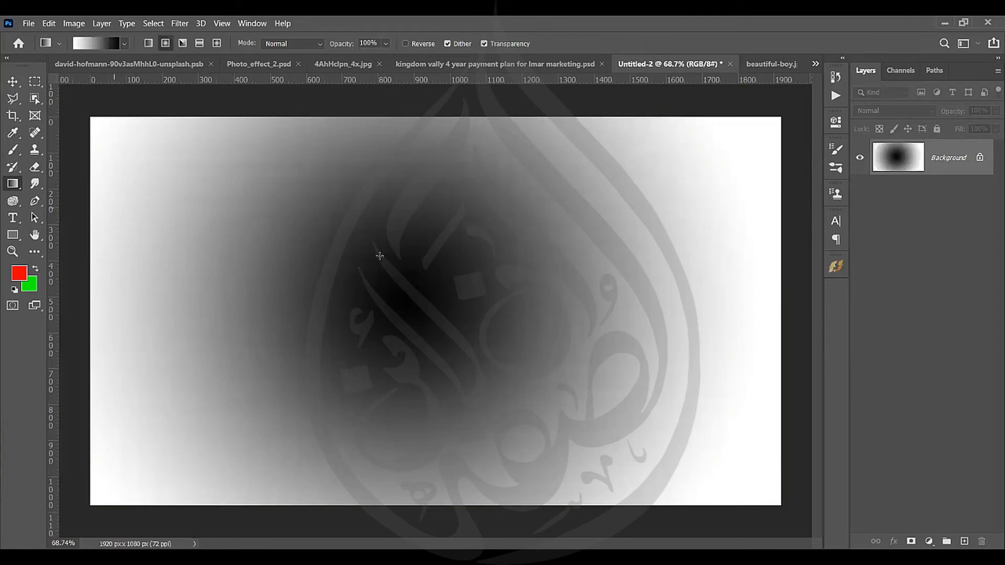
pyautogui.moveTo(405, 289); pyautogui.dragTo(771, 301)
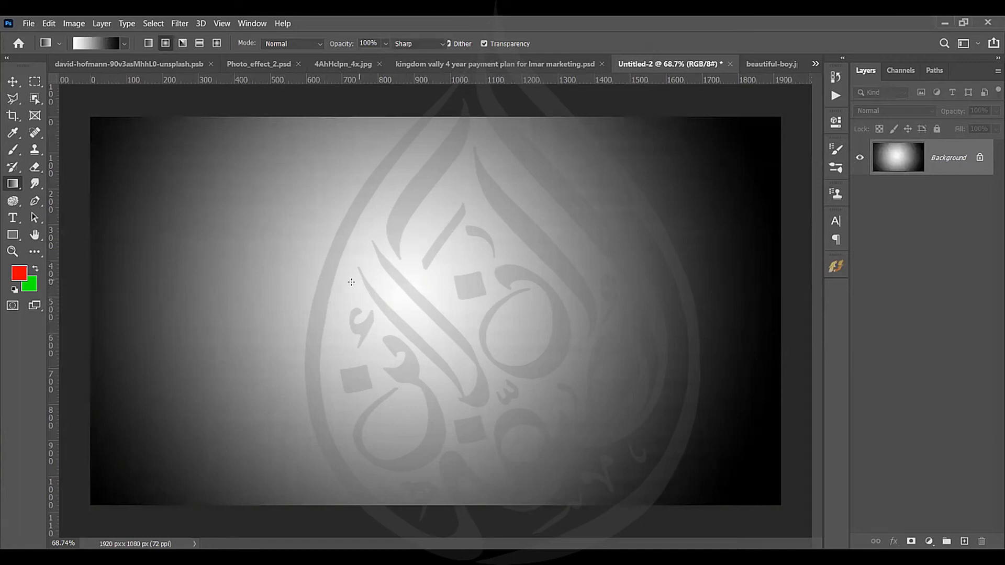
# - Place the red Lorem Ipsum placeholder text over the bright centre of the background, and delete its layer
pyautogui.press('t')
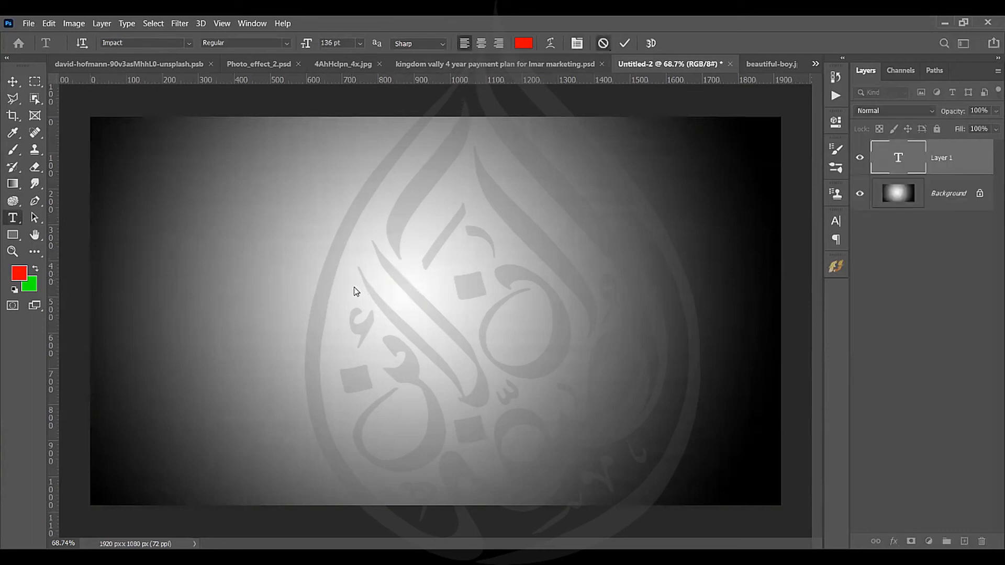
pyautogui.press('Escape')
pyautogui.click(354, 285)
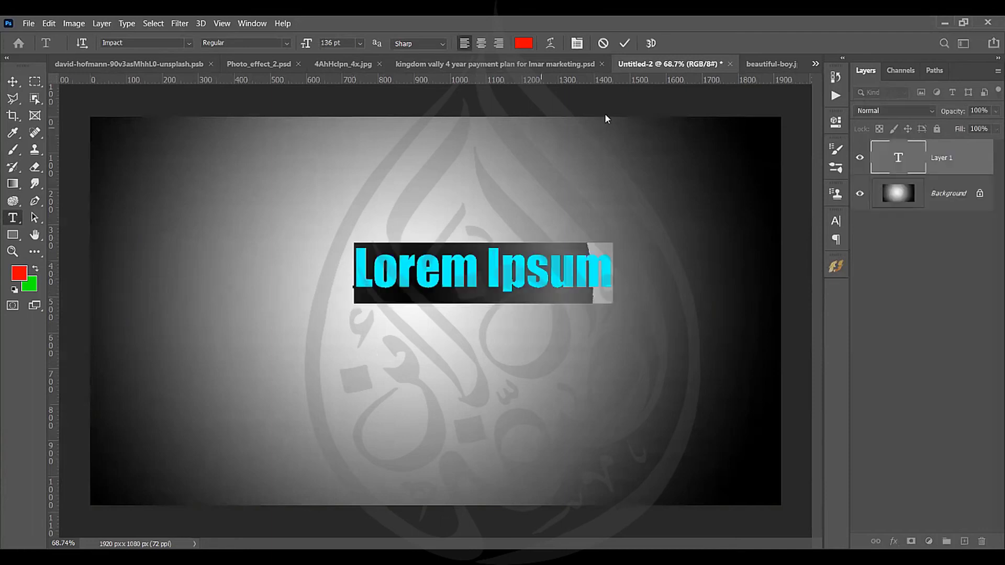
pyautogui.click(624, 42)
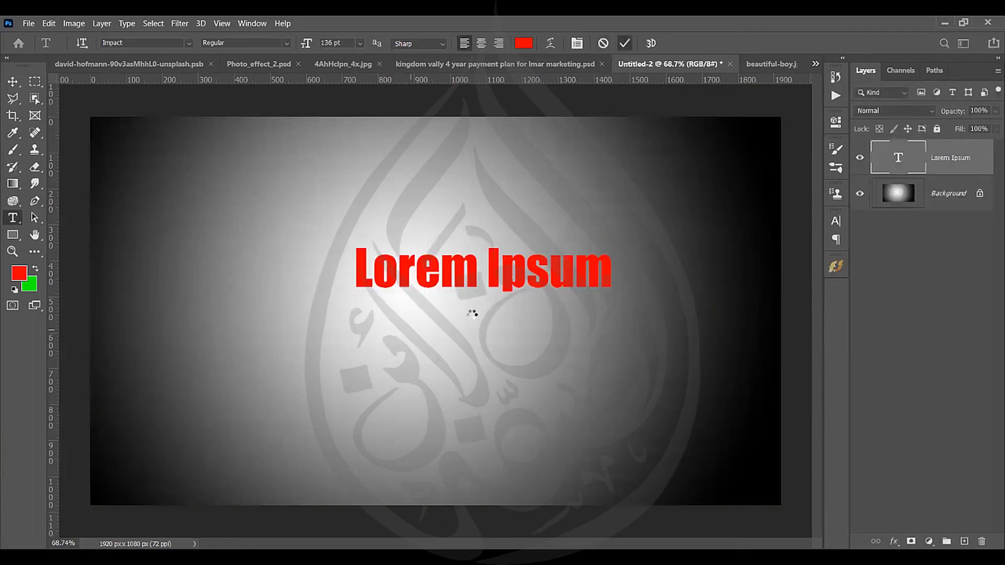
pyautogui.press('v')
pyautogui.moveTo(468, 321); pyautogui.dragTo(394, 363)
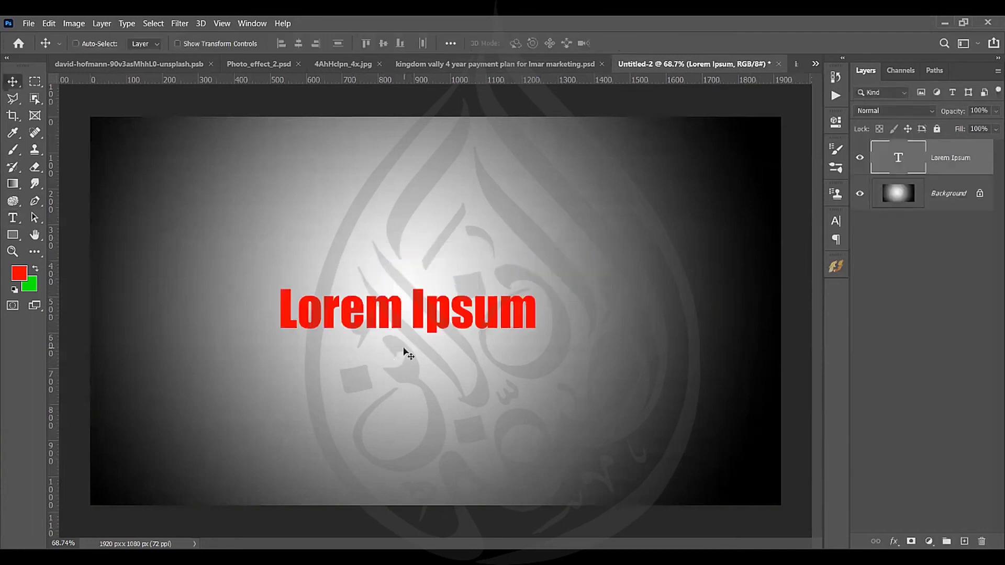
pyautogui.moveTo(919, 166); pyautogui.dragTo(887, 488)
pyautogui.press('Delete')
# - Return the black stop to 0% and the white stop to 100%, and apply the radial gradient outward from the canvas centre
pyautogui.press('g')
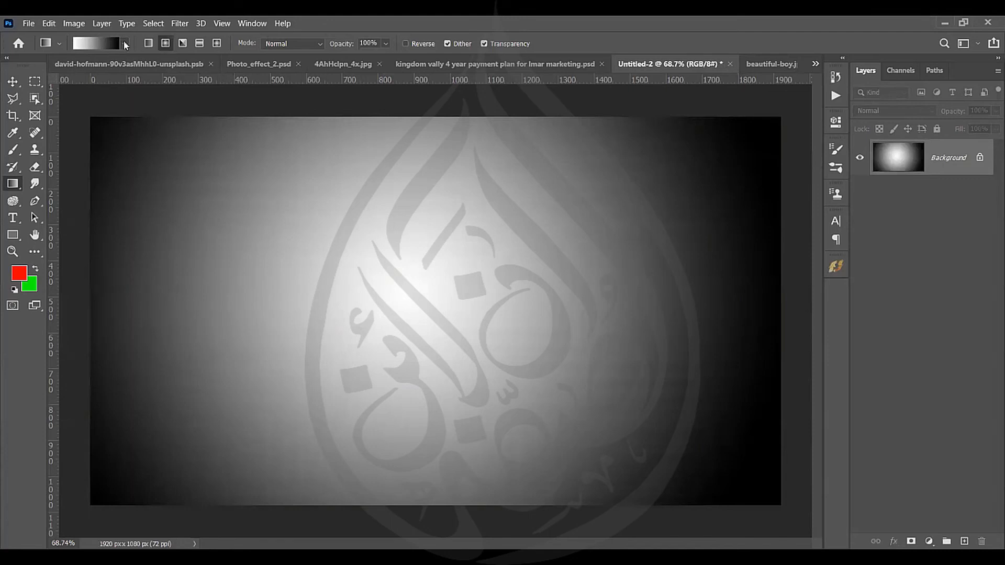
pyautogui.click(124, 43)
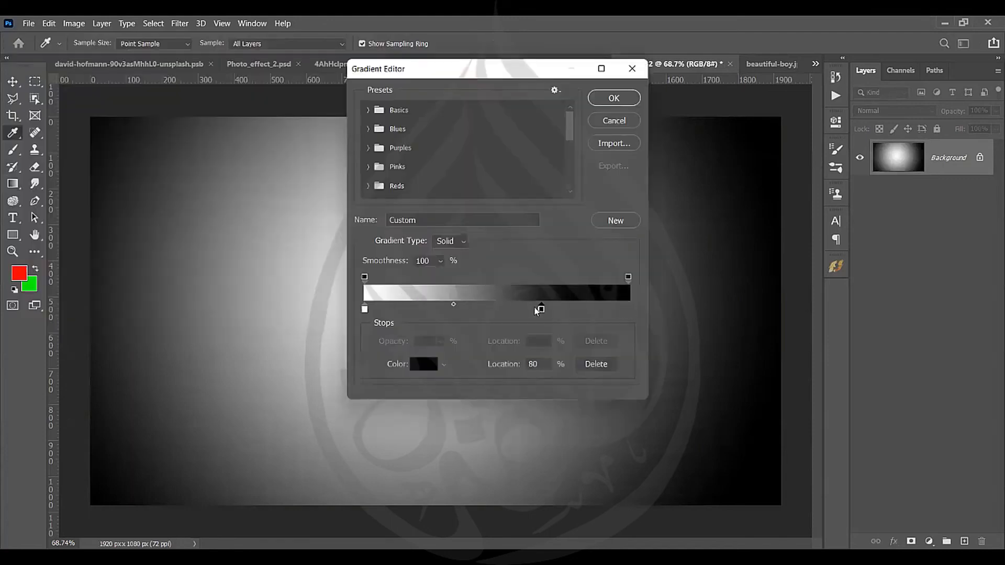
pyautogui.moveTo(541, 312); pyautogui.dragTo(639, 307)
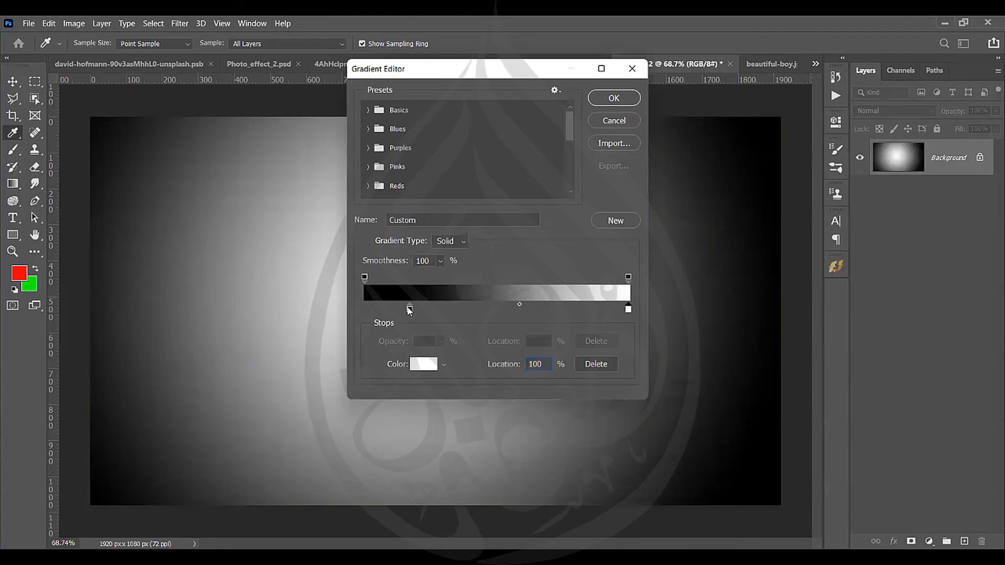
pyautogui.moveTo(410, 310); pyautogui.dragTo(365, 309)
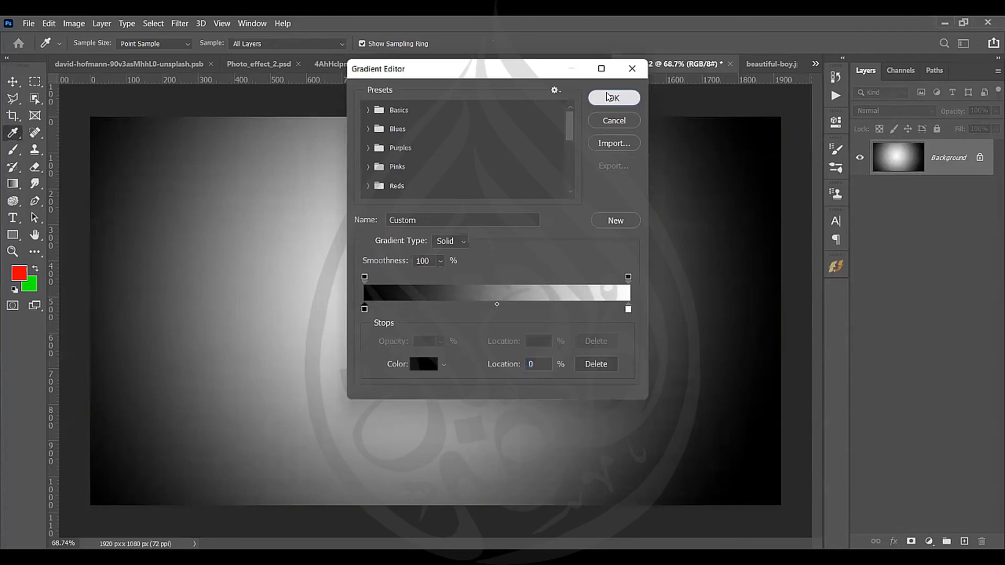
pyautogui.click(611, 97)
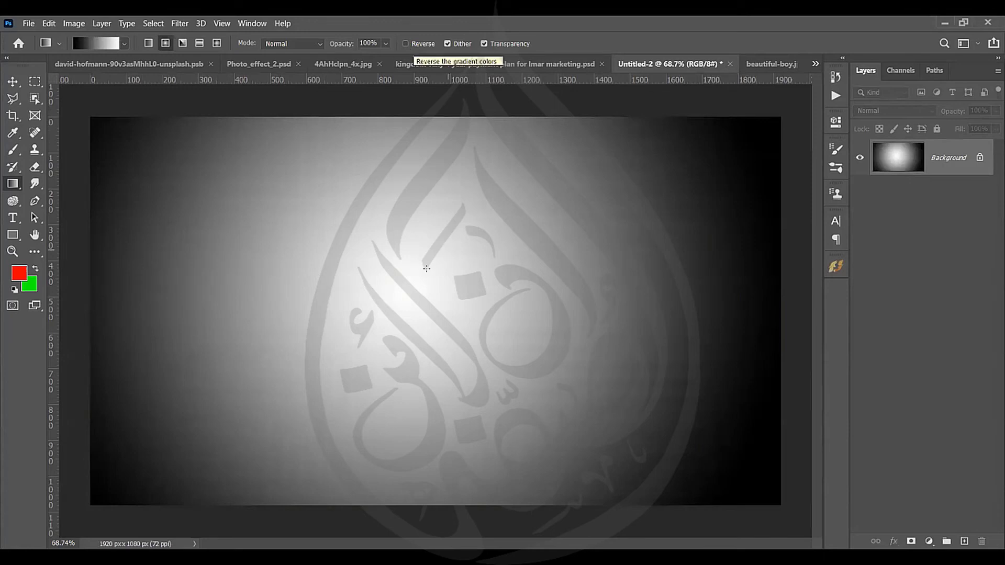
pyautogui.moveTo(418, 302)
pyautogui.mouseDown()
pyautogui.moveTo(779, 299)
pyautogui.moveTo(600, 333)
pyautogui.moveTo(422, 305)
pyautogui.mouseUp()
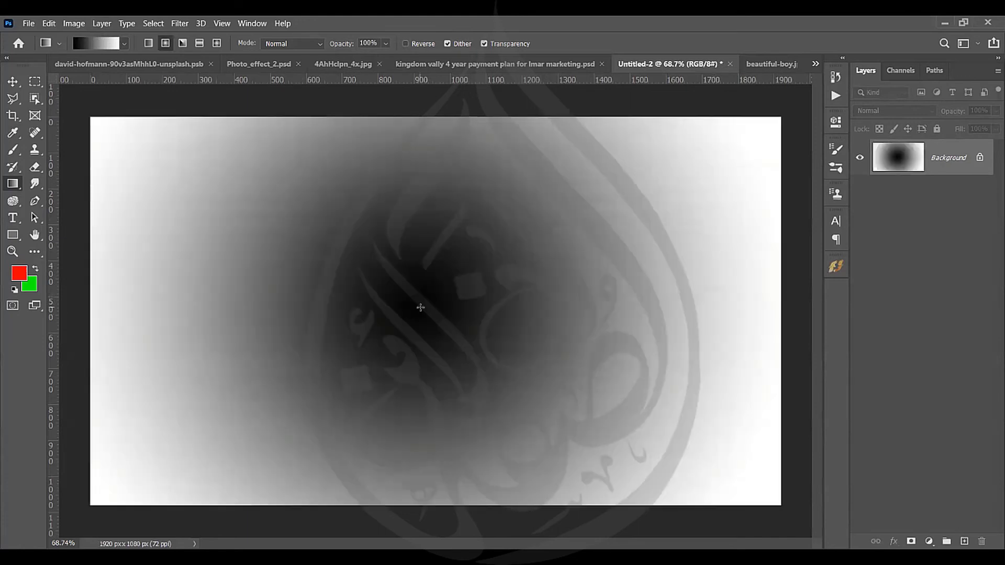
# - Enable the gradient's Reverse option and apply the radial gradient from near the canvas centre to the right edge
pyautogui.click(418, 45)
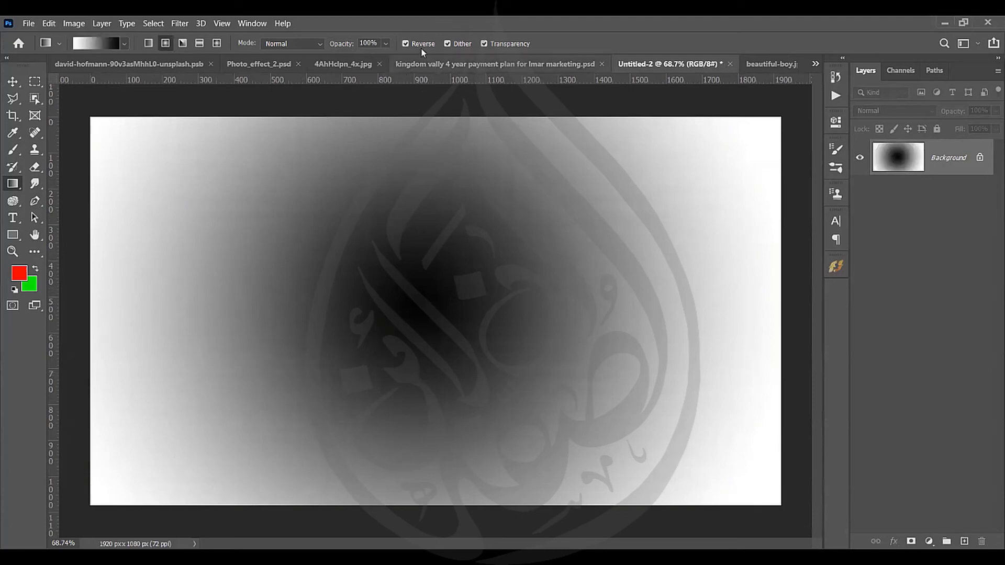
pyautogui.click(420, 46)
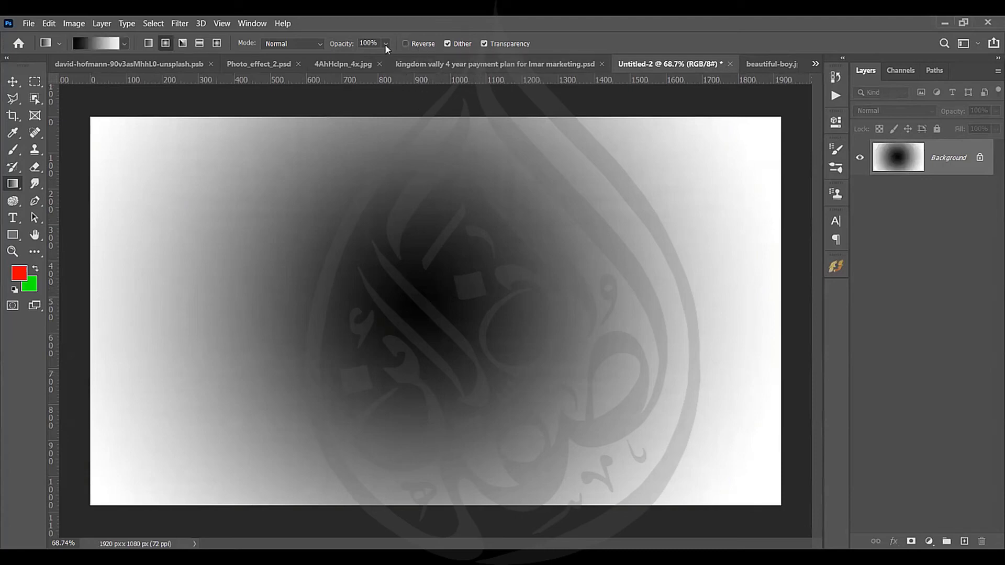
pyautogui.click(421, 44)
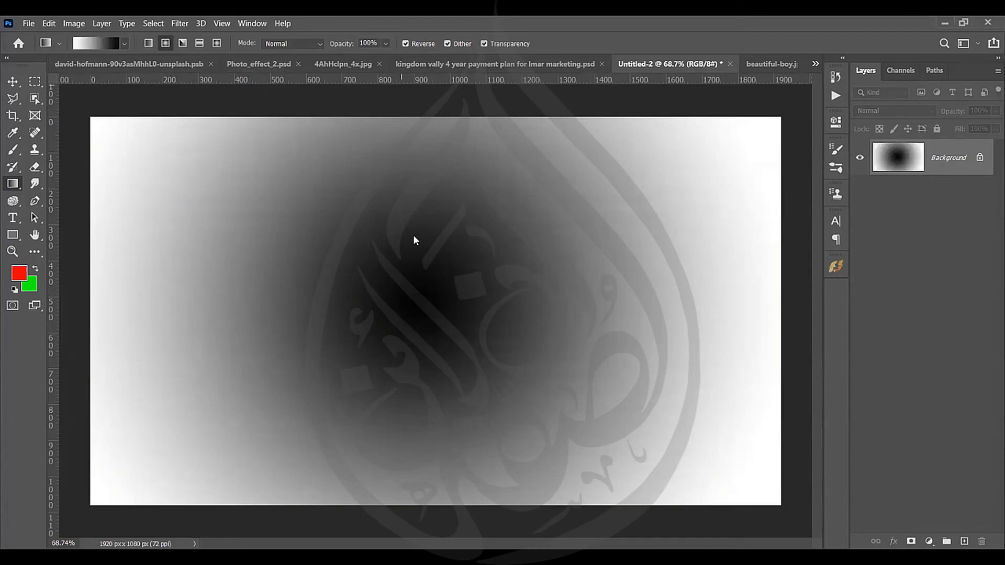
pyautogui.moveTo(428, 302); pyautogui.dragTo(782, 304)
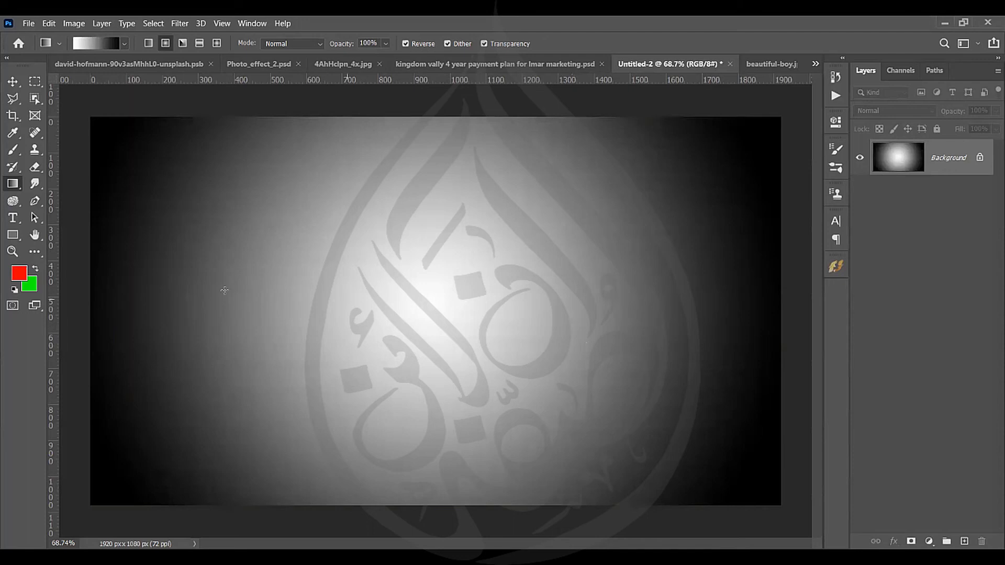
# - Fill the bright centre with red using the Paint Bucket at tolerances of 32, 94 and 138, undoing each fill before the next
pyautogui.rightClick(13, 185)
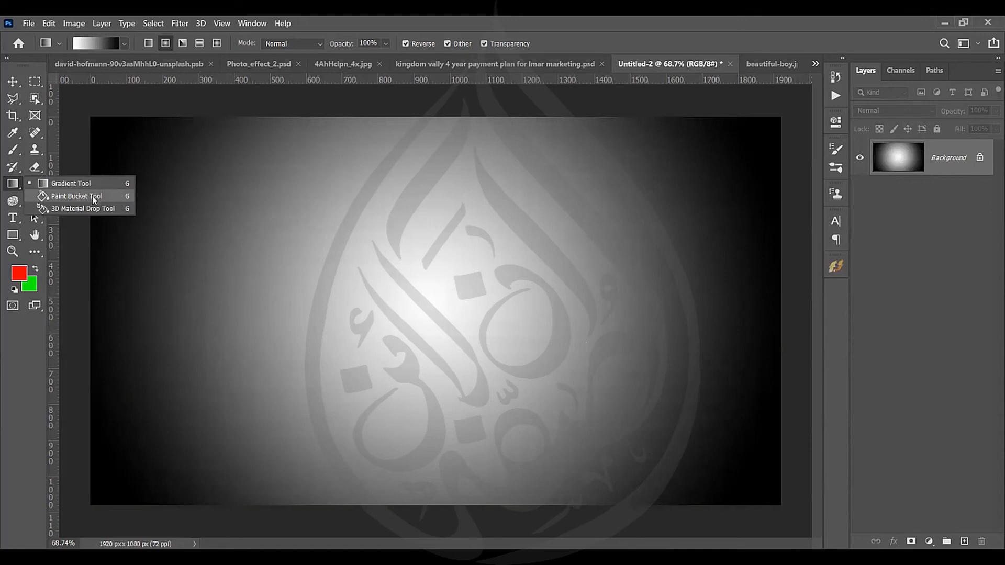
pyautogui.click(92, 195)
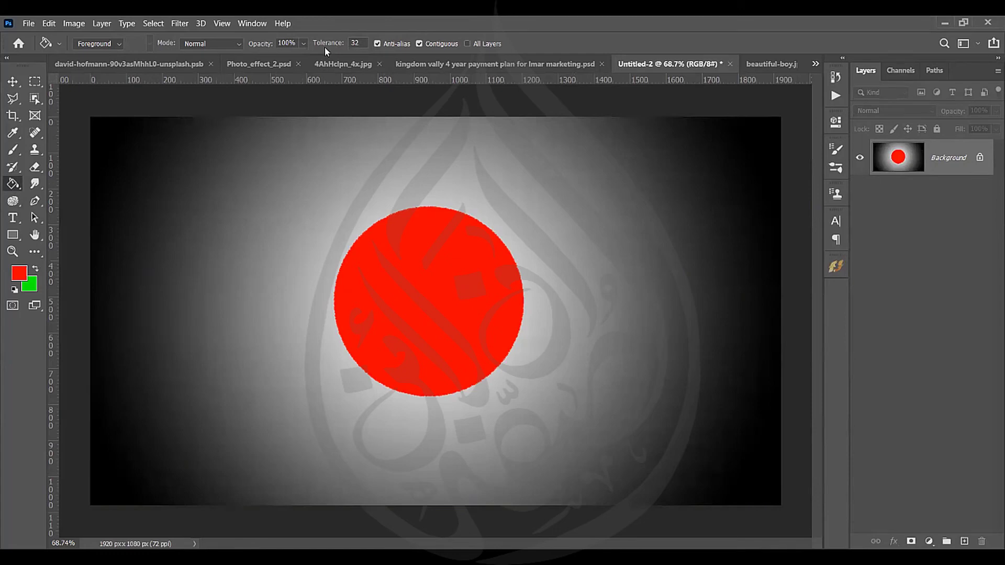
pyautogui.hotkey('ctrl', 'z')
pyautogui.moveTo(325, 46); pyautogui.dragTo(367, 49)
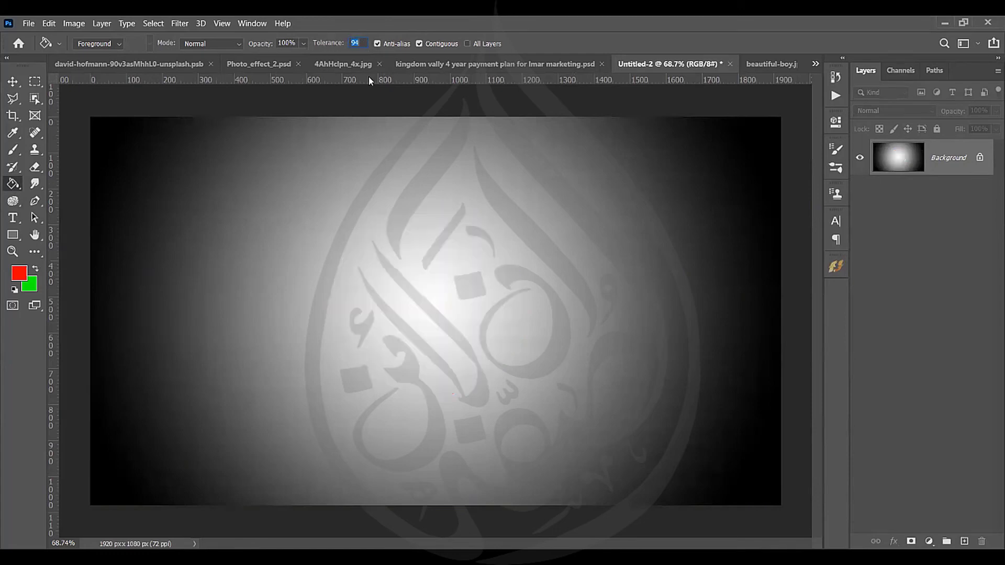
pyautogui.click(435, 308)
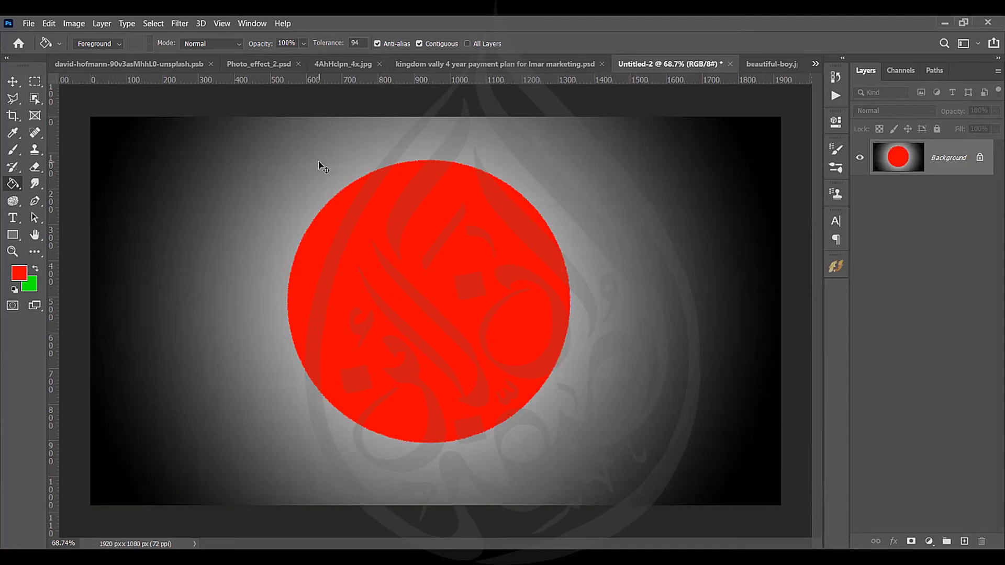
pyautogui.hotkey('ctrl', 'z')
pyautogui.moveTo(335, 46)
pyautogui.mouseDown()
pyautogui.moveTo(358, 46)
pyautogui.moveTo(404, 215)
pyautogui.mouseUp()
pyautogui.click(419, 294)
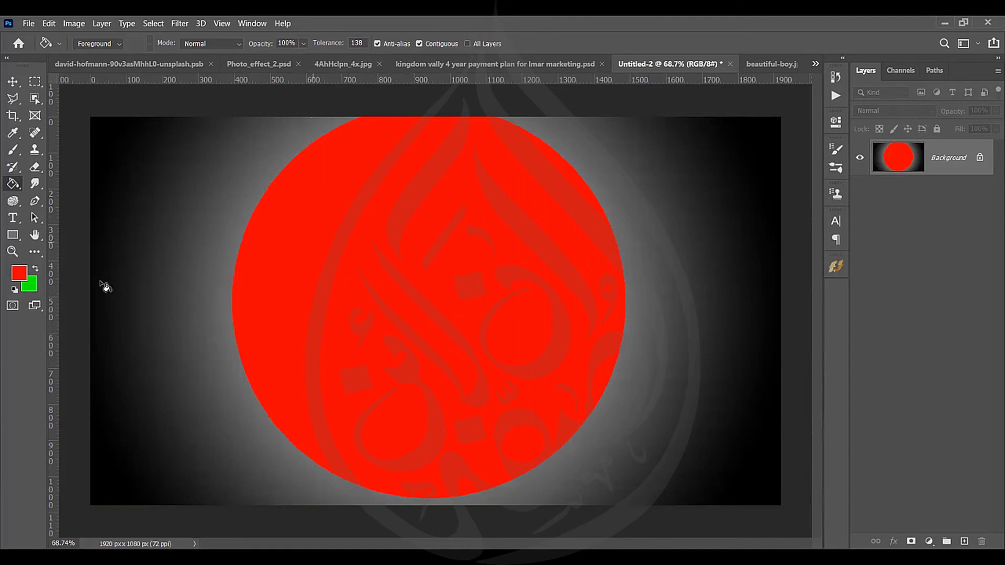
# - Restore the default black and white colours, and fill the canvas with white and again with black using the Paint Bucket
pyautogui.press('d')
pyautogui.hotkey('ctrl', 'BackSpace')
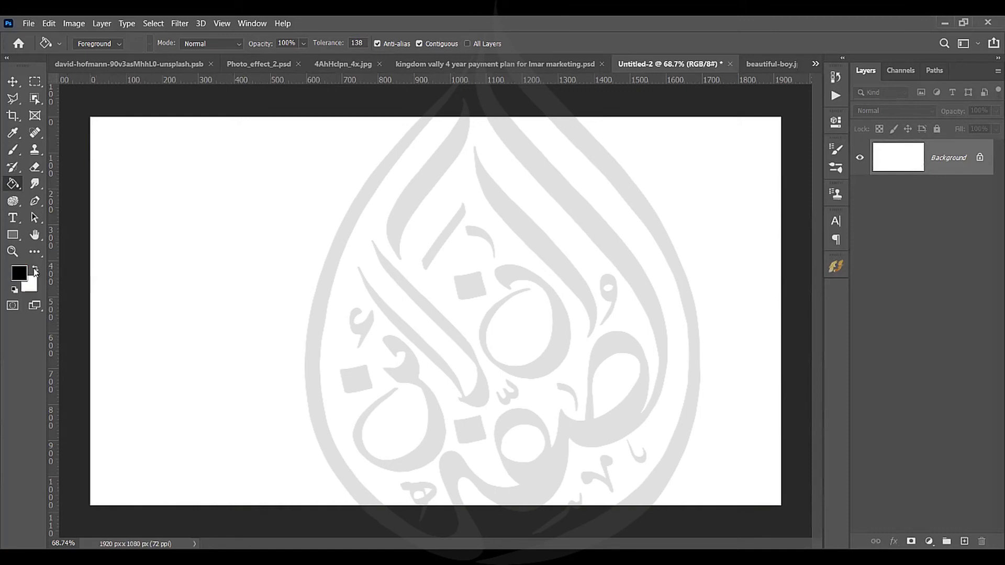
pyautogui.click(435, 265)
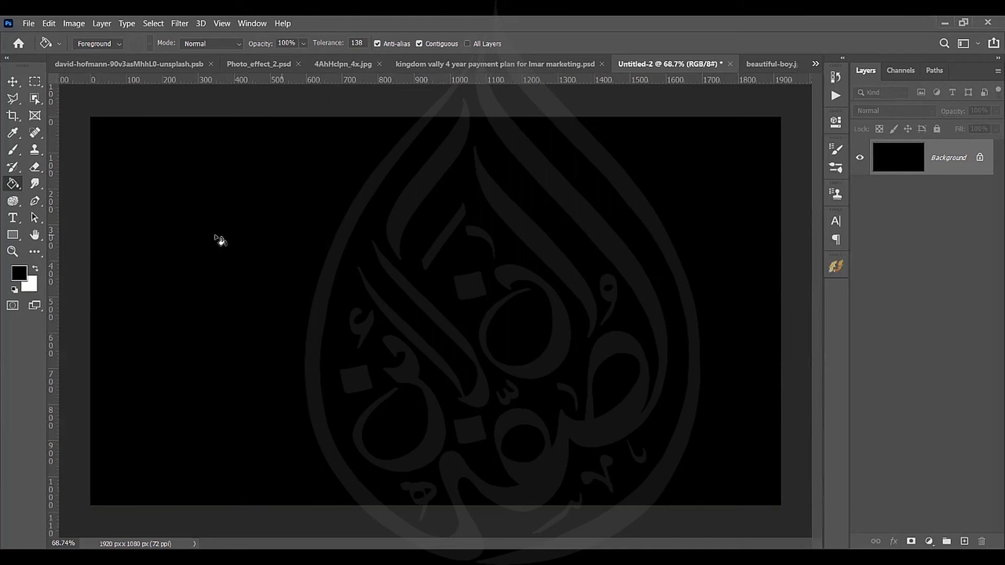
# - Fill the canvas with red using foreground colour fc0000, and set the Paint Bucket's tolerance to 24
pyautogui.click(16, 276)
pyautogui.click(700, 128)
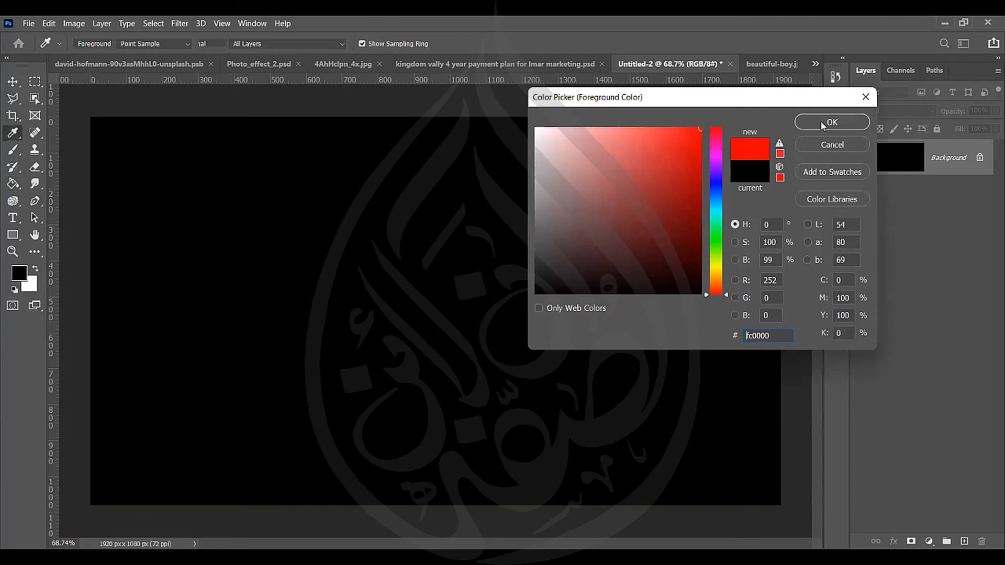
pyautogui.press('Return')
pyautogui.click(469, 287)
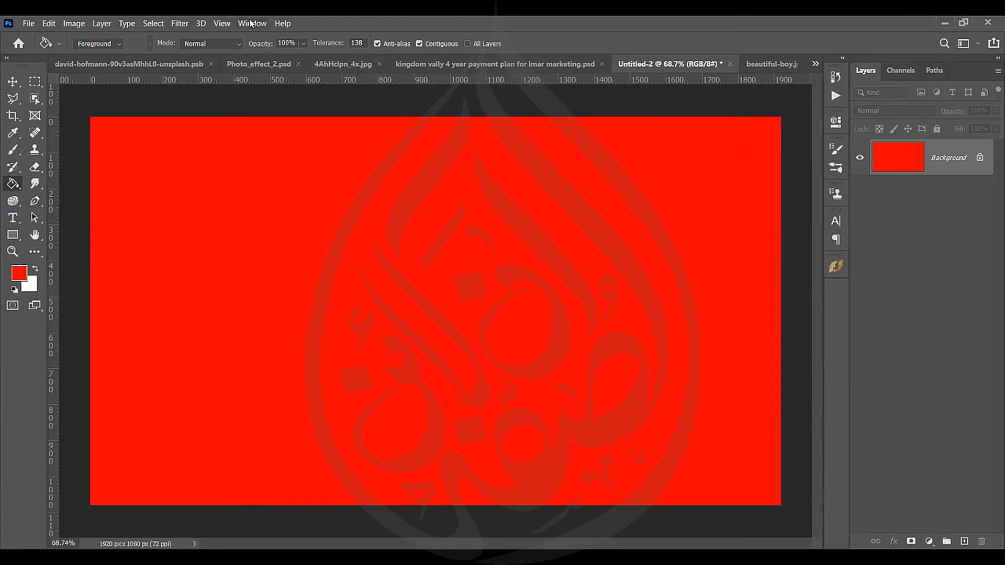
pyautogui.moveTo(319, 47); pyautogui.dragTo(261, 47)
# - Add the placeholder text "Lorem Ipsum" in the upper part of the canvas and set its colour to white (ffffff)
pyautogui.click(12, 218)
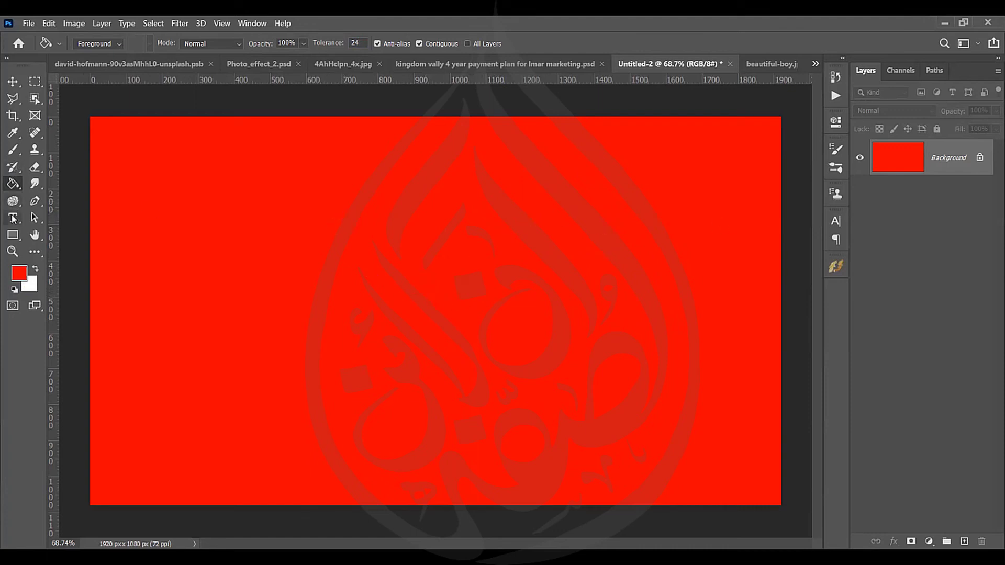
pyautogui.click(296, 212)
pyautogui.press('BackSpace')
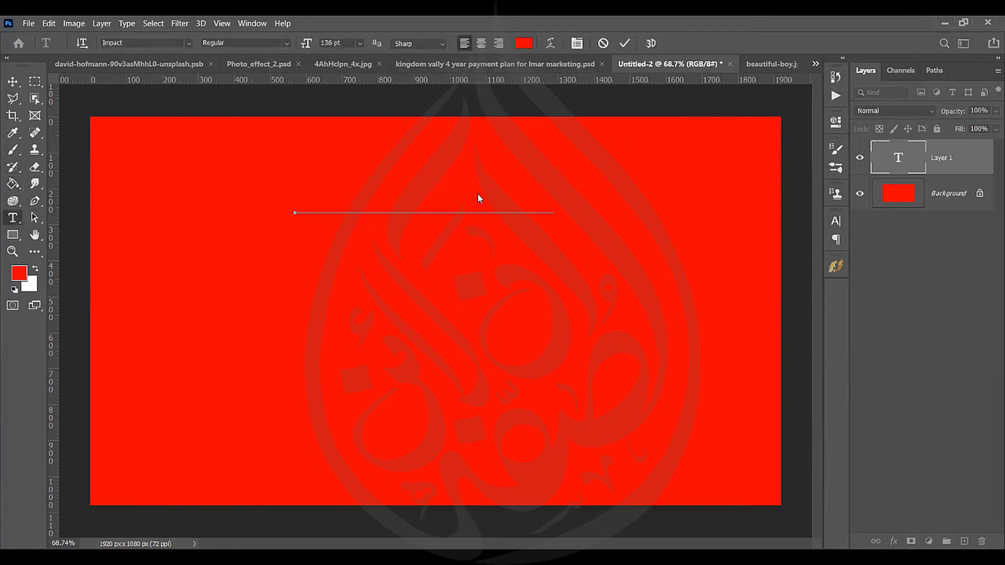
pyautogui.moveTo(592, 183); pyautogui.dragTo(533, 126)
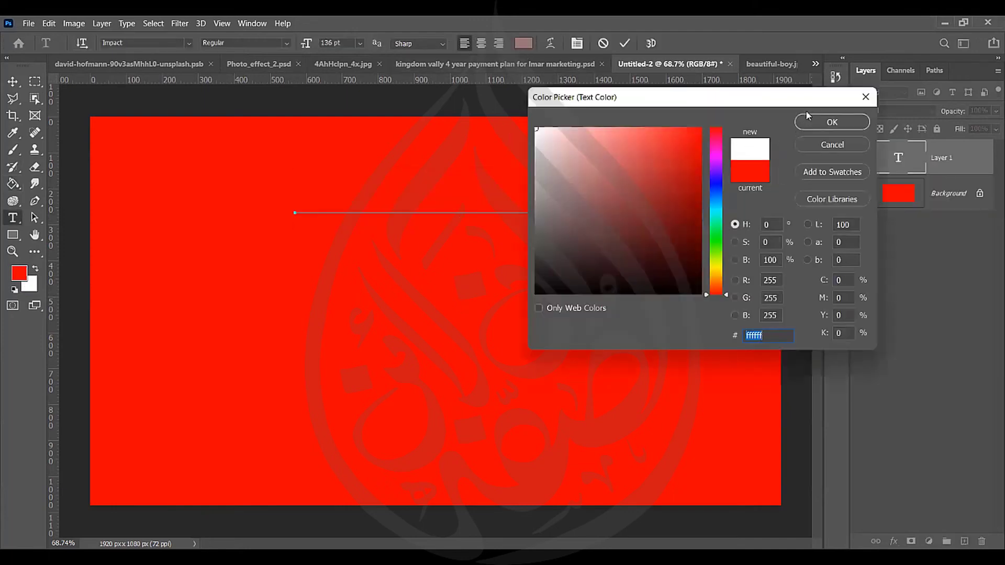
pyautogui.click(815, 123)
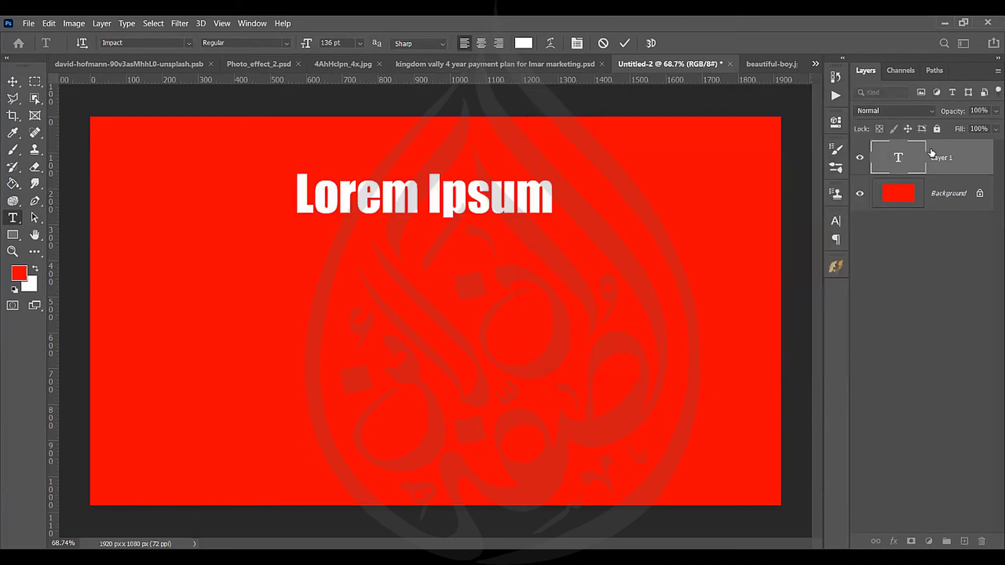
# - Commit the text and rasterize the Lorem Ipsum type layer
pyautogui.click(966, 168)
pyautogui.rightClick(969, 165)
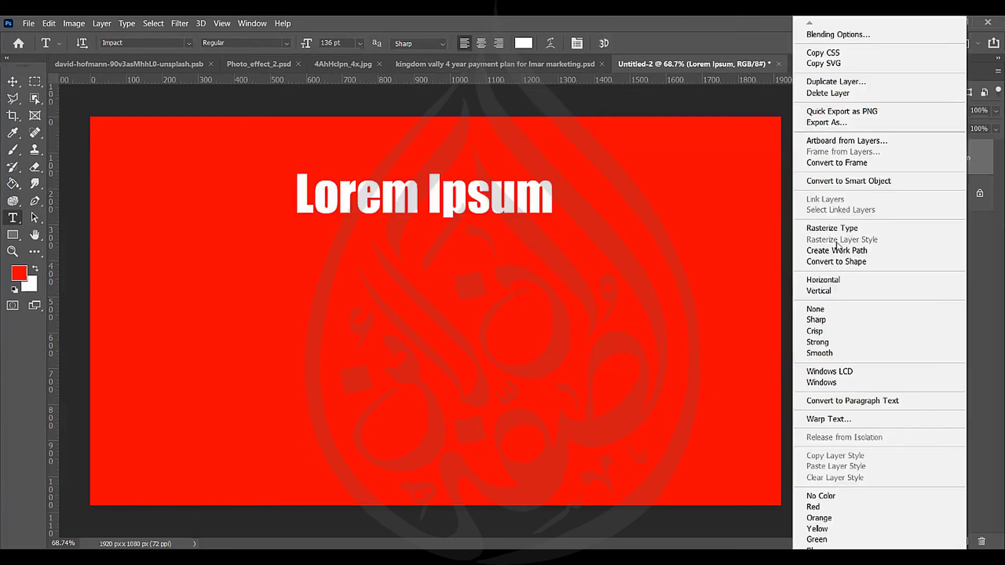
pyautogui.click(658, 18)
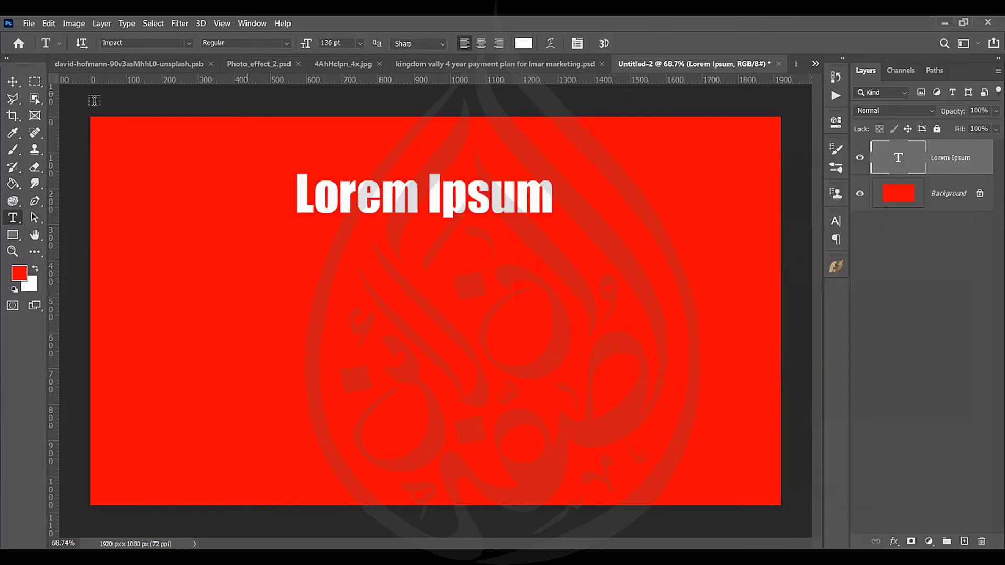
# - Restore the default colours and fill the letters L, r, the first m, p and u with black using the Paint Bucket
pyautogui.click(13, 183)
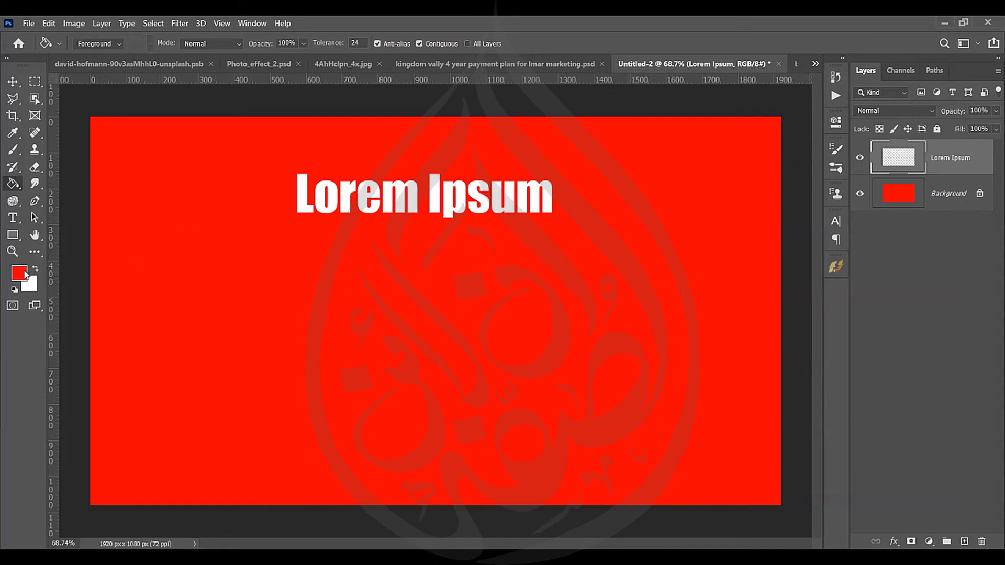
pyautogui.press('d')
pyautogui.click(304, 200)
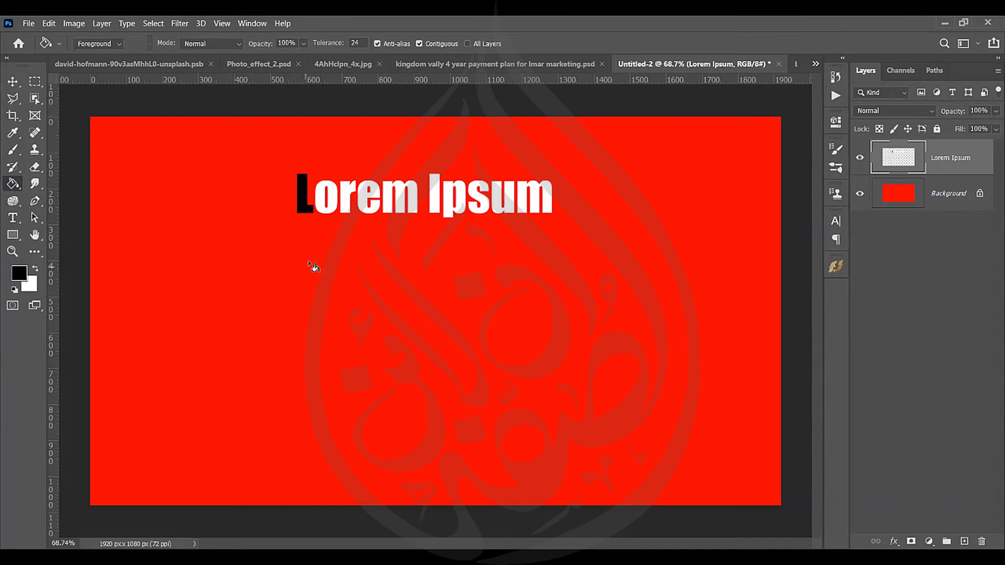
pyautogui.click(348, 200)
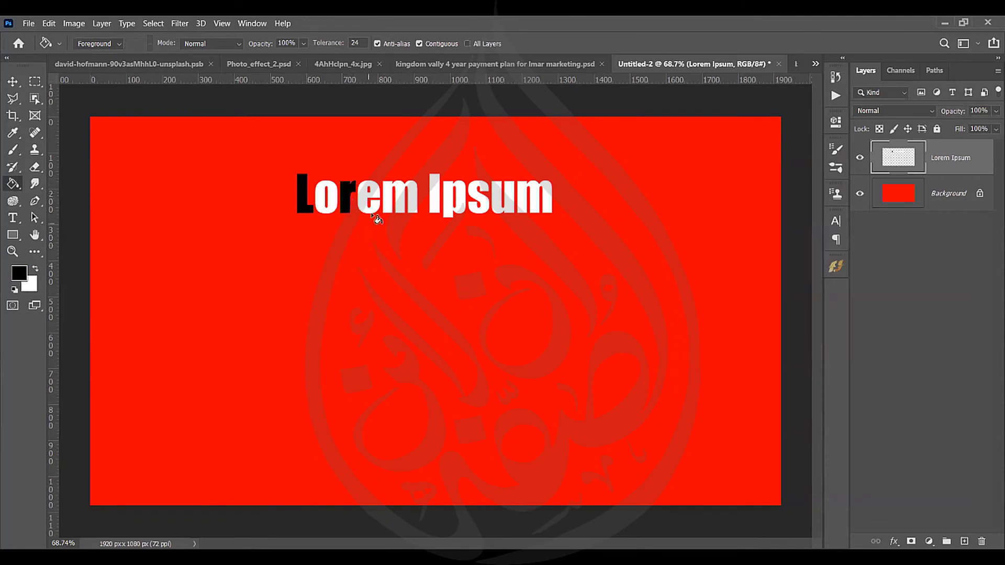
pyautogui.click(390, 193)
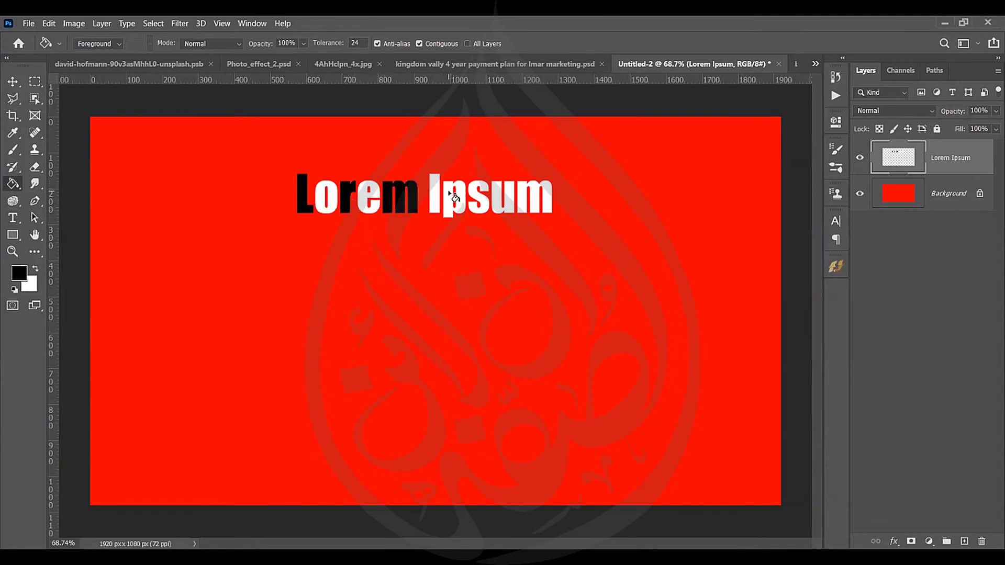
pyautogui.click(452, 196)
pyautogui.click(497, 200)
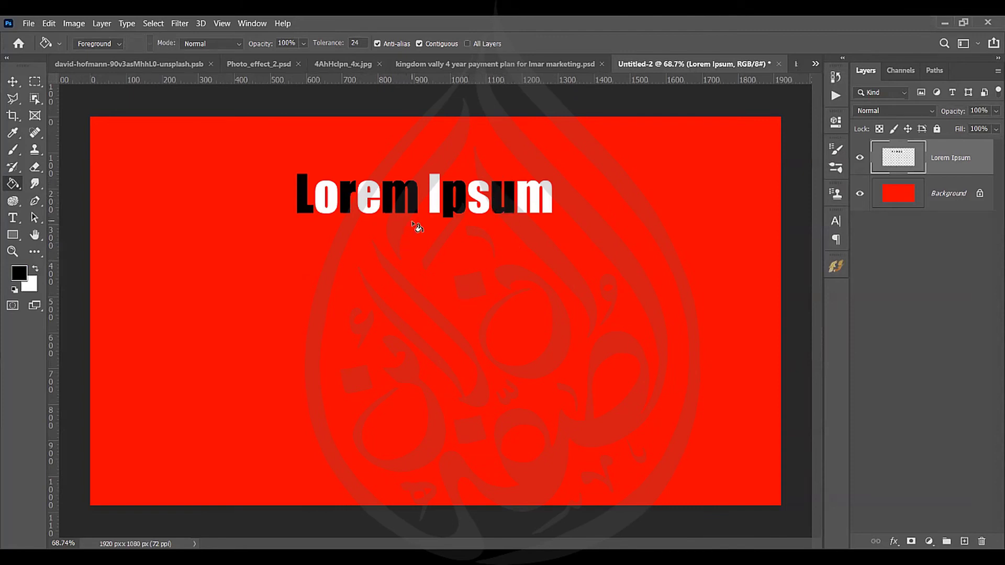
# - Scale the Lorem Ipsum layer proportionally to about 225% with Free Transform and apply it
pyautogui.press('v')
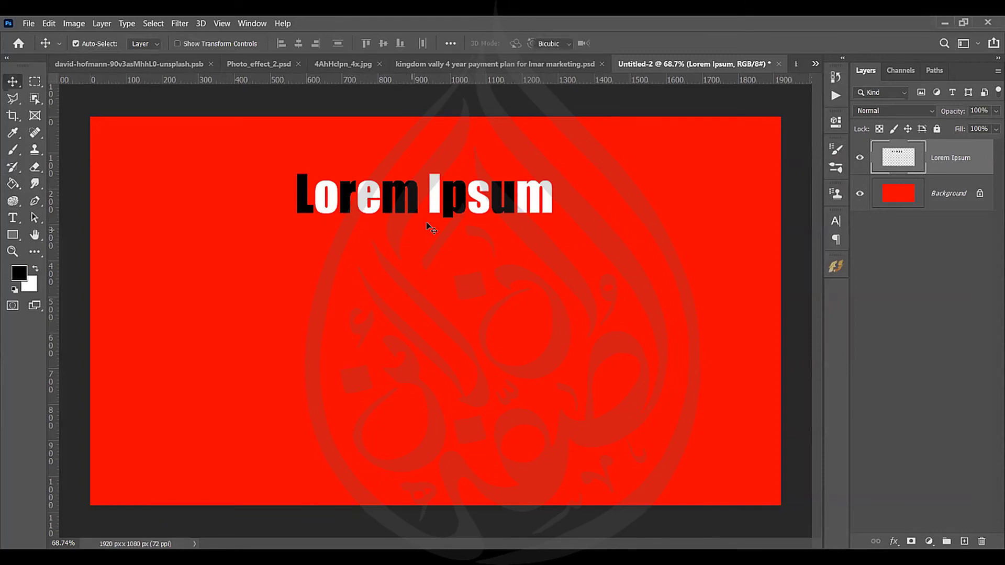
pyautogui.hotkey('ctrl', 't')
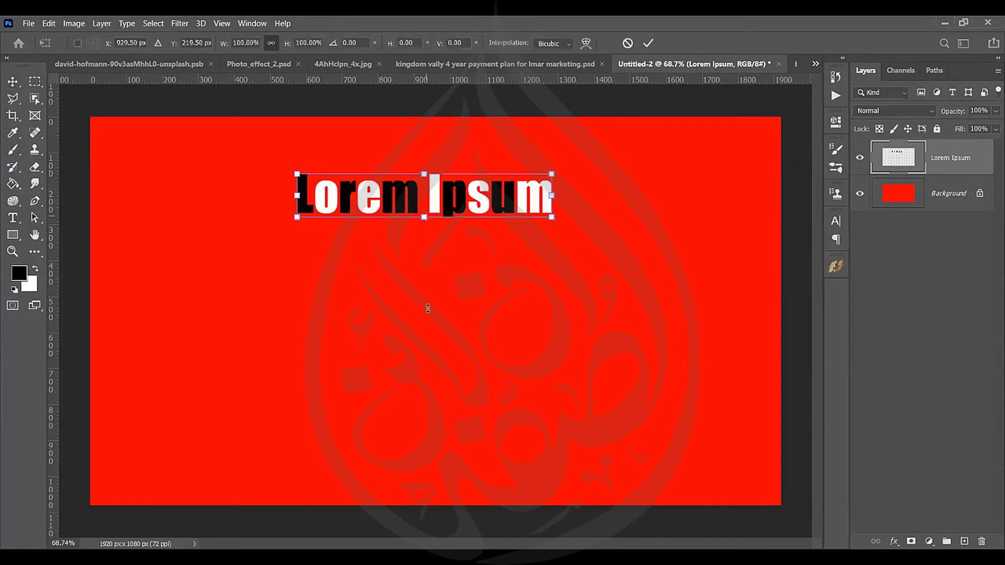
pyautogui.moveTo(426, 217); pyautogui.dragTo(427, 270)
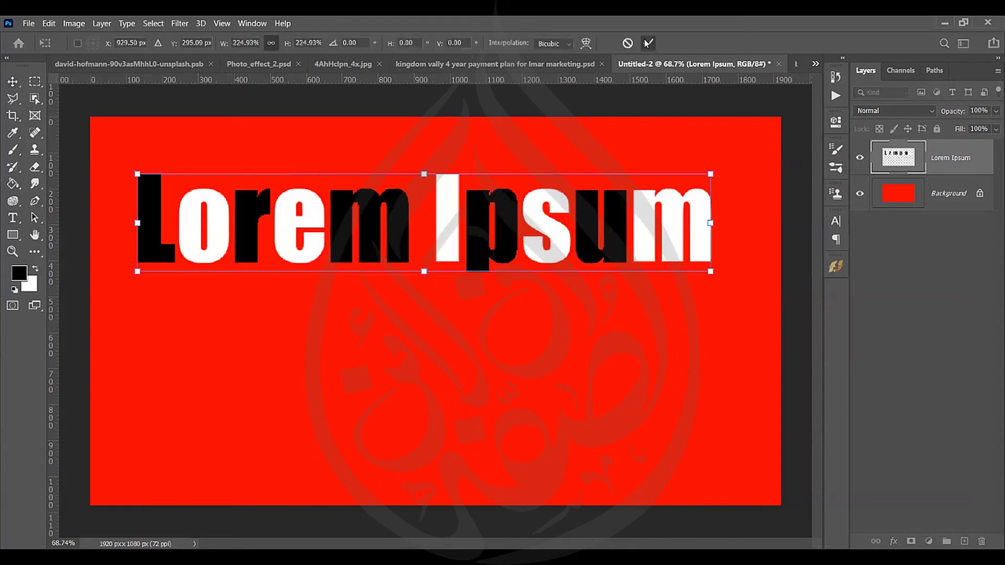
pyautogui.click(649, 44)
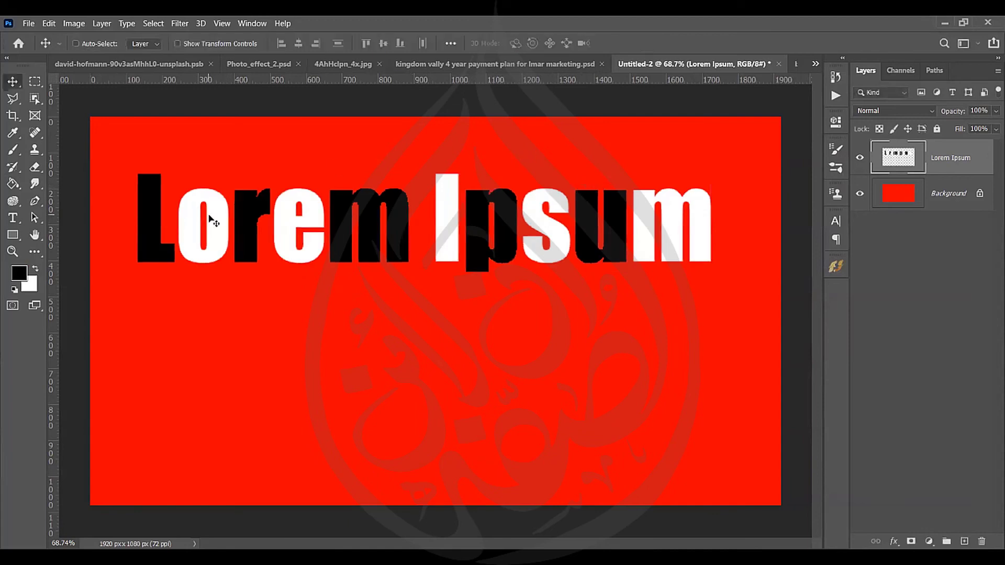
# - Review the tools grouped with the Paint Bucket, Blur and Dodge tools, including the Sponge tool
pyautogui.click(17, 186)
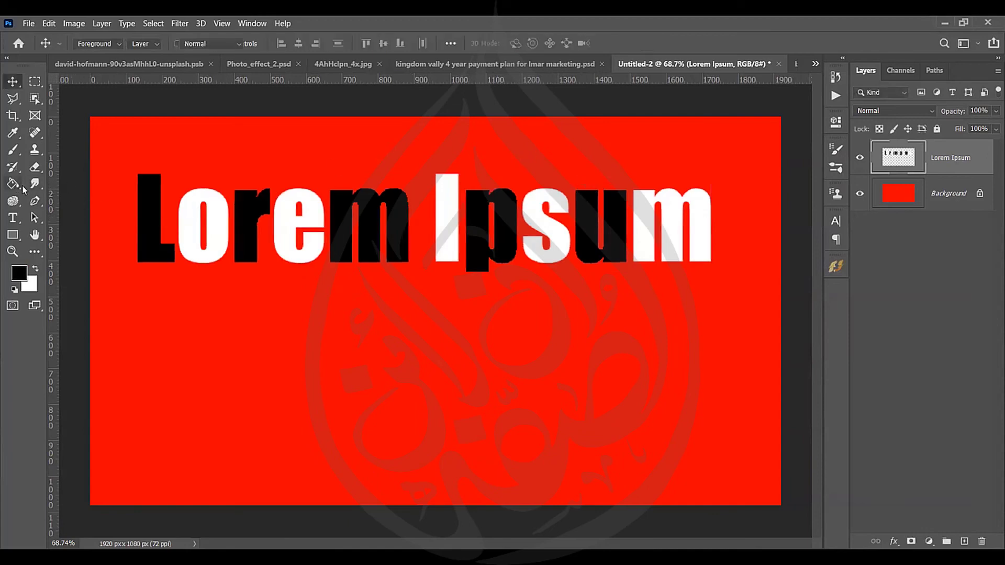
pyautogui.rightClick(16, 186)
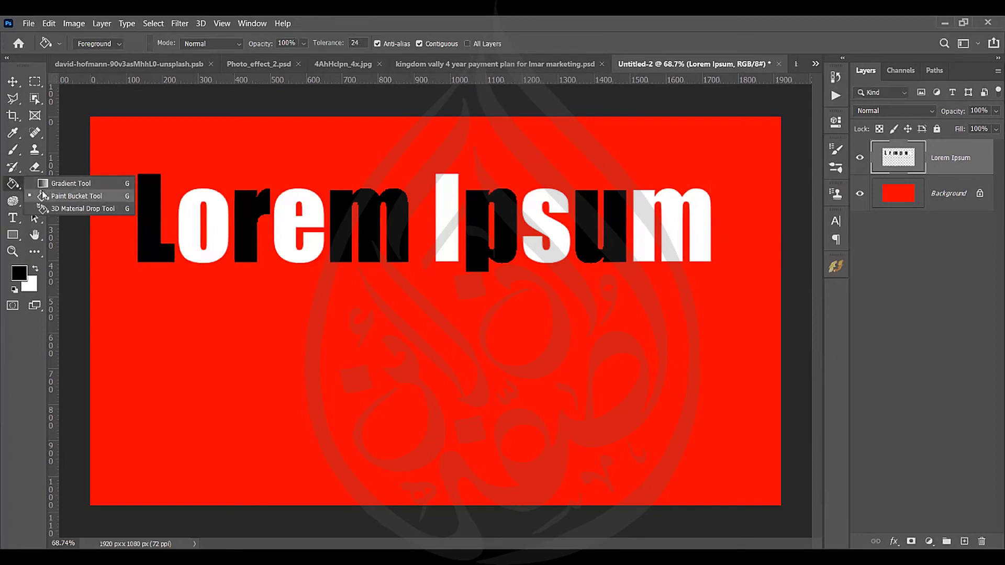
pyautogui.click(12, 188)
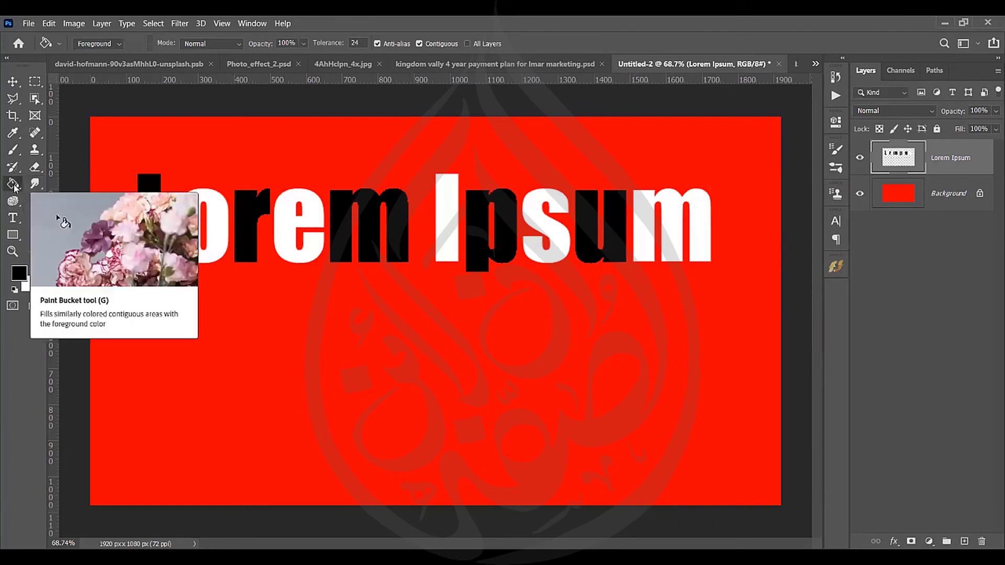
pyautogui.rightClick(41, 187)
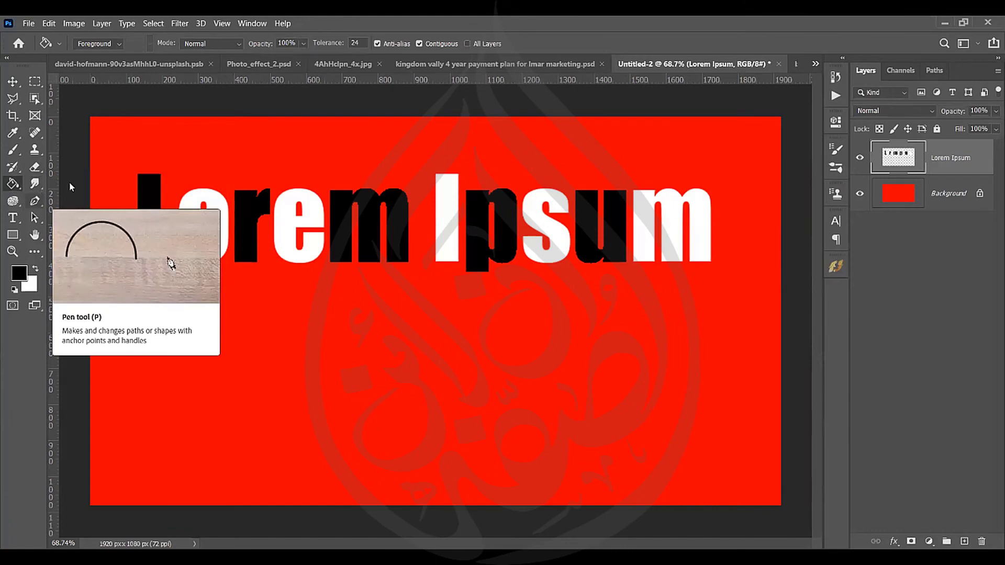
pyautogui.click(69, 184)
pyautogui.rightClick(39, 183)
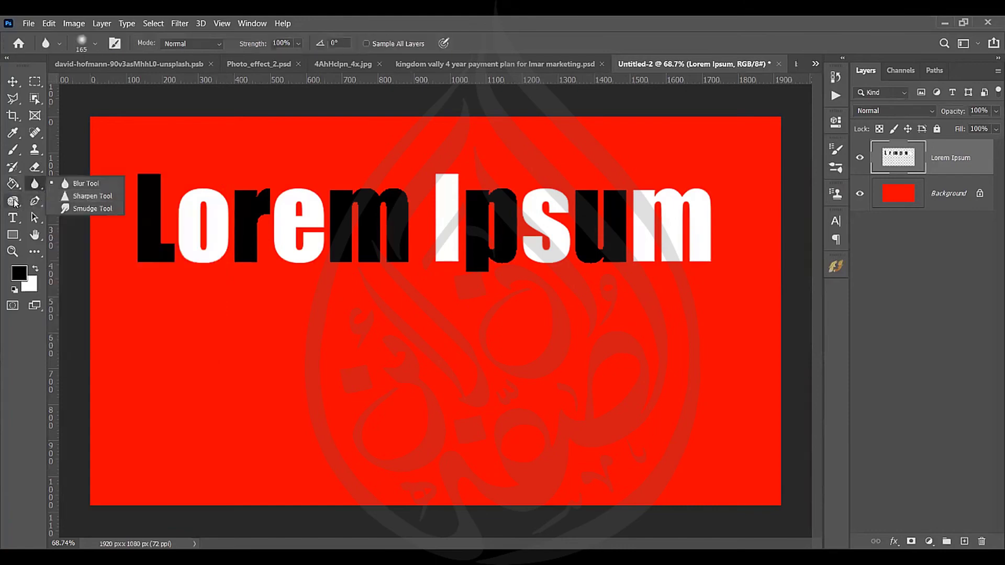
pyautogui.click(17, 203)
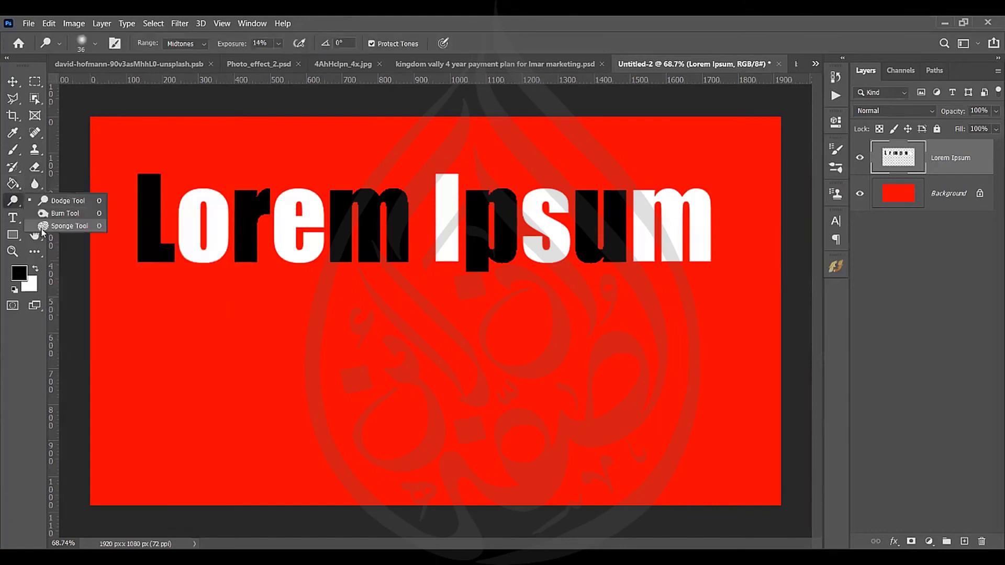
pyautogui.click(65, 226)
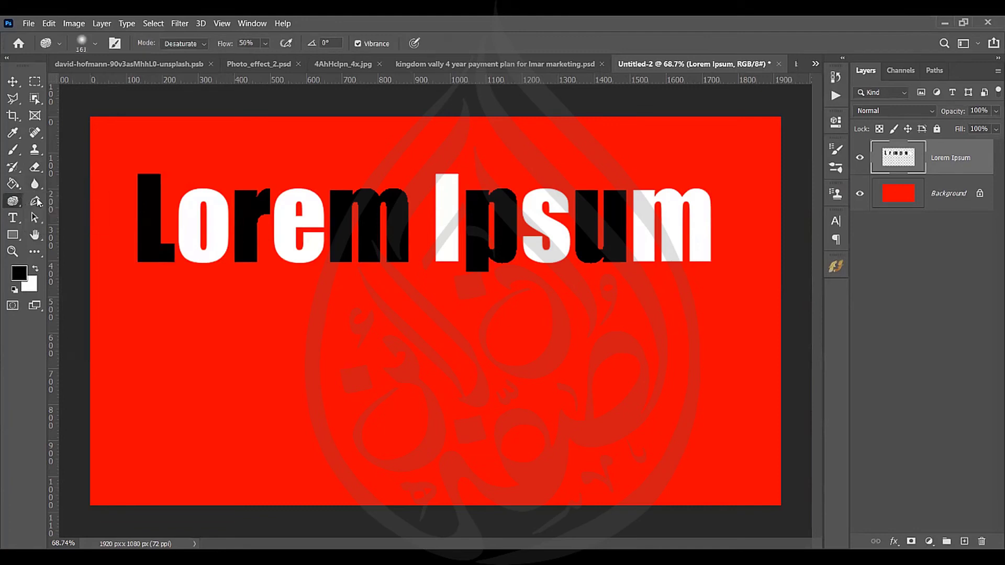
# - Activate the Gradient tool with the linear gradient type and look through its preset groups
pyautogui.click(13, 184)
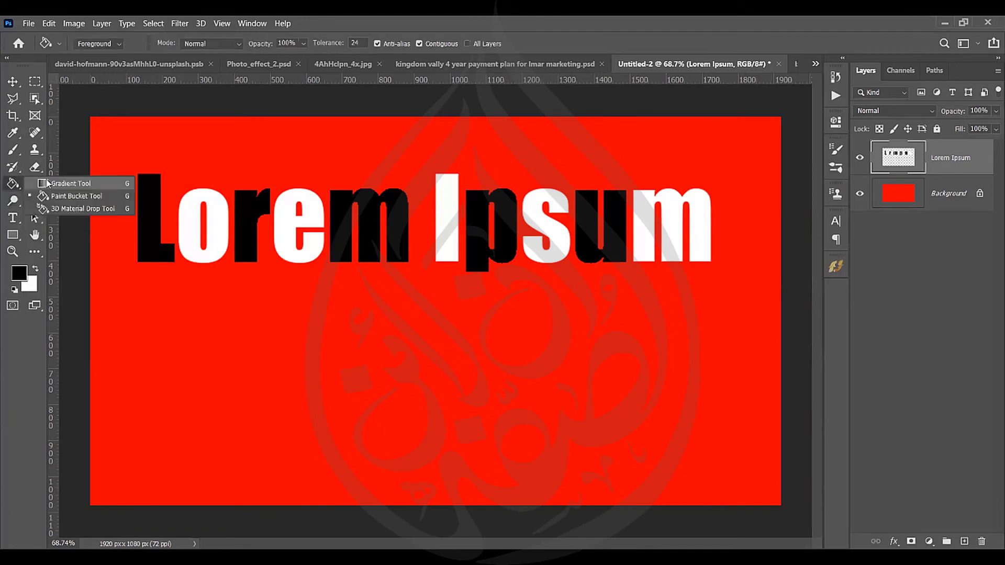
pyautogui.click(48, 183)
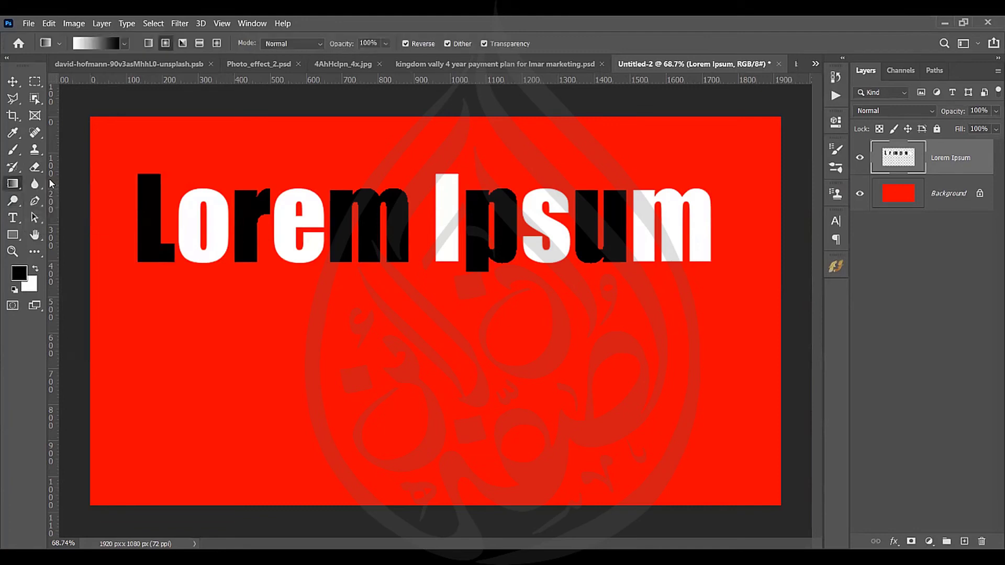
pyautogui.click(123, 45)
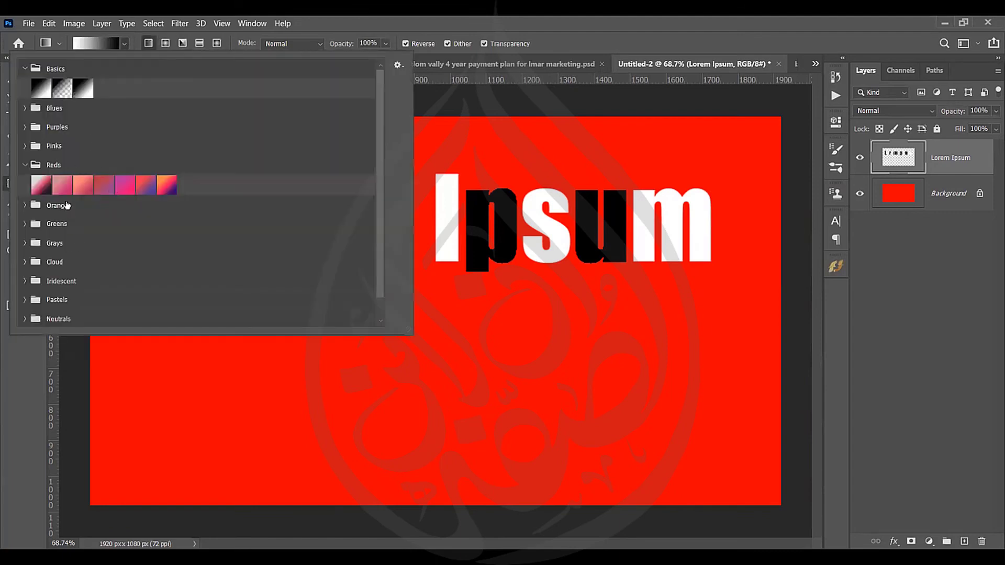
pyautogui.click(127, 41)
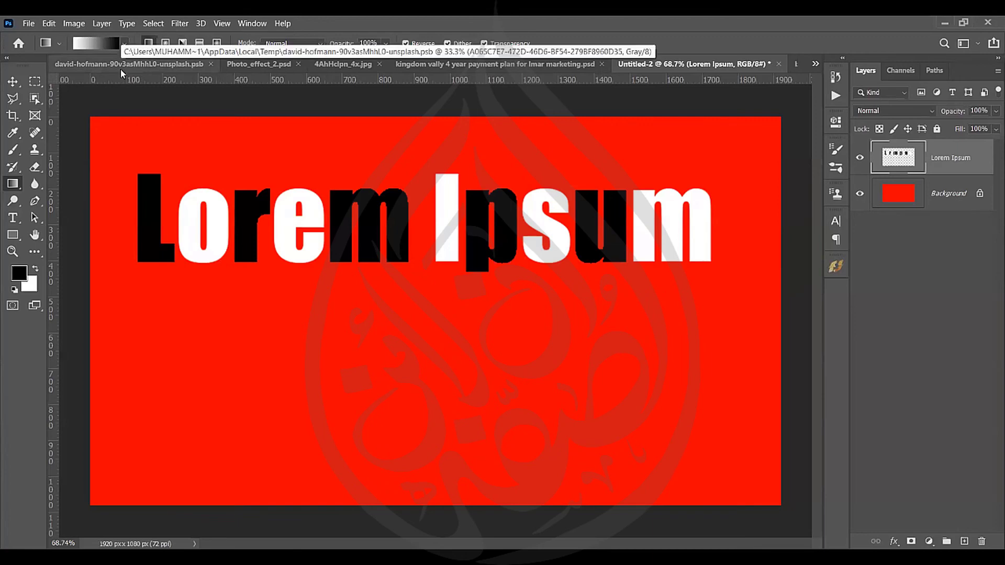
# - Try a black colour stop at 45% in the gradient, move it to 50%, delete it, and close the Gradient Editor without applying
pyautogui.click(96, 45)
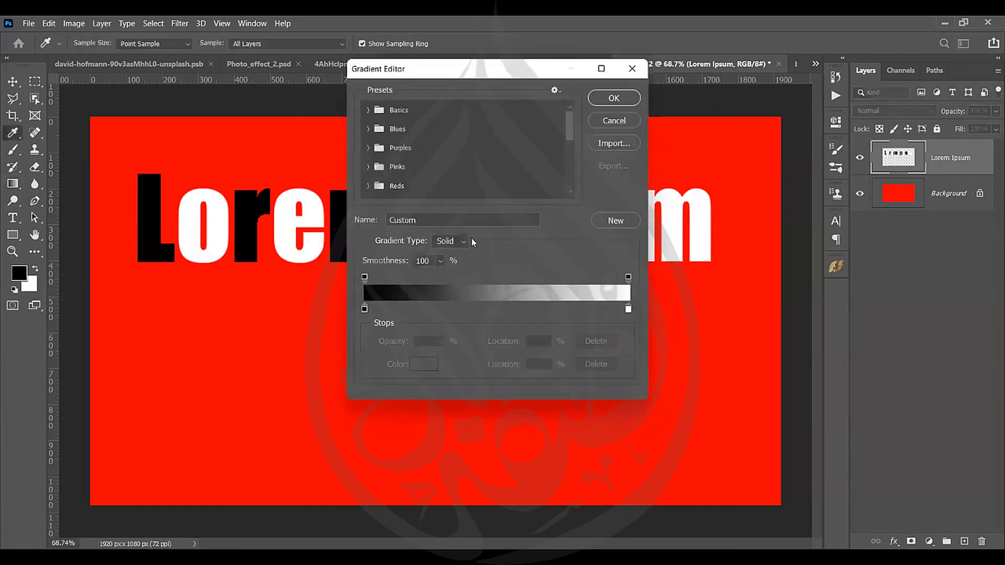
pyautogui.scroll(-5, 526, 178)
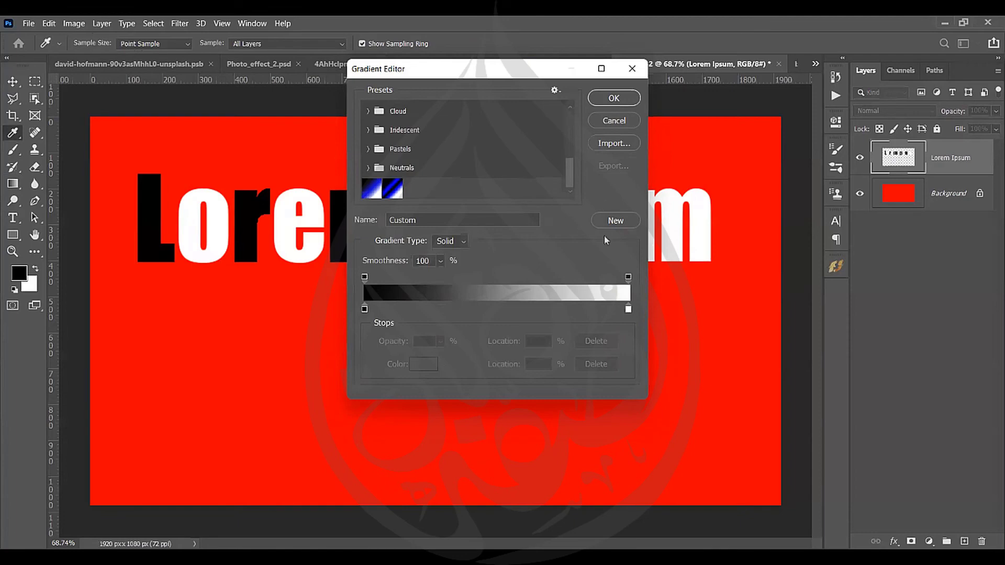
pyautogui.click(484, 310)
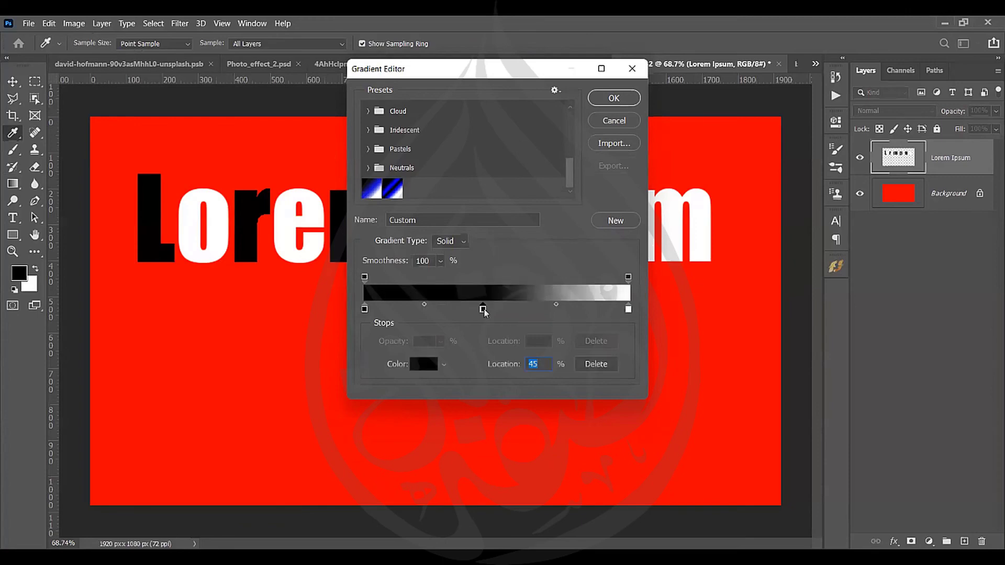
pyautogui.moveTo(485, 312); pyautogui.dragTo(498, 312)
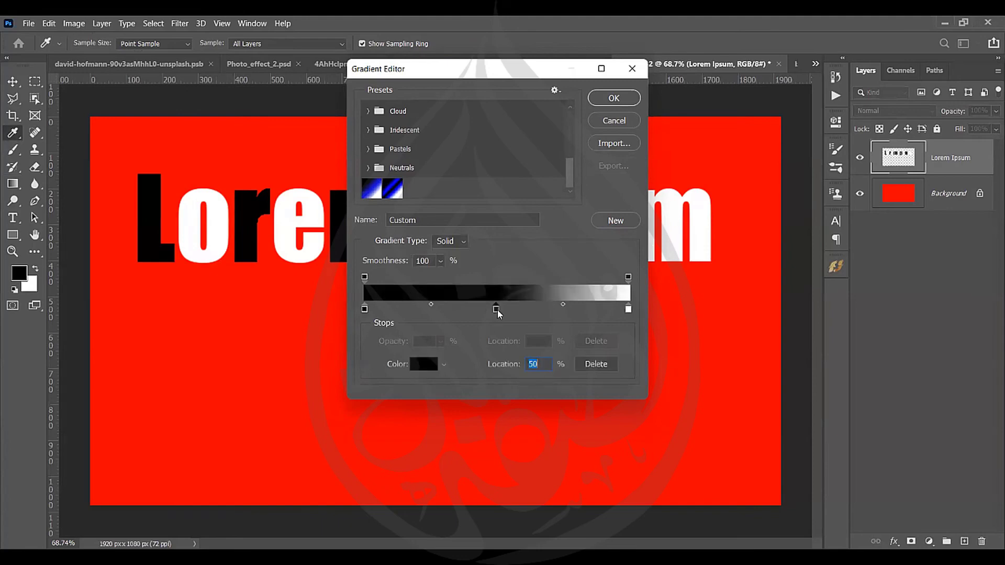
pyautogui.press('Delete')
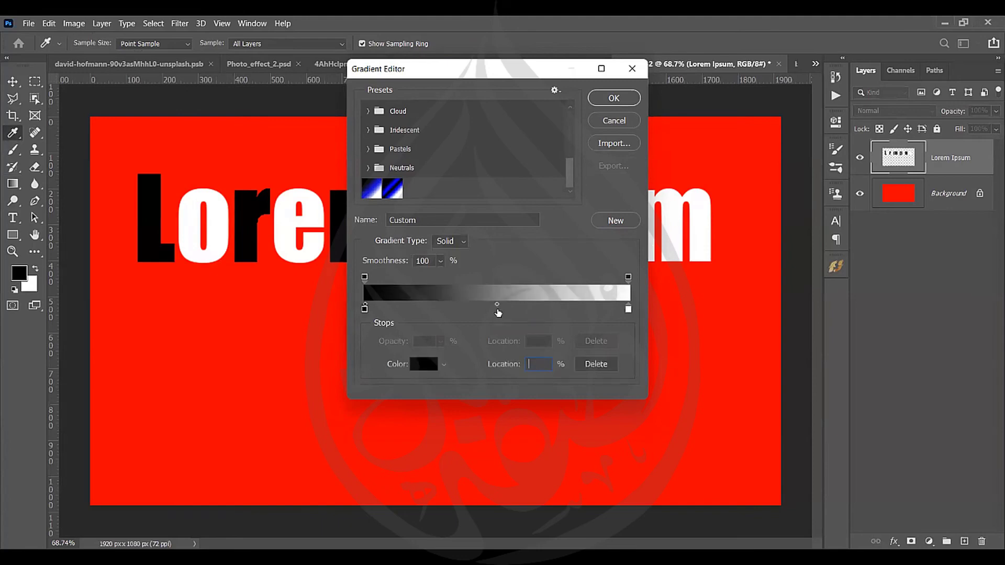
pyautogui.click(631, 70)
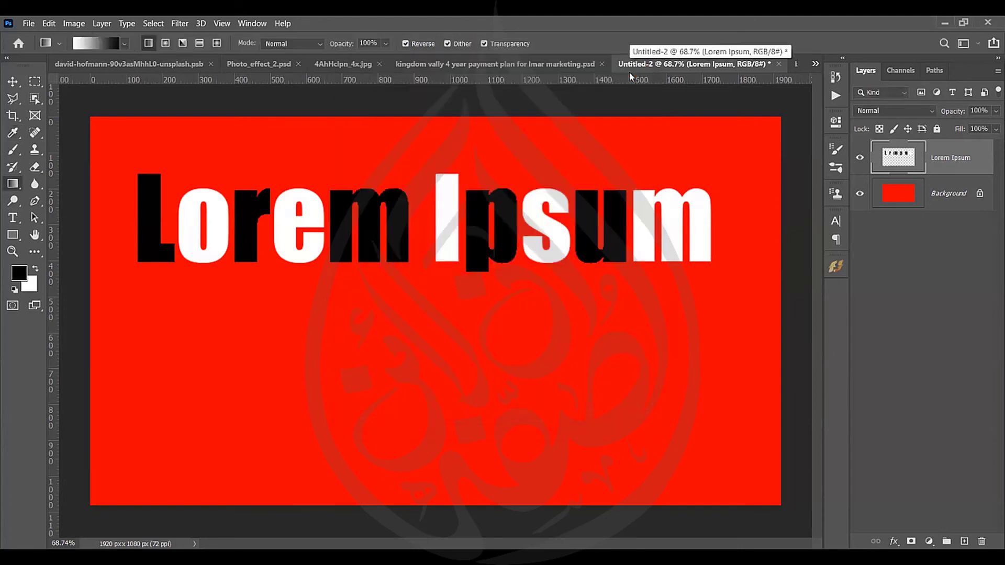
# - Fill the letters "o" and "e" of Lorem with the current pattern using the Paint Bucket set to the Pattern source
pyautogui.rightClick(9, 184)
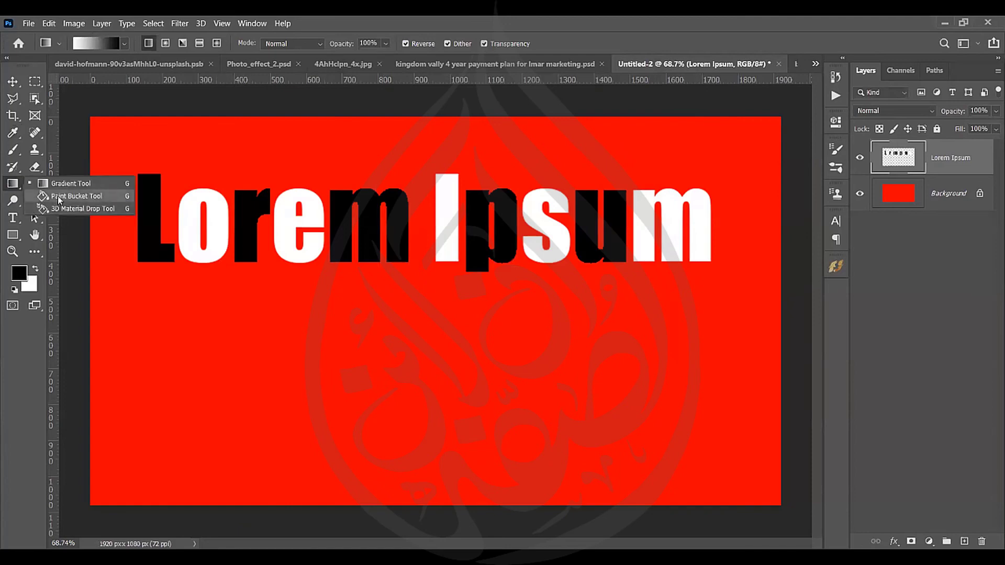
pyautogui.click(57, 196)
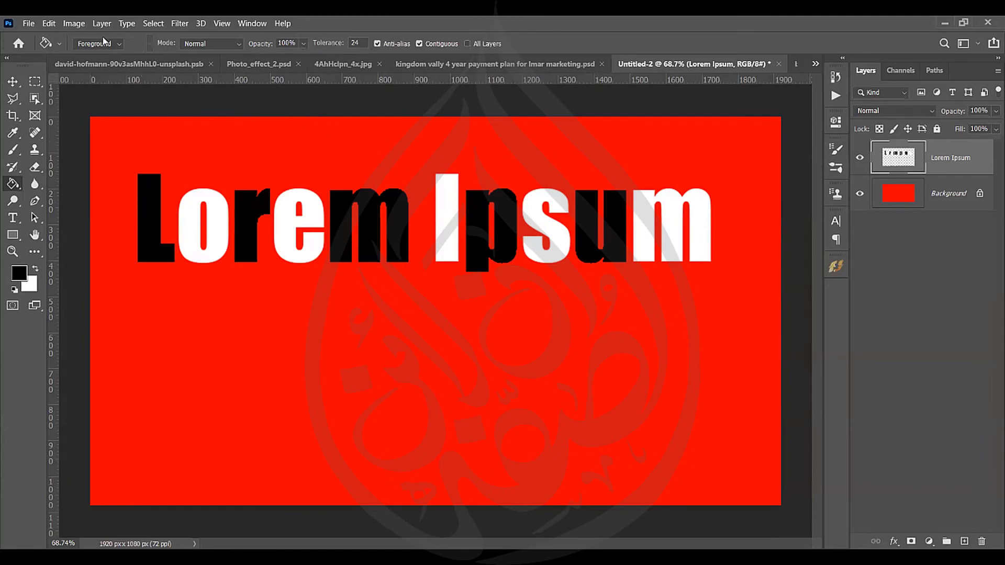
pyautogui.click(120, 43)
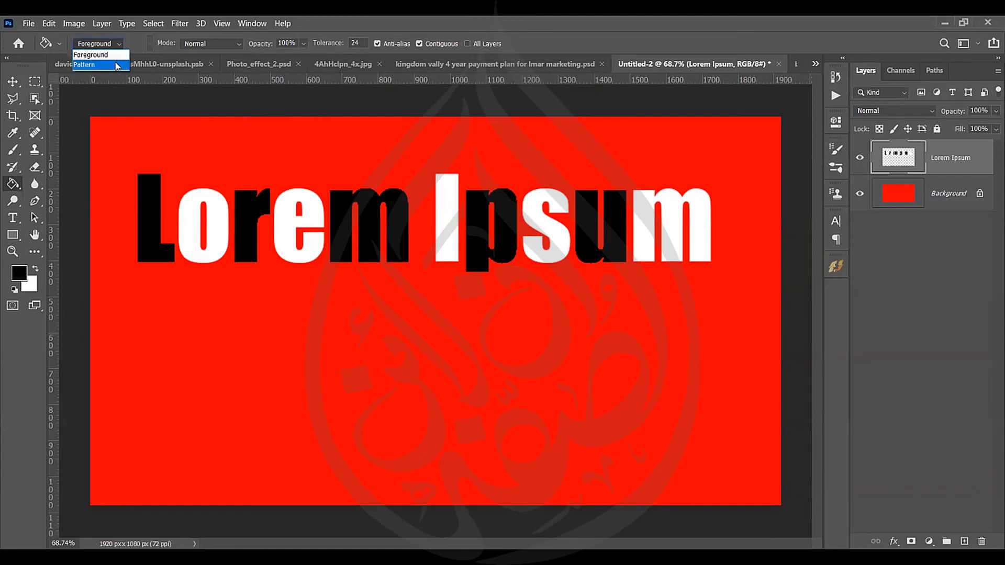
pyautogui.click(117, 65)
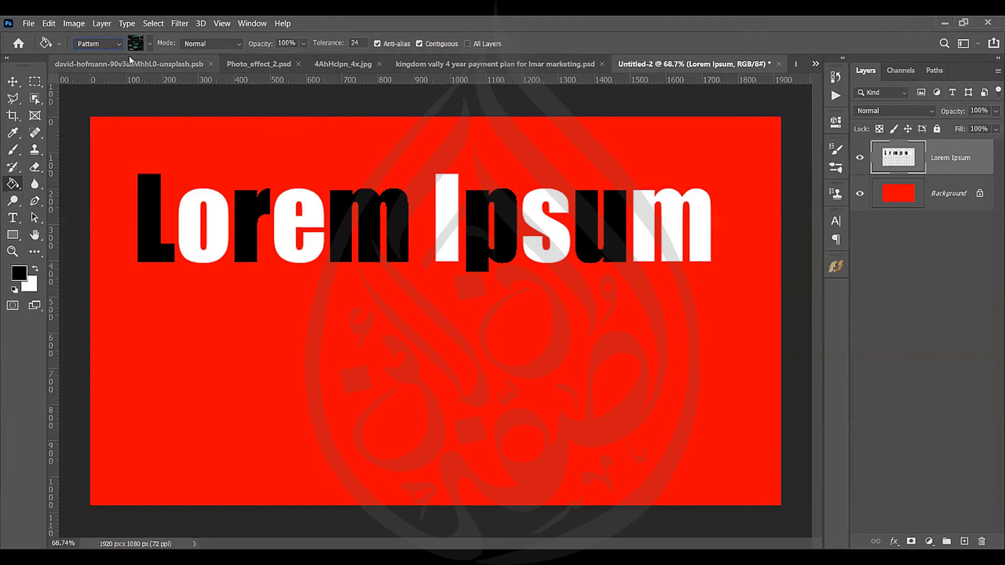
pyautogui.click(186, 228)
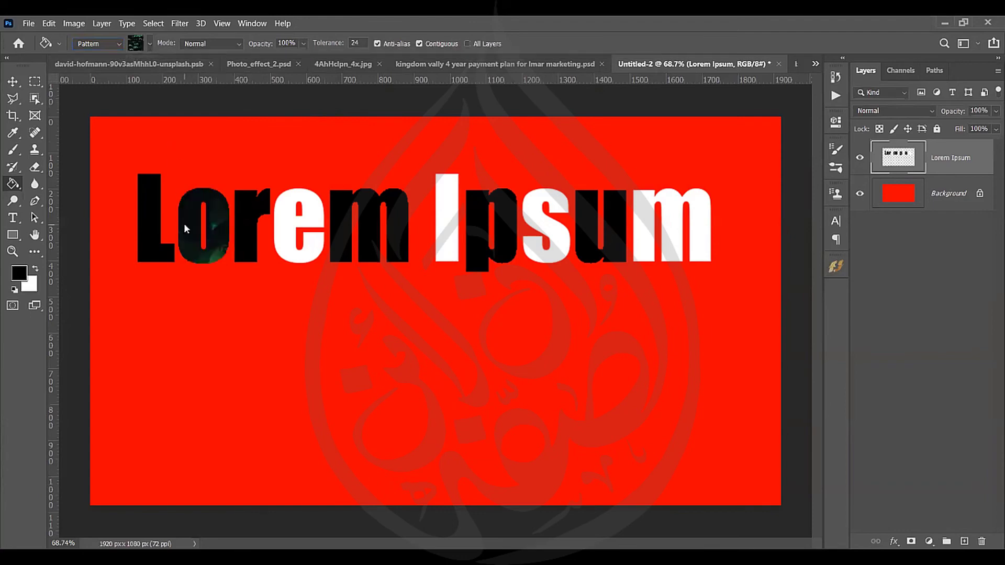
pyautogui.click(287, 231)
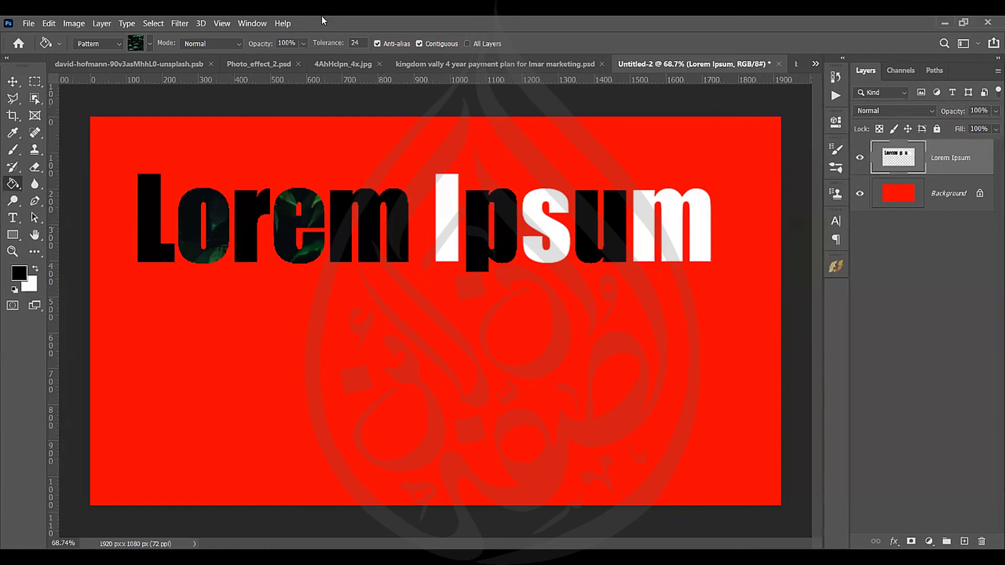
# - Undo the red gradient on the Background layer of beautiful-boy.jpg and look through the available image colour modes
pyautogui.click(798, 64)
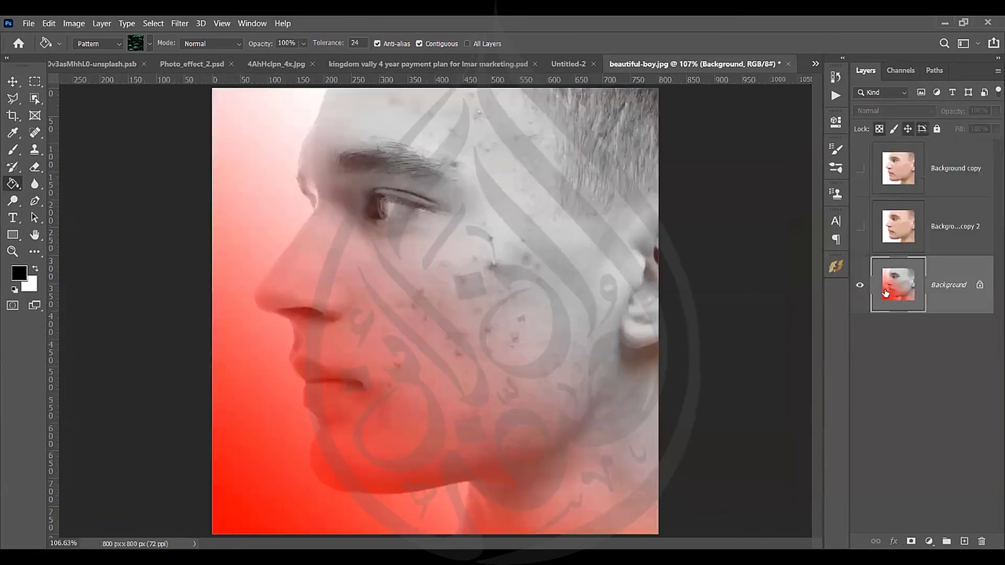
pyautogui.hotkey('ctrl', 'z')
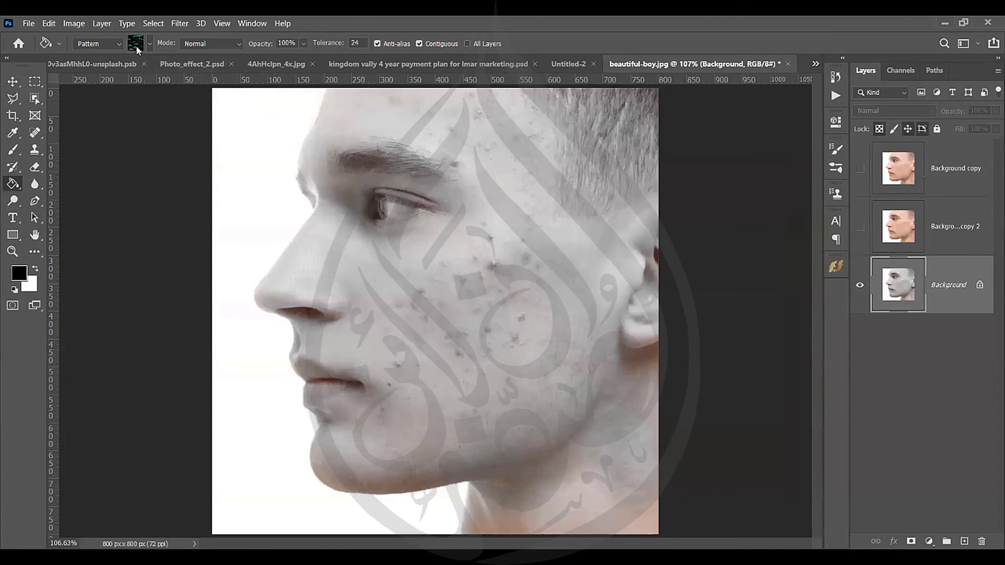
pyautogui.click(76, 24)
pyautogui.moveTo(88, 36)
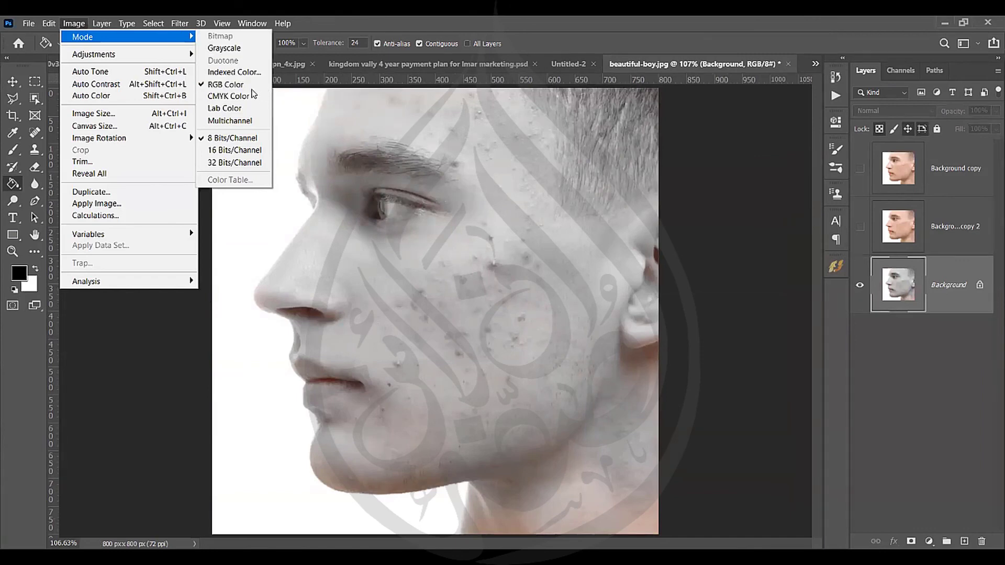
pyautogui.click(349, 21)
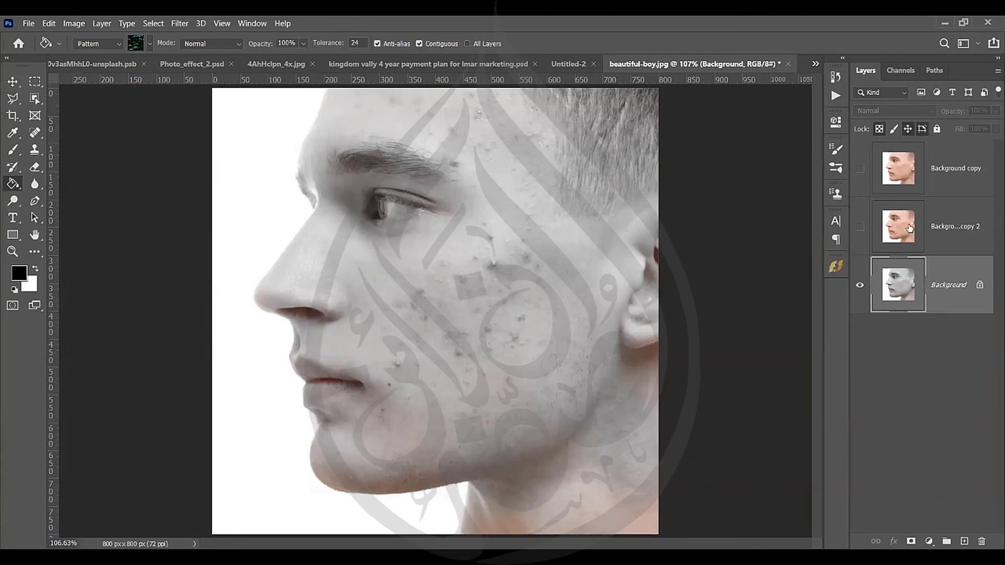
# - Show the Background copy 2 layer and add a Black & White adjustment layer above it
pyautogui.click(861, 229)
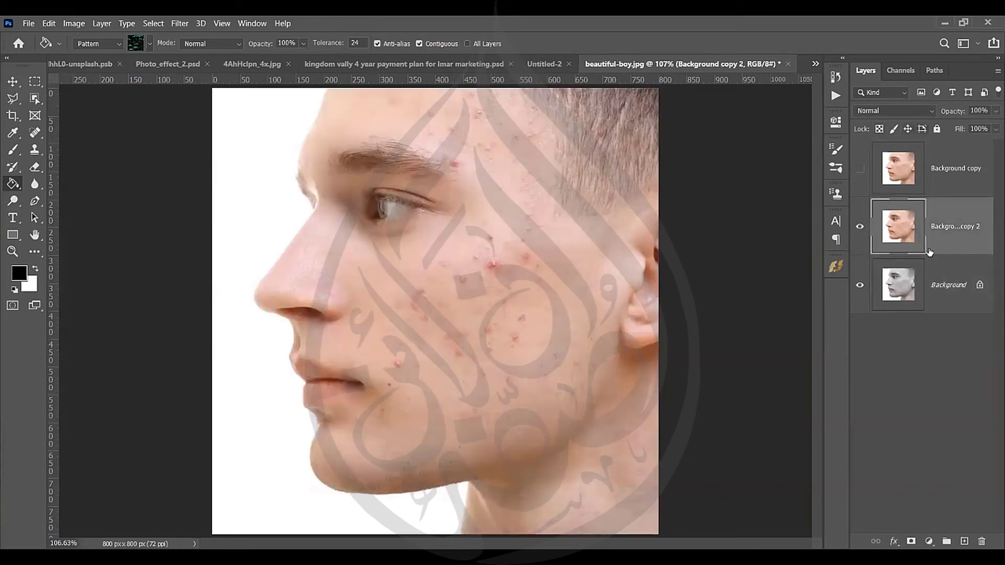
pyautogui.click(930, 542)
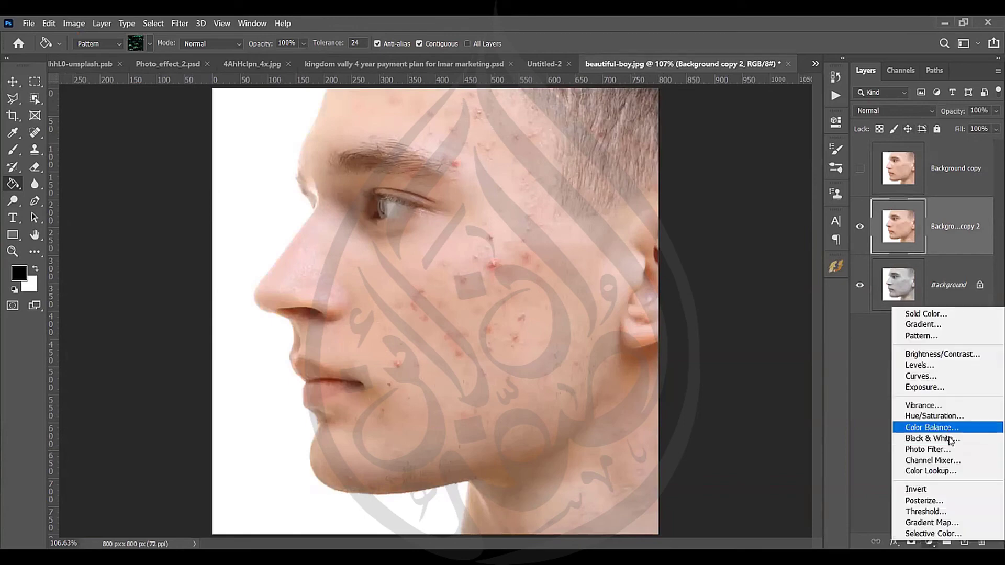
pyautogui.click(951, 441)
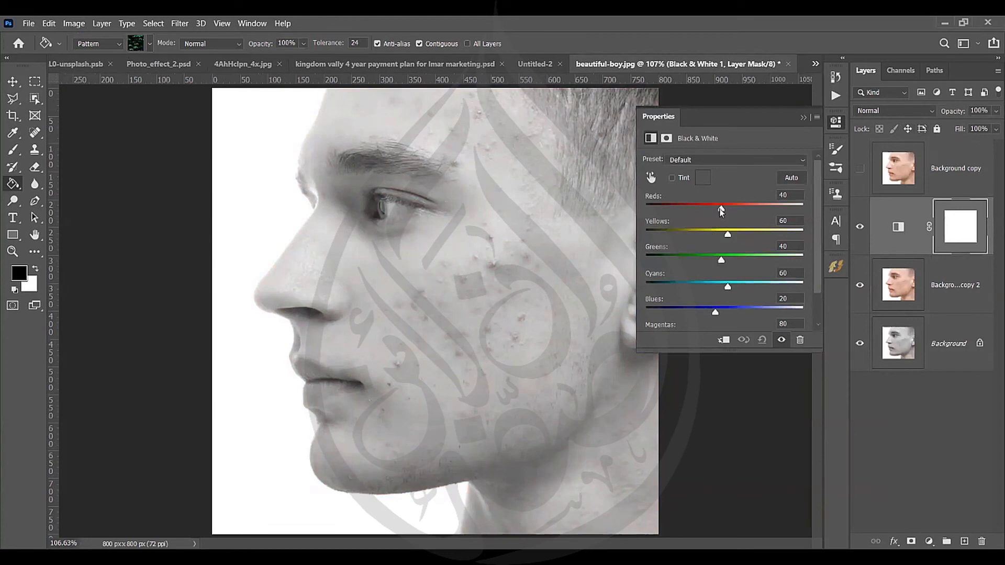
# - Try Reds values of 152, -44 and -106 in the Black & White adjustment, undo the changes and delete the adjustment layer
pyautogui.moveTo(739, 208); pyautogui.dragTo(758, 208)
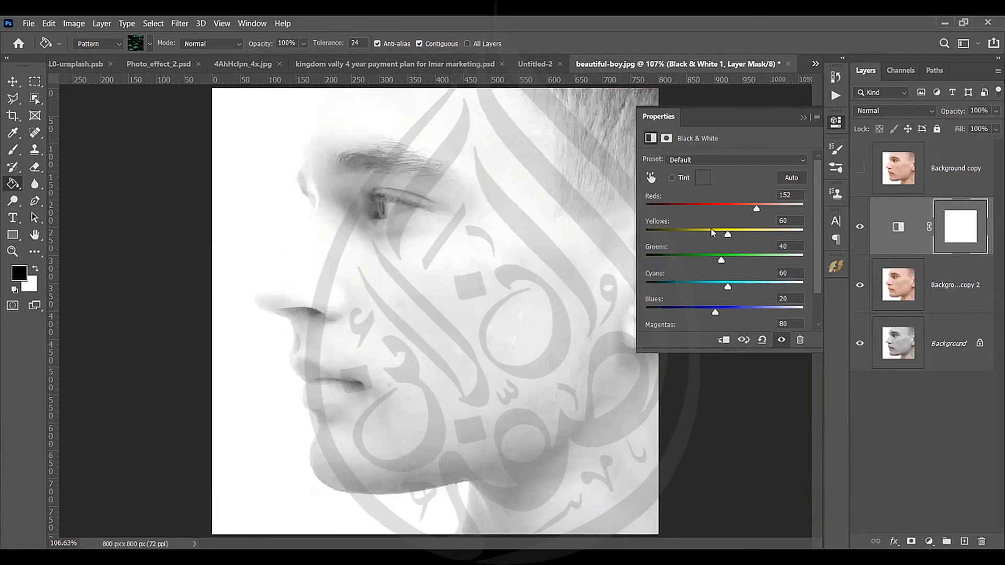
pyautogui.click(694, 204)
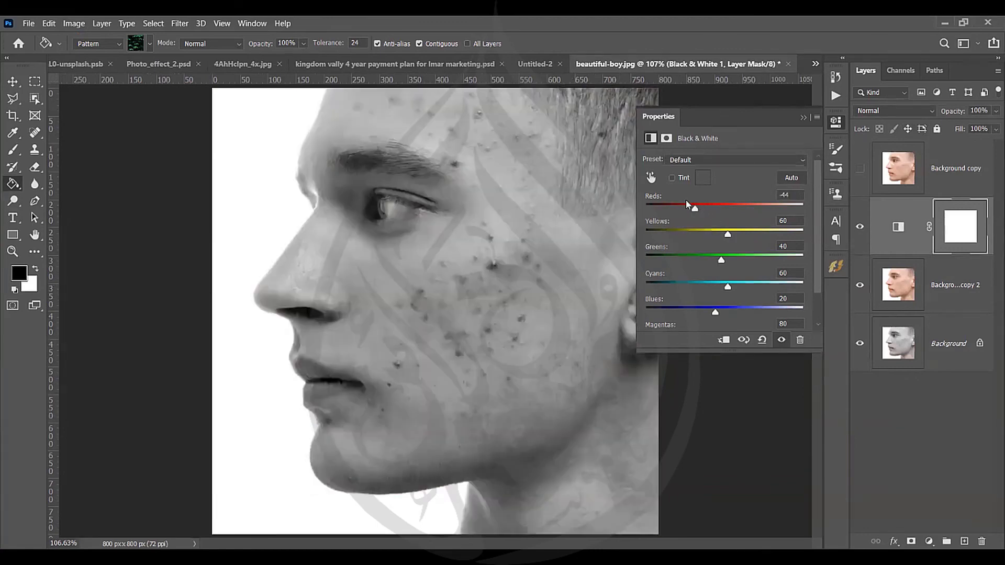
pyautogui.click(669, 203)
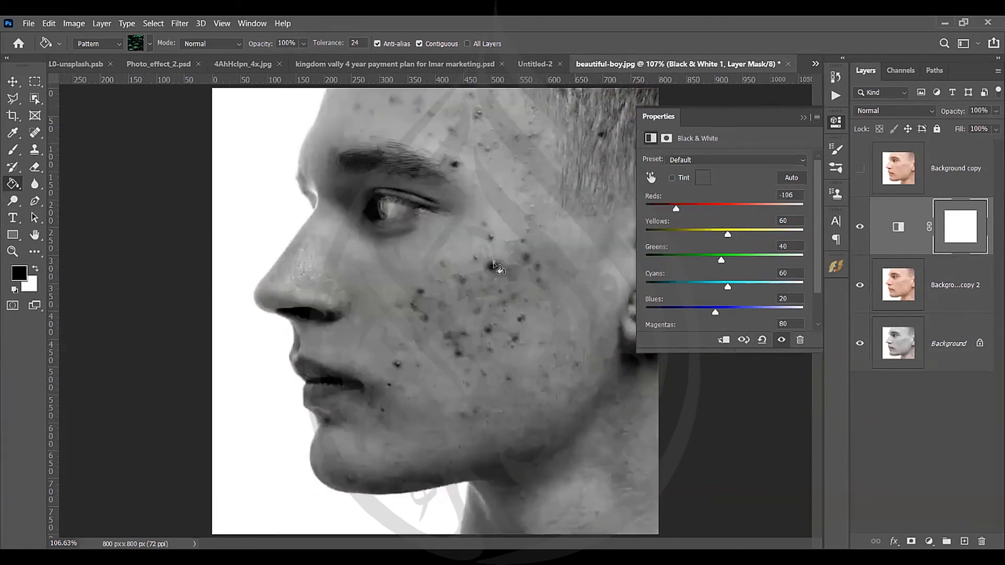
pyautogui.hotkey('ctrl', 'z')
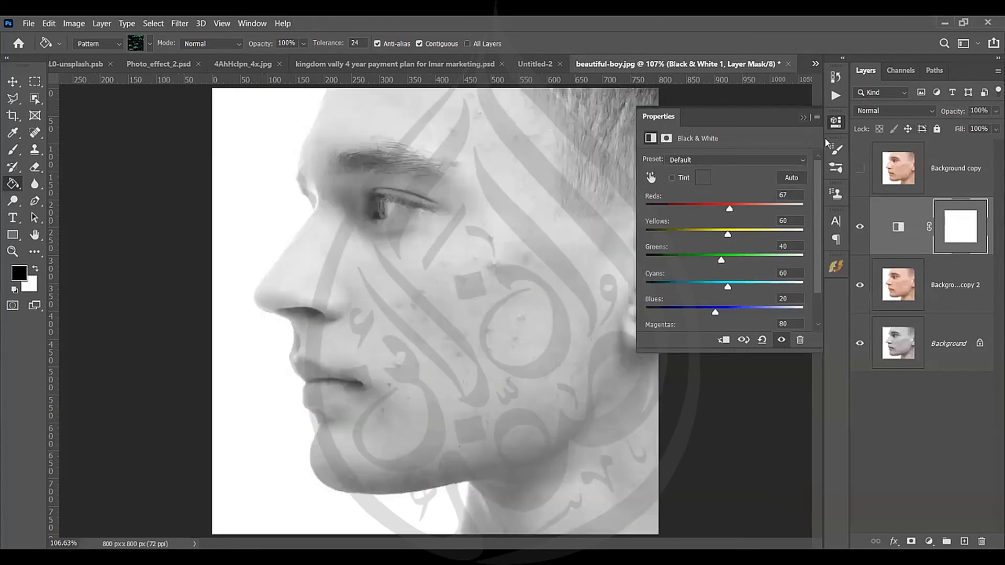
pyautogui.moveTo(908, 229); pyautogui.dragTo(980, 540)
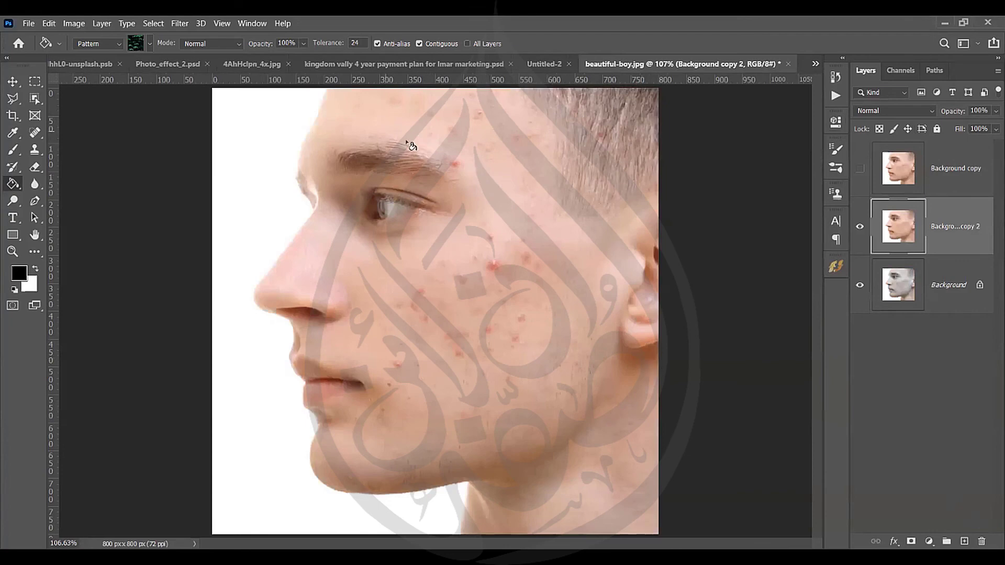
# - Review the tools grouped with the Gradient, Spot Healing Brush and Clone Stamp tools, as well as the Path Selection tool
pyautogui.rightClick(12, 183)
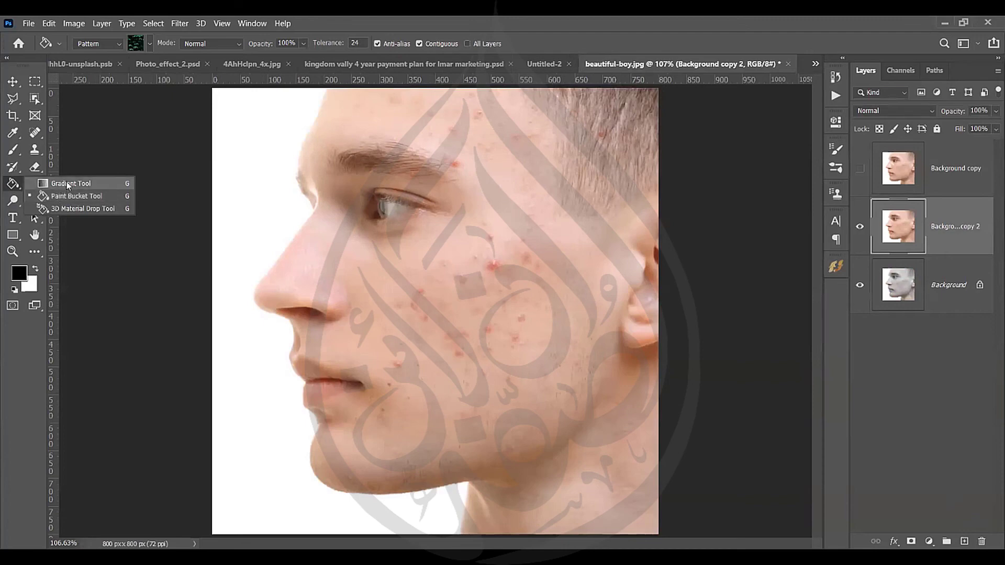
pyautogui.click(71, 183)
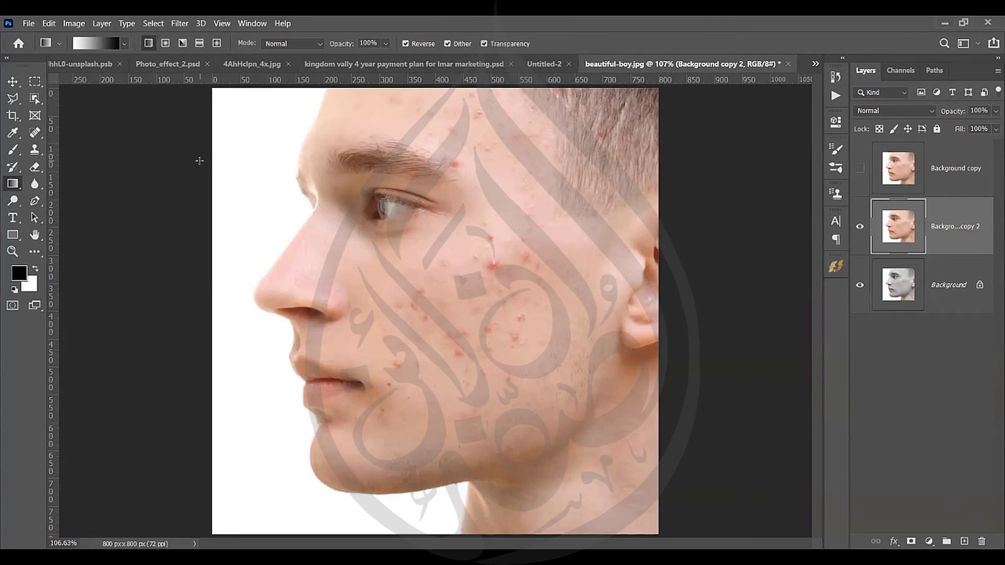
pyautogui.click(36, 133)
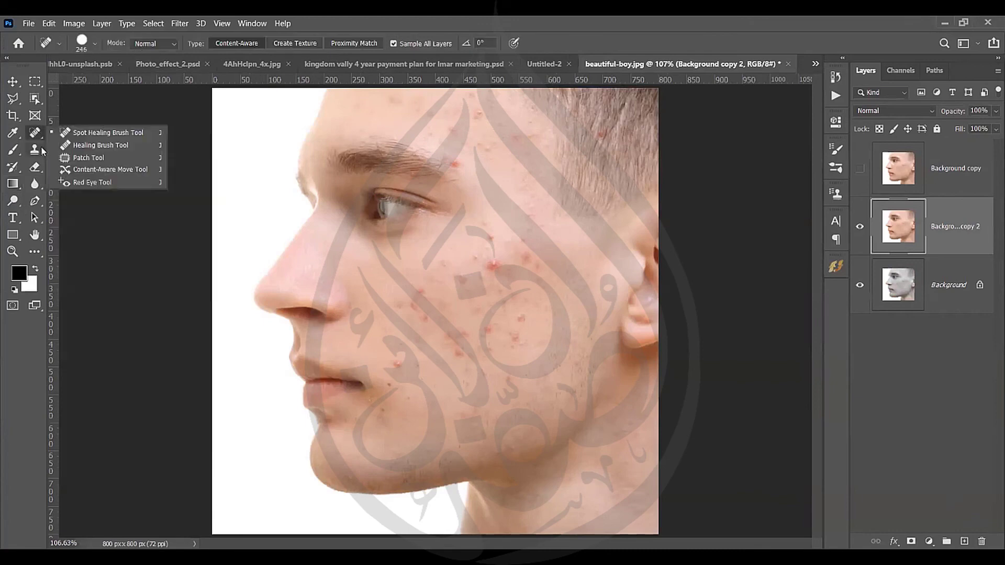
pyautogui.rightClick(40, 149)
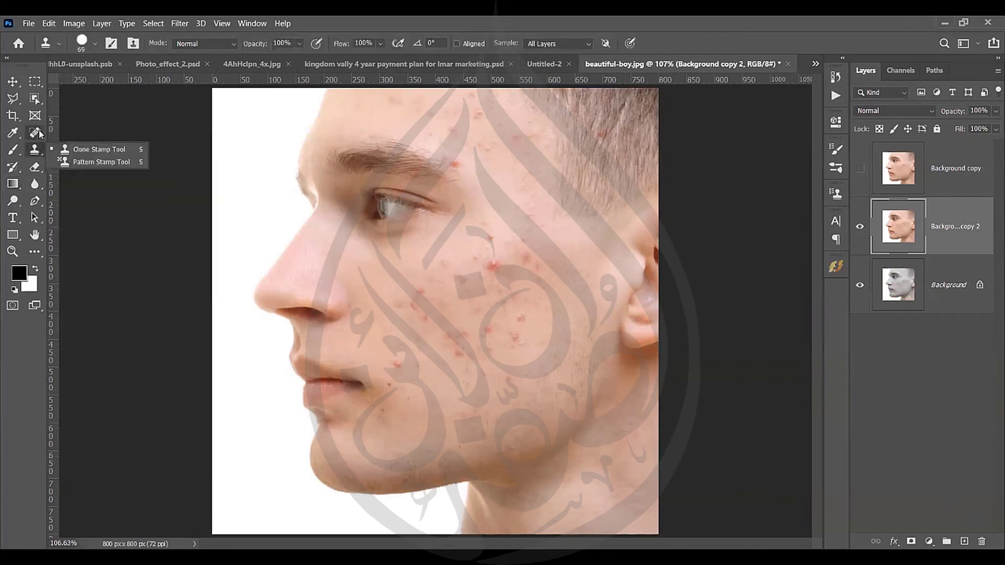
pyautogui.rightClick(36, 133)
pyautogui.click(17, 143)
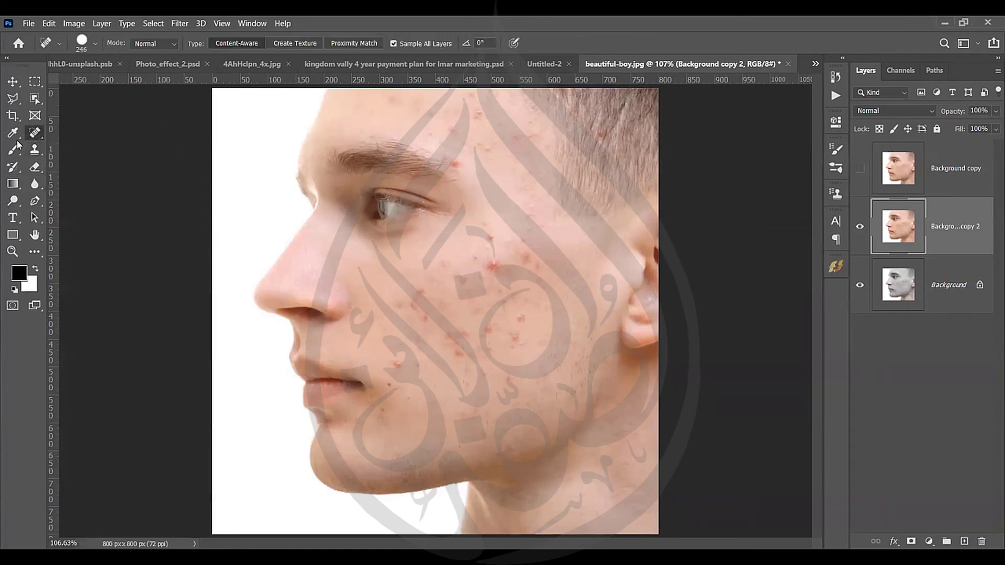
pyautogui.click(13, 185)
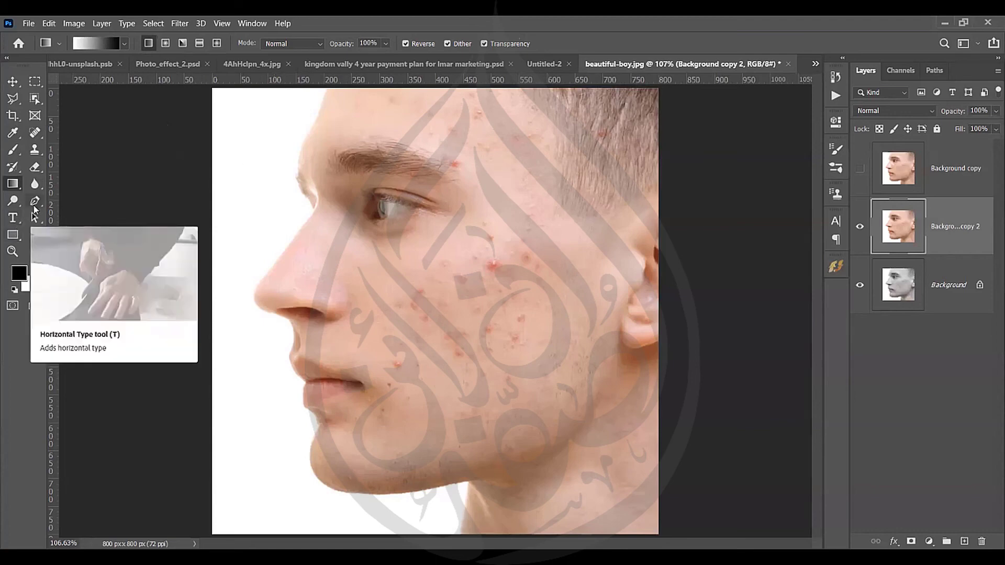
pyautogui.click(35, 215)
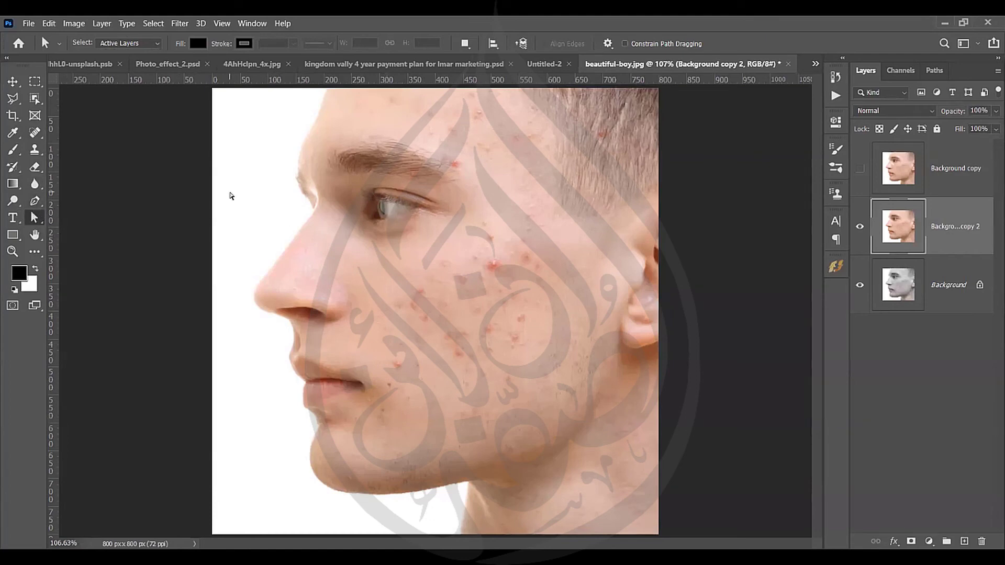
pyautogui.click(9, 239)
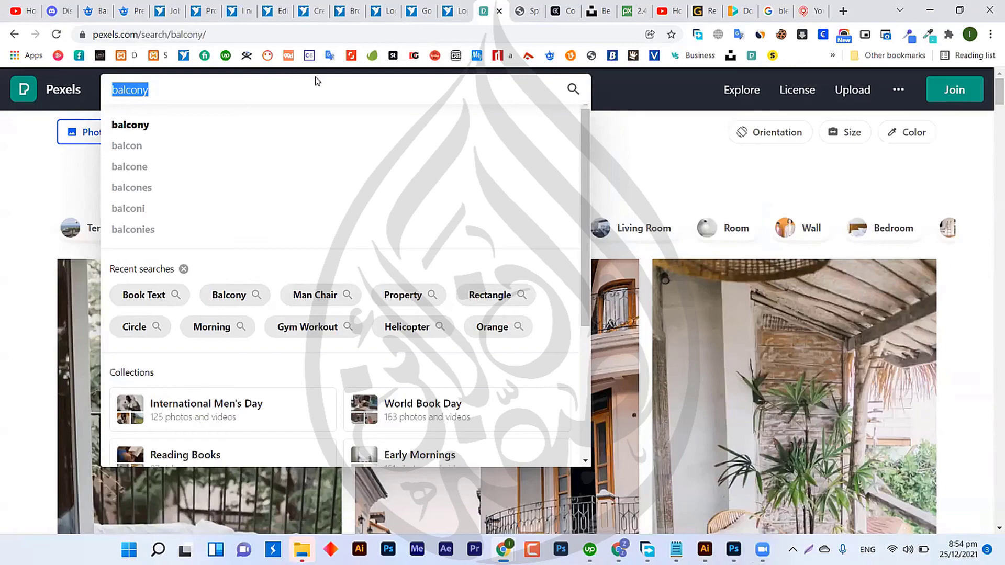
# - Switch to Pexels in the browser, search for "car", and view the black Toyota truck photo before closing it
pyautogui.write('car')
pyautogui.press('Return')
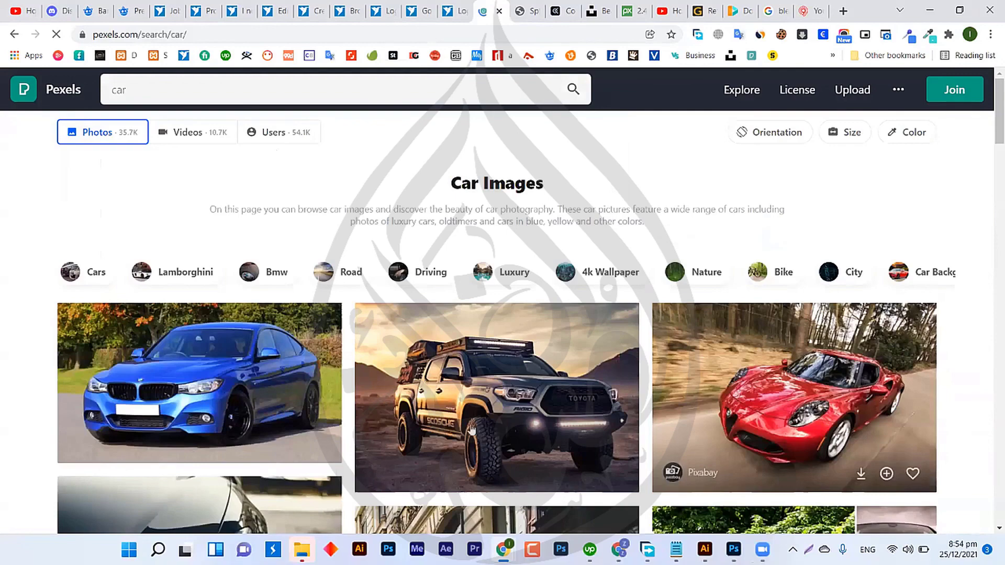
pyautogui.click(508, 409)
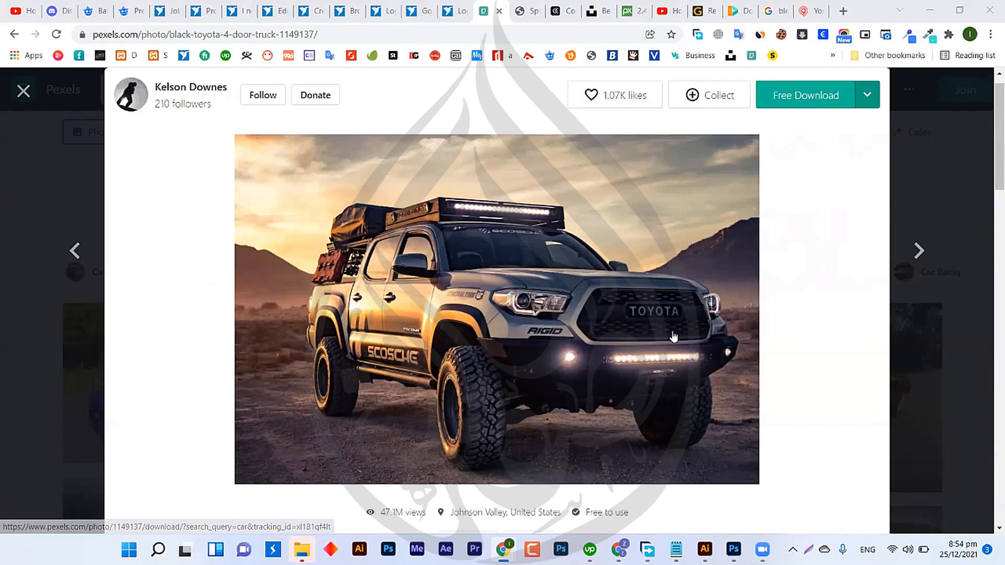
pyautogui.press('Escape')
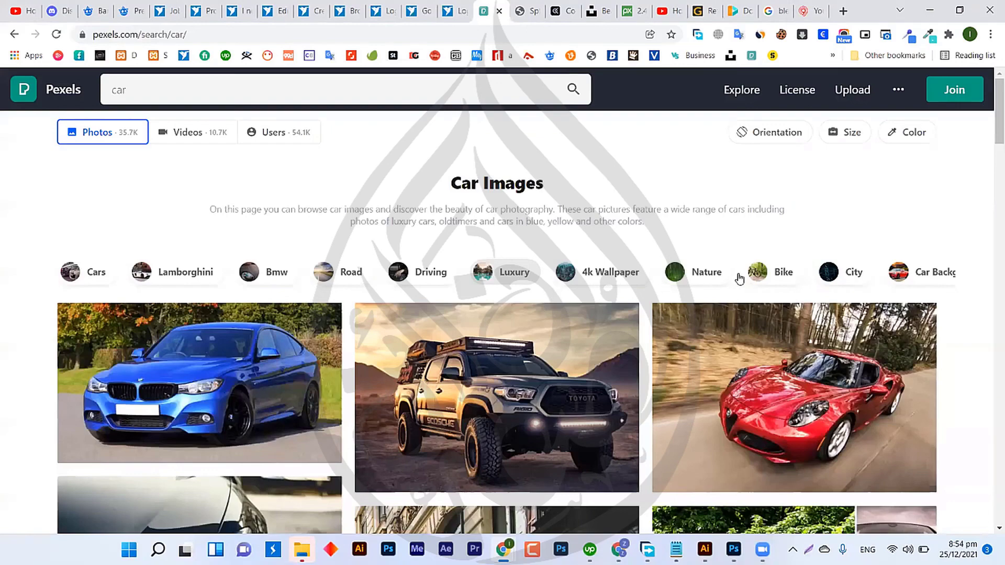
# - Browse the Pexels car results and view the black Toyota truck photo again
pyautogui.scroll(-10, 748, 275)
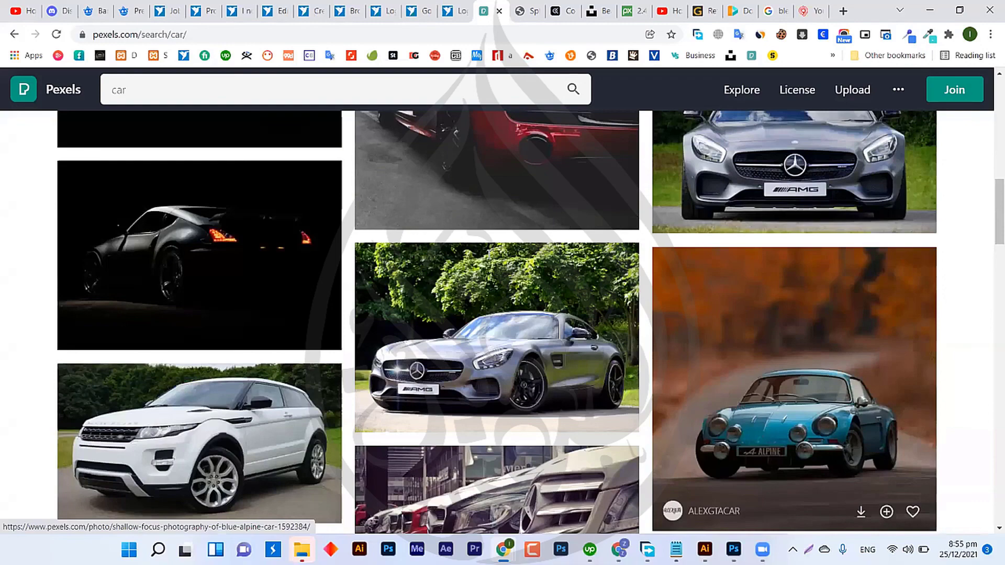
pyautogui.scroll(-1, 490, 254)
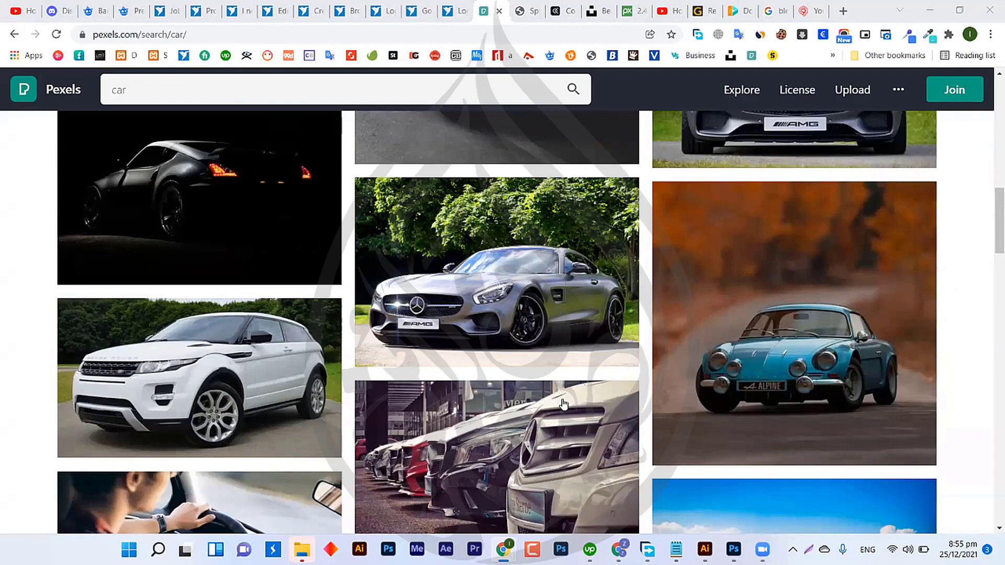
pyautogui.scroll(1, 602, 320)
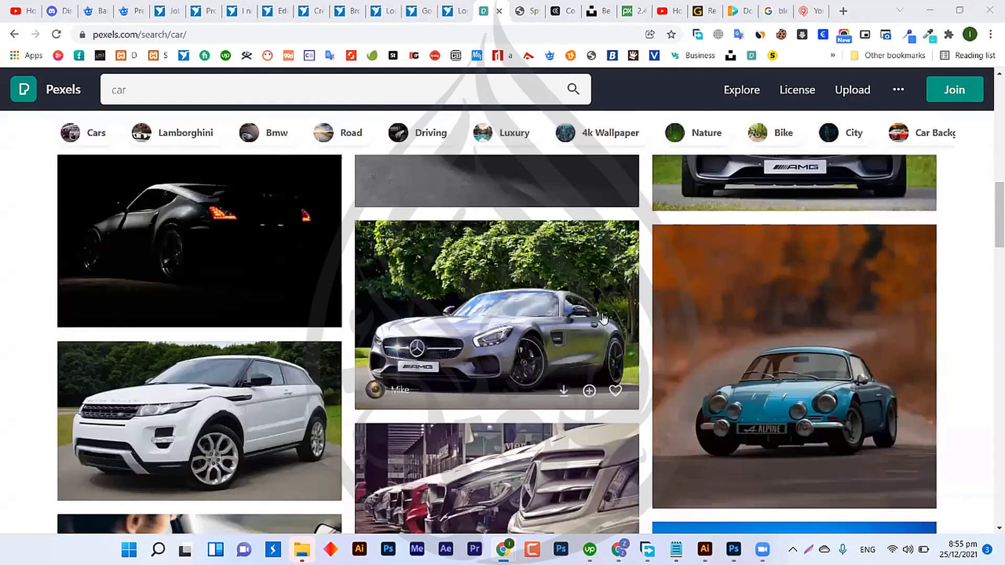
pyautogui.scroll(5, 603, 314)
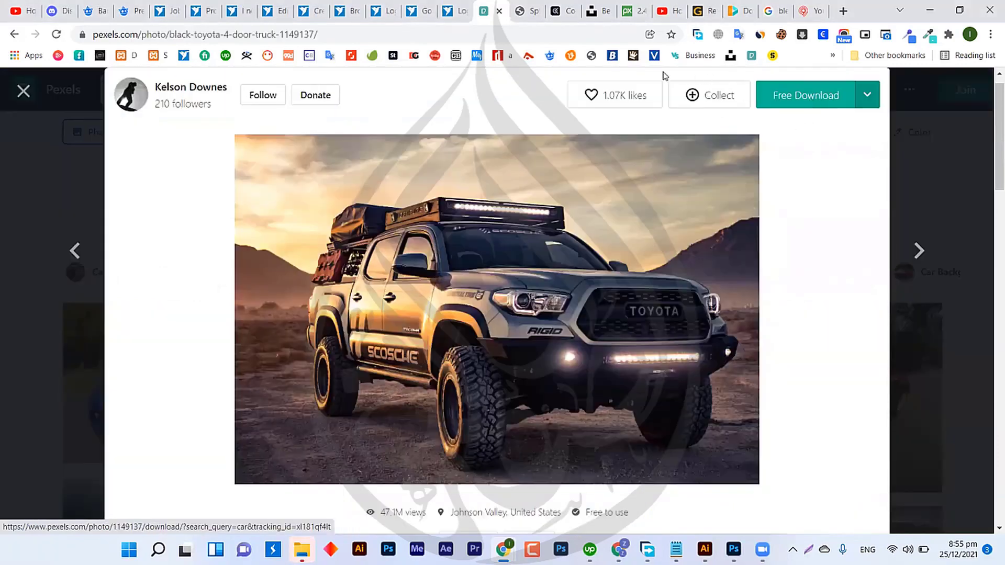
# - Switch to the Unsplash site in the browser and search for "car"
pyautogui.click(600, 16)
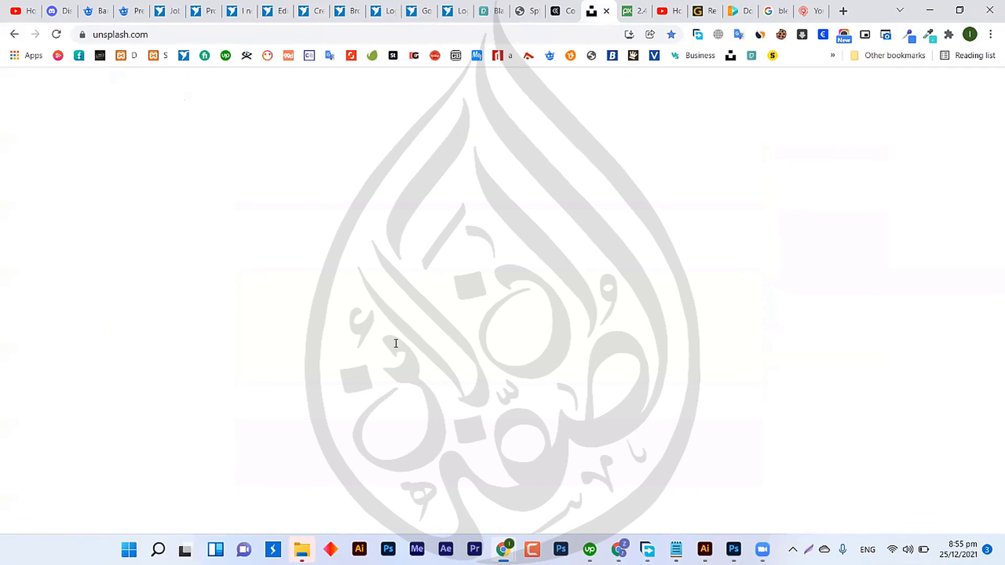
pyautogui.write('cal')
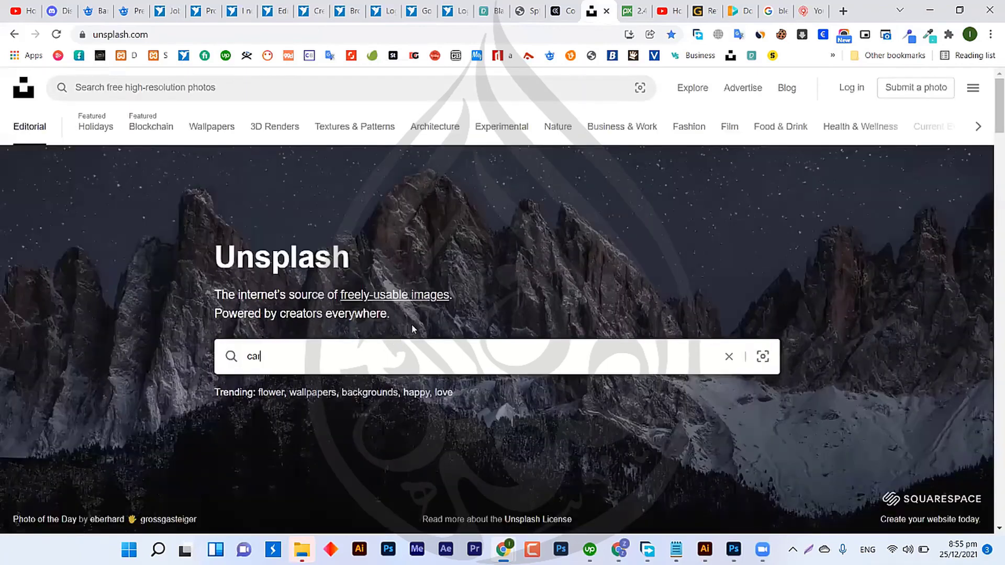
pyautogui.press('BackSpace')
pyautogui.write('r')
pyautogui.press('Return')
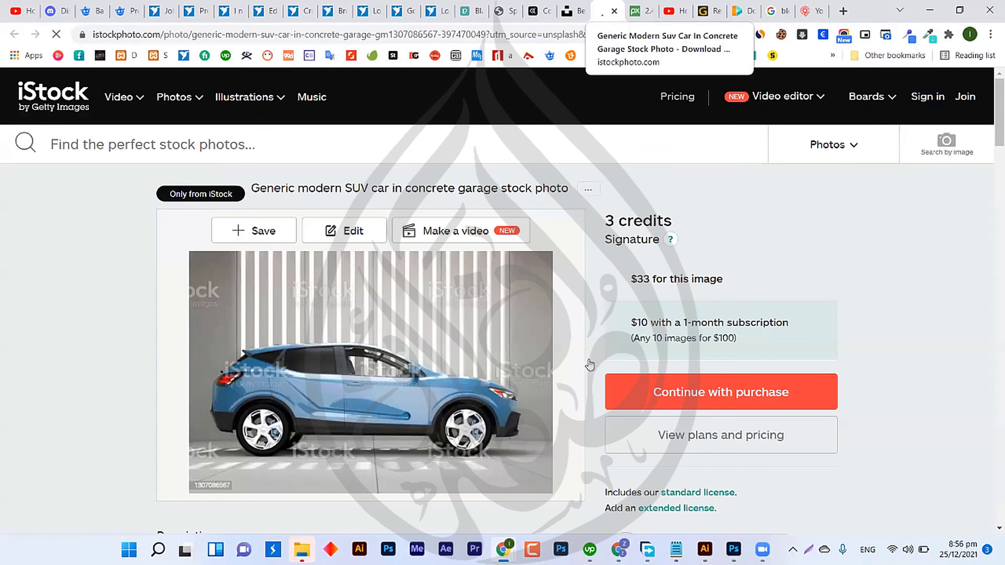
# - Go back to the Unsplash car results, open the photo of the orange Beetle and request its free download
pyautogui.hotkey('alt', 'Left')
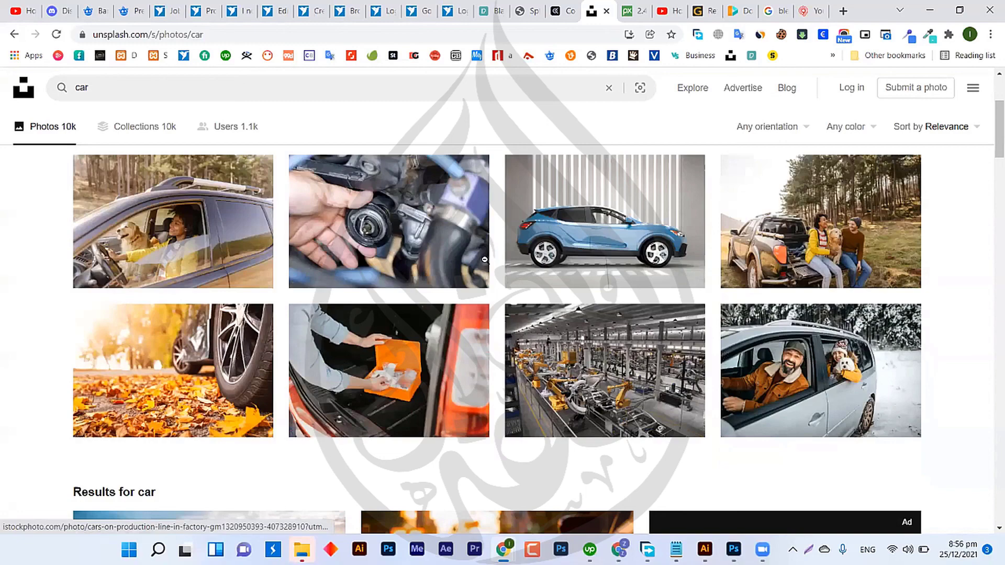
pyautogui.click(485, 259)
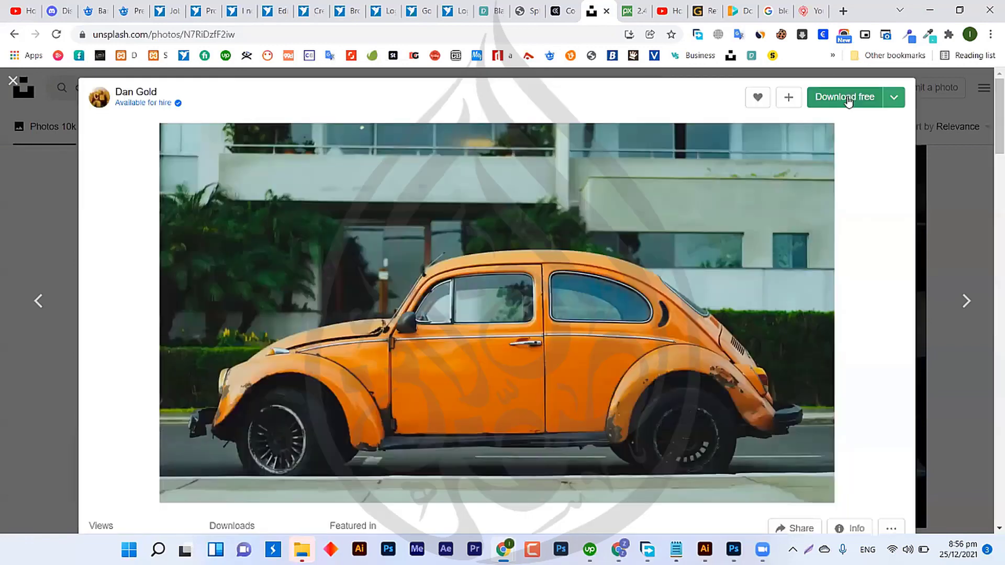
pyautogui.click(848, 101)
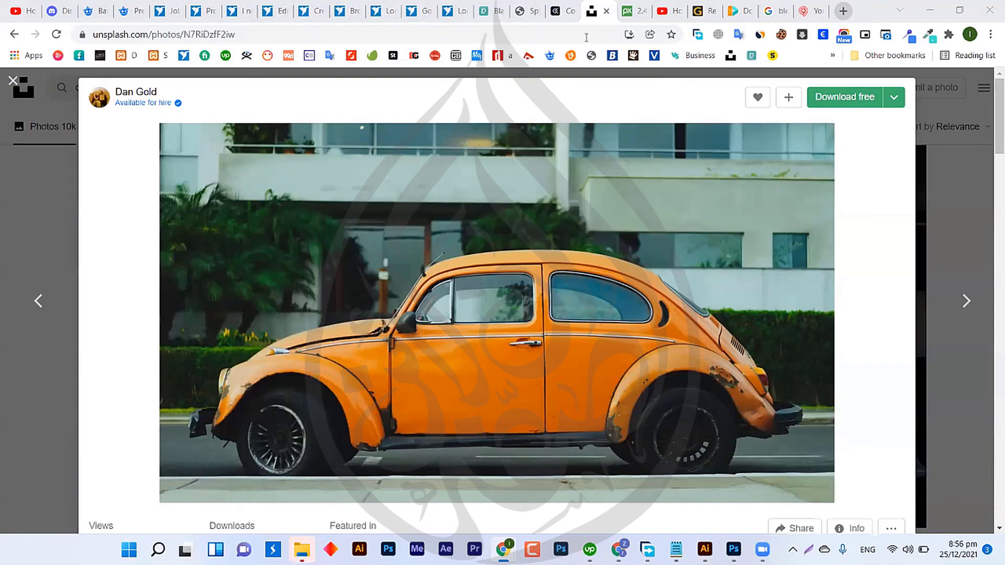
# - Search Google for "gradient for photoshop free download" in a new browser tab
pyautogui.hotkey('ctrl', 't')
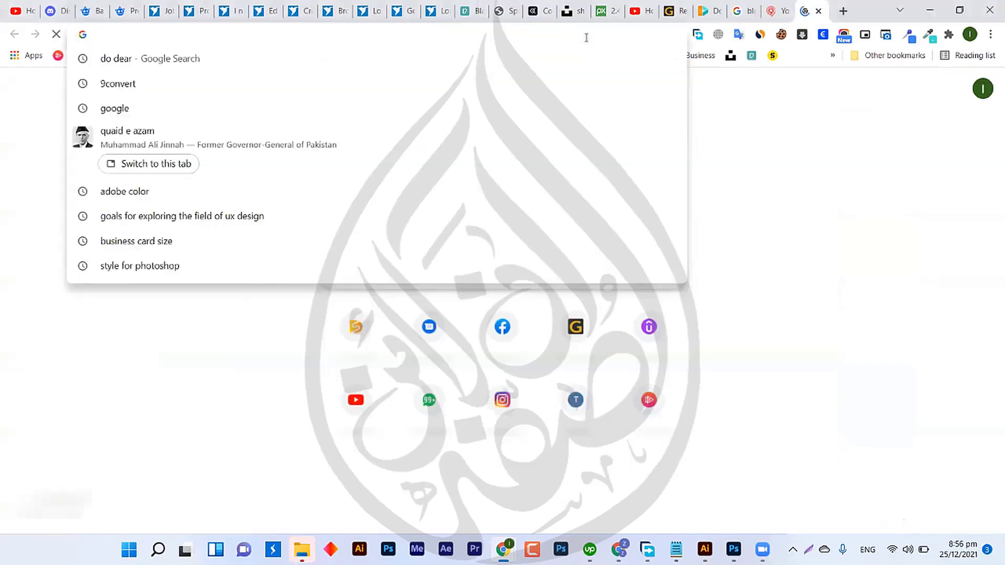
pyautogui.write('g')
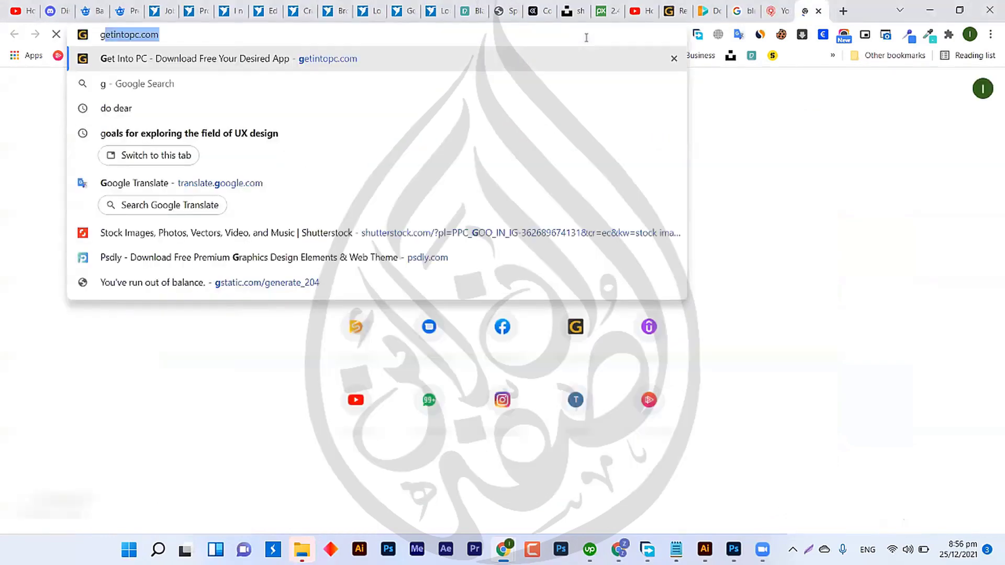
pyautogui.write('radined')
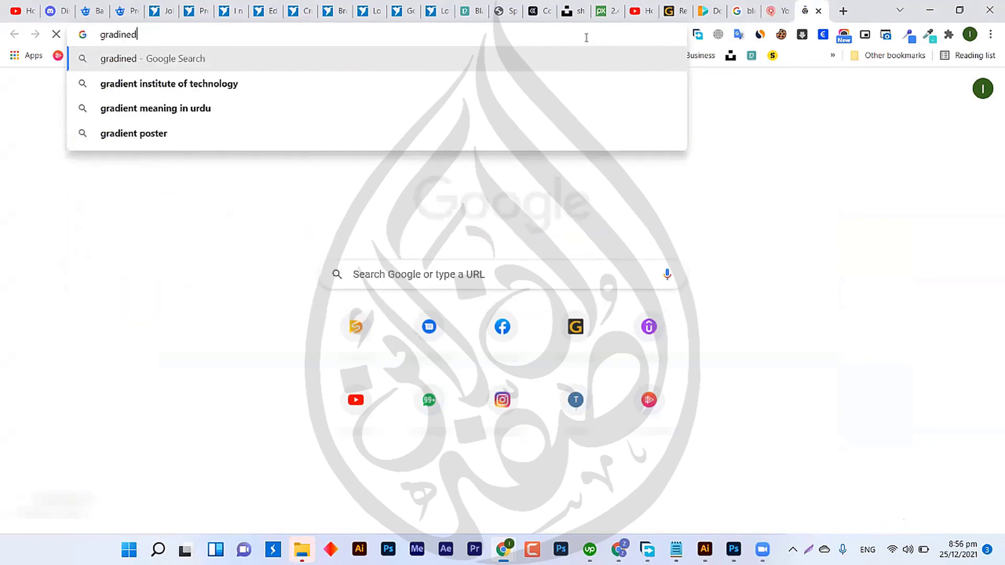
pyautogui.press('Down')
pyautogui.press('BackSpace')
pyautogui.press('BackSpace')
pyautogui.press('BackSpace')
pyautogui.press('BackSpace')
pyautogui.press('BackSpace')
pyautogui.press('BackSpace')
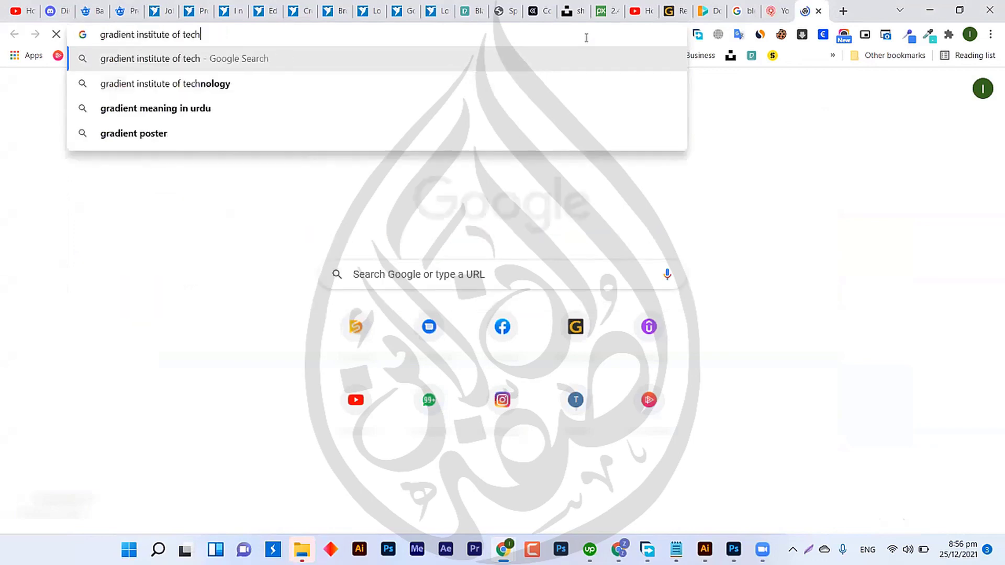
pyautogui.press('BackSpace')
pyautogui.press('BackSpace')
pyautogui.press('BackSpace')
pyautogui.press('BackSpace')
pyautogui.press('BackSpace')
pyautogui.press('BackSpace')
pyautogui.press('BackSpace')
pyautogui.press('BackSpace')
pyautogui.press('BackSpace')
pyautogui.press('BackSpace')
pyautogui.press('BackSpace')
pyautogui.press('BackSpace')
pyautogui.press('BackSpace')
pyautogui.press('BackSpace')
pyautogui.press('BackSpace')
pyautogui.press('BackSpace')
pyautogui.press('BackSpace')
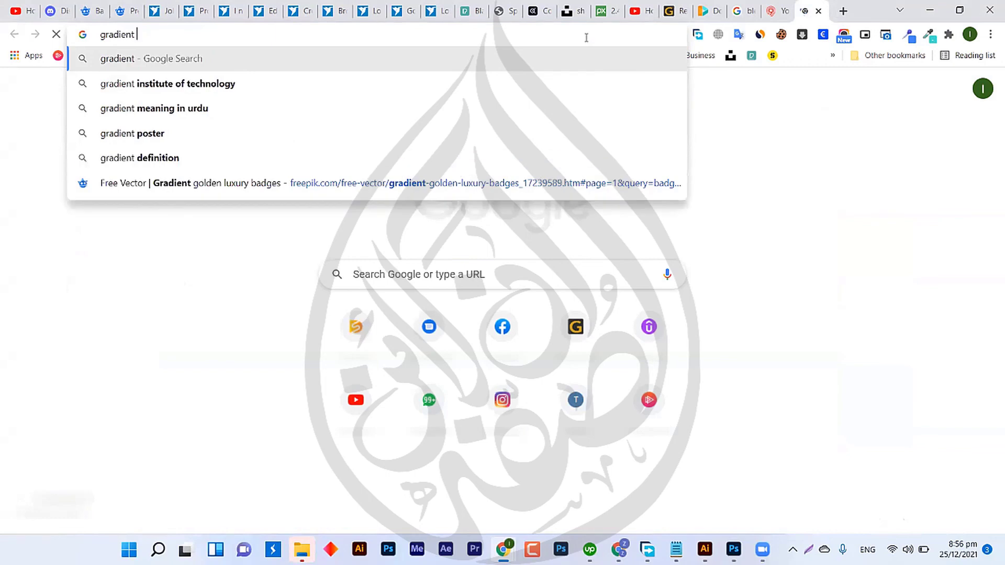
pyautogui.write('for')
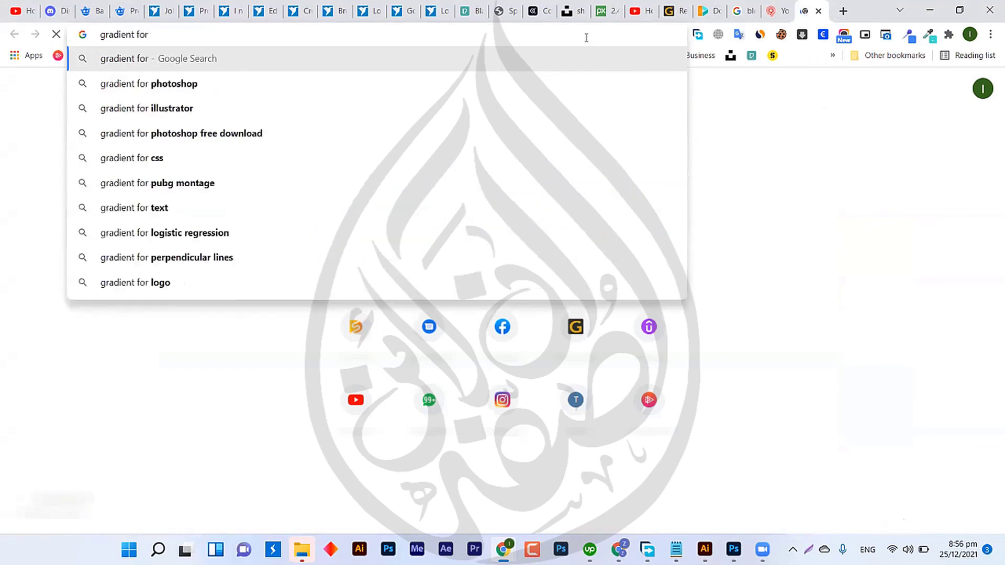
pyautogui.write(' photoshop')
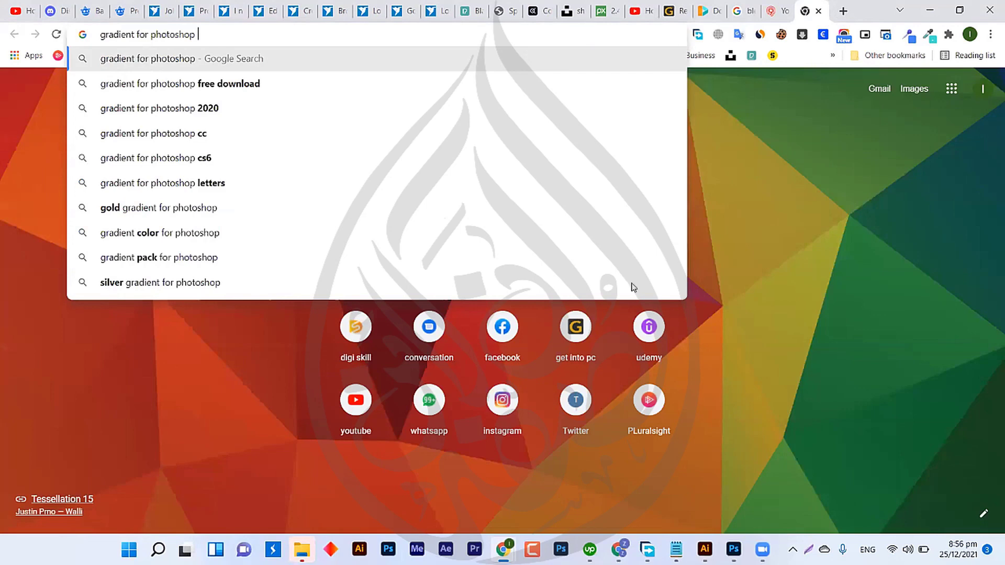
pyautogui.press('Down')
pyautogui.press('Return')
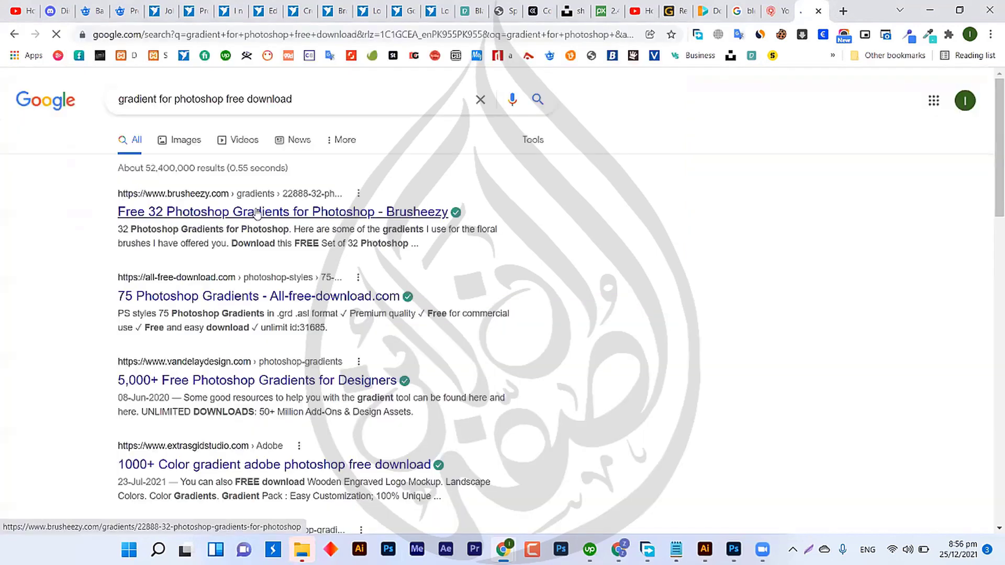
# - Download Brusheezy's free 32 Photoshop gradients as WhimsicalArtwork_FloralGradientsVol1.zip and locate the archive in the Downloads folder
pyautogui.click(167, 216)
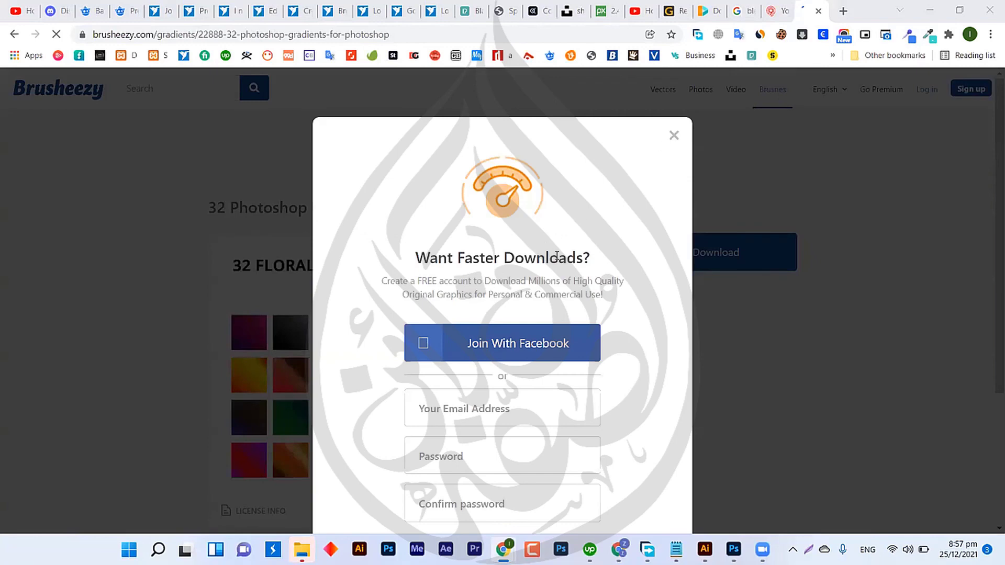
pyautogui.click(674, 136)
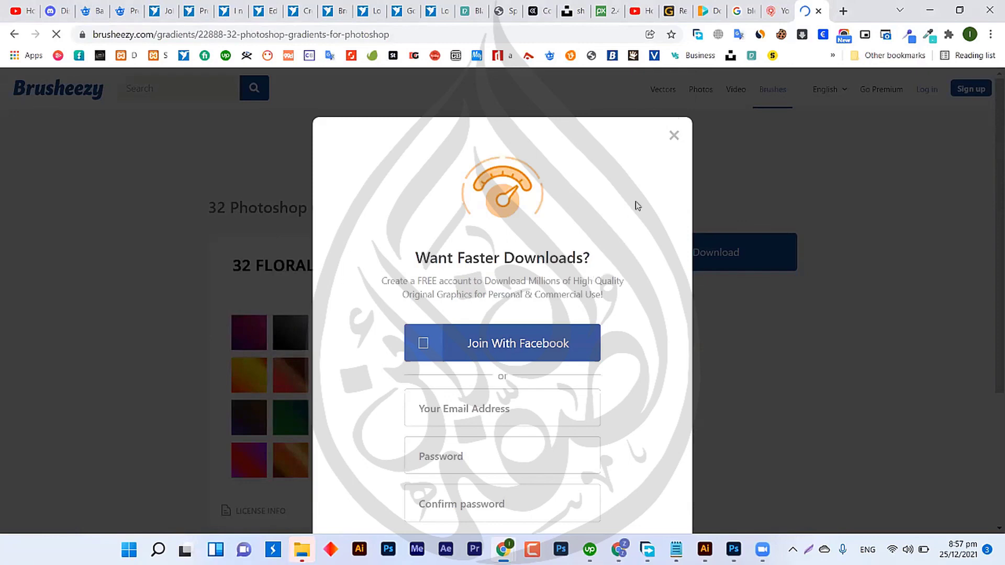
pyautogui.click(675, 137)
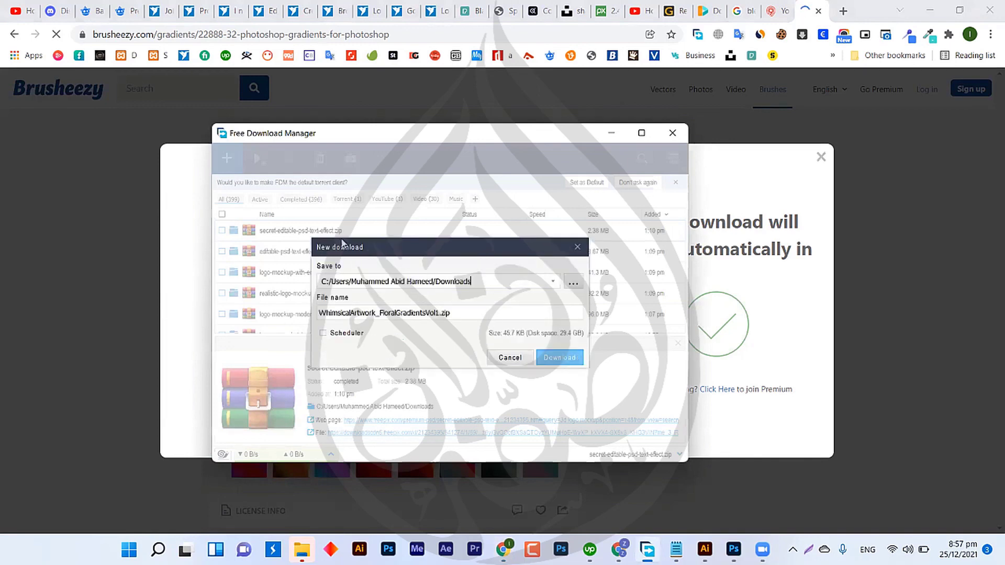
pyautogui.press('Return')
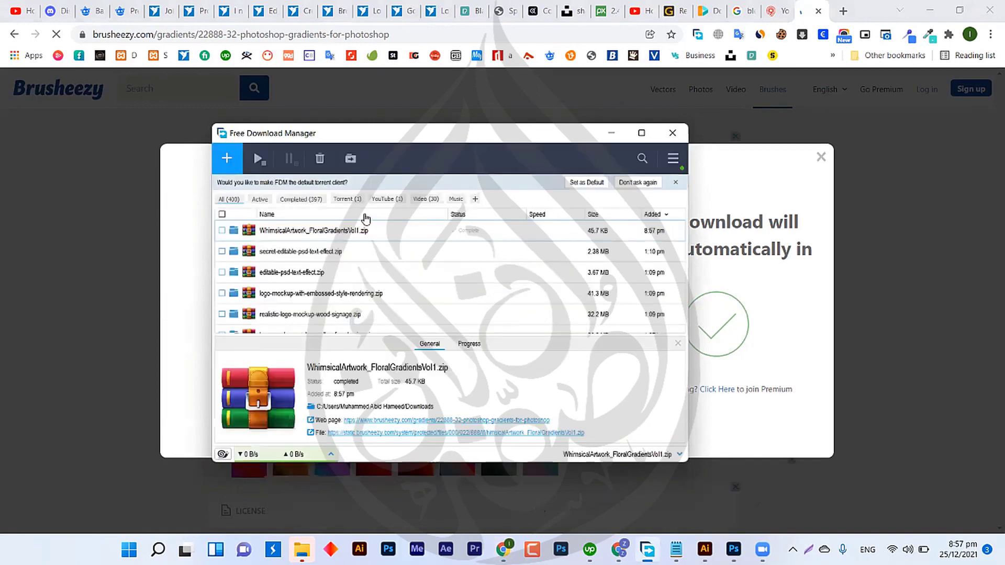
pyautogui.rightClick(366, 219)
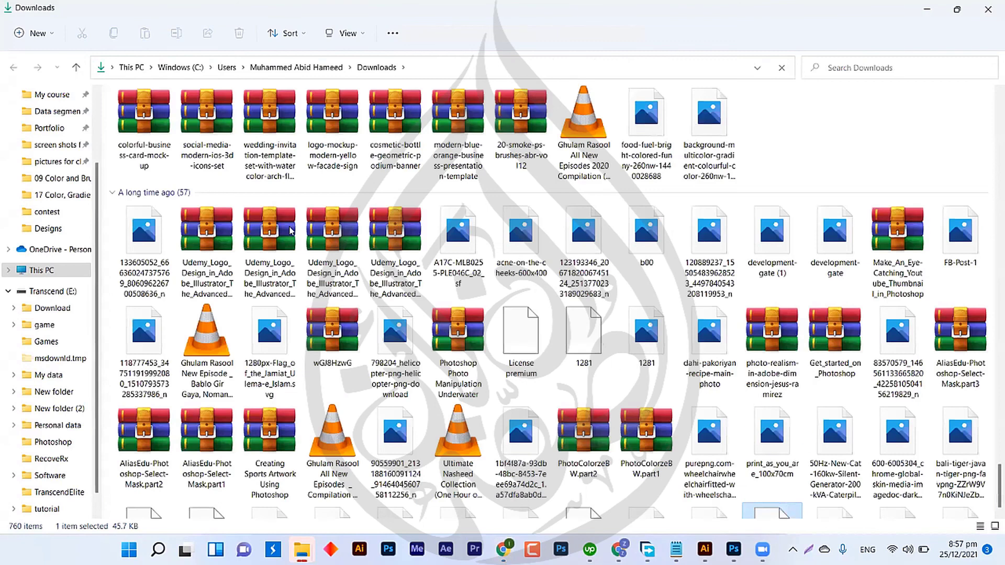
pyautogui.click(761, 512)
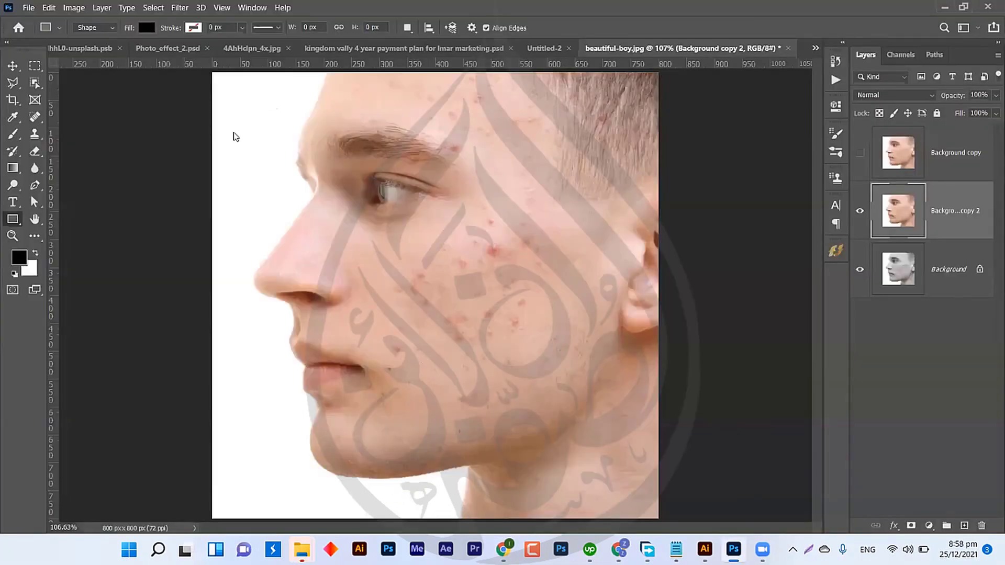
# - In Photoshop, import the WhimsicalArtwork Floral Gradients1 GRD file into the Gradient tool's presets from its extracted Downloads folder
pyautogui.click(30, 8)
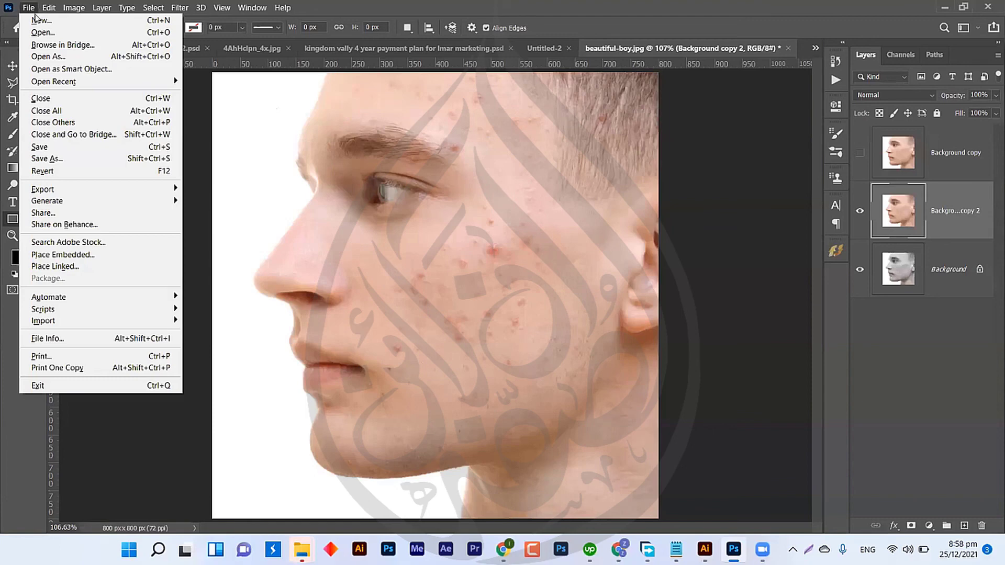
pyautogui.click(12, 168)
pyautogui.click(124, 27)
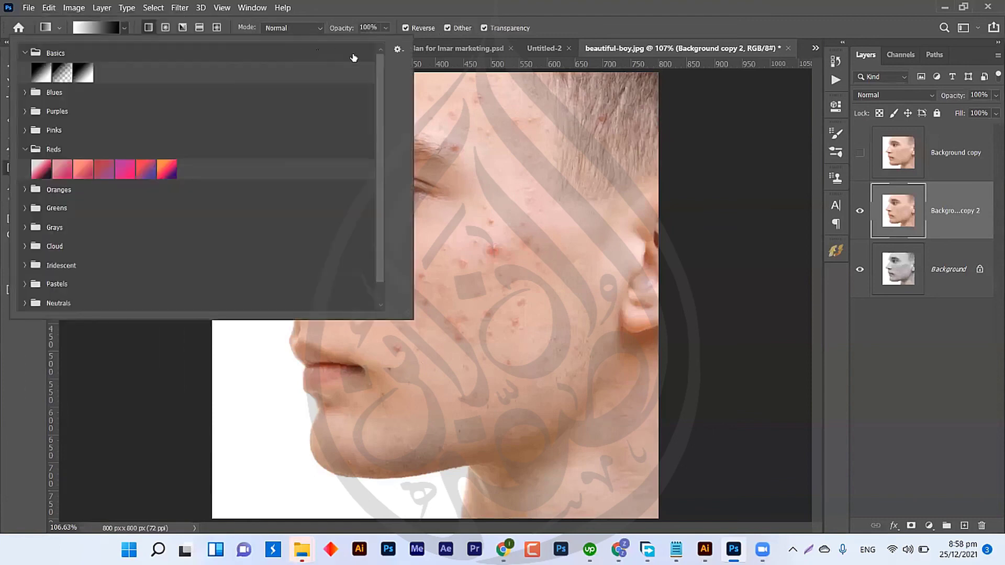
pyautogui.click(399, 51)
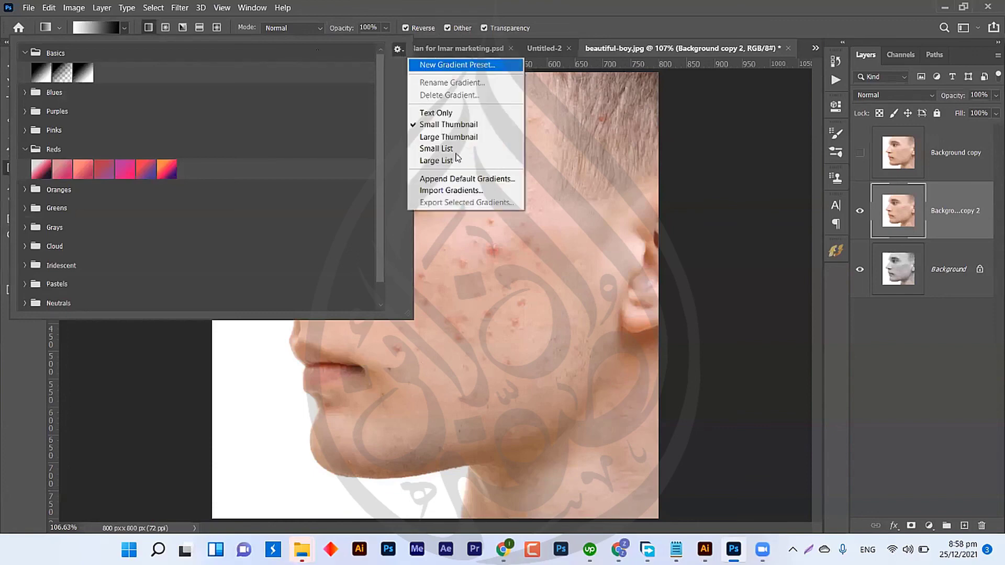
pyautogui.click(452, 190)
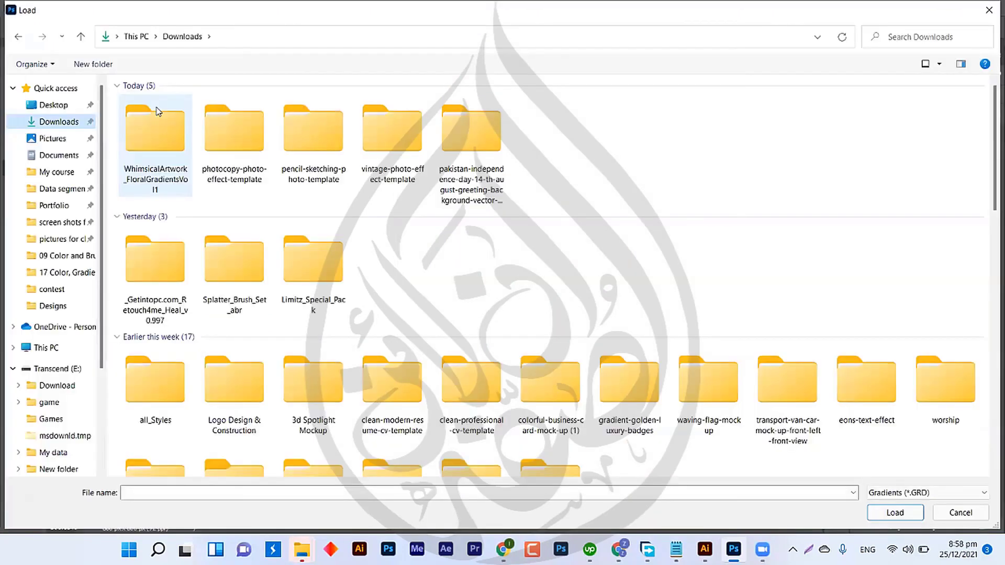
pyautogui.doubleClick(158, 111)
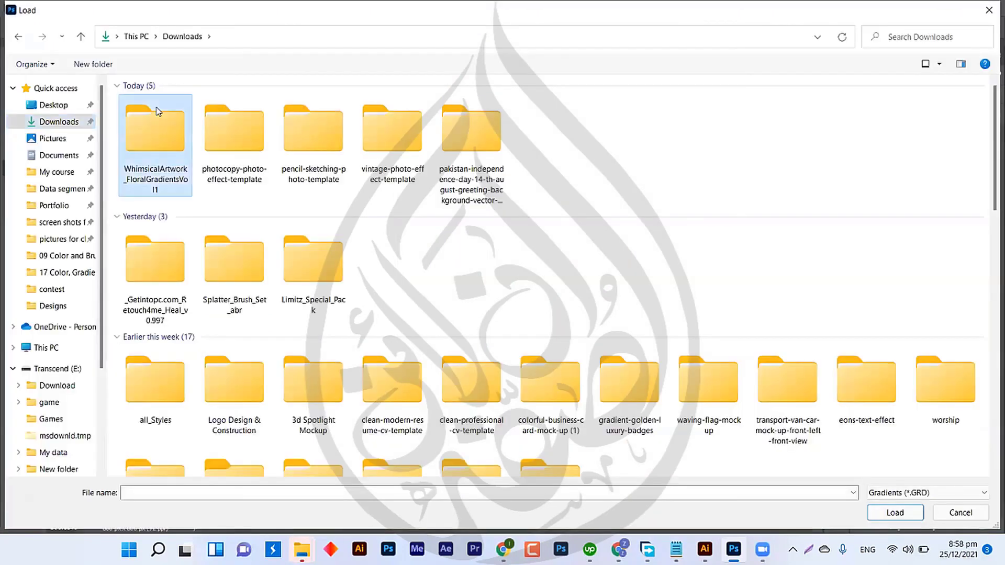
pyautogui.click(157, 109)
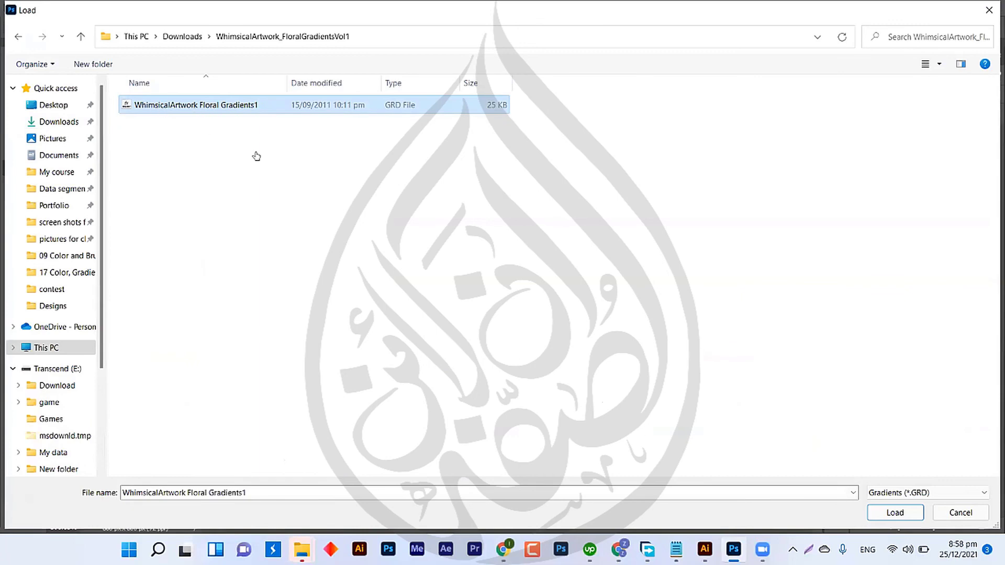
pyautogui.press('Return')
# - Create a new layer and fill it diagonally from the image's upper-left to lower-right corner with the imported crimson-pink-orange floral gradient
pyautogui.scroll(-1, 375, 308)
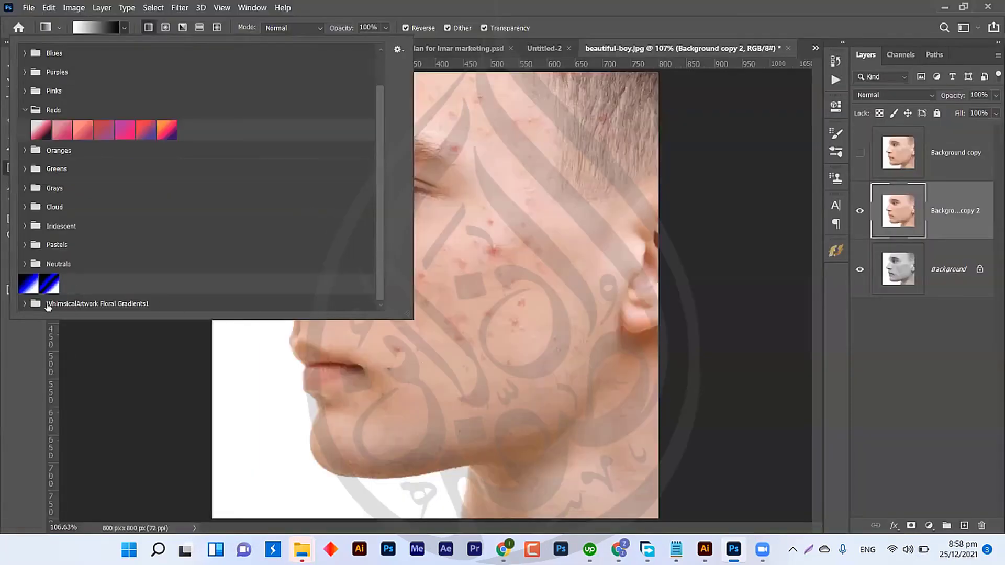
pyautogui.click(79, 302)
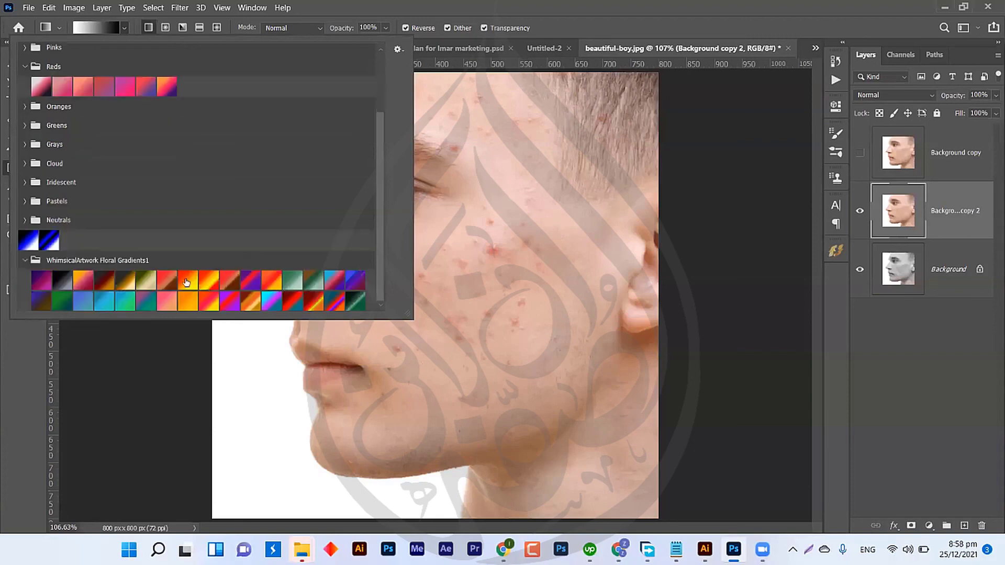
pyautogui.click(79, 283)
pyautogui.click(559, 3)
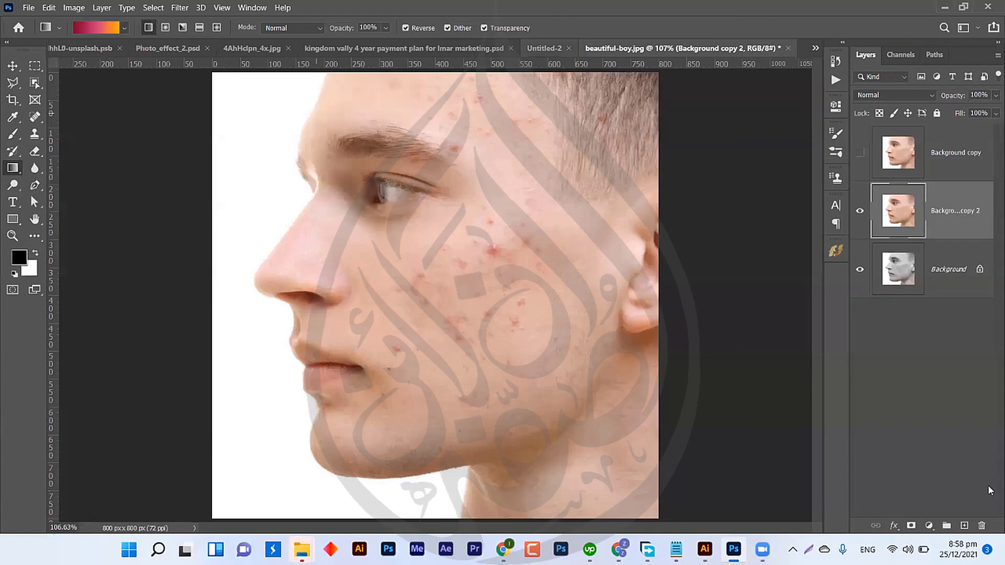
pyautogui.click(965, 526)
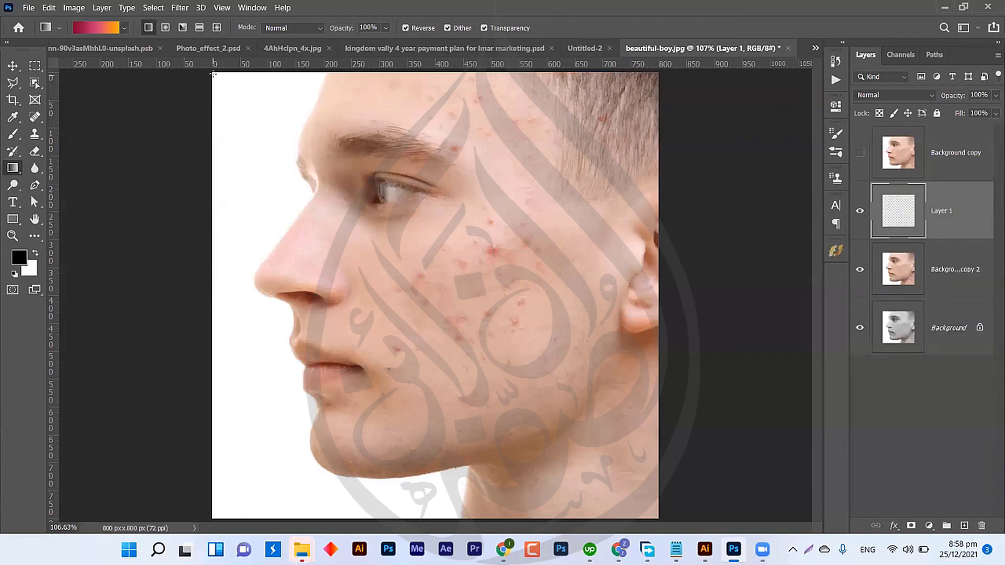
pyautogui.moveTo(213, 73); pyautogui.dragTo(645, 512)
# - Hide the Background copy 2 layer and lower the gradient layer's opacity to 45% over the black-and-white Background
pyautogui.click(860, 269)
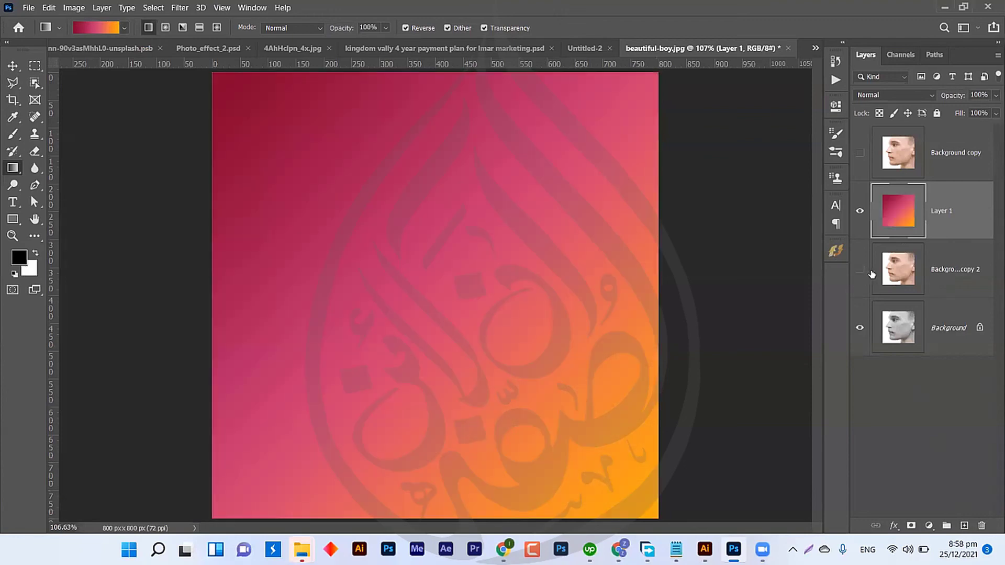
pyautogui.click(955, 325)
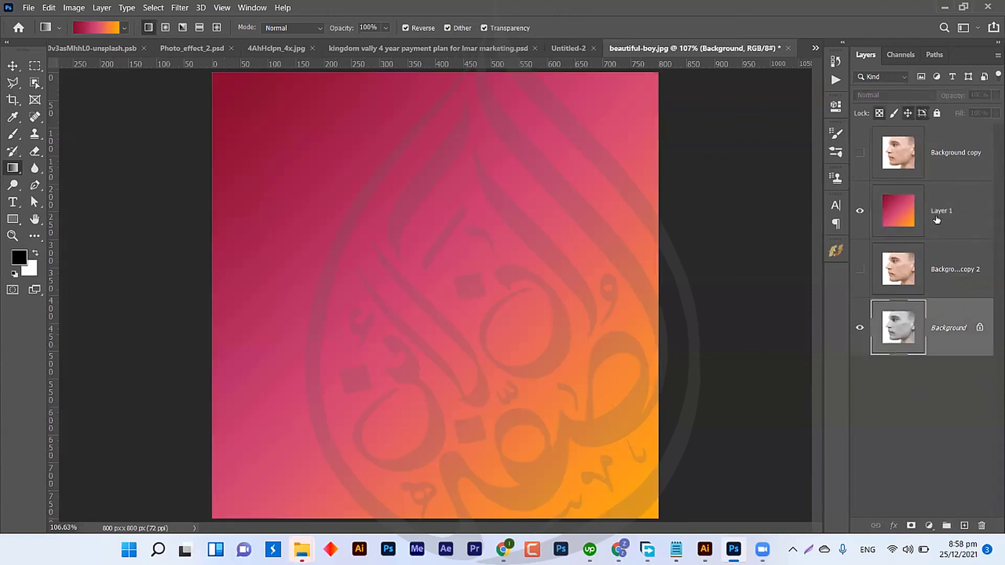
pyautogui.click(952, 205)
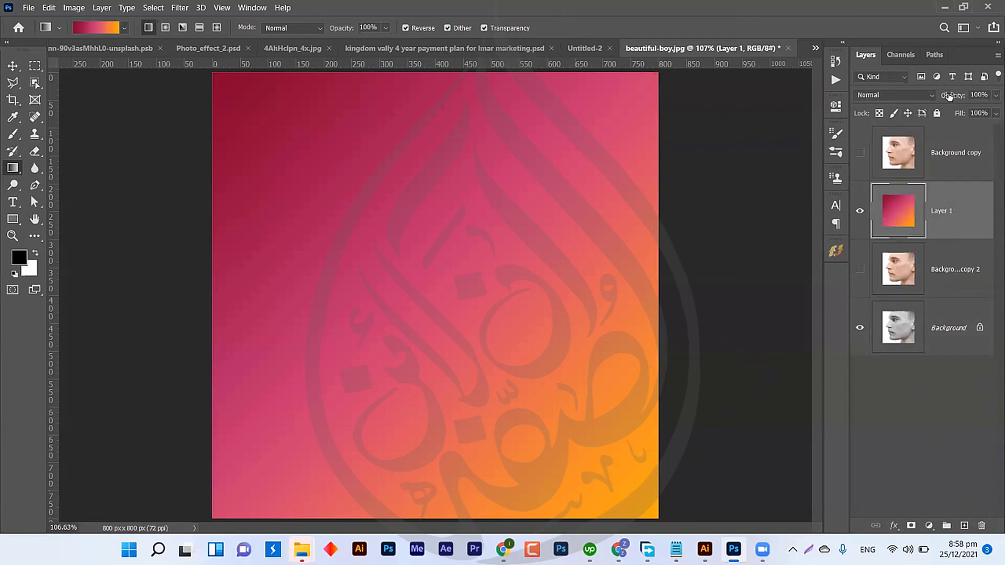
pyautogui.moveTo(941, 98); pyautogui.dragTo(919, 97)
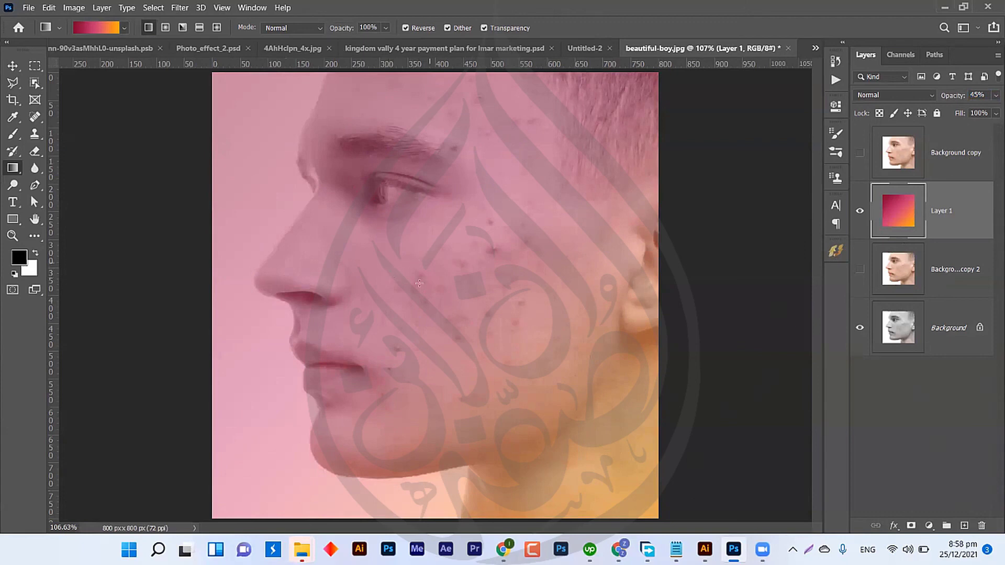
# - Redraw the gradient on Layer 1 horizontally across the full width of the image, from crimson to orange
pyautogui.moveTo(212, 279); pyautogui.dragTo(657, 283)
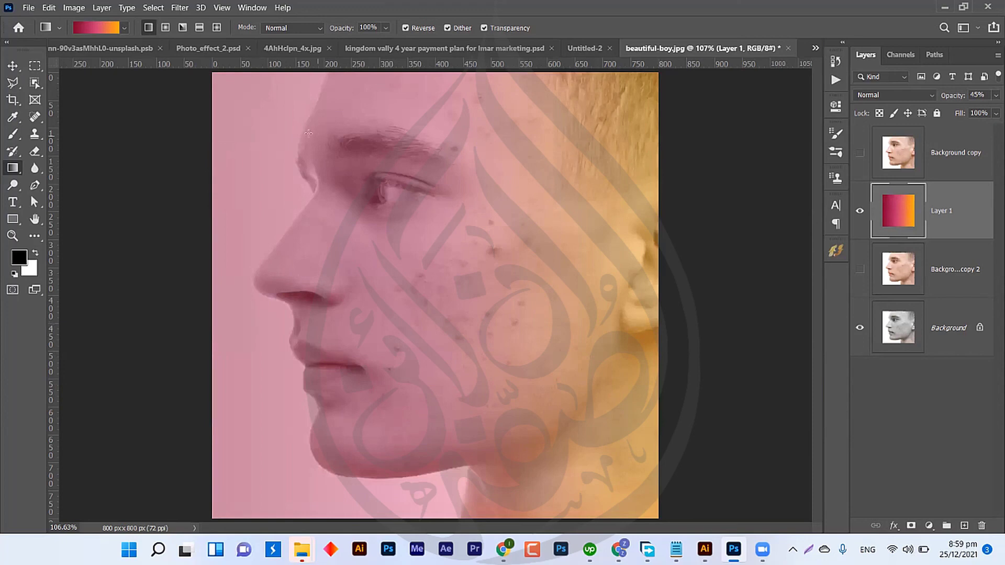
# - Select the man's face on the Background layer with the Object Selection tool, framing it from forehead to neck
pyautogui.click(906, 304)
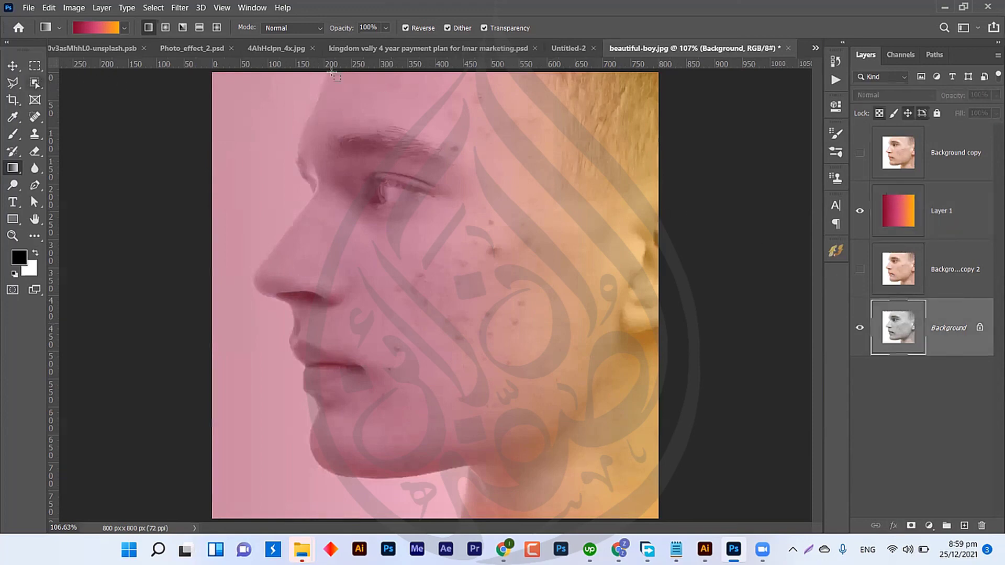
pyautogui.click(34, 82)
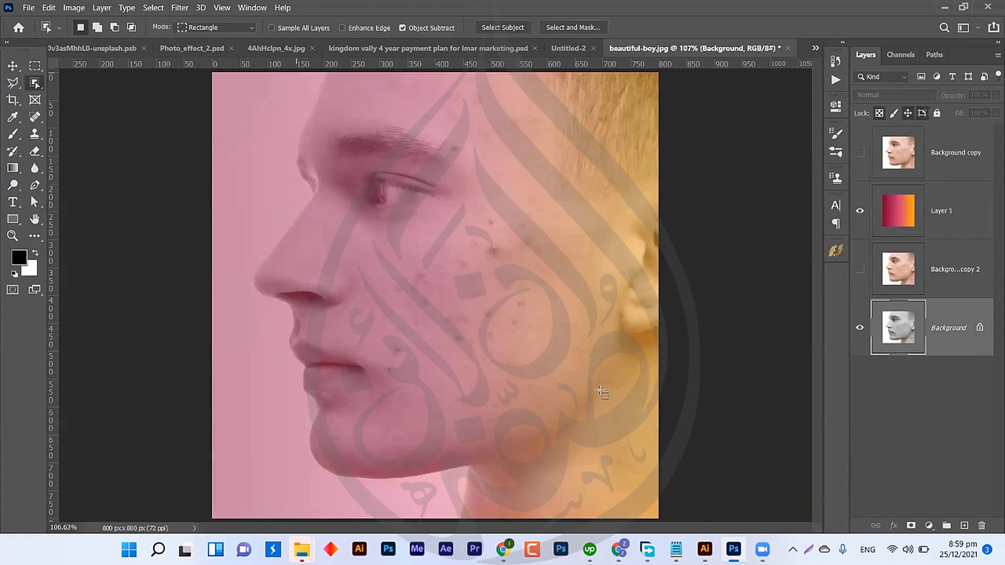
pyautogui.moveTo(253, 74); pyautogui.dragTo(605, 464)
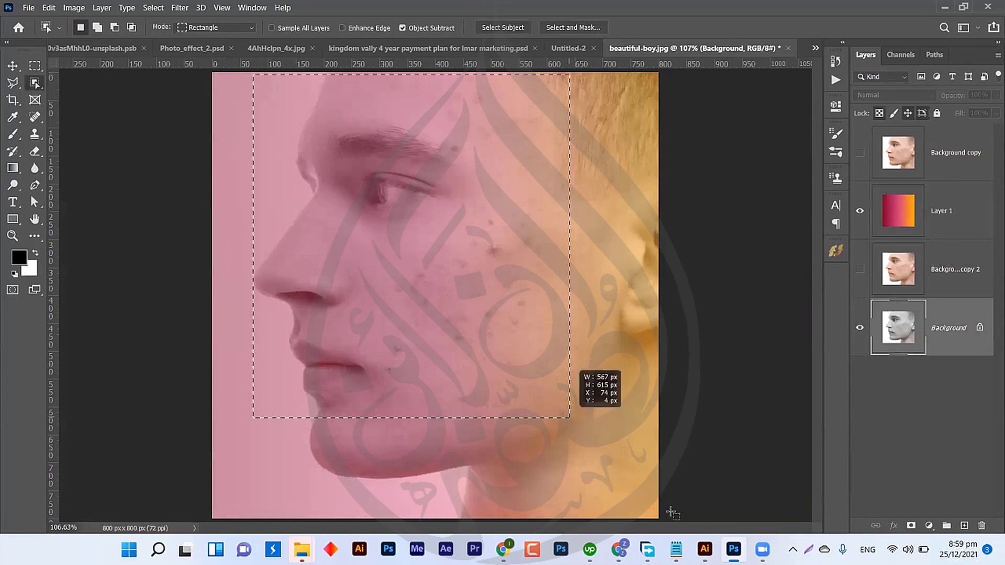
pyautogui.moveTo(671, 512); pyautogui.dragTo(687, 522)
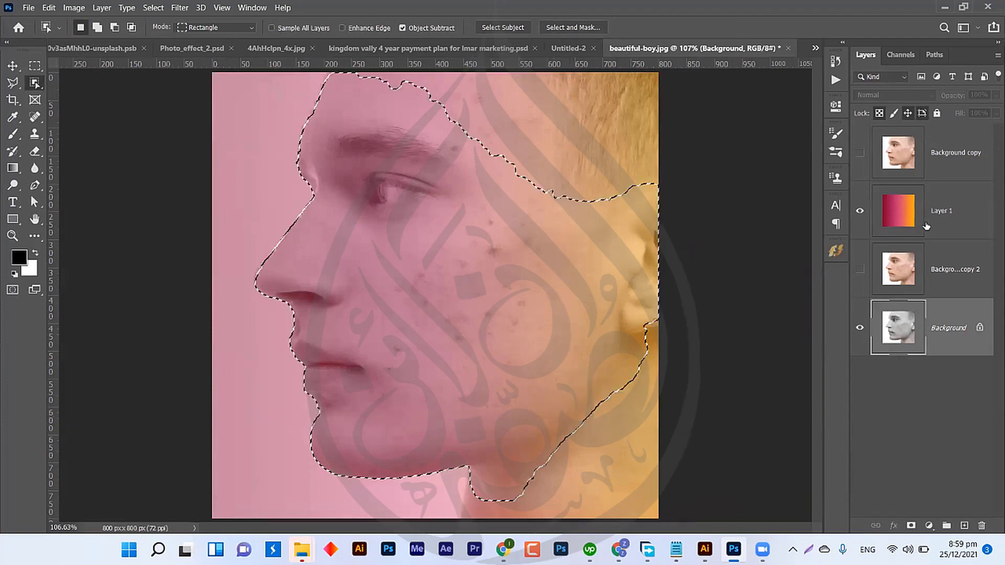
# - On Layer 1, invert the selection, erase the gradient from the backdrop in front of the face with a 144 px Eraser, and deselect
pyautogui.keyDown('ctrl'); pyautogui.click(390, 173); pyautogui.keyUp('ctrl')
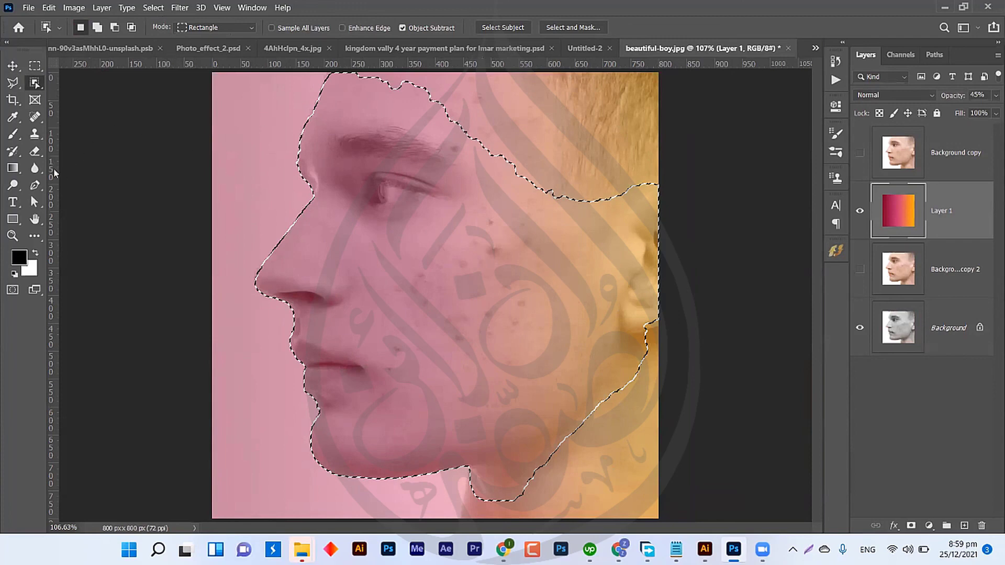
pyautogui.click(34, 151)
pyautogui.hotkey('ctrl', 'shift', 'i')
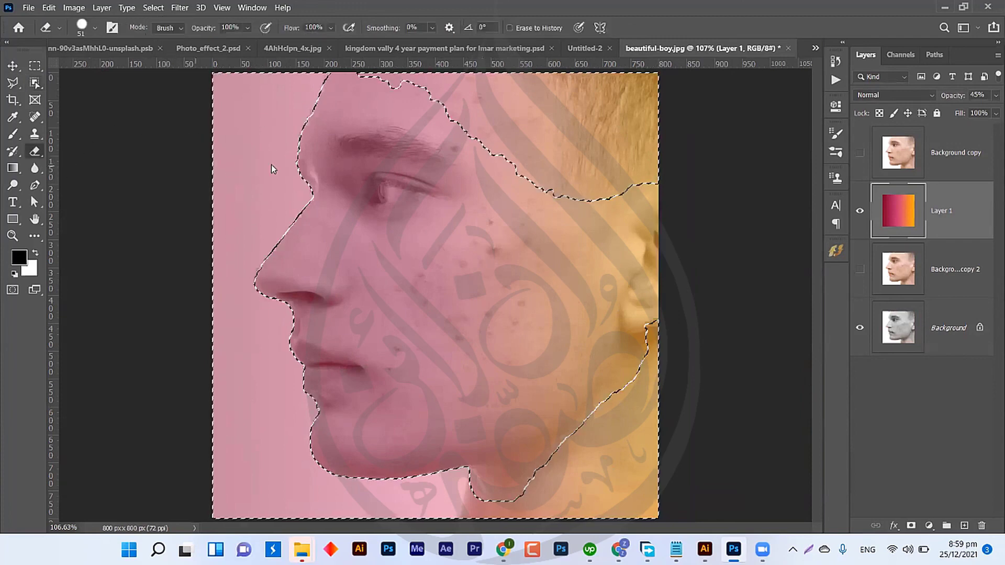
pyautogui.moveTo(272, 164); pyautogui.dragTo(306, 168)
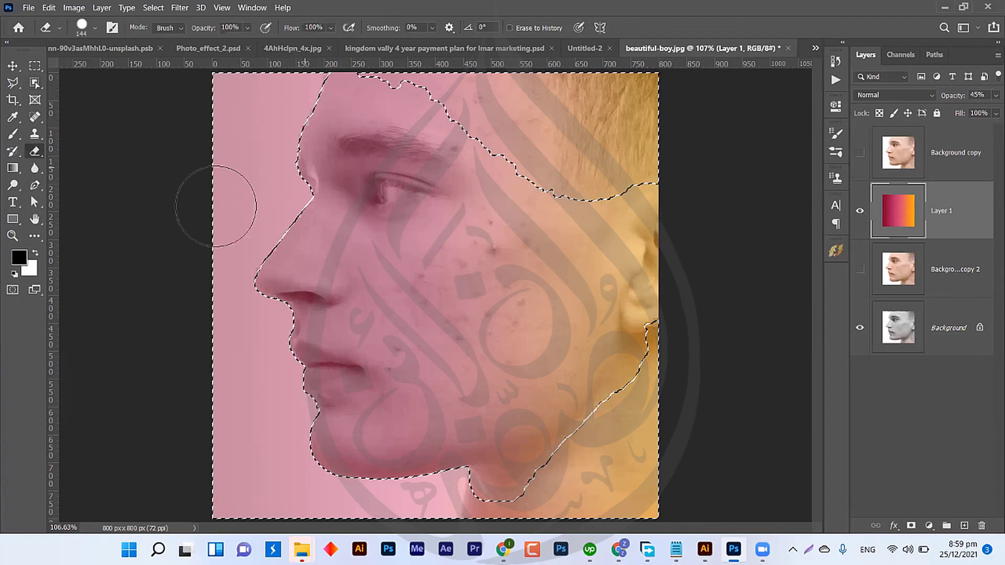
pyautogui.moveTo(215, 207)
pyautogui.mouseDown()
pyautogui.moveTo(222, 255)
pyautogui.moveTo(272, 160)
pyautogui.moveTo(282, 274)
pyautogui.moveTo(225, 269)
pyautogui.mouseUp()
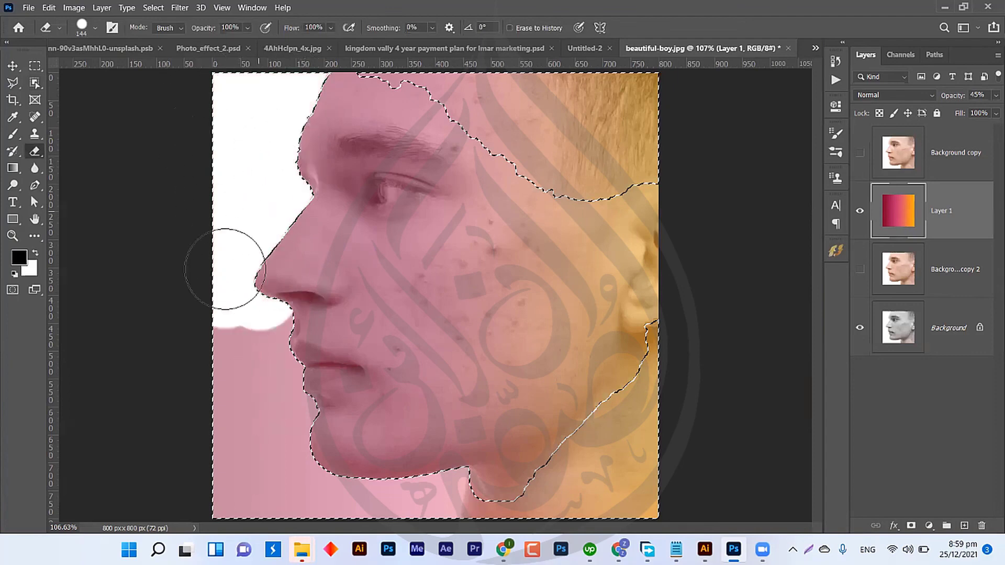
pyautogui.moveTo(261, 341)
pyautogui.mouseDown()
pyautogui.moveTo(414, 492)
pyautogui.moveTo(150, 403)
pyautogui.moveTo(195, 476)
pyautogui.moveTo(210, 428)
pyautogui.mouseUp()
pyautogui.hotkey('ctrl', 'd')
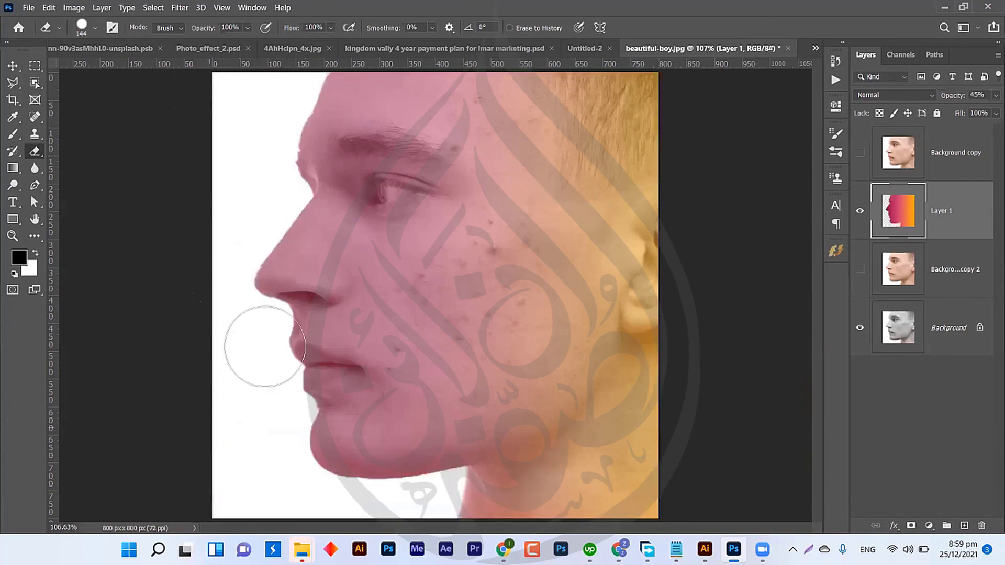
# - Set the opacity of the gradient on Layer 1 to 56%
pyautogui.press('v')
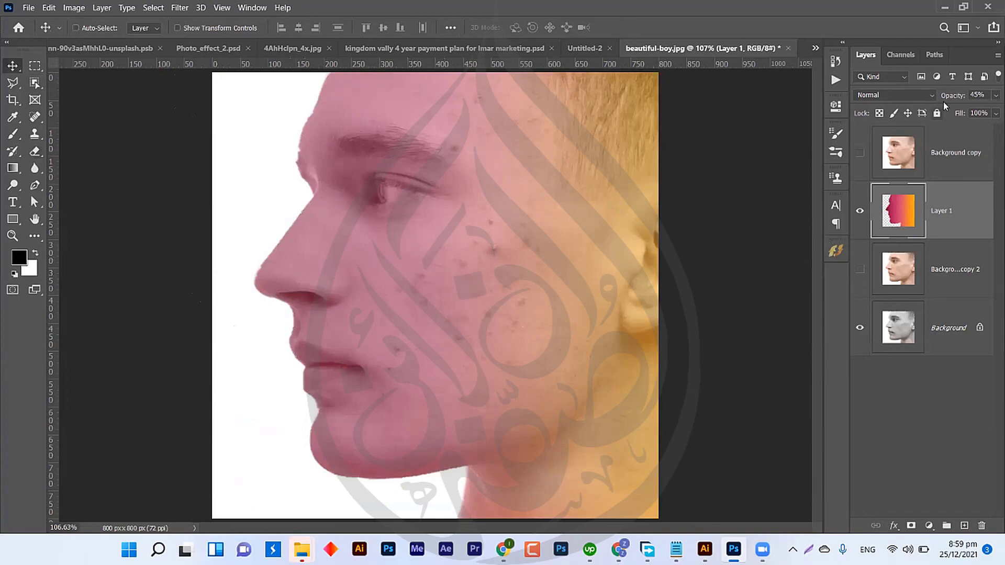
pyautogui.moveTo(950, 97); pyautogui.dragTo(942, 97)
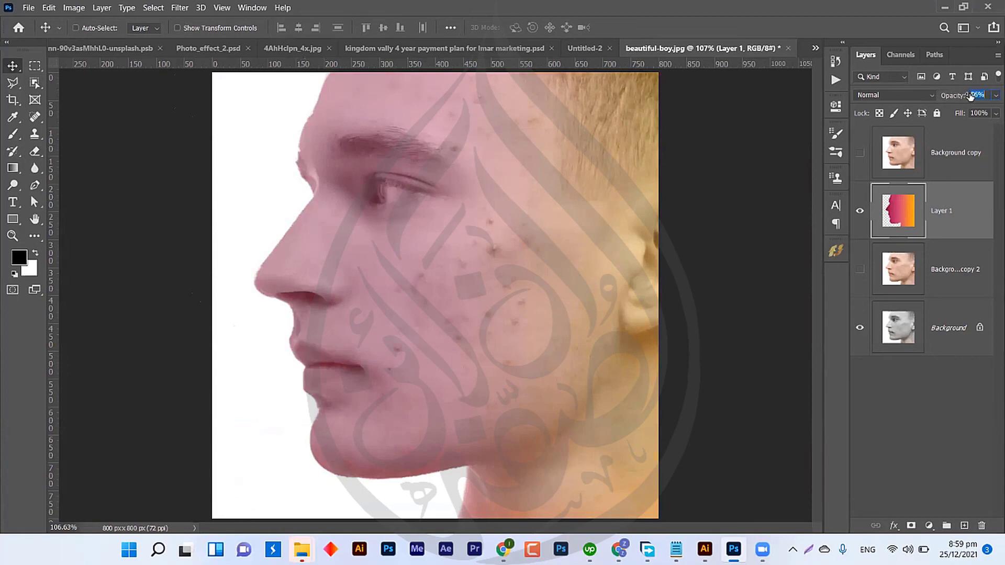
pyautogui.write('56')
pyautogui.press('Return')
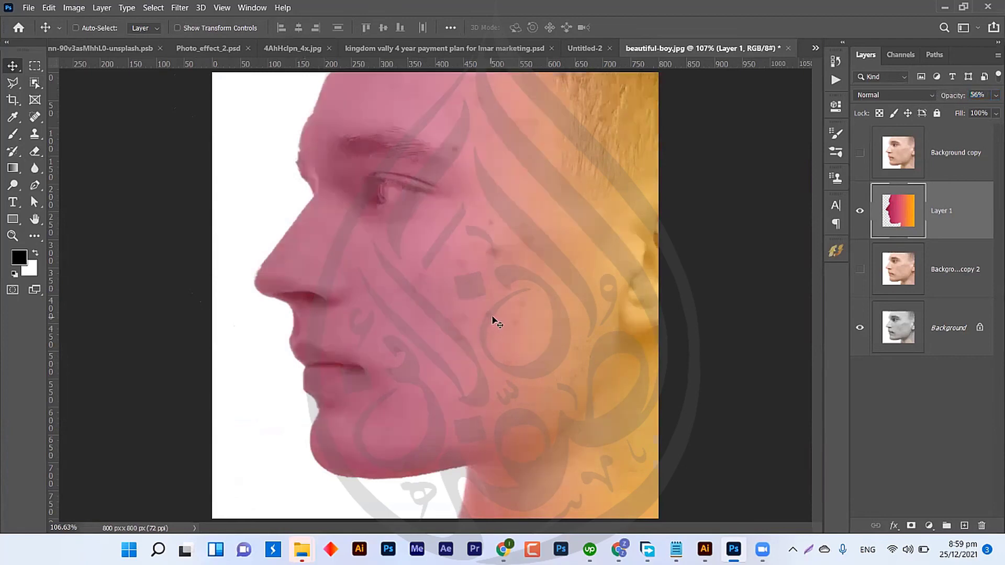